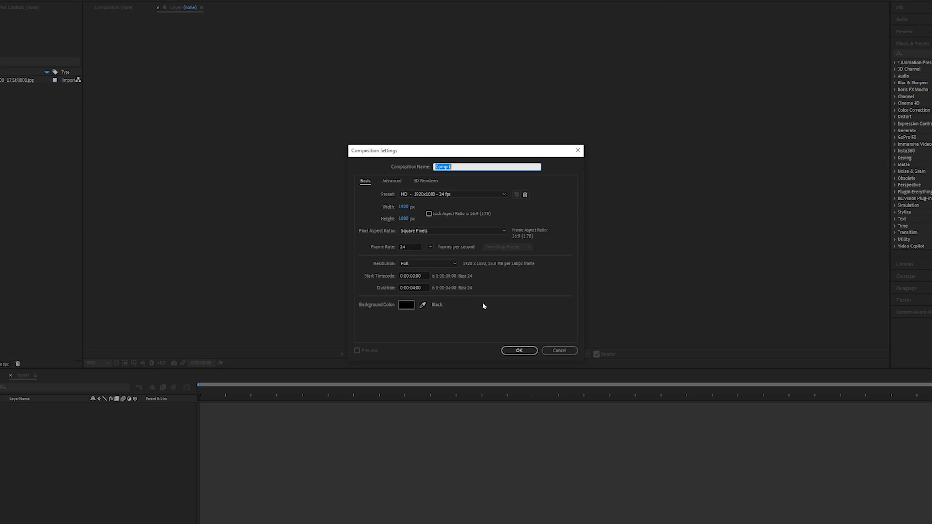
Step: Create a 1920x1080, 24 fps composition with a duration of 0:00:04:00 and rename it Main
click(516, 351)
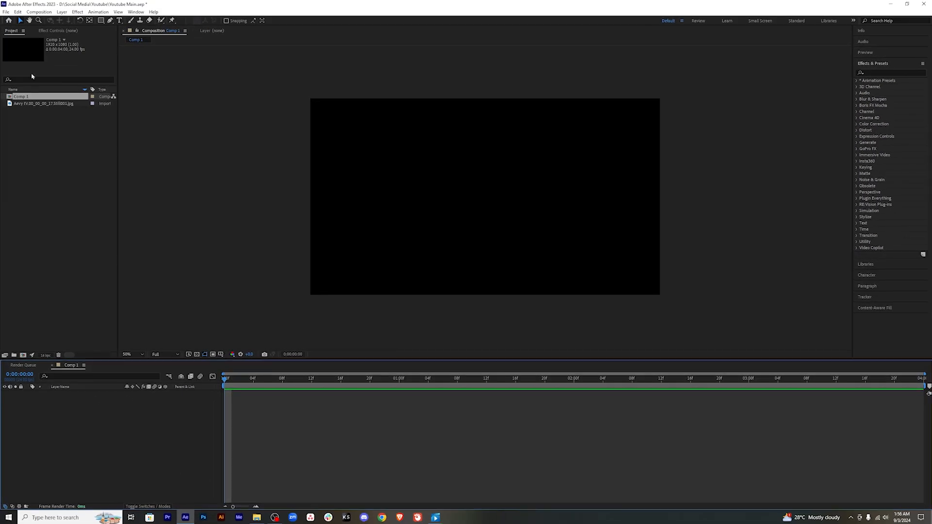
click(35, 95)
key(Return)
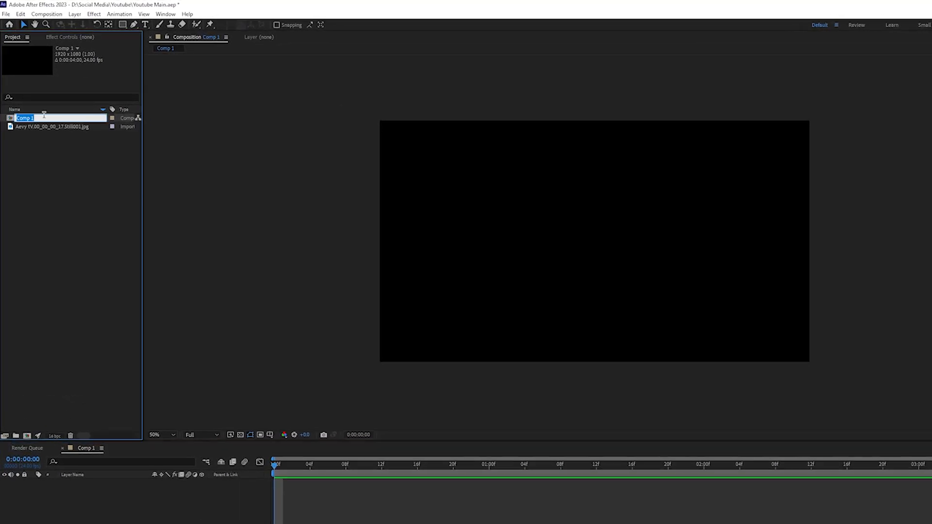
click(76, 202)
Step: Check the reference video, then draw a tall narrow rectangle in the left half of the composition, reaching its bottom edge
click(435, 517)
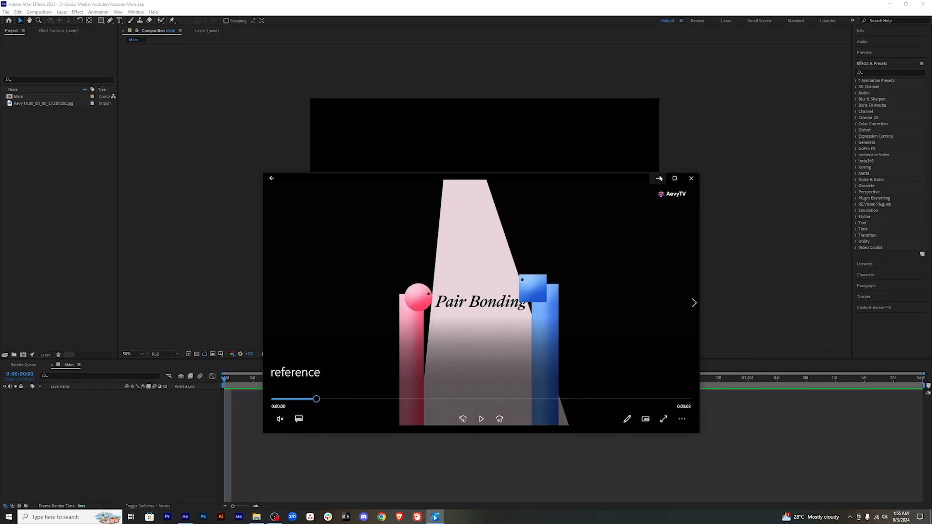
click(660, 178)
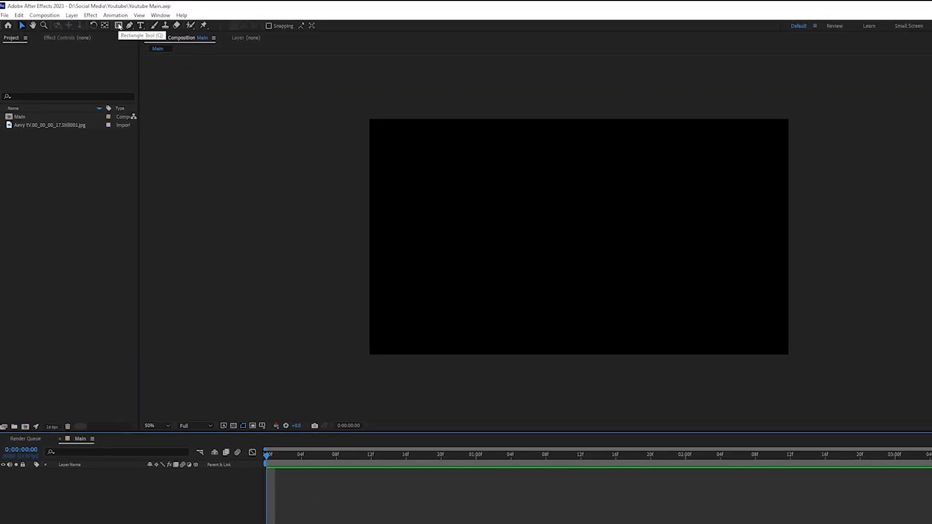
click(119, 26)
drag(474, 229, 494, 359)
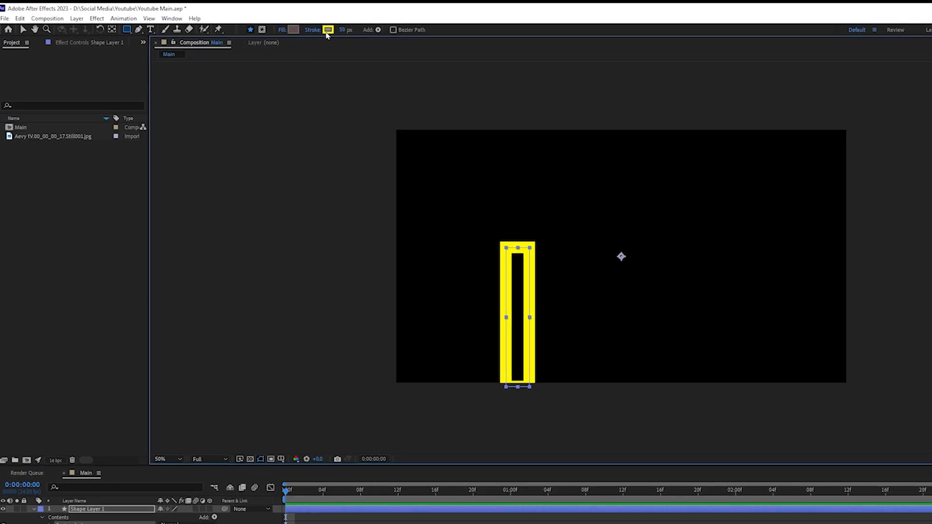
Step: Remove the rectangle's stroke by setting its stroke type to None
click(313, 30)
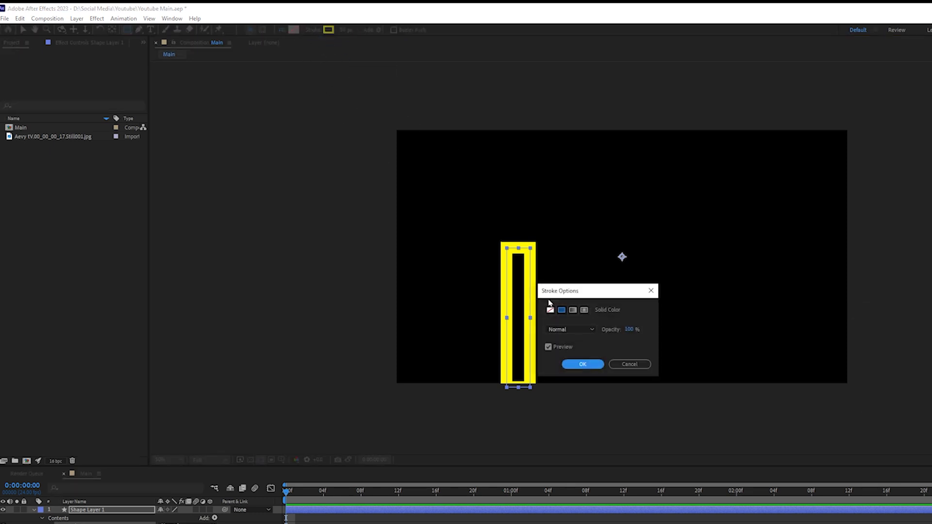
click(551, 310)
click(589, 367)
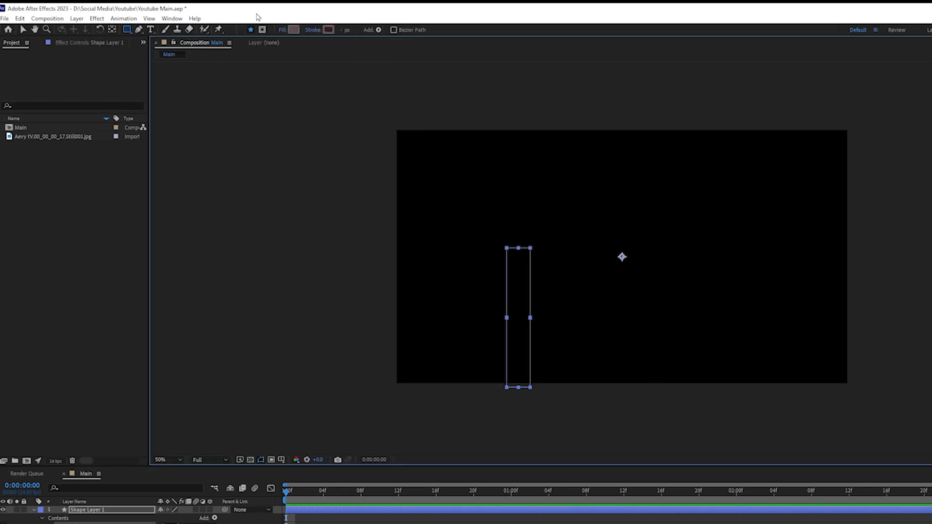
Step: Compare with the reference video and change the rectangle's fill type to Linear Gradient
click(293, 30)
click(284, 29)
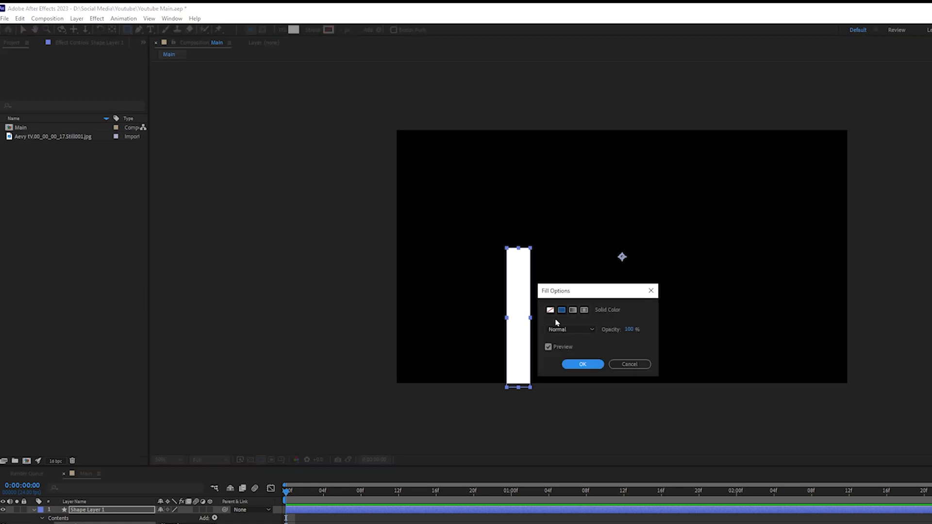
click(431, 518)
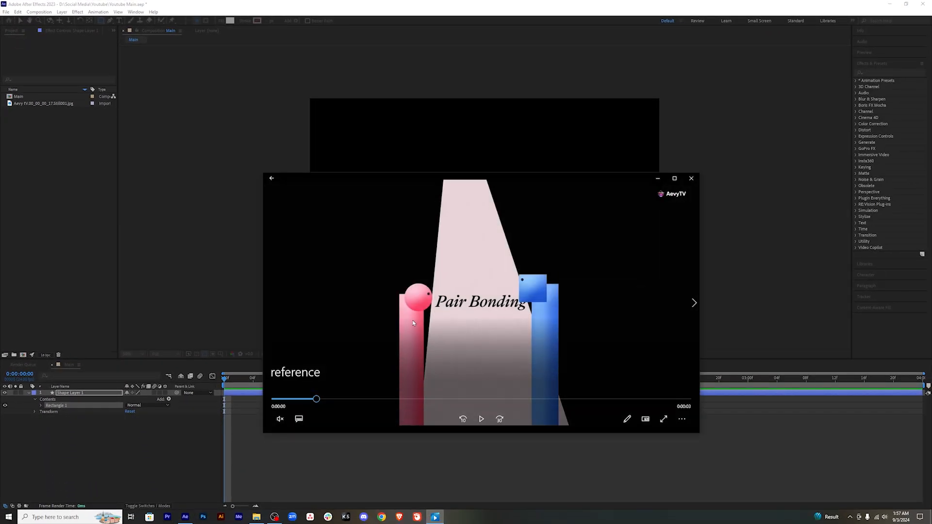
click(658, 178)
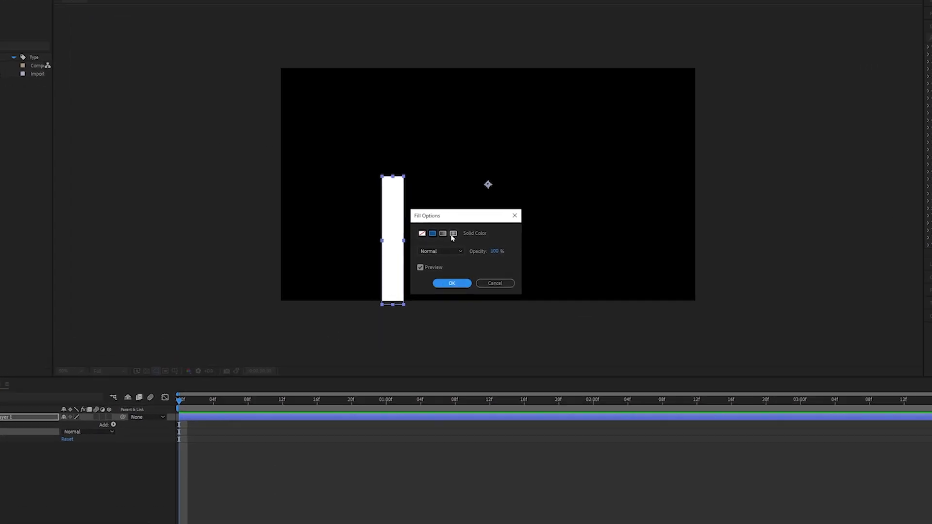
click(443, 233)
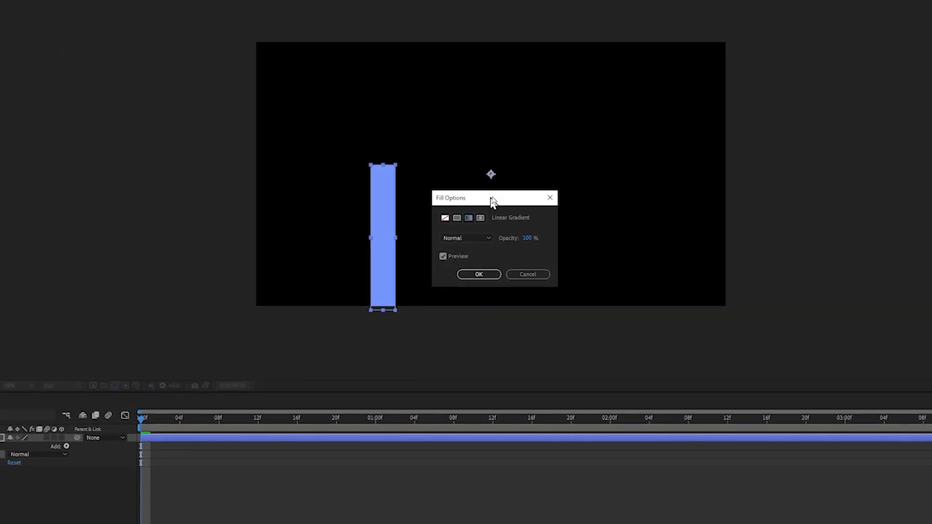
drag(492, 201, 530, 191)
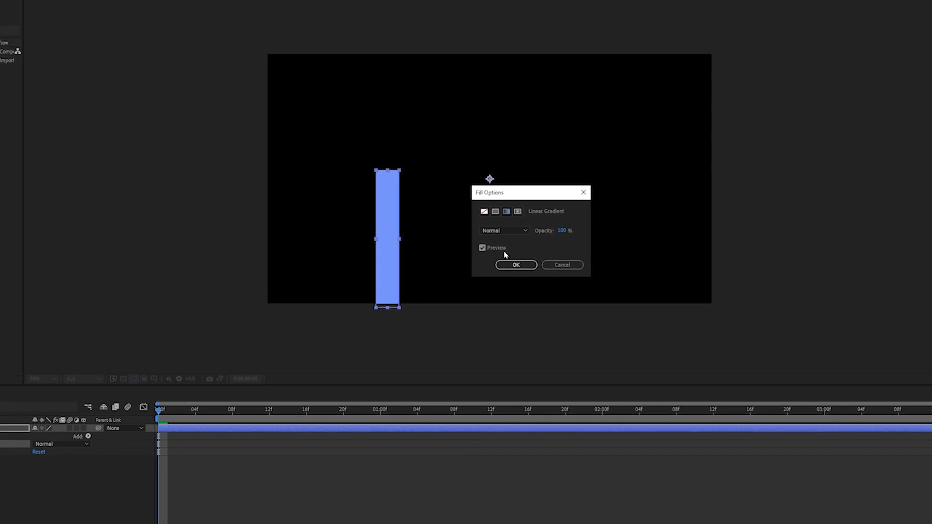
click(515, 265)
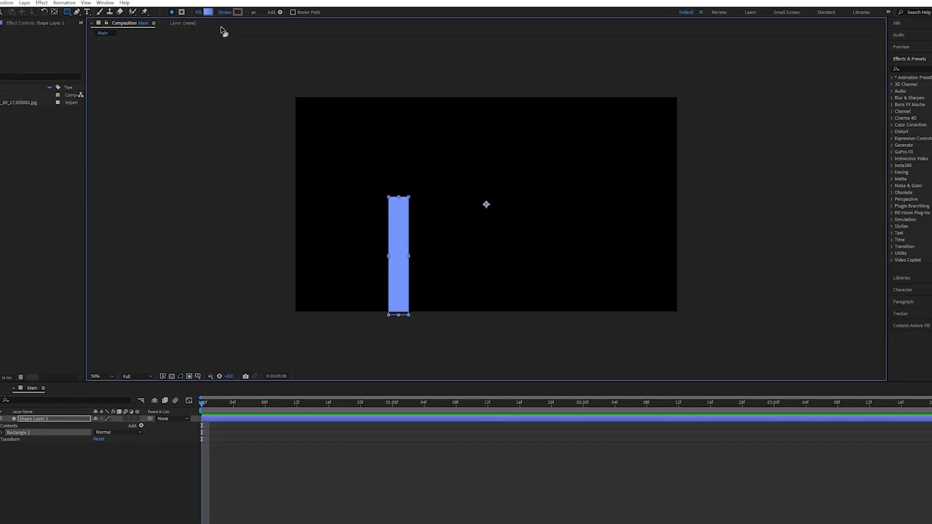
click(208, 12)
drag(659, 291, 683, 146)
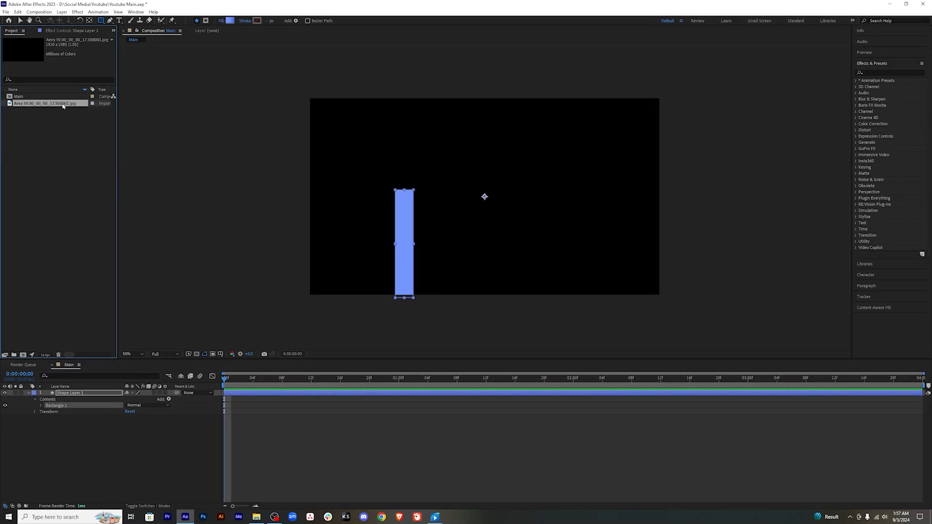
Step: Open the reference still in a footage viewer, undock it and shrink it into a small floating window beside the composition
double_click(24, 103)
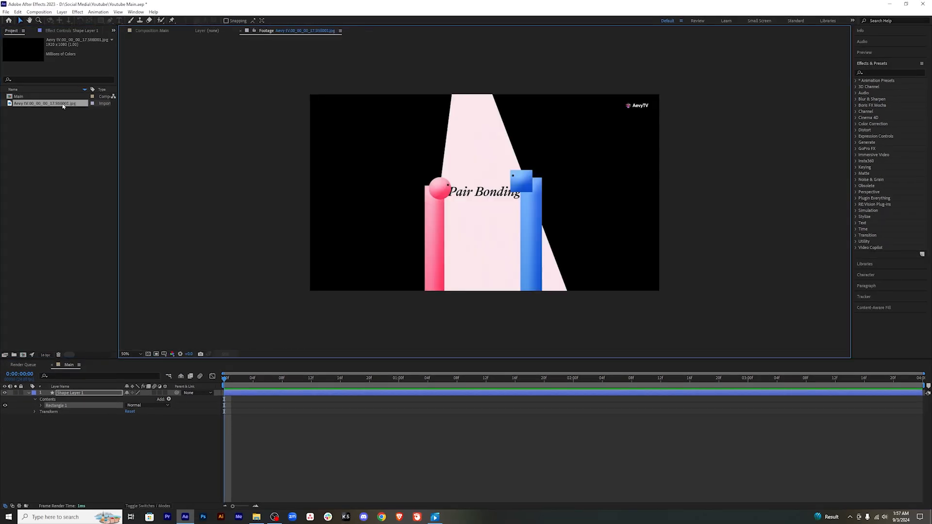
click(311, 32)
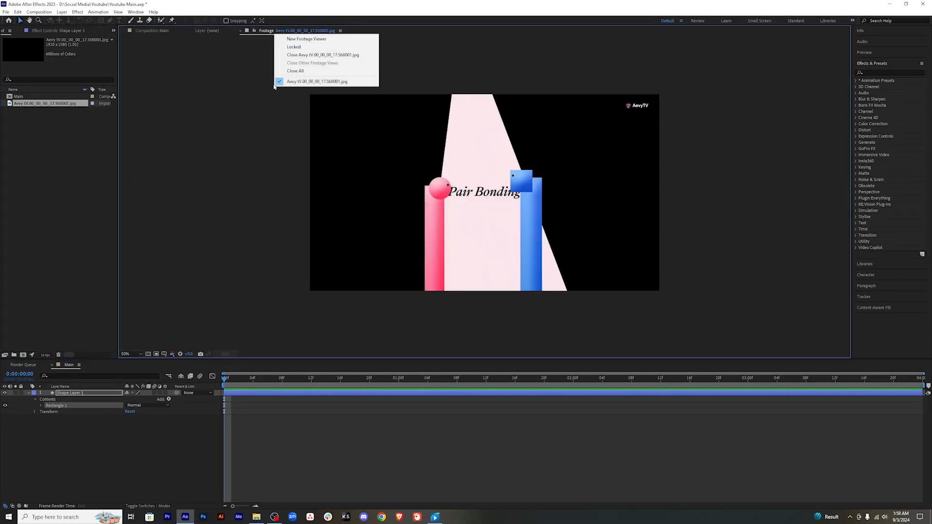
click(341, 32)
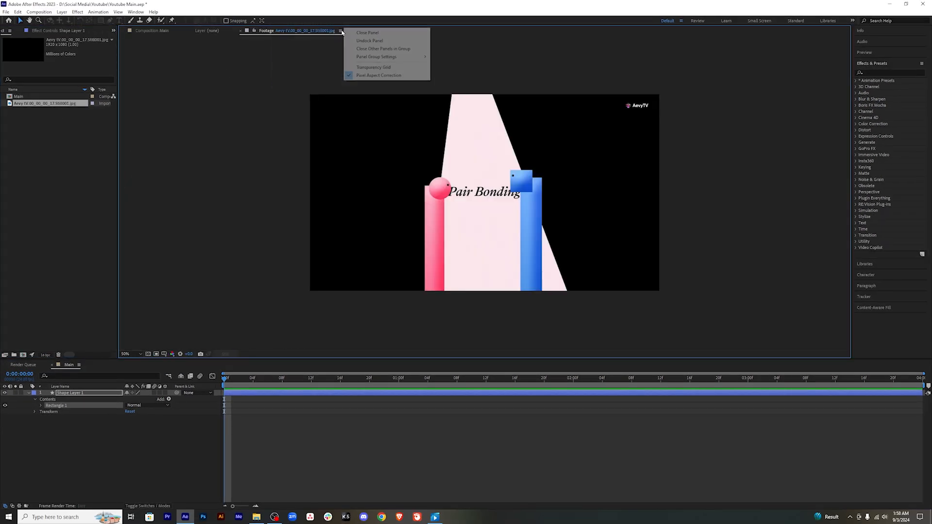
click(369, 41)
drag(409, 67, 270, 160)
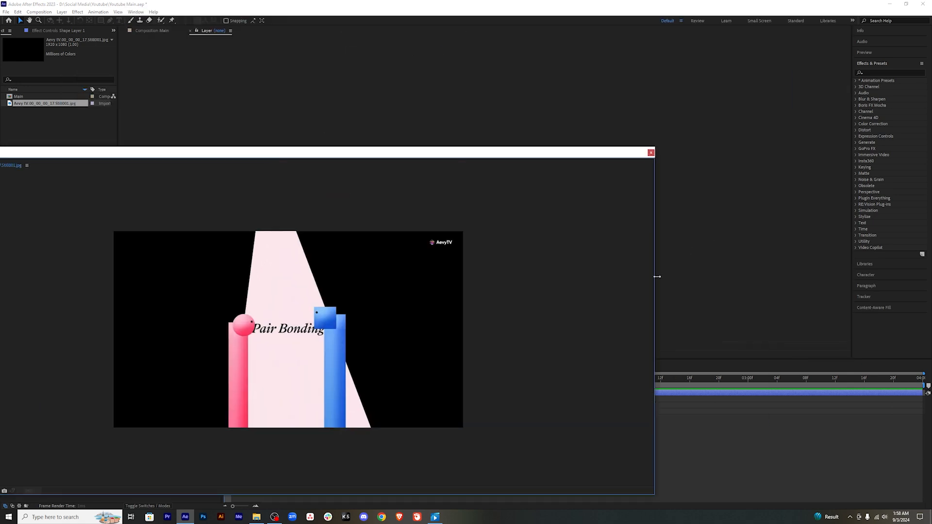
drag(657, 276, 409, 285)
drag(310, 157, 350, 264)
drag(481, 346, 233, 321)
drag(169, 272, 172, 137)
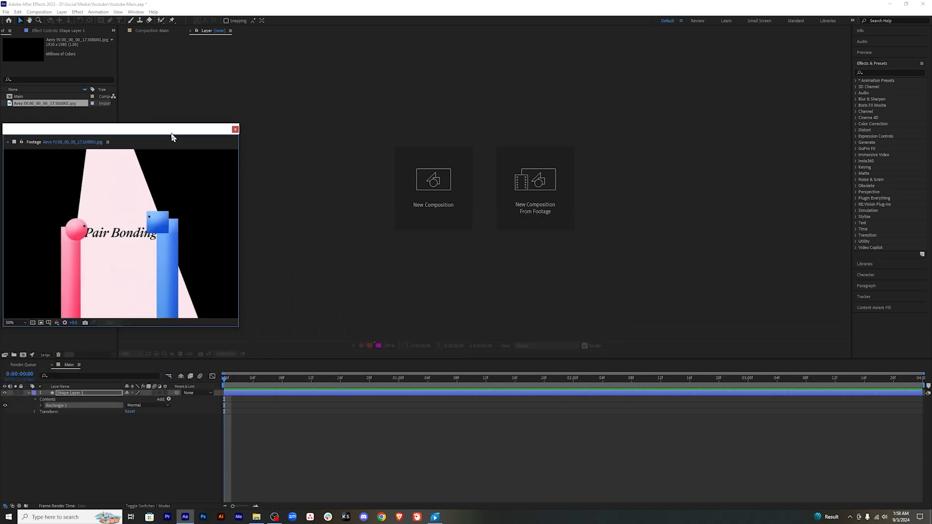
Step: Set the starting color stop of Shape Layer 1's gradient to light pink F69BB5, sampled from the pink pillar in the reference
click(246, 394)
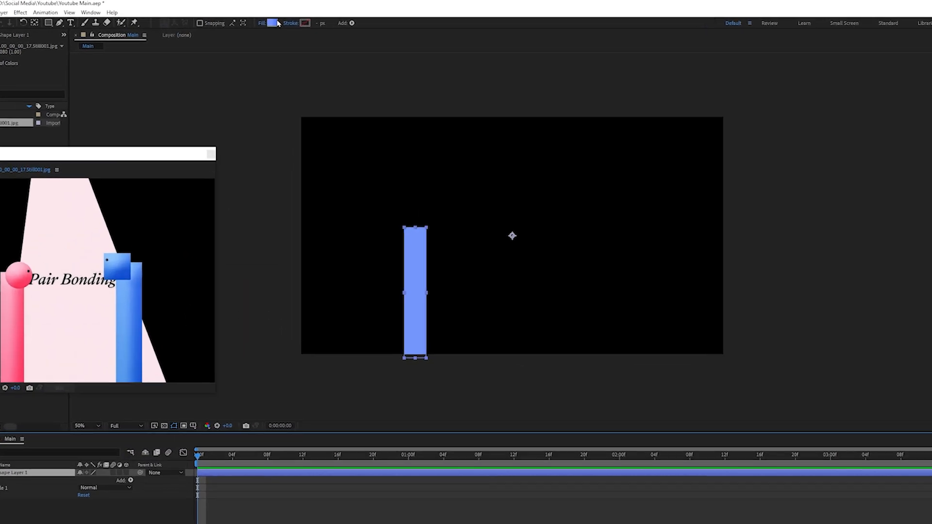
click(272, 22)
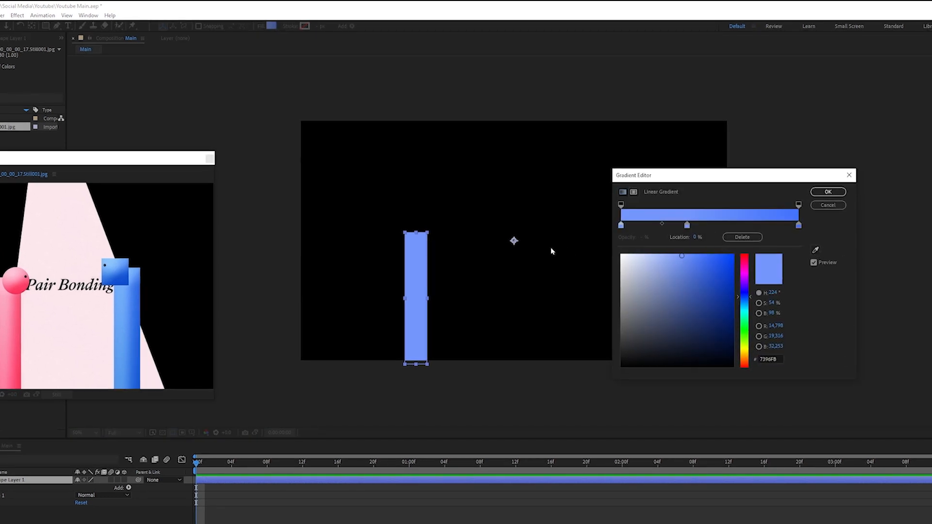
click(815, 252)
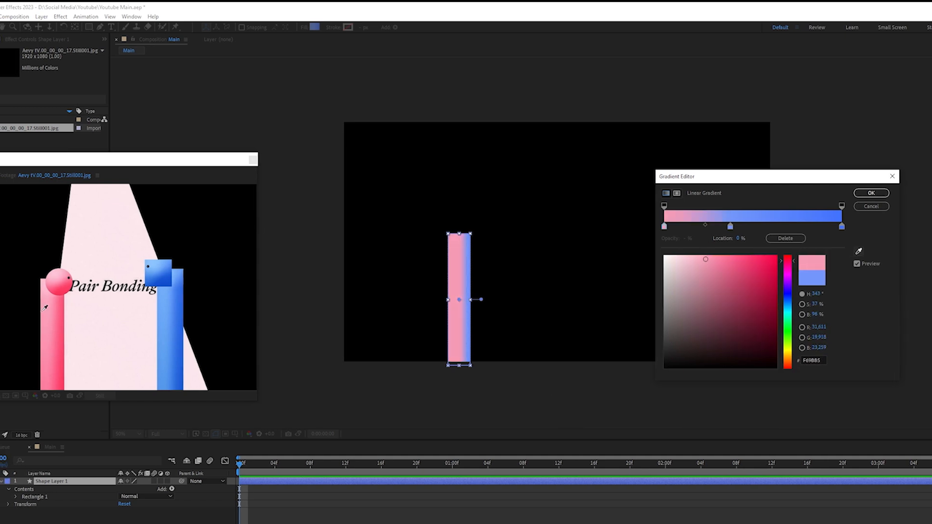
click(42, 311)
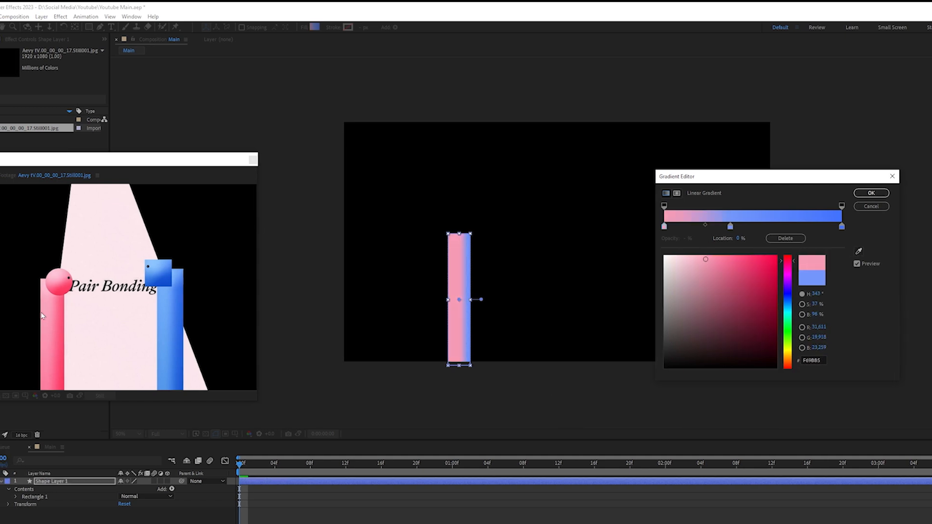
Step: Set the gradient's end stop to the reference's darker pink, F94F73, and delete the middle blue stop
click(843, 227)
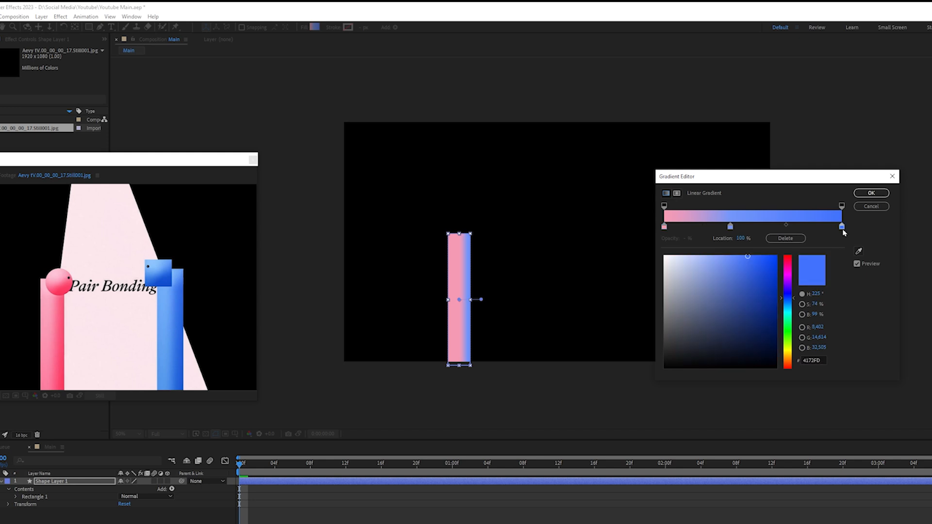
click(859, 252)
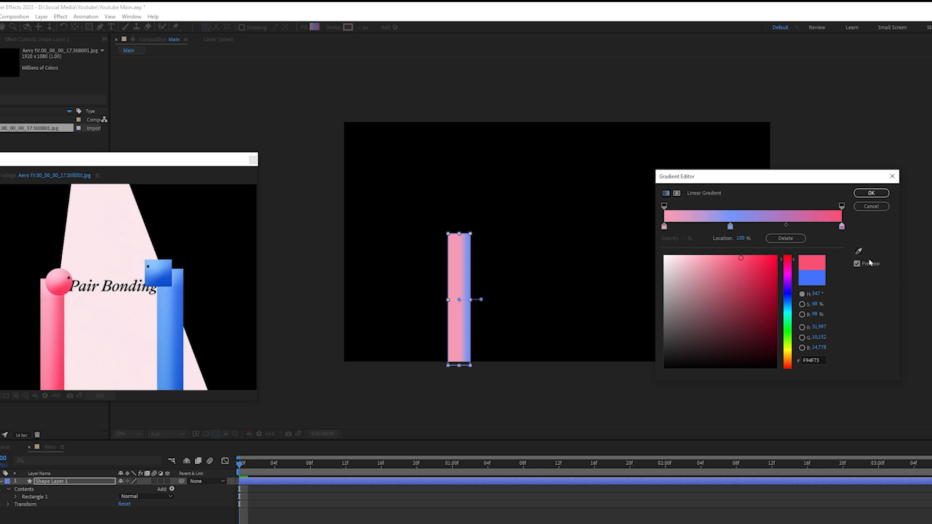
click(732, 229)
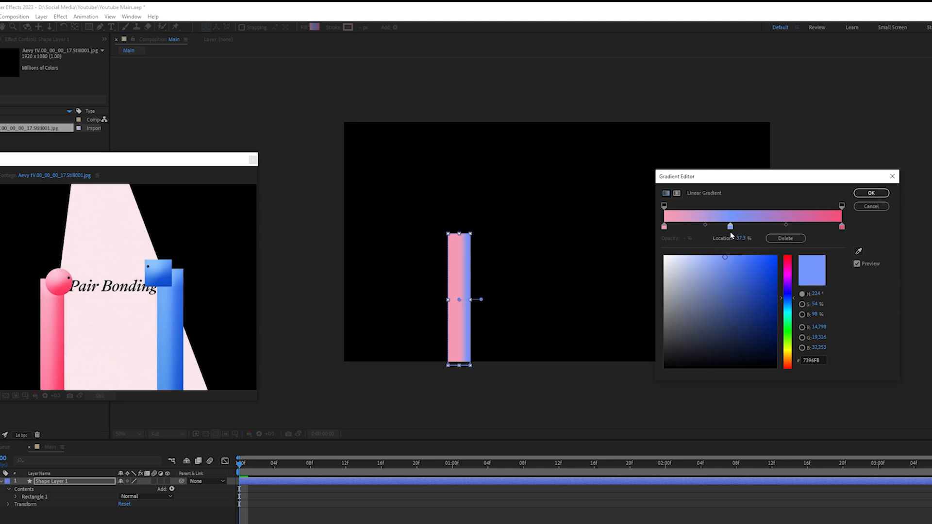
click(779, 238)
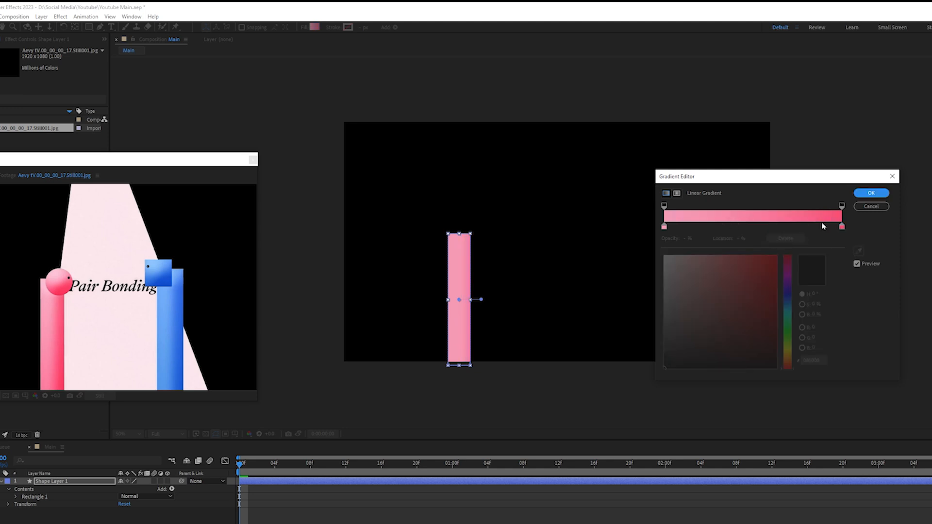
Step: Add one light pink color stop to the gradient at about 29.8% and delete the extra stop
click(738, 229)
drag(738, 228, 695, 227)
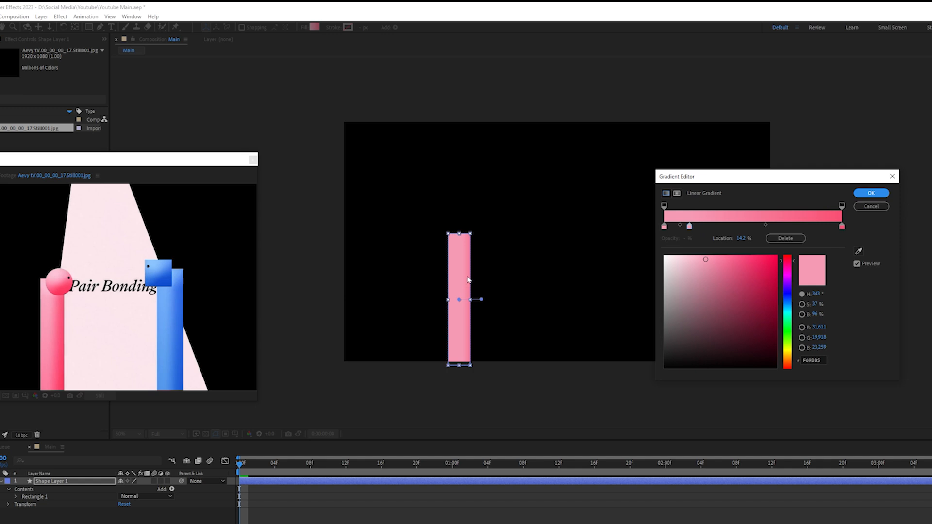
click(751, 228)
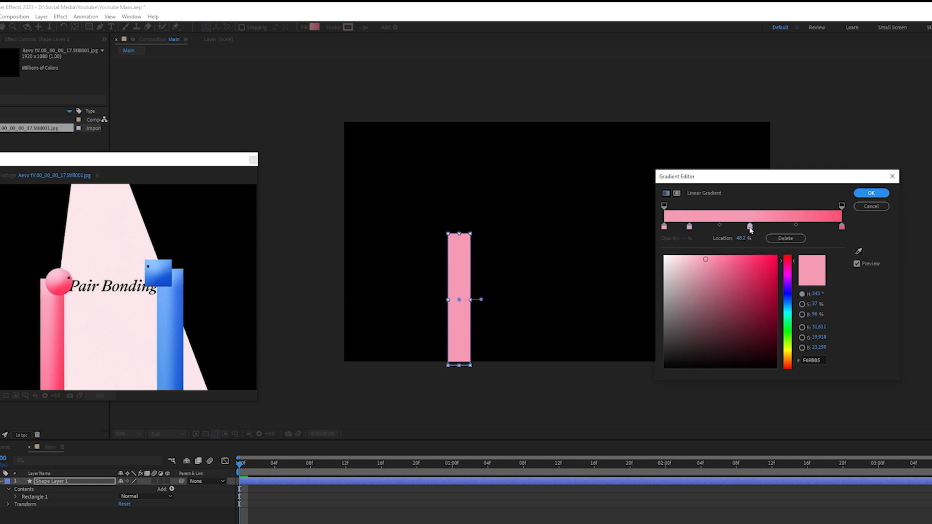
click(785, 238)
drag(690, 226, 744, 228)
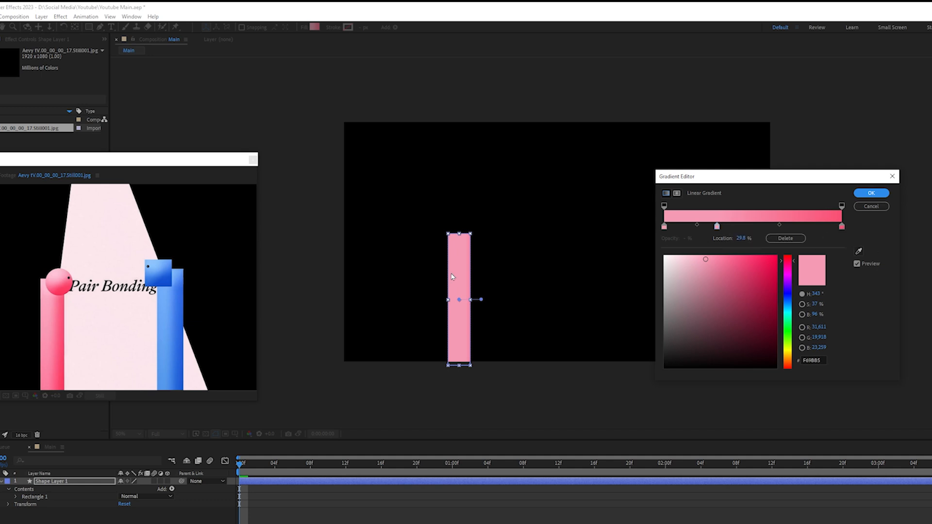
Step: Set the gradient's end stop to FF3560, move the midpoint before it to 35.8% and apply the gradient
click(843, 227)
click(754, 255)
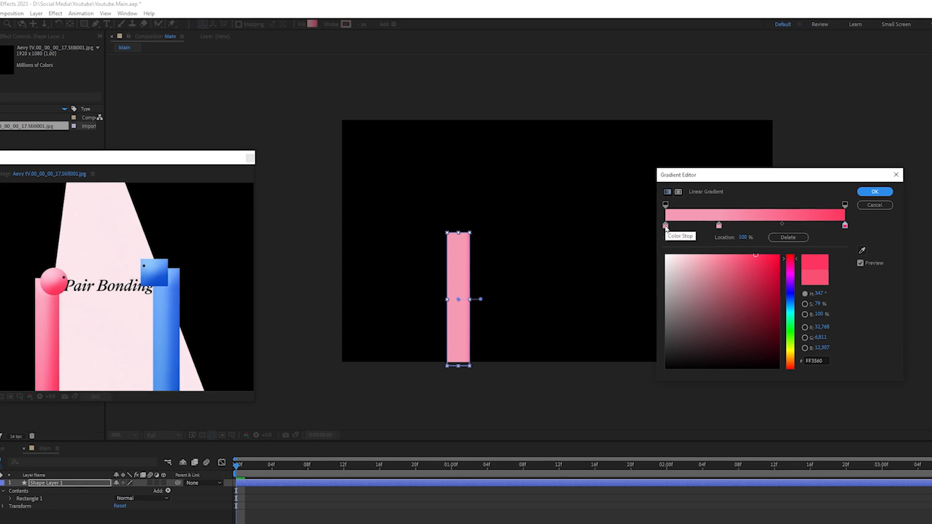
drag(719, 227, 769, 221)
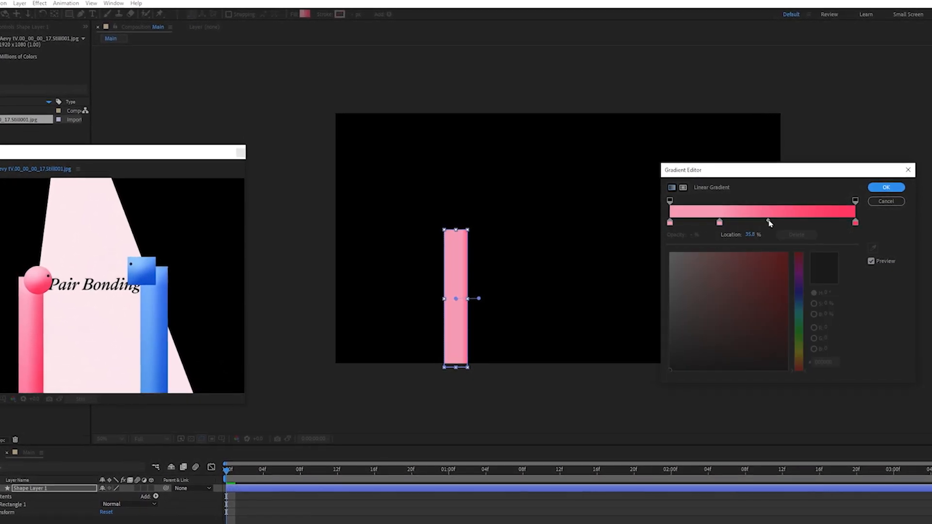
click(886, 187)
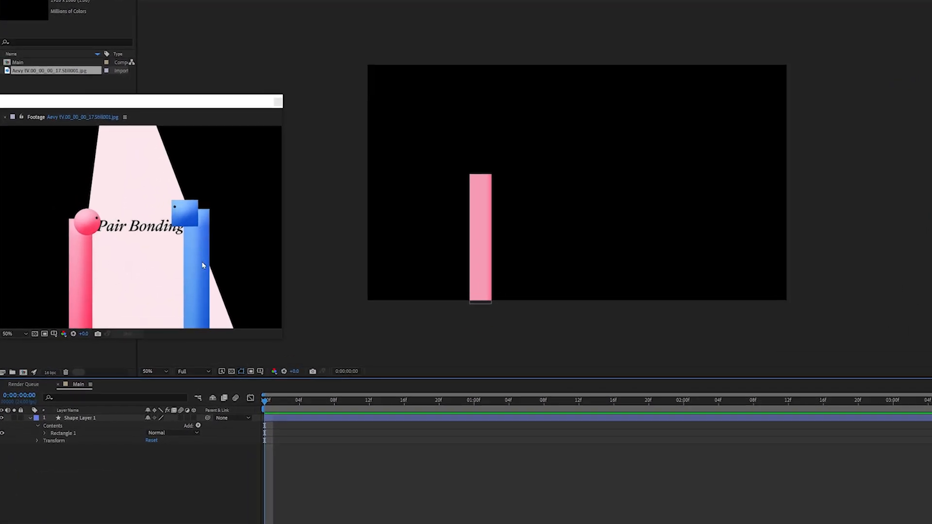
Step: Duplicate the pink pillar's layer, Shape Layer 1
click(85, 393)
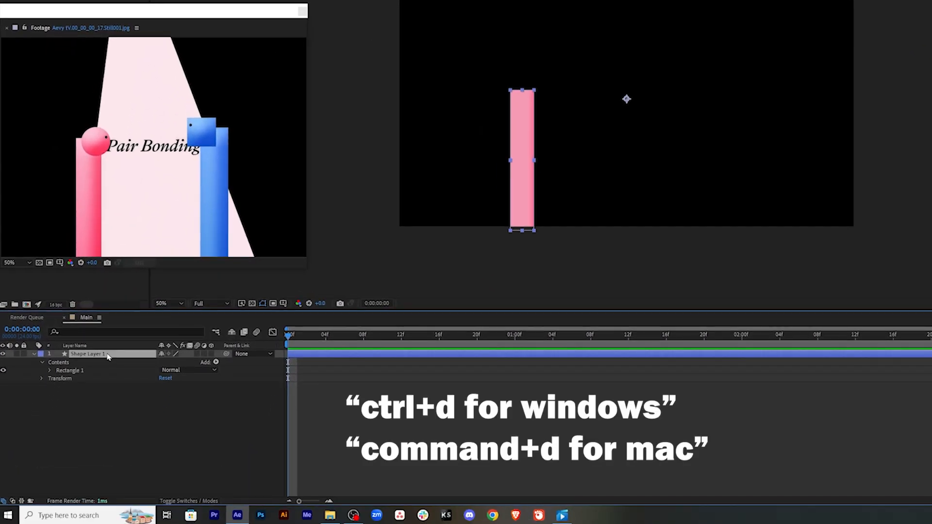
key(ctrl+d)
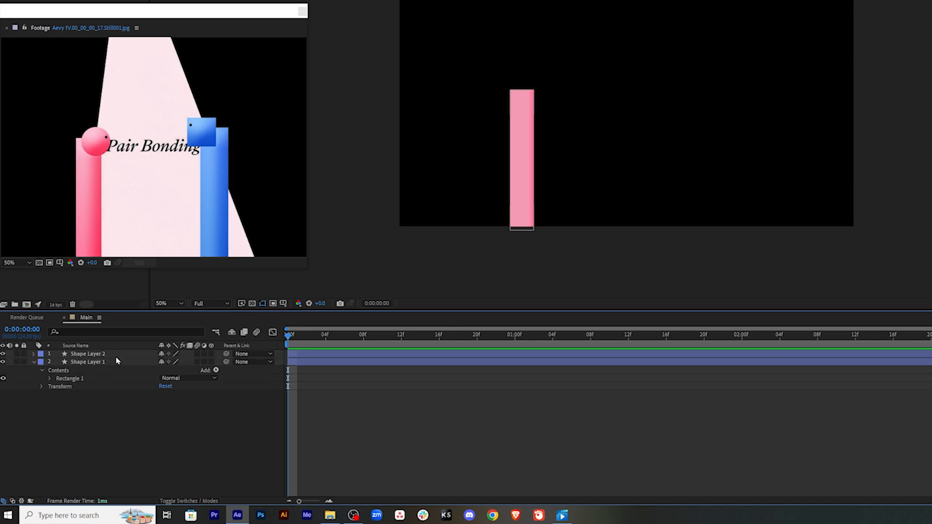
Step: Space the two pillars apart horizontally, setting Shape Layer 2's X position to 1781 and Shape Layer 1's to 1083
key(p)
drag(165, 364, 562, 370)
click(485, 371)
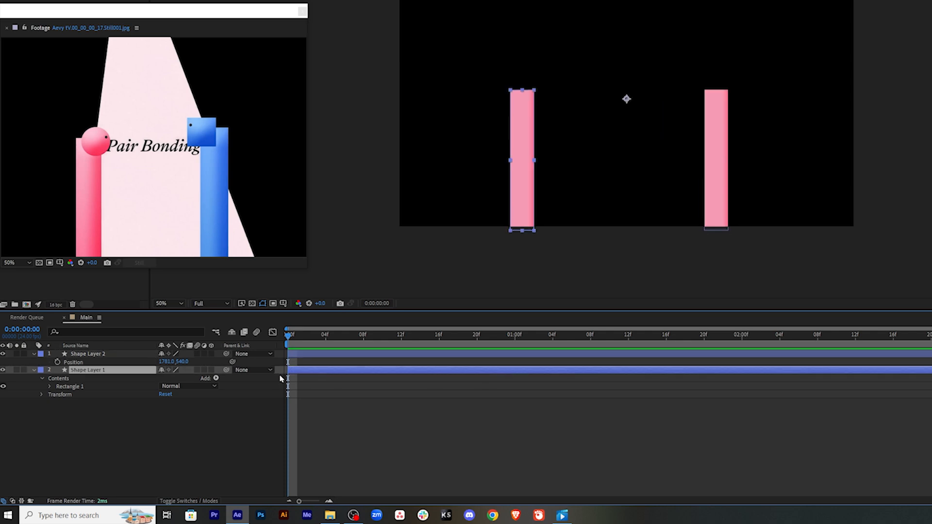
key(p)
drag(165, 378, 214, 369)
Step: Match the reference pillar heights by positioning Shape Layer 1 at 1083, 557 and Shape Layer 2 at 1787, 493
drag(212, 13, 229, 0)
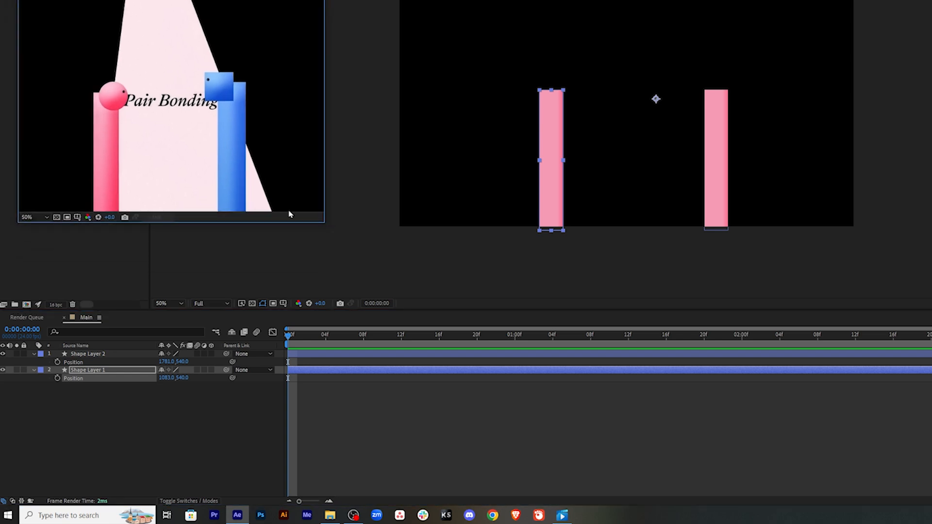
drag(182, 378, 199, 370)
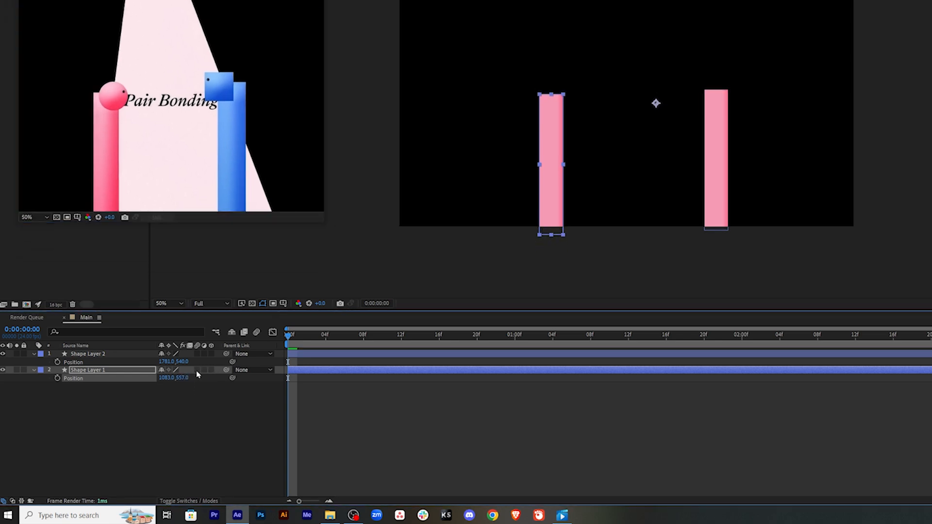
drag(707, 231, 721, 236)
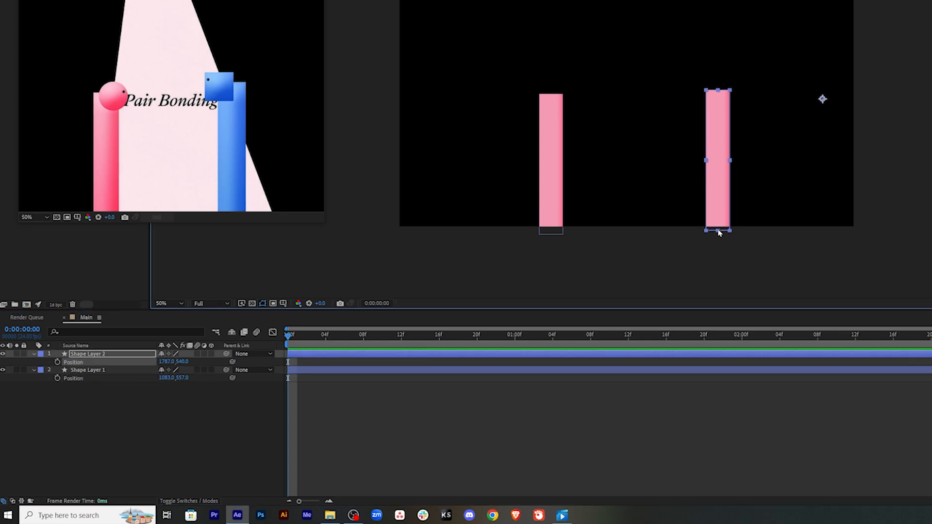
drag(180, 362, 159, 362)
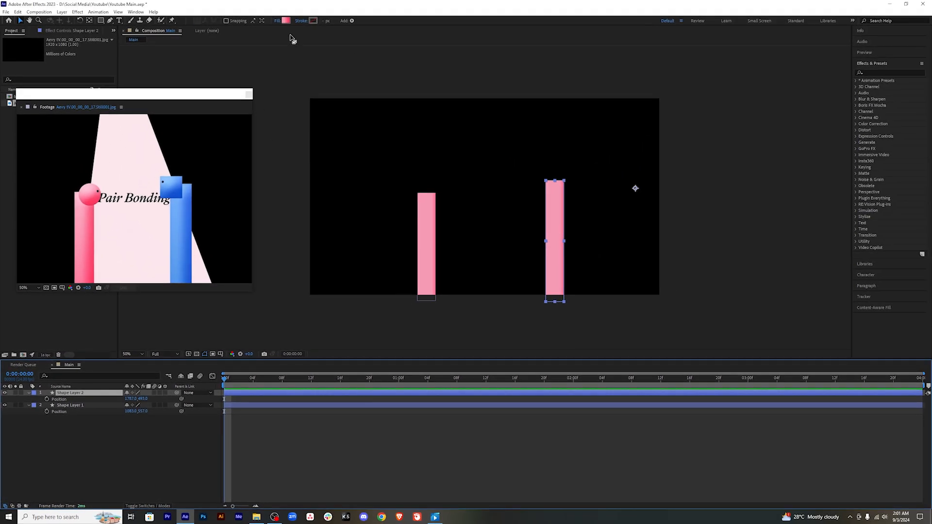
Step: In Shape Layer 2's fill gradient, delete the middle stop and set the start stop to the reference's light blue, 65A1F3
click(286, 20)
click(733, 204)
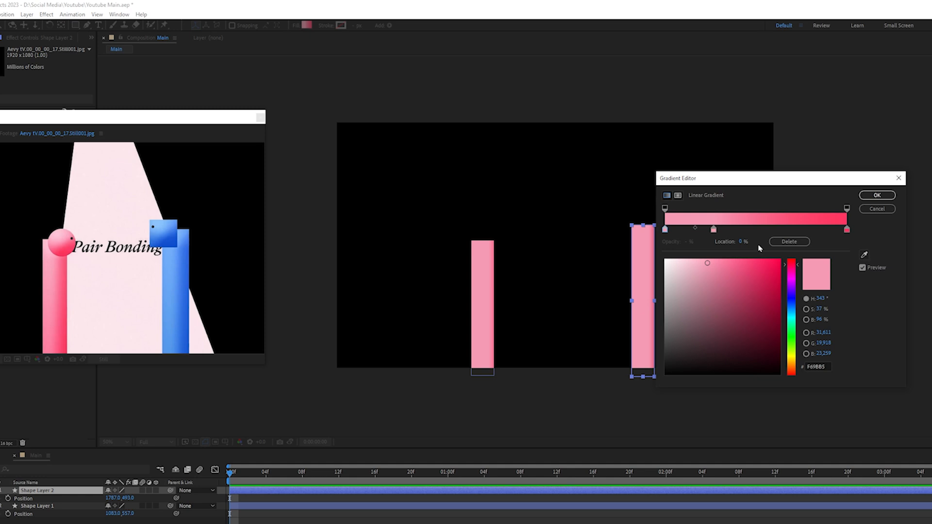
click(713, 230)
click(773, 241)
click(665, 230)
click(865, 254)
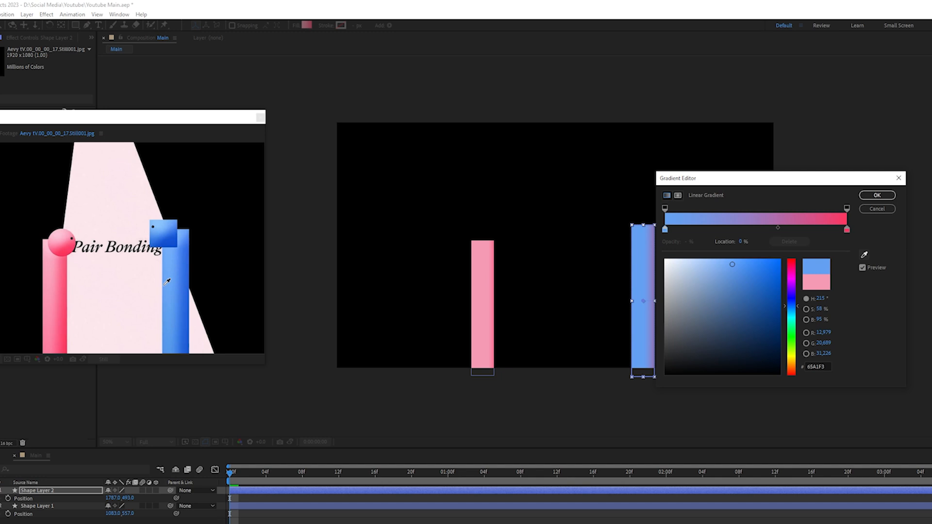
Step: Set the gradient's end stop to the darker blue sampled from the reference's blue pillar
click(848, 229)
click(865, 254)
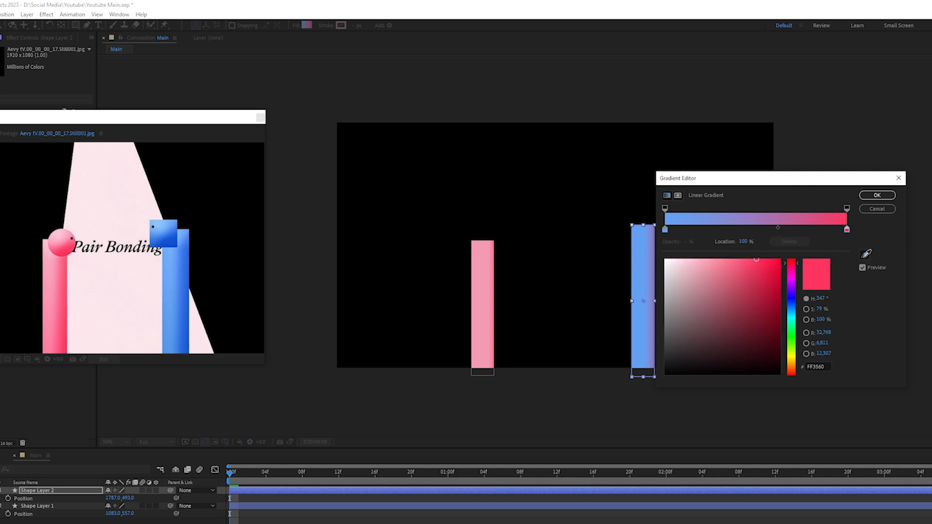
click(192, 286)
Step: Add a light blue stop at 24.5%, set the midpoint before the end stop to 36.5% and apply the gradient
click(778, 228)
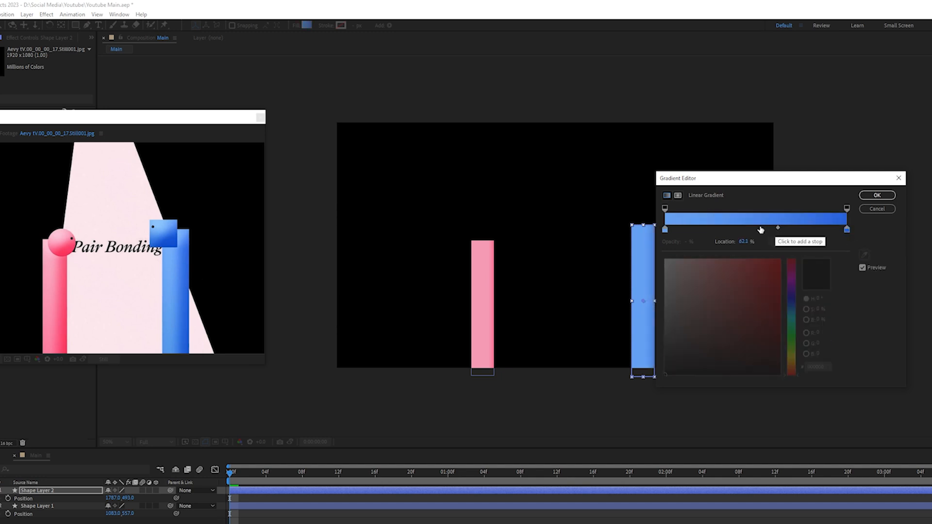
click(761, 230)
drag(761, 230, 717, 236)
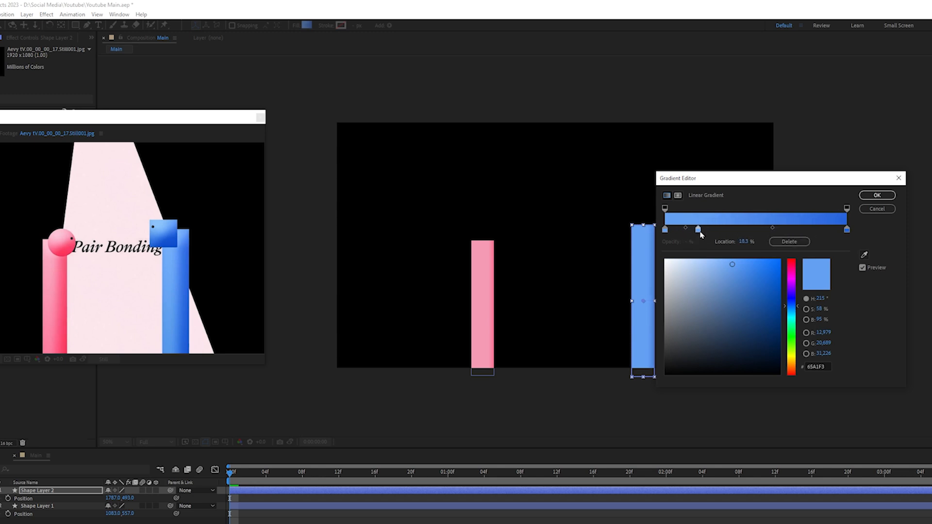
drag(772, 229, 762, 231)
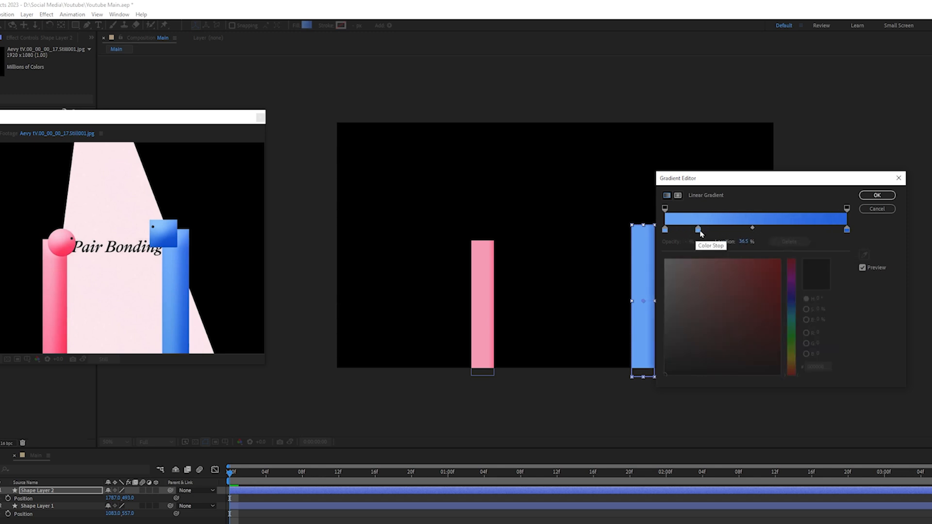
drag(698, 230, 710, 231)
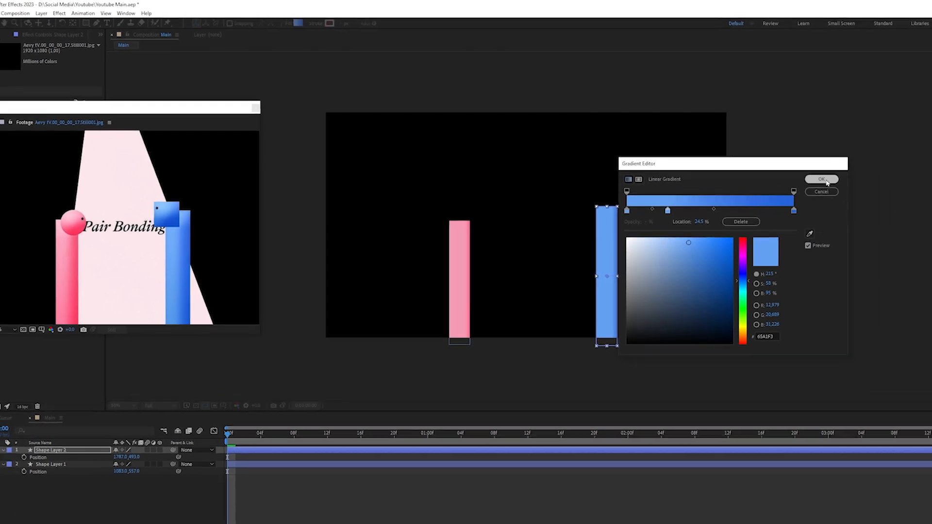
click(825, 181)
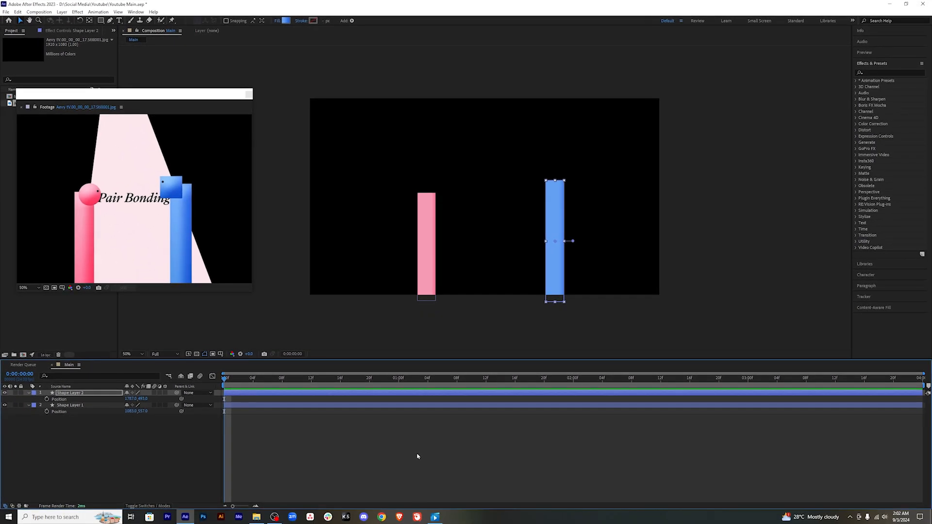
click(417, 456)
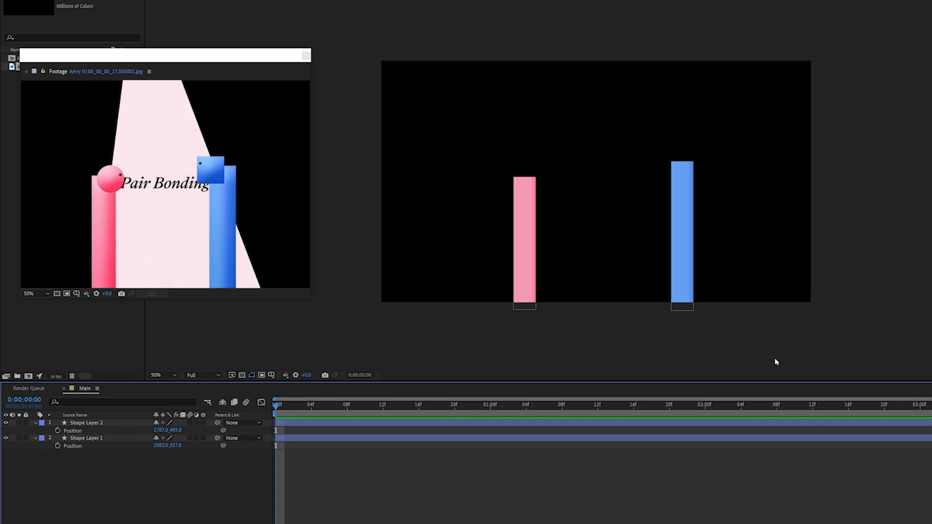
Step: Rename the pink pillar's layer Girl Rect and the blue pillar's layer Boy Rect
click(100, 439)
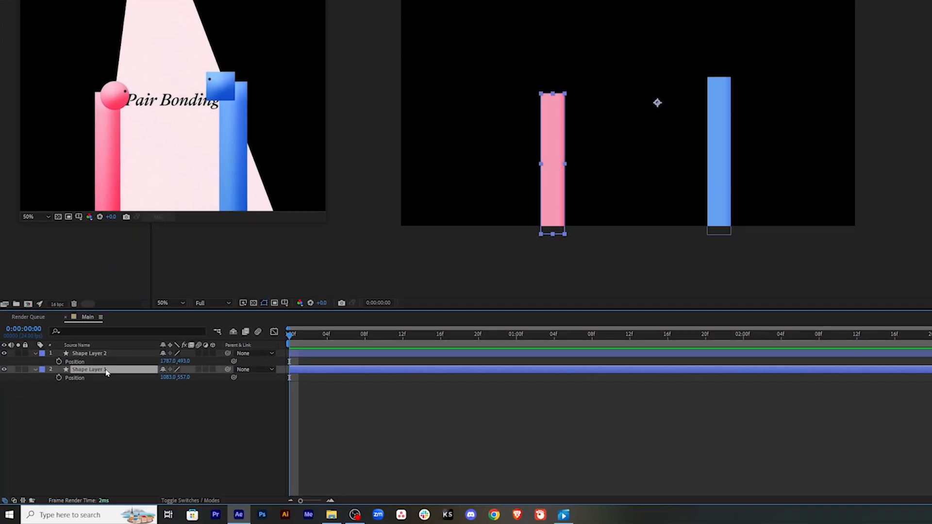
key(Return)
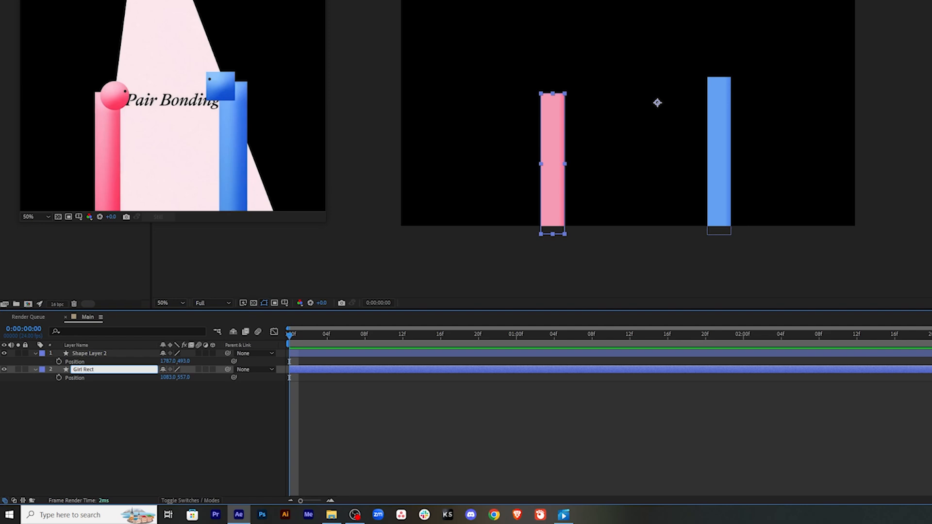
click(329, 358)
key(Return)
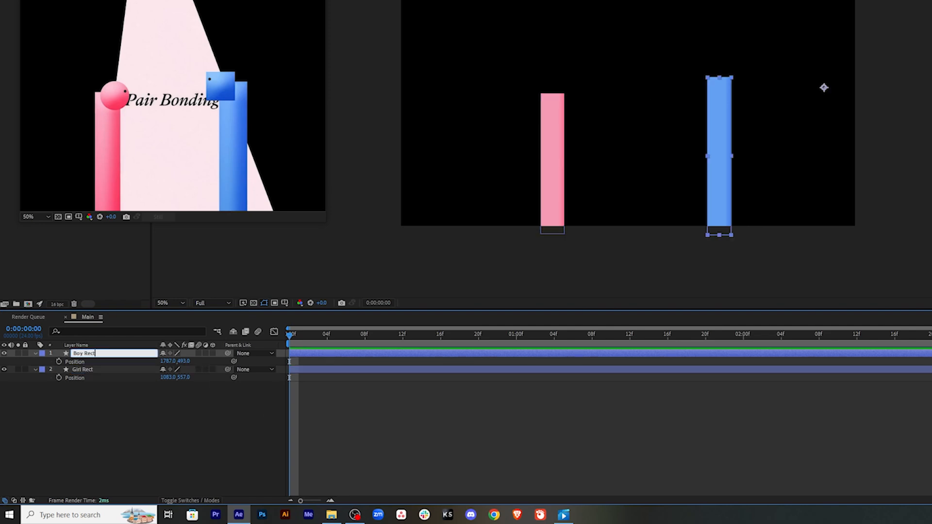
click(173, 436)
Step: Draw a perfect circle on a new shape layer with the Ellipse tool and place it over the pink pillar's upper right corner
click(107, 372)
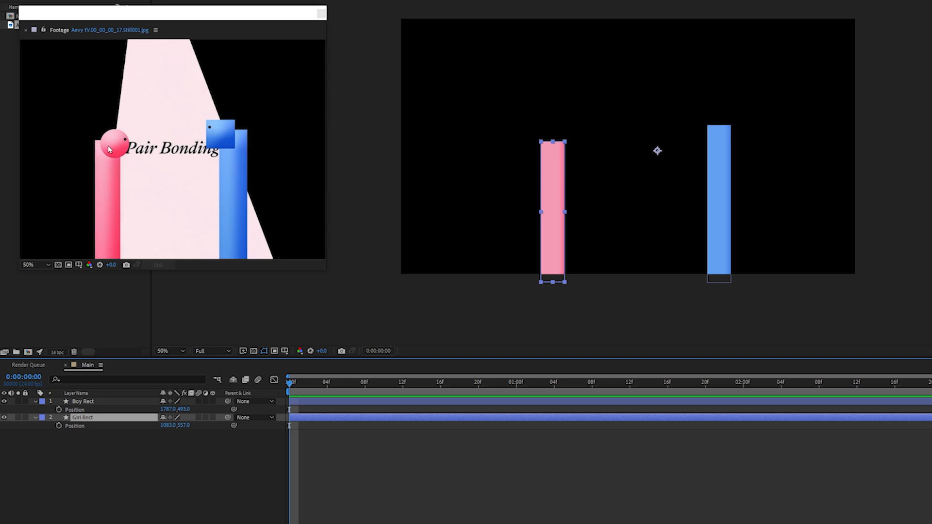
key(ctrl+shift+a)
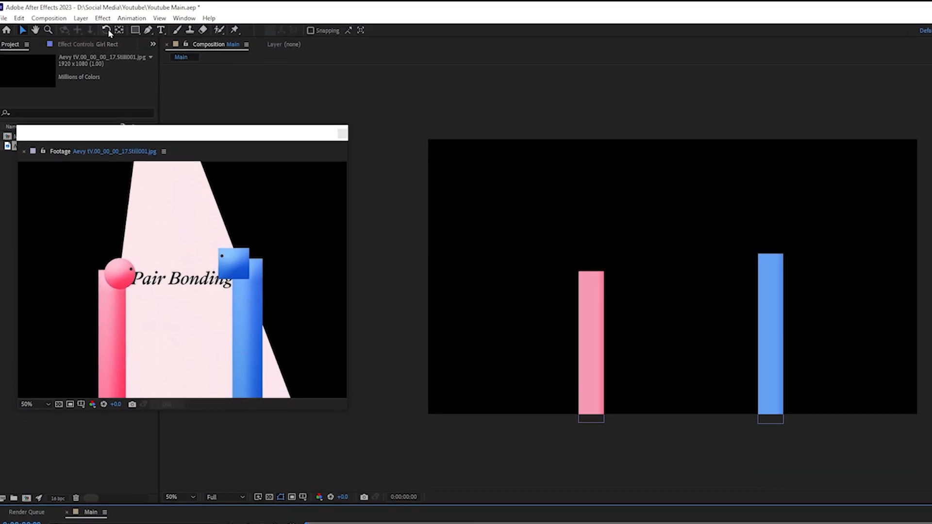
click(136, 30)
click(137, 31)
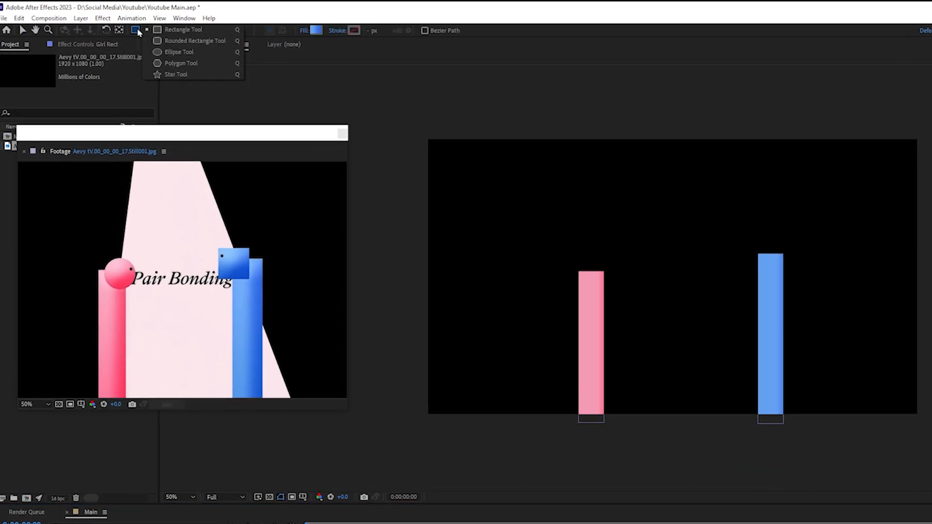
click(176, 52)
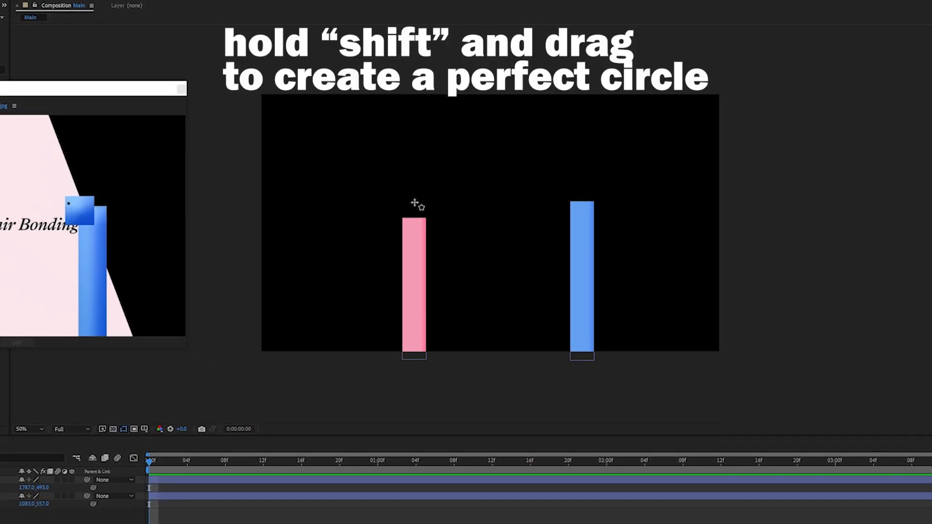
drag(412, 204, 441, 228)
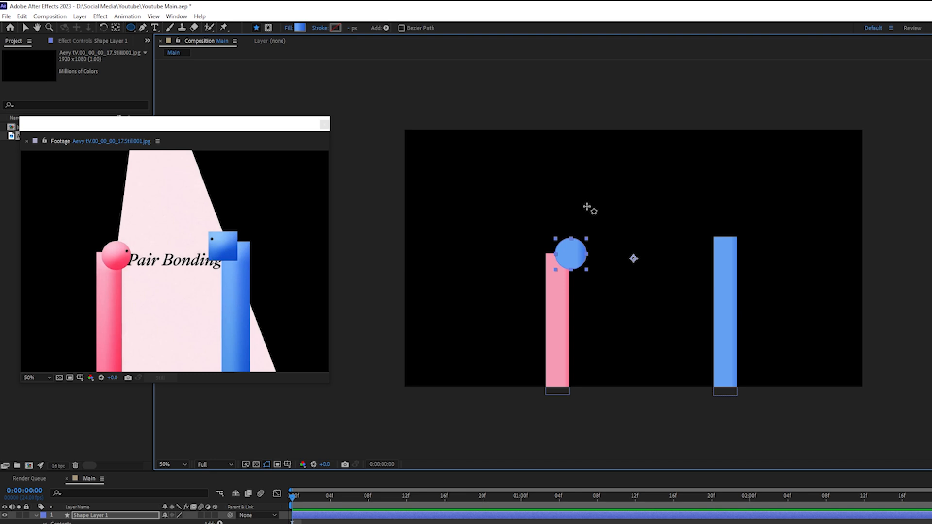
key(v)
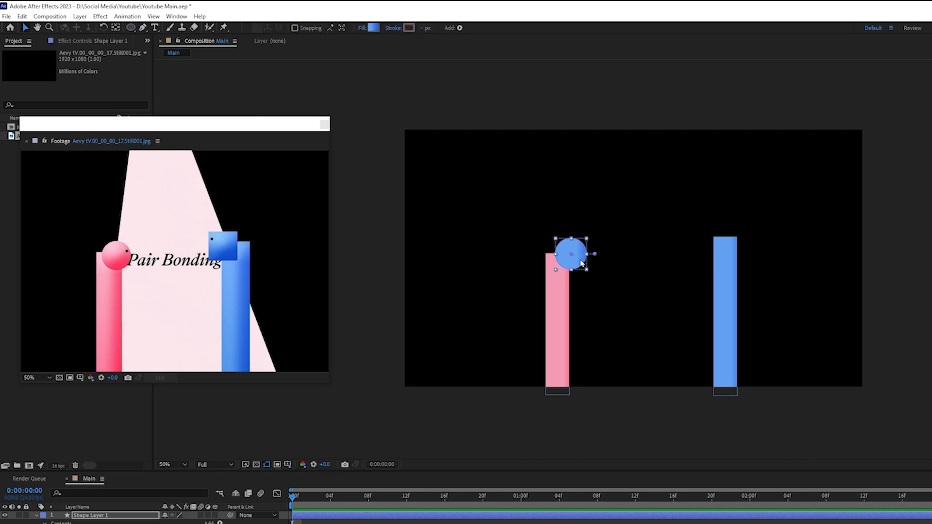
drag(582, 263, 579, 266)
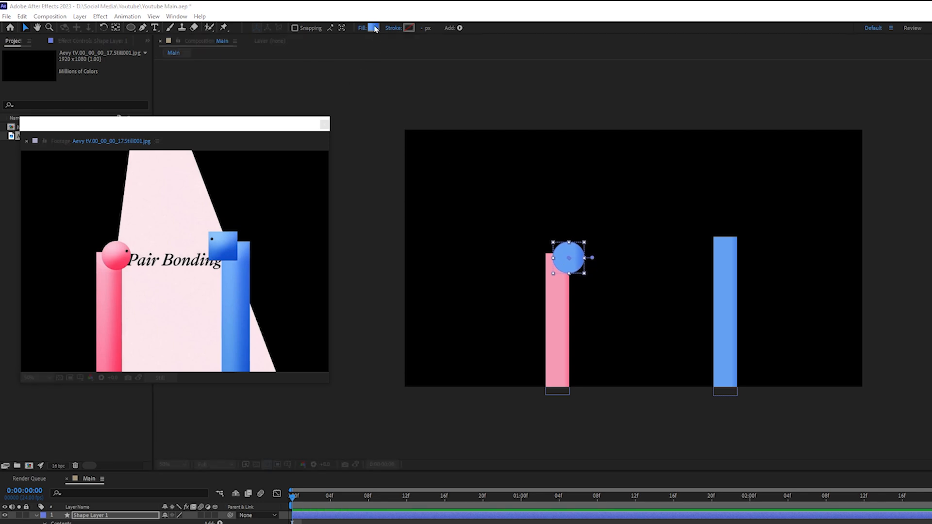
Step: Change the circle's fill to a radial gradient and delete its middle color stop
click(374, 28)
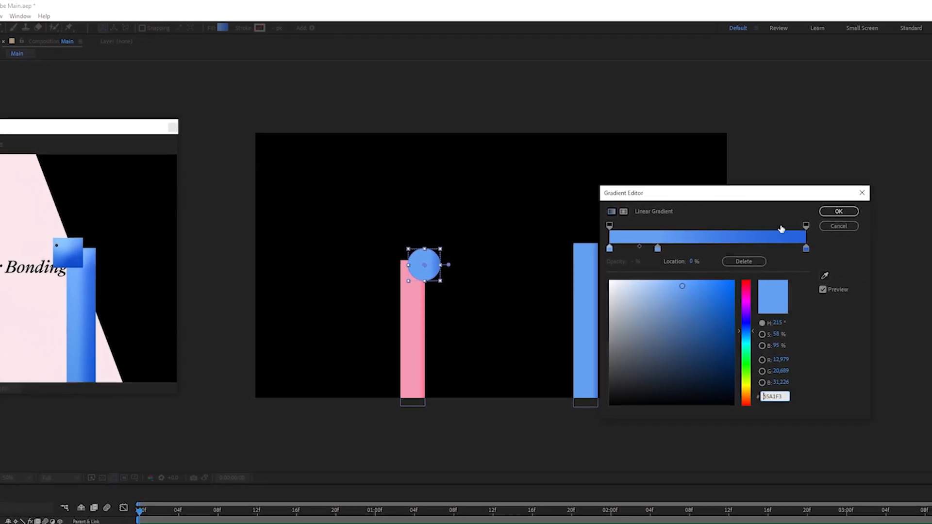
click(624, 212)
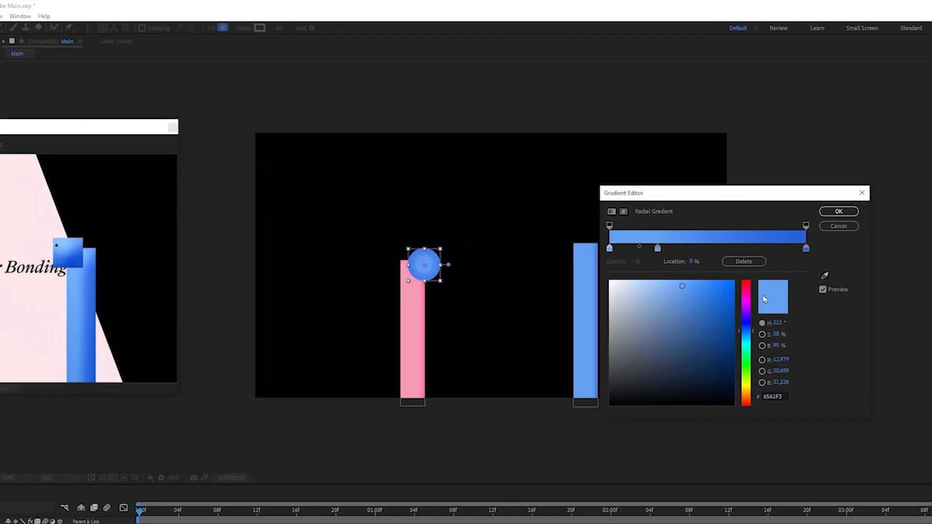
click(743, 262)
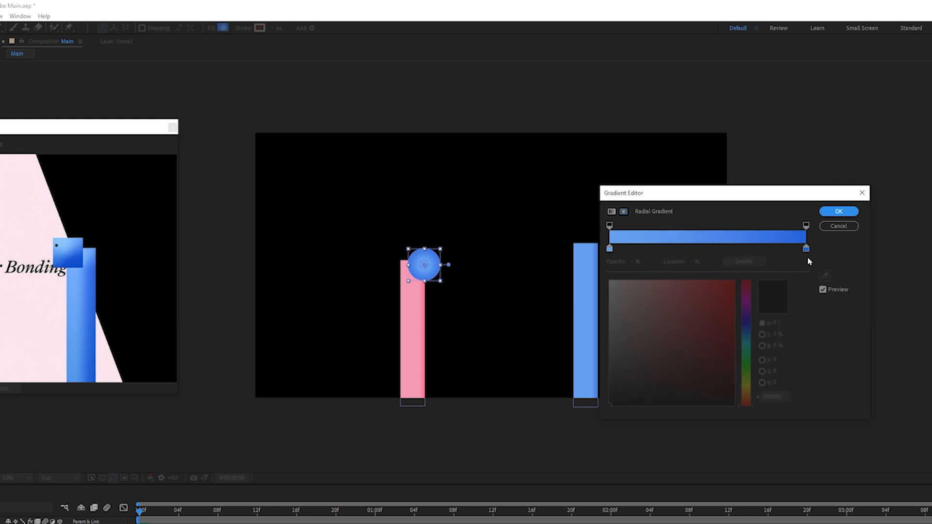
Step: Set the circle gradient's start stop to light pink F69BB5 and its end stop to a darker pink, and apply it
click(610, 249)
click(824, 276)
click(42, 249)
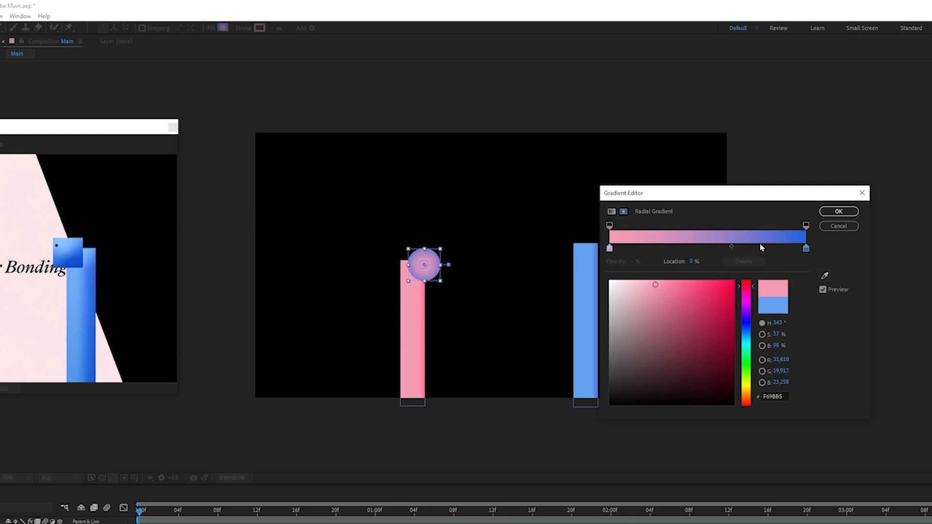
click(806, 248)
click(826, 276)
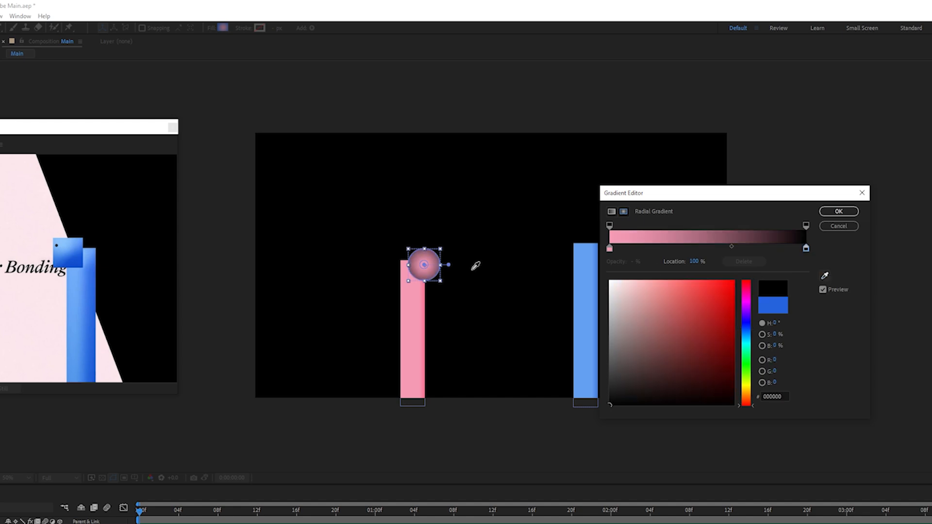
click(429, 299)
click(839, 212)
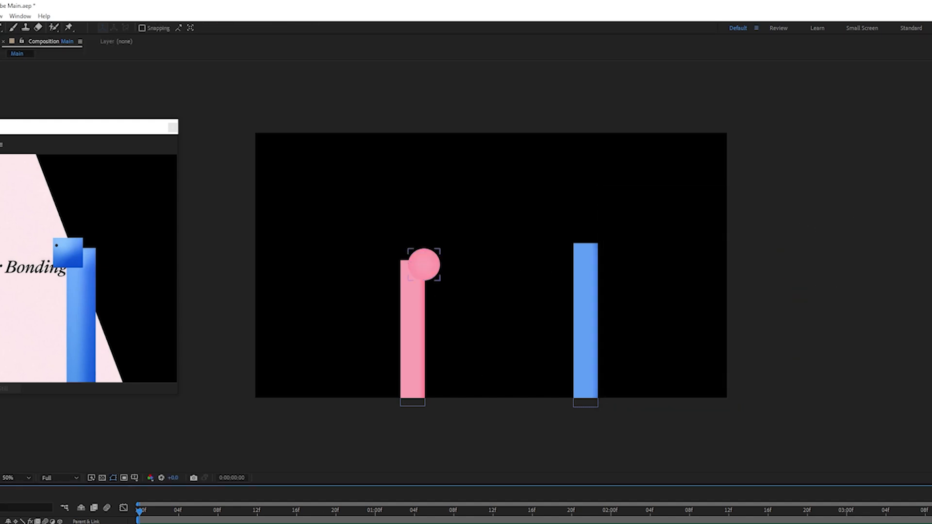
Step: Add a light pink F69BB5 stop at 30% to the circle's radial gradient and apply it
click(223, 28)
click(728, 248)
drag(729, 247, 667, 246)
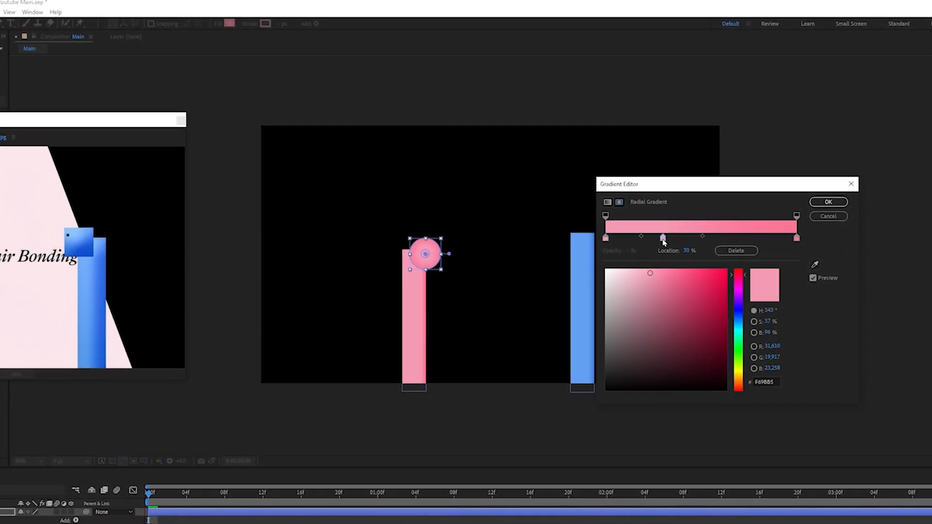
click(829, 202)
Step: Nudge the circle slightly on the pink pillar's upper right corner and deselect it
click(431, 252)
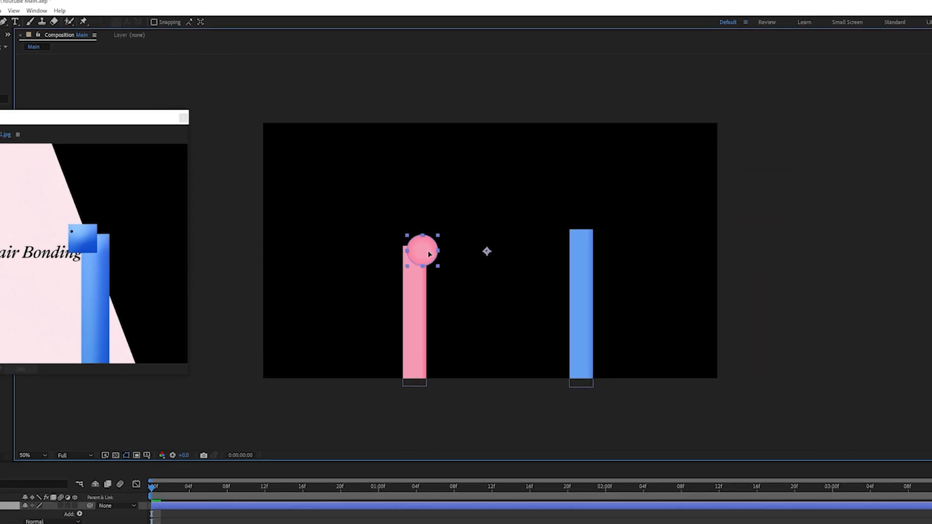
drag(429, 253, 431, 253)
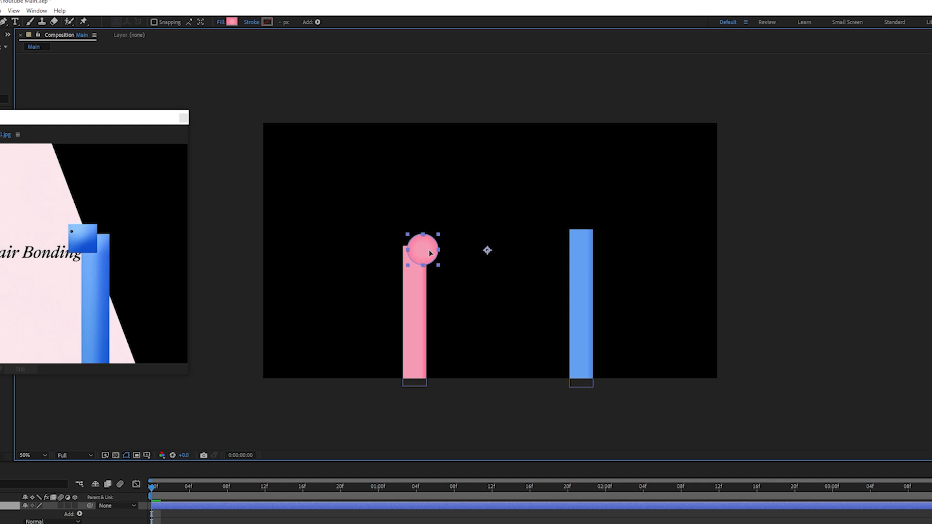
click(562, 226)
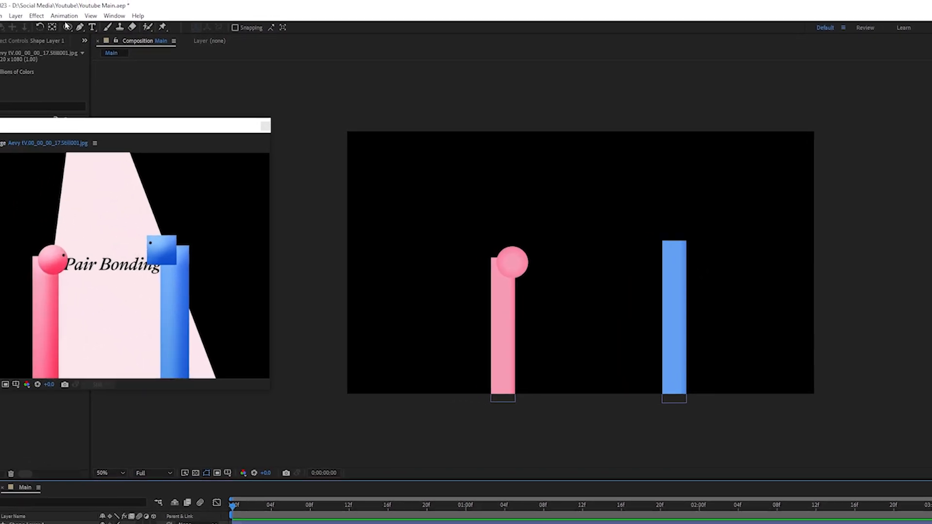
Step: Draw a perfect square with the Rectangle tool over the upper left corner of the blue pillar
click(9, 23)
click(116, 29)
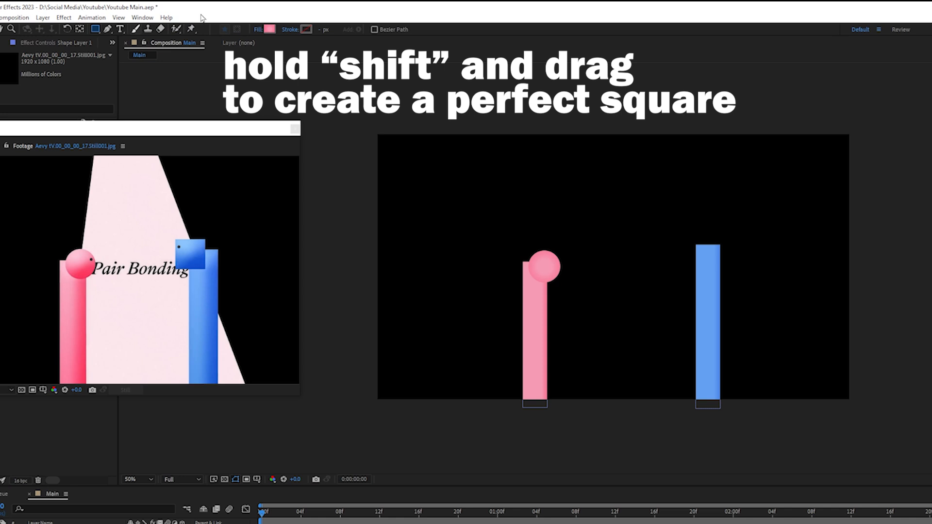
drag(682, 236, 712, 264)
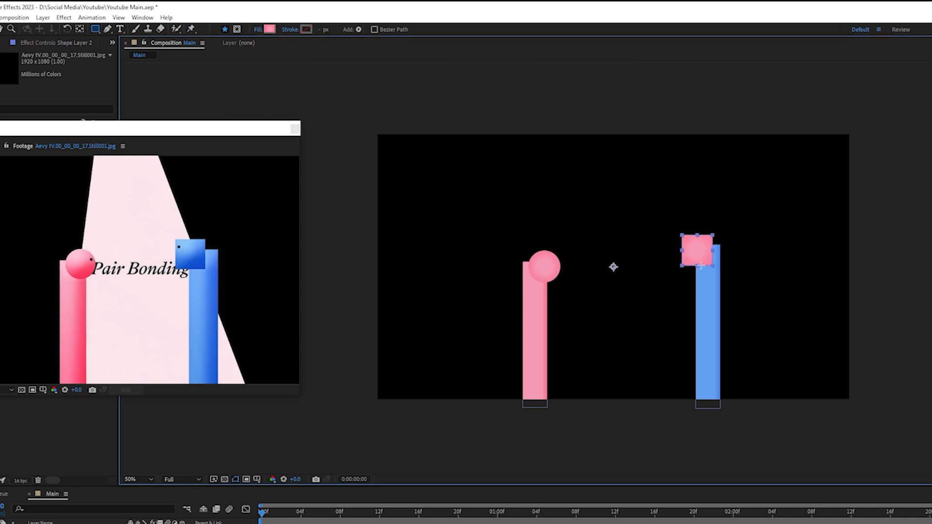
Step: Delete the middle stop of the square's radial gradient and set its start stop to light blue and end stop to darker blue, sampled from the composition
click(270, 30)
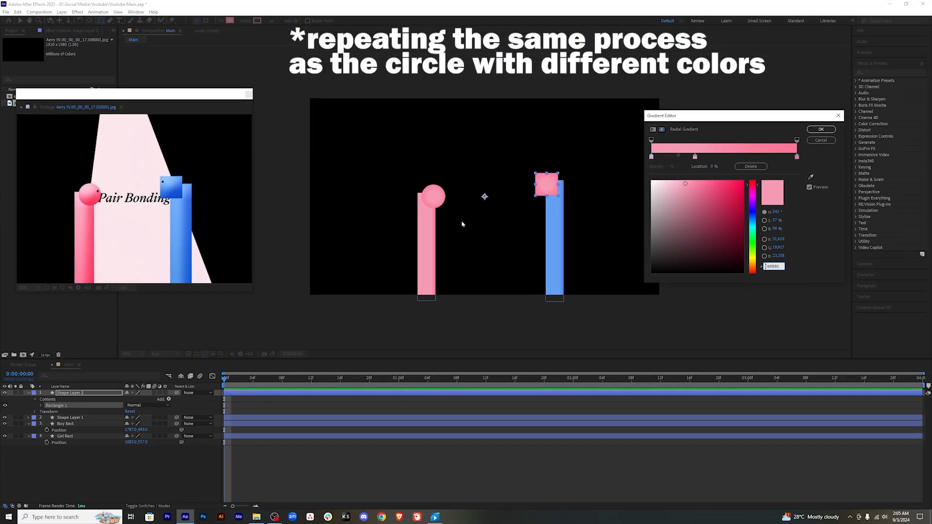
click(695, 157)
click(749, 166)
click(651, 156)
click(811, 178)
click(550, 228)
click(797, 156)
click(811, 178)
click(565, 219)
Step: Add a light blue 65A1F3 stop at about 28% to the square's radial gradient, apply it and deselect the square
click(742, 158)
click(702, 157)
click(754, 167)
drag(742, 157, 695, 156)
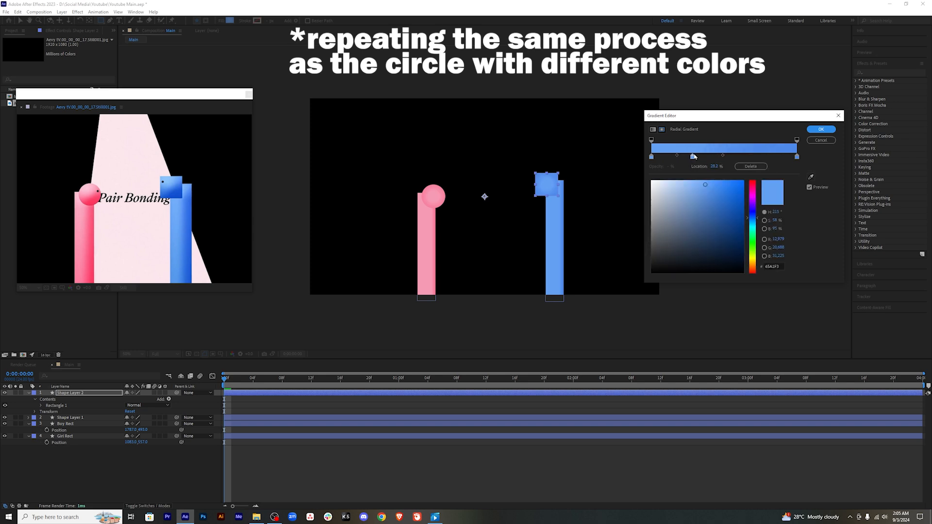
click(821, 130)
click(382, 463)
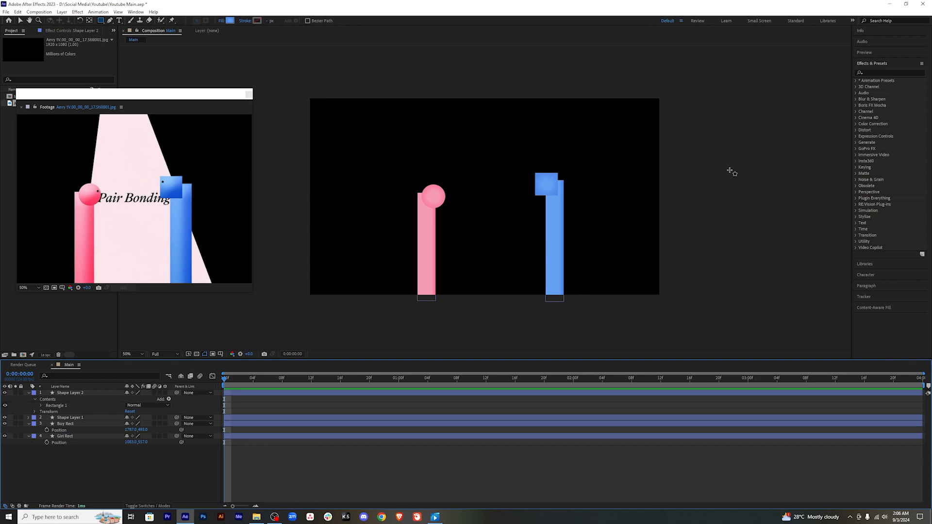
Step: Rename the pink circle's layer, Shape Layer 1, as Girl Head Circle
click(70, 418)
key(Return)
text(Girl H)
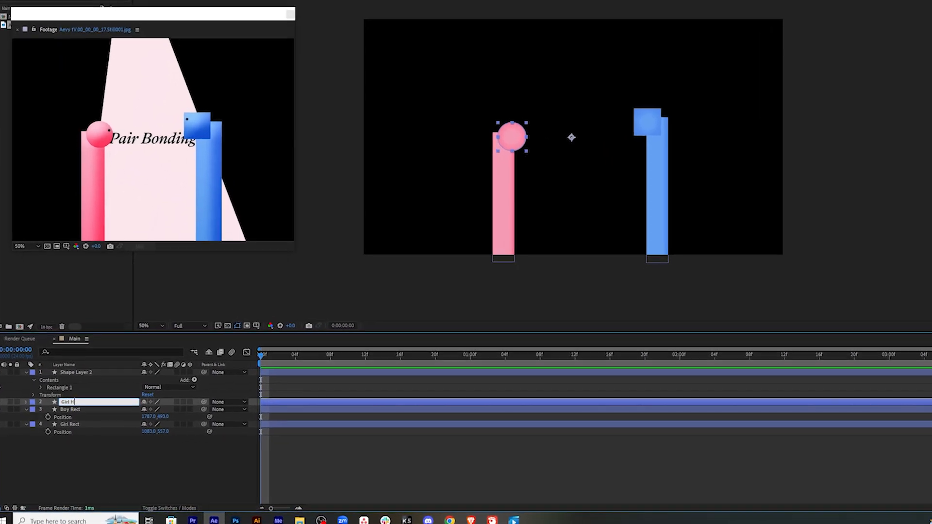
key(BackSpace)
key(BackSpace)
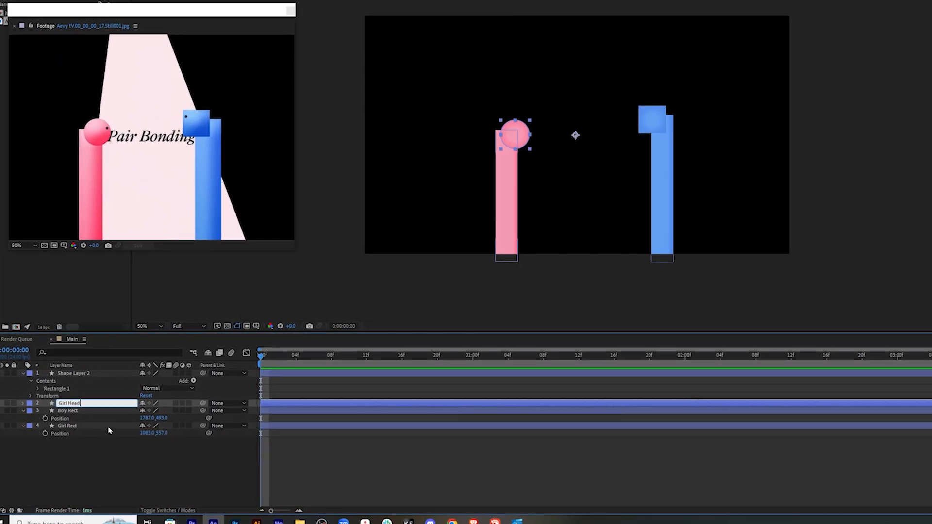
text(Head Circle)
key(Return)
Step: Rename the blue square's layer, Shape Layer 2, as Boy Head Square
click(78, 376)
key(Return)
text(Boy head Sq)
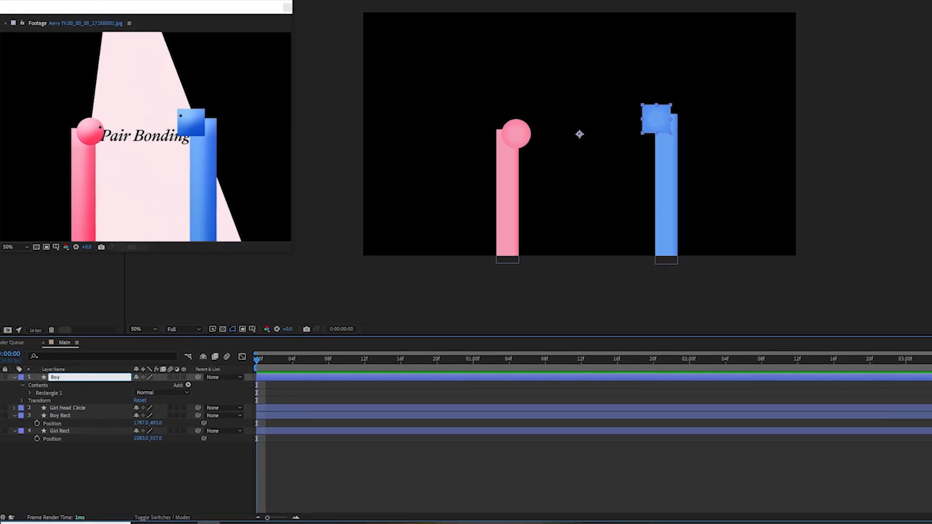
text(uare)
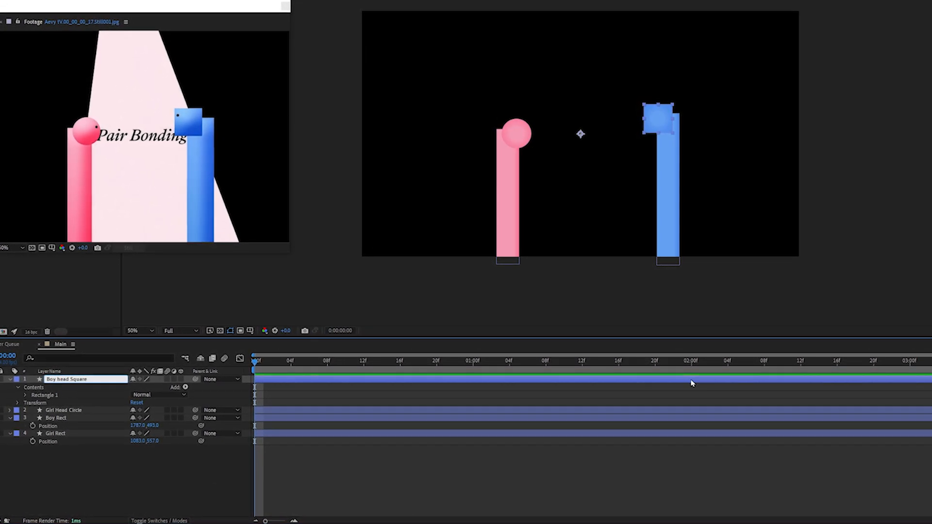
click(844, 382)
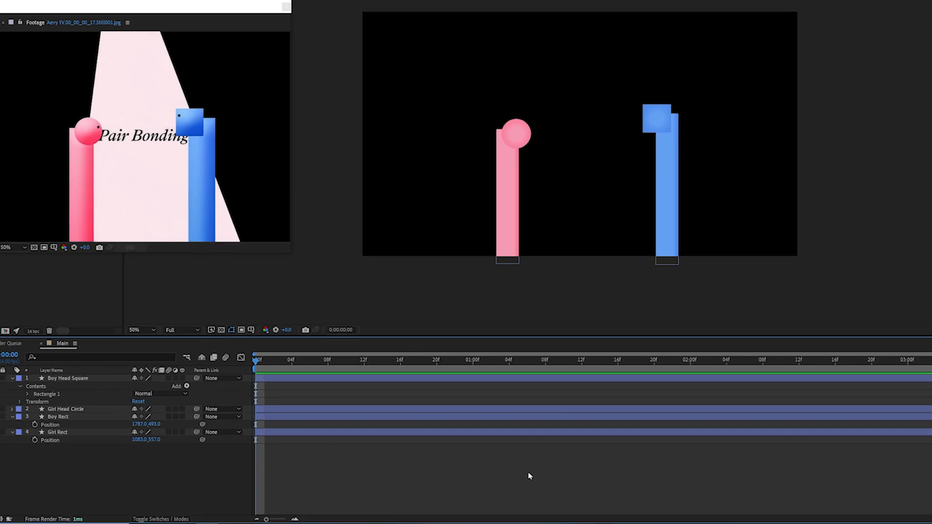
Step: Scale the Boy Head Square down slightly and reposition it at 981, 538 over the blue pillar's upper left corner
click(282, 371)
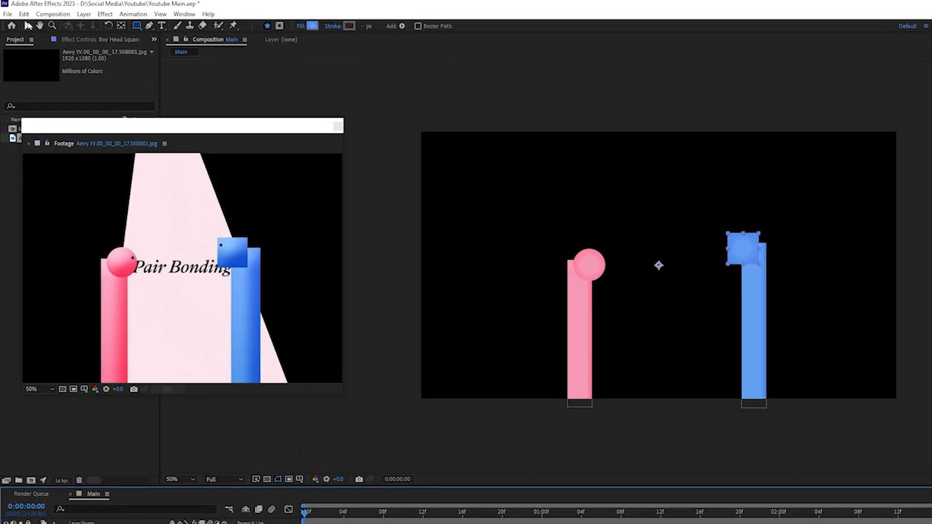
click(28, 25)
scroll(793, 284, up, 1)
click(856, 209)
click(850, 213)
key(s)
drag(168, 385, 172, 385)
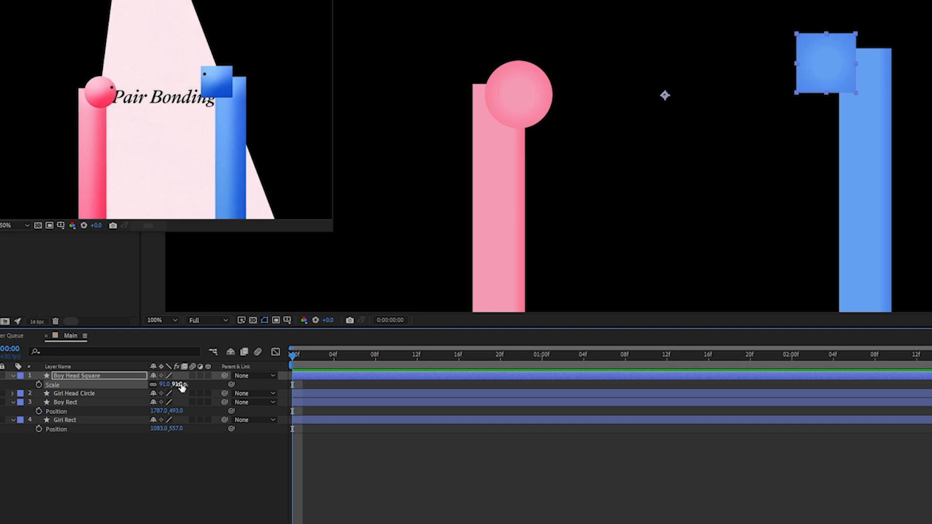
click(165, 385)
key(p)
drag(857, 67, 858, 66)
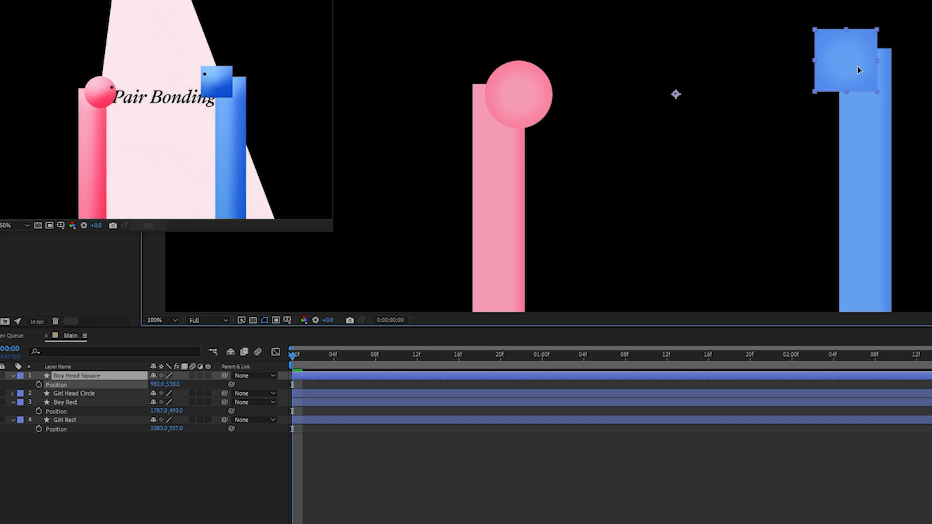
click(627, 477)
key(comma)
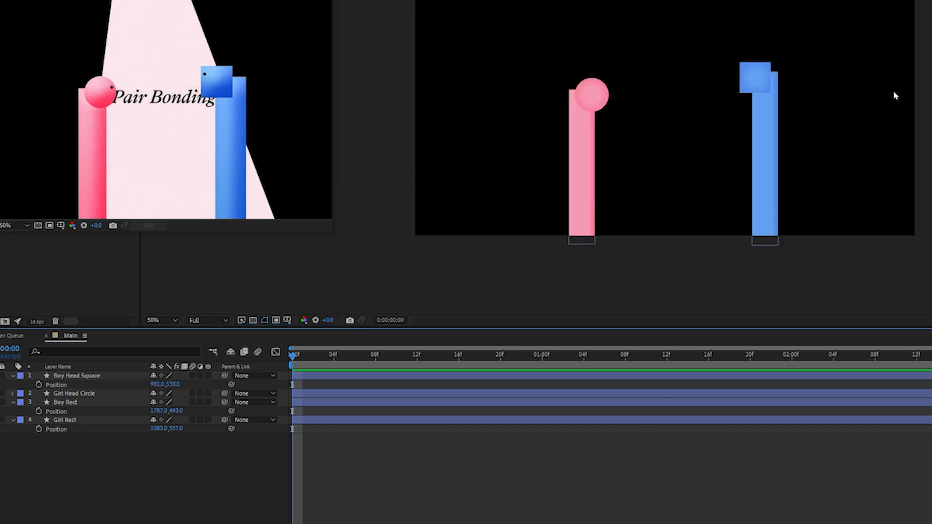
Step: Set the Boy Head Square's scale to 98% and collapse the layer's properties
click(753, 77)
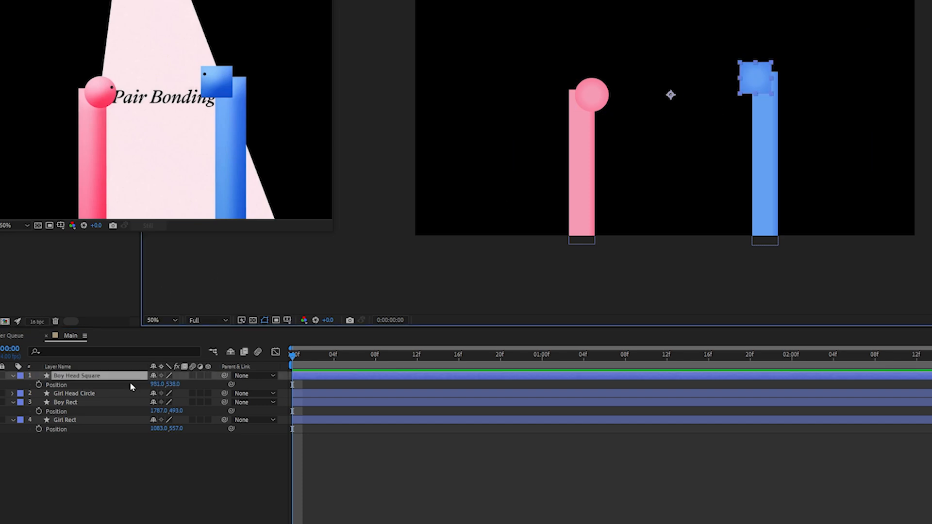
click(165, 384)
text(95)
key(Return)
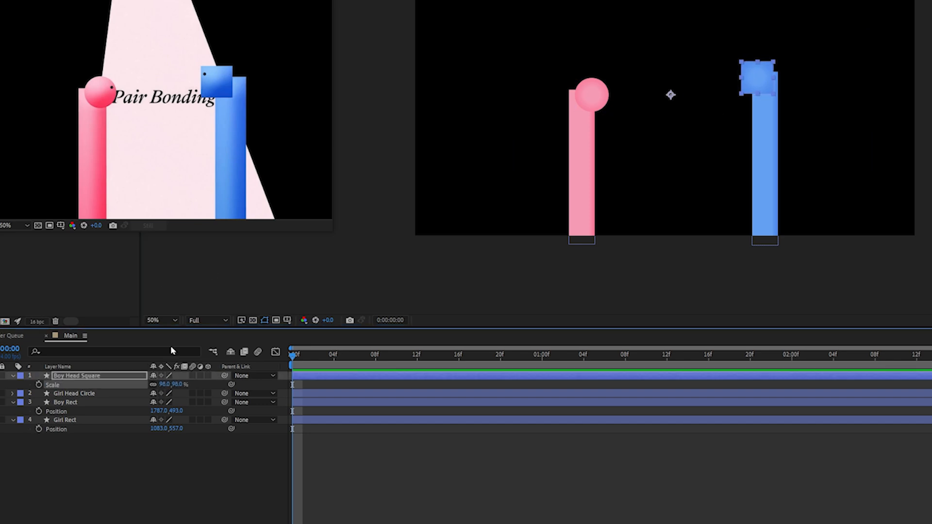
click(114, 486)
click(13, 375)
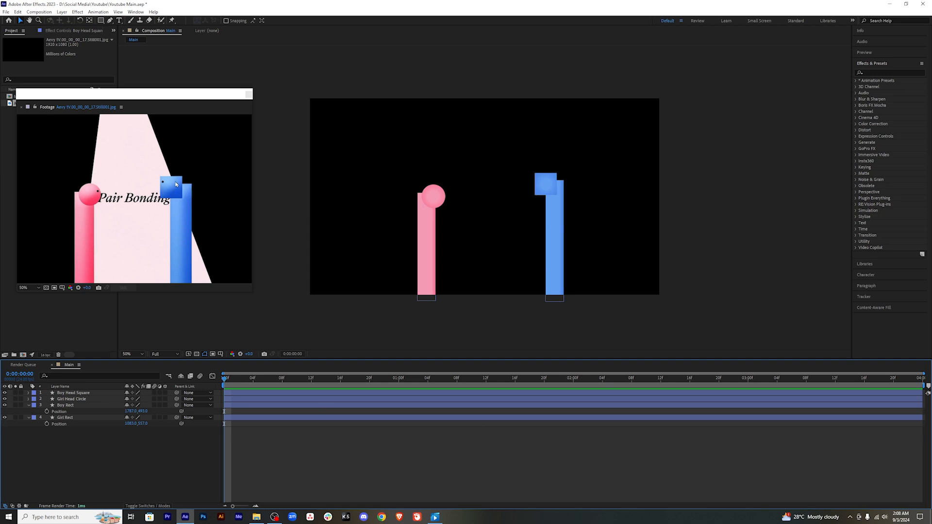
Step: Examine the eyes on the blue square head and the pink circle head in the reference image
scroll(177, 184, up, 1)
scroll(188, 180, down, 1)
scroll(190, 179, up, 1)
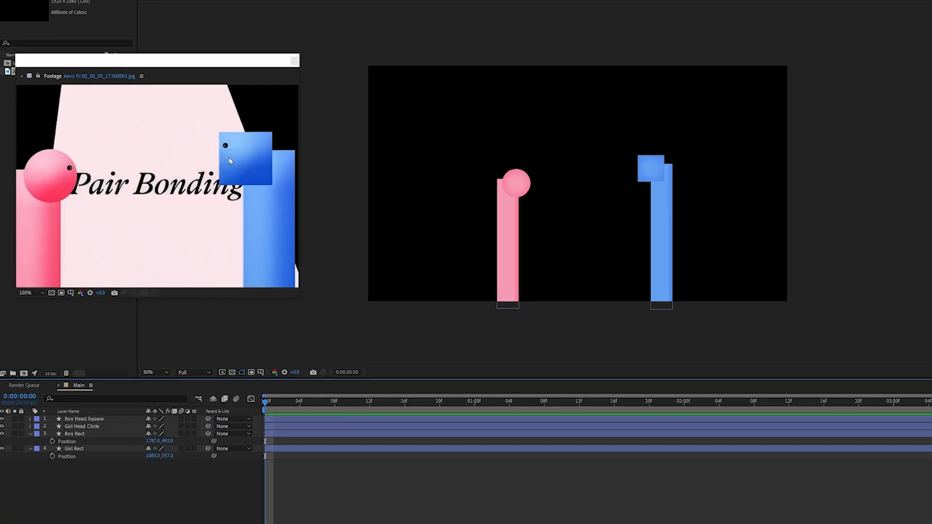
scroll(230, 160, up, 4)
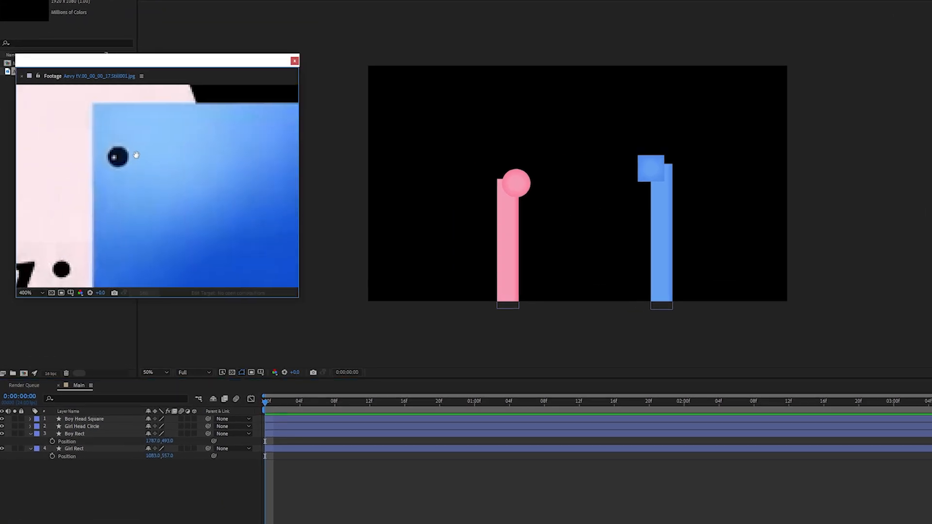
scroll(137, 155, down, 4)
scroll(86, 198, up, 1)
drag(85, 193, 203, 190)
scroll(141, 179, up, 1)
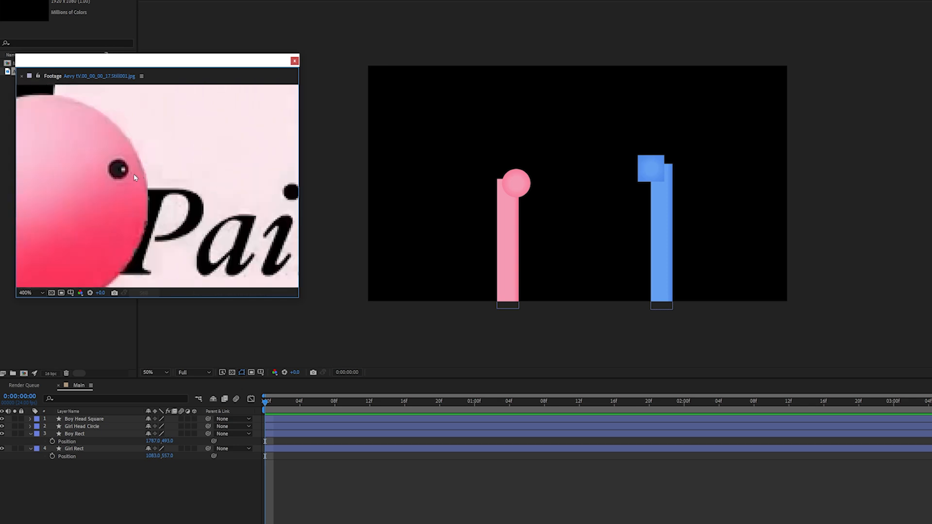
scroll(124, 173, down, 8)
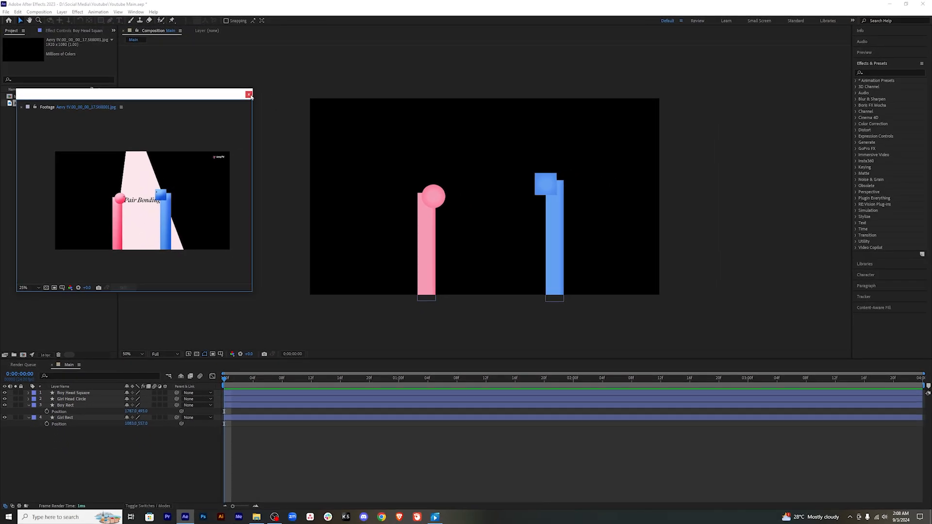
Step: Close the floating reference footage window and save the project
click(250, 94)
key(period)
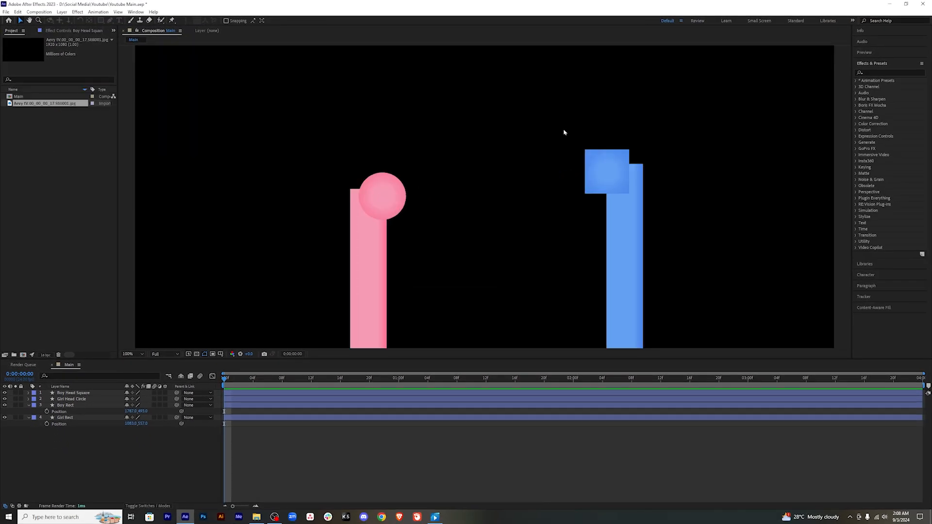
key(ctrl+s)
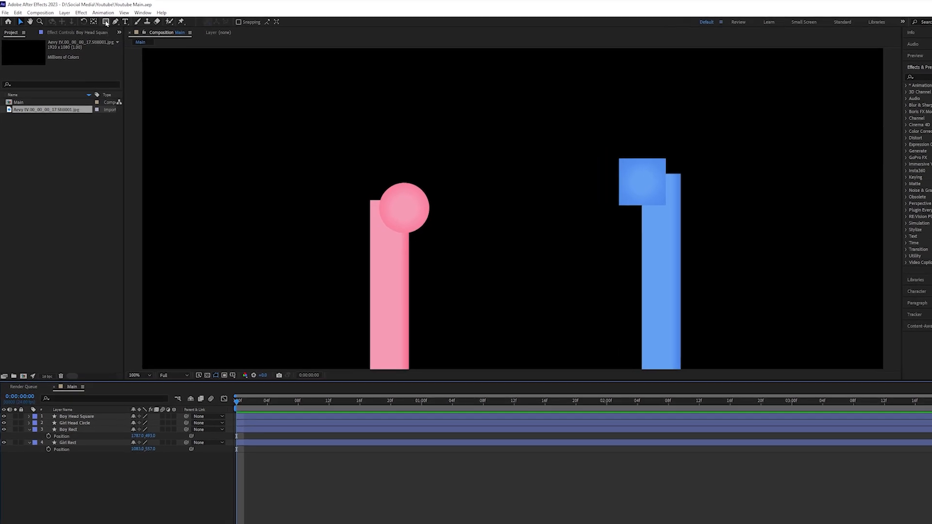
Step: Switch to the Ellipse tool and change the shape fill to solid white FFFFFF
click(100, 19)
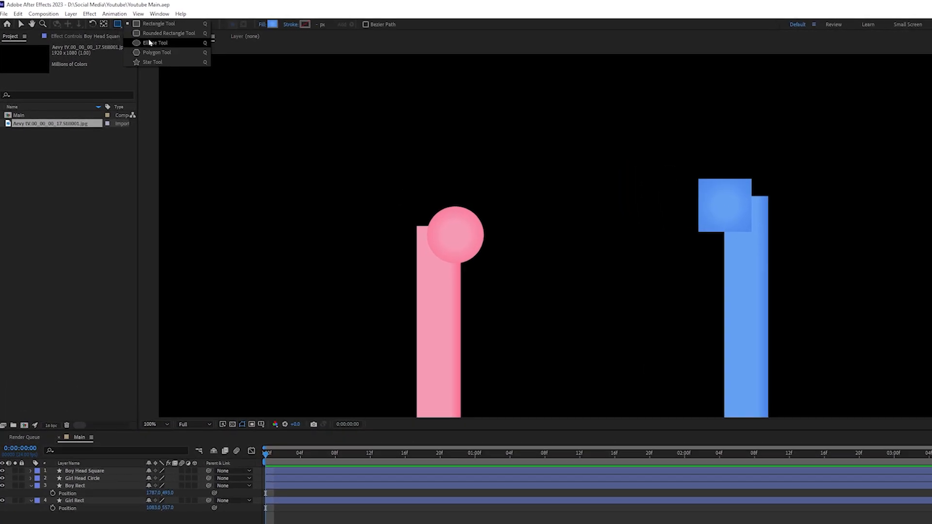
click(149, 43)
key(period)
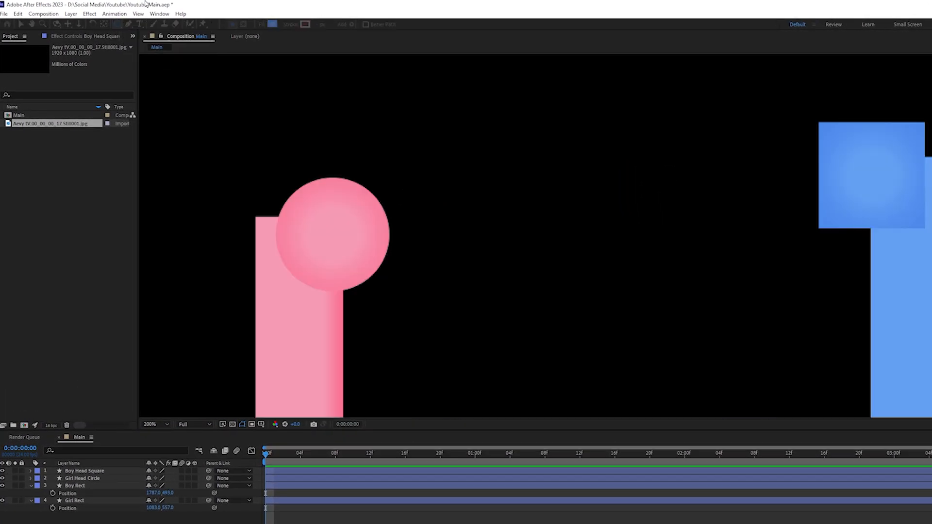
click(262, 25)
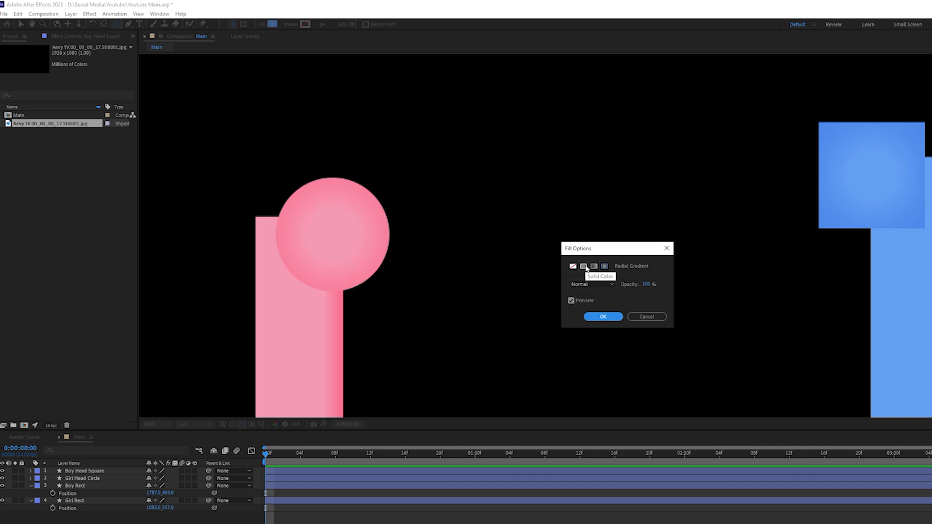
click(585, 266)
click(606, 317)
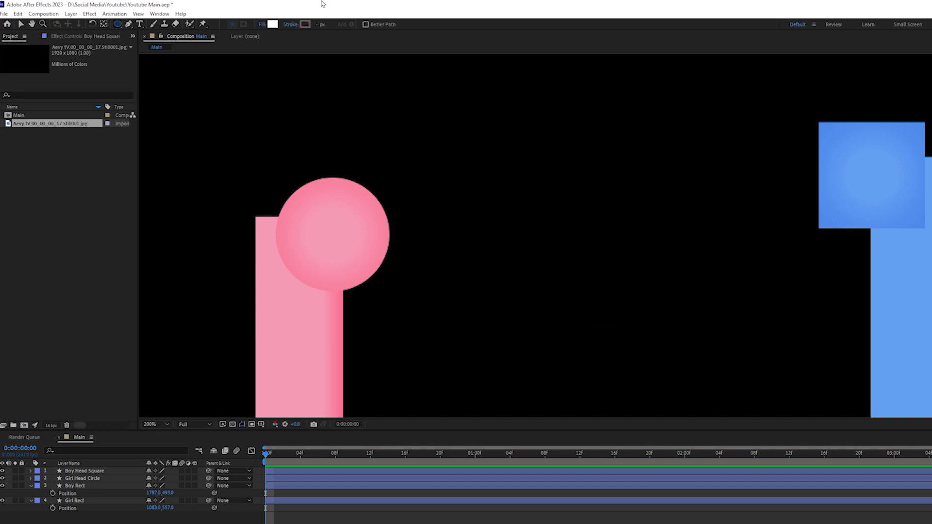
click(267, 26)
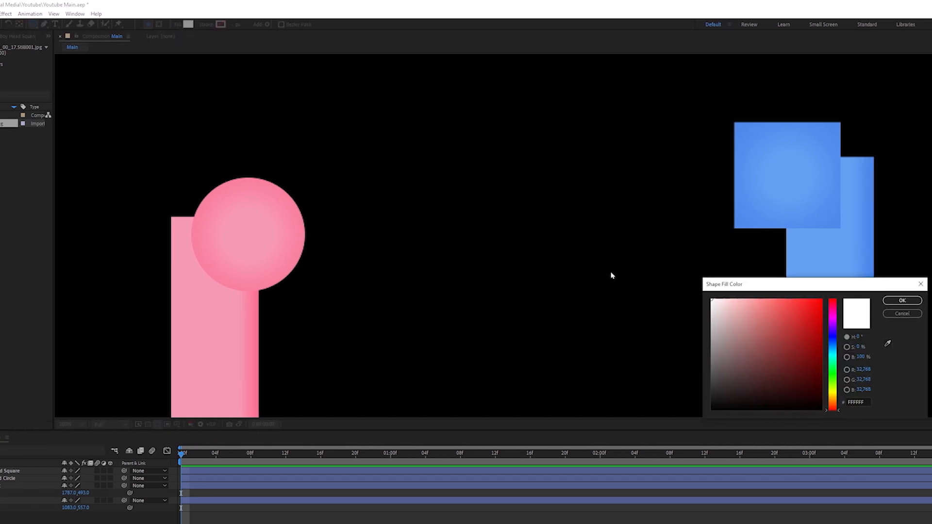
click(896, 305)
Step: Draw a small white circle as the eye on the upper right of the pink circle head, redrawing the first attempt slightly larger
scroll(364, 196, up, 1)
drag(336, 212, 713, 221)
scroll(515, 230, up, 1)
drag(498, 231, 562, 235)
scroll(656, 247, down, 1)
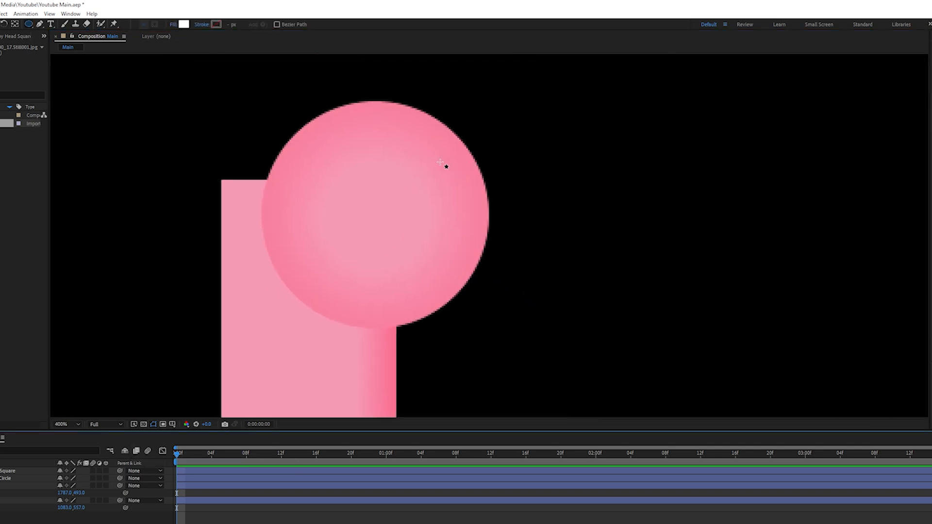
drag(440, 165, 460, 183)
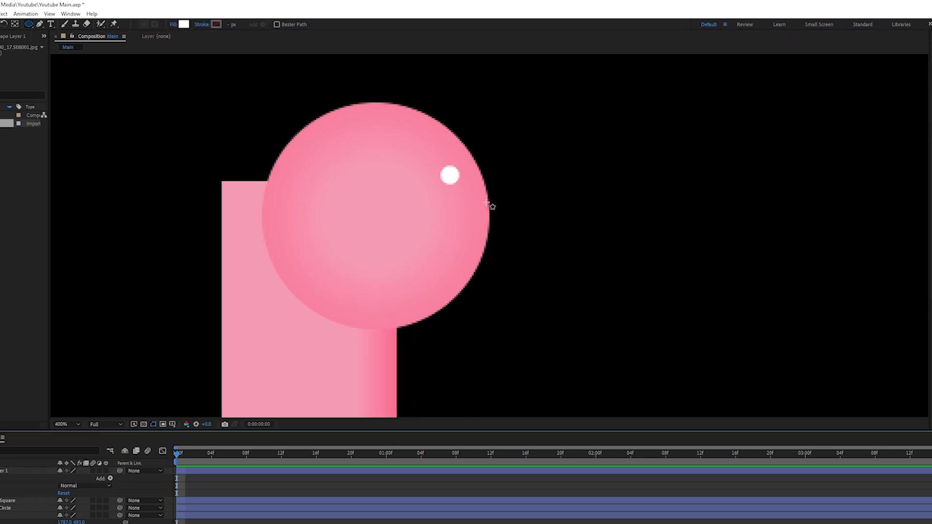
key(ctrl+z)
drag(445, 167, 469, 185)
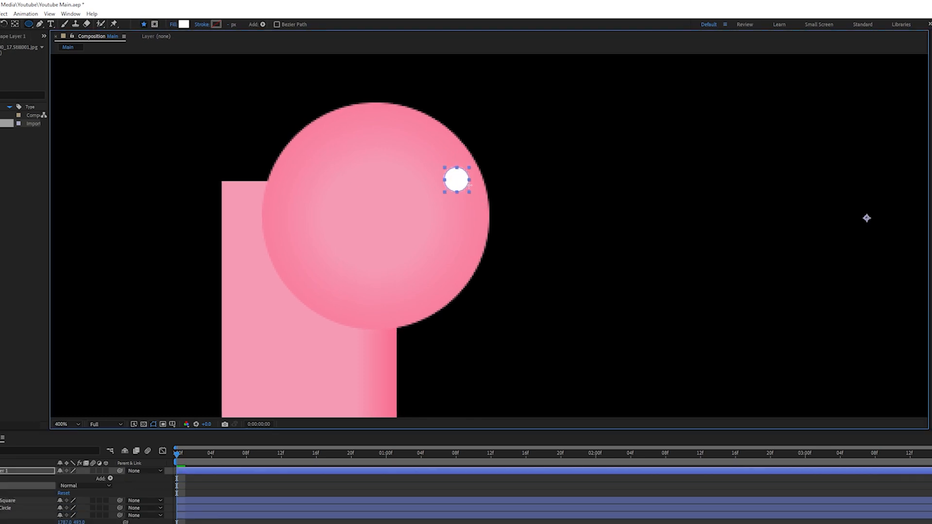
click(505, 523)
scroll(531, 242, down, 2)
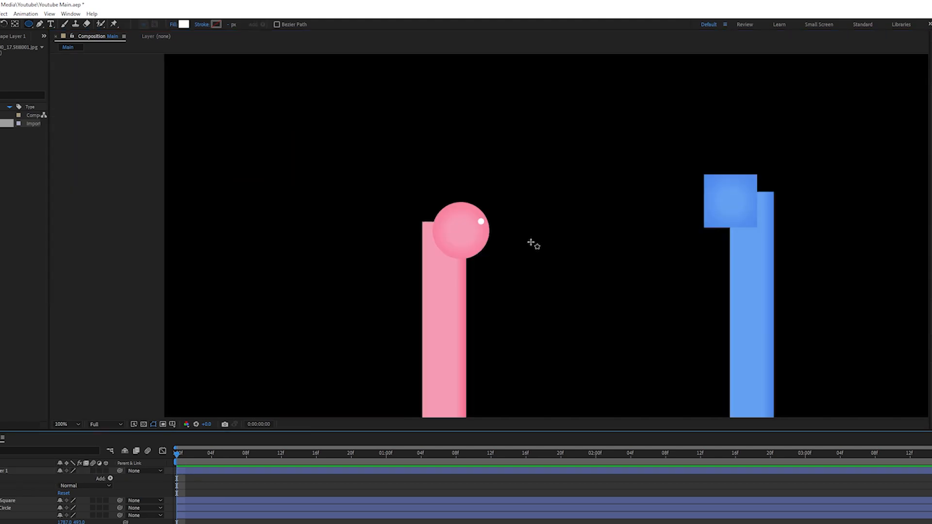
scroll(591, 234, down, 1)
scroll(592, 235, up, 3)
Step: Draw a smaller black-filled circle as the pupil inside the white eye, slightly toward its lower right
click(5, 471)
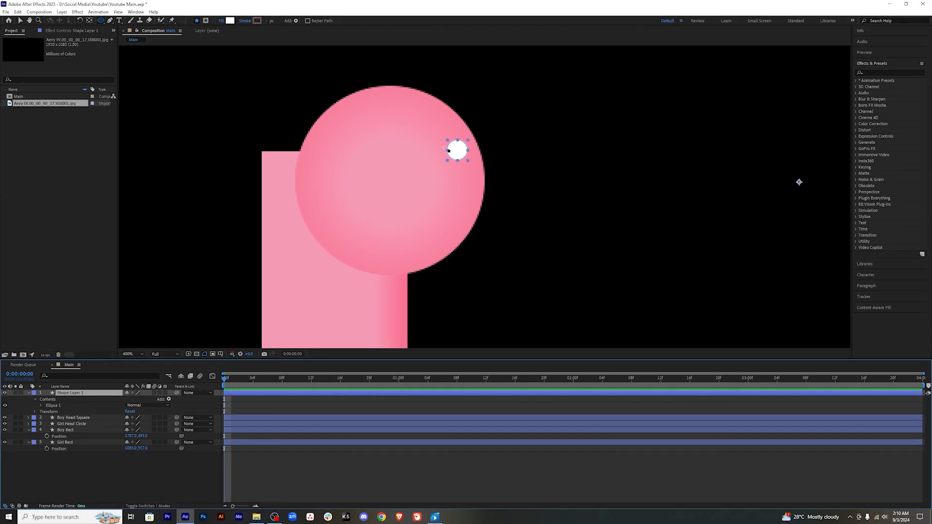
click(331, 479)
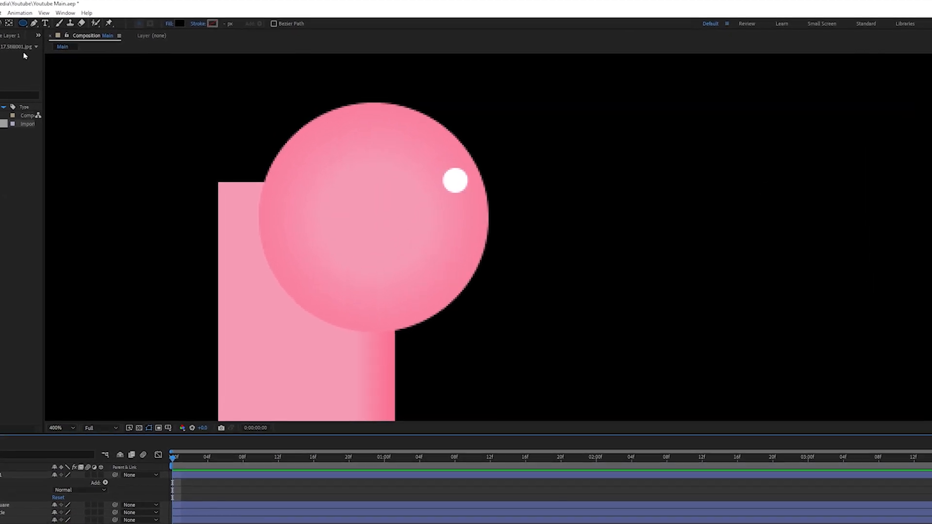
drag(454, 177, 462, 184)
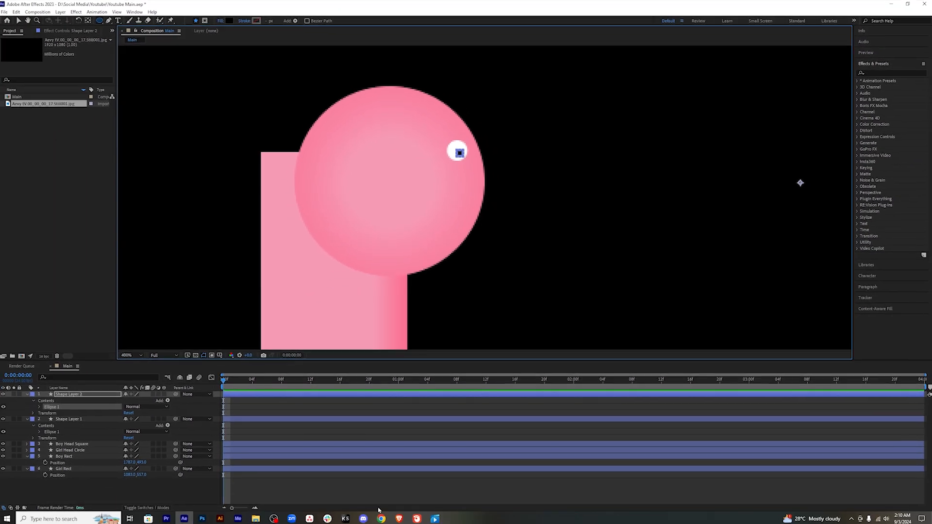
Step: Reveal the top pupil layer's position and adjust it to 961, 540 so the pupil sits inside the eye
click(102, 498)
click(98, 395)
key(p)
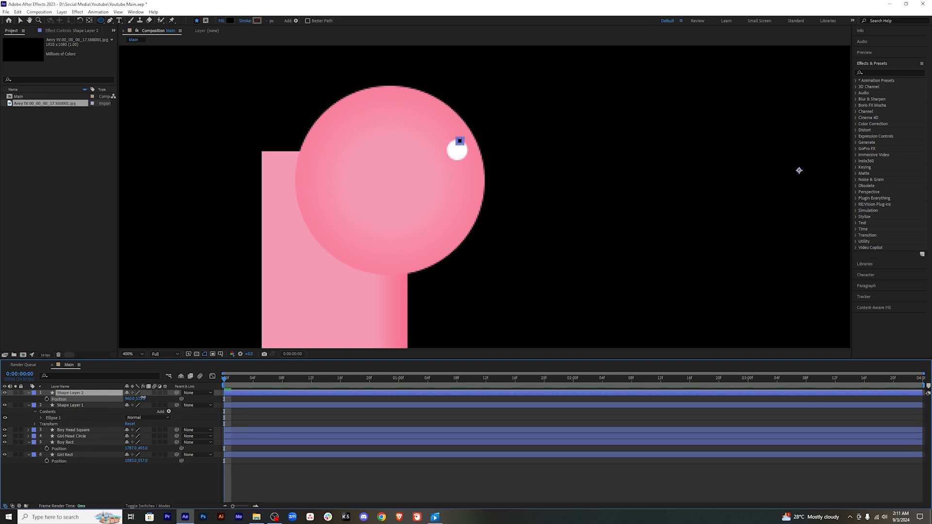
drag(131, 401, 132, 399)
click(58, 291)
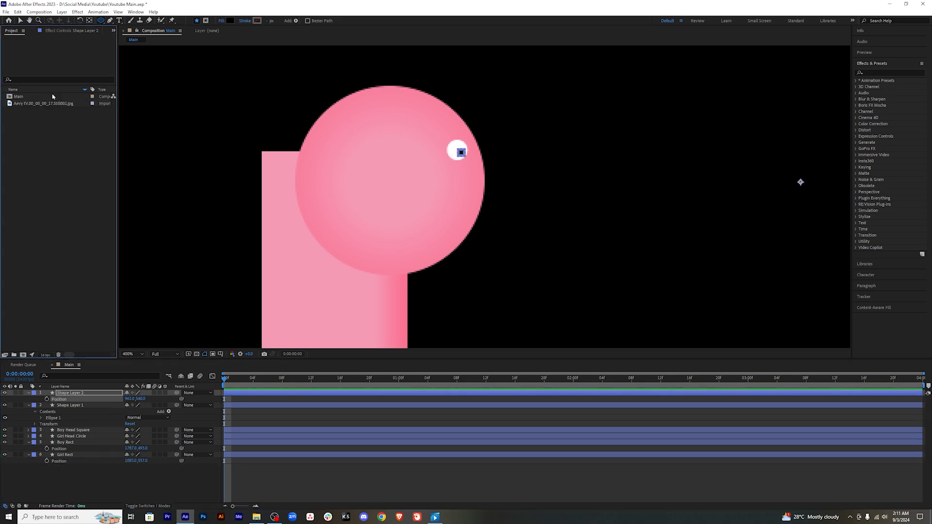
Step: Open the reference image to compare the eye, and change the larger eye circle's fill to black
double_click(48, 103)
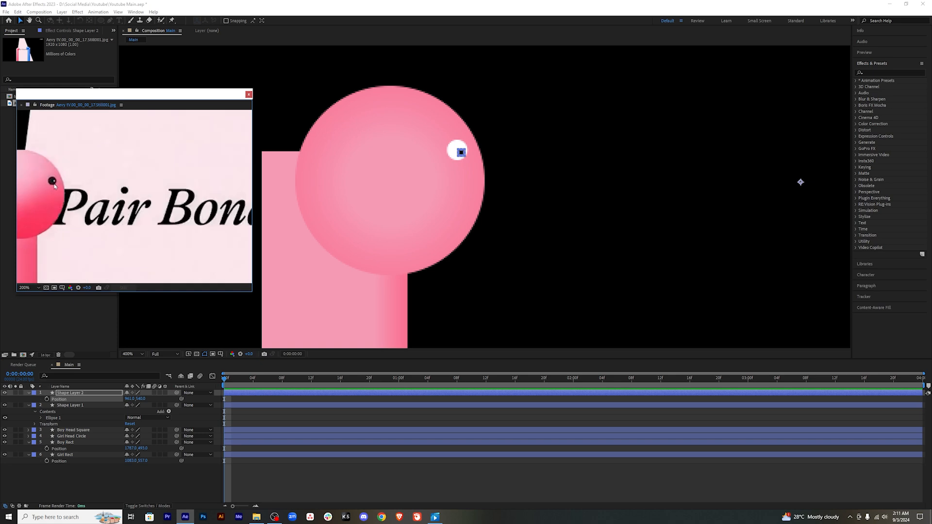
click(281, 477)
click(290, 405)
click(287, 21)
drag(696, 311, 613, 387)
click(823, 252)
Step: Change the small pupil circle's fill to white FFFFFF and raise its position to 961, 538.5
click(272, 393)
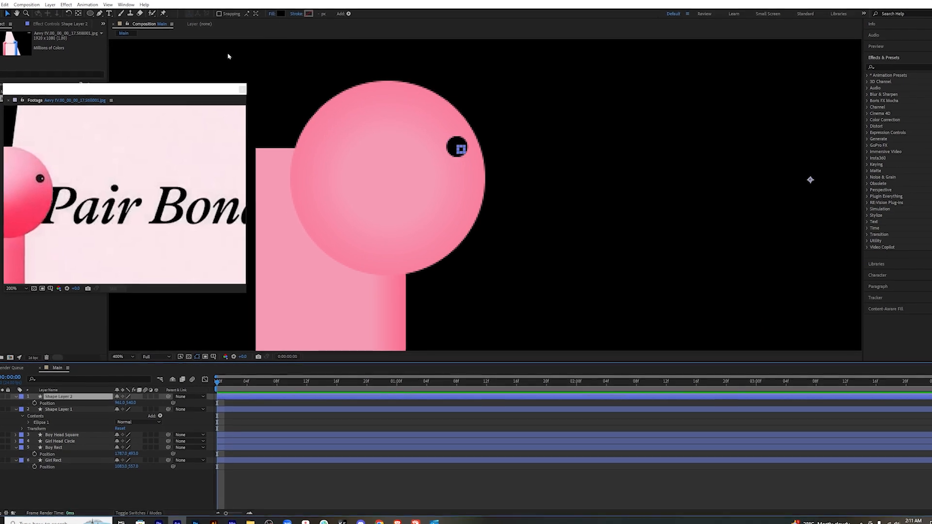
click(282, 15)
drag(695, 277, 625, 224)
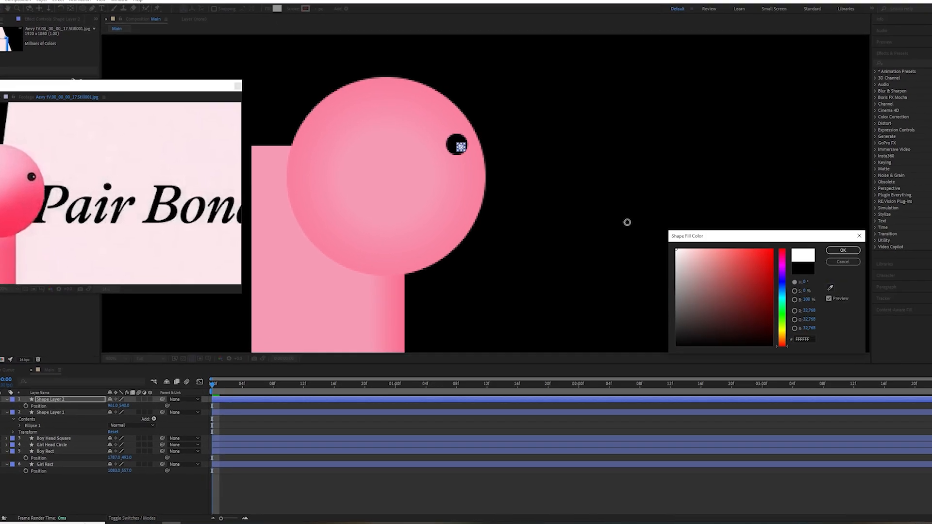
click(856, 250)
click(308, 479)
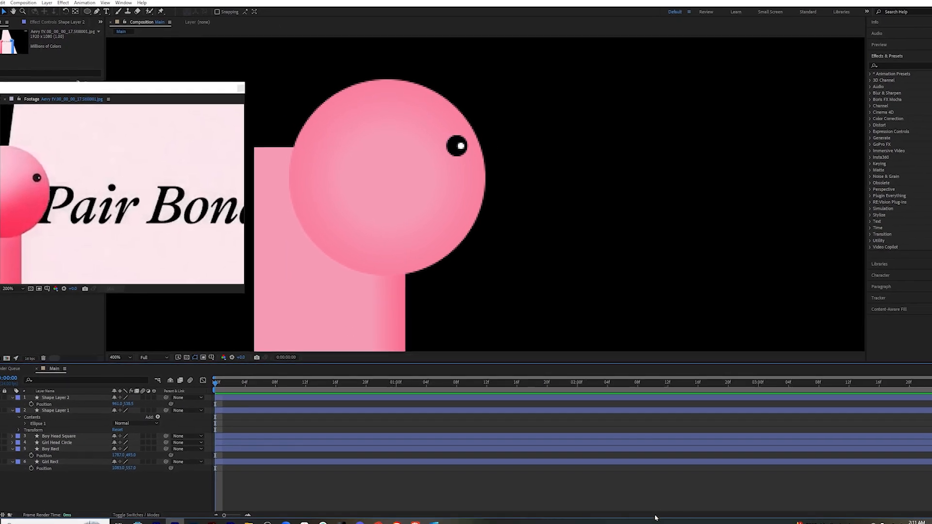
Step: Rename the larger eye circle's layer as Eye Black and the small circle's layer as Pupil white
click(54, 410)
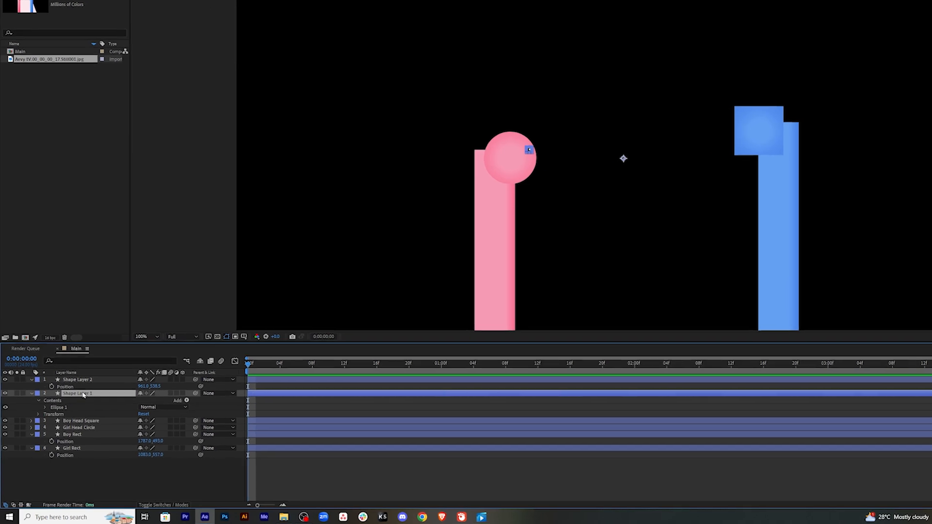
key(Return)
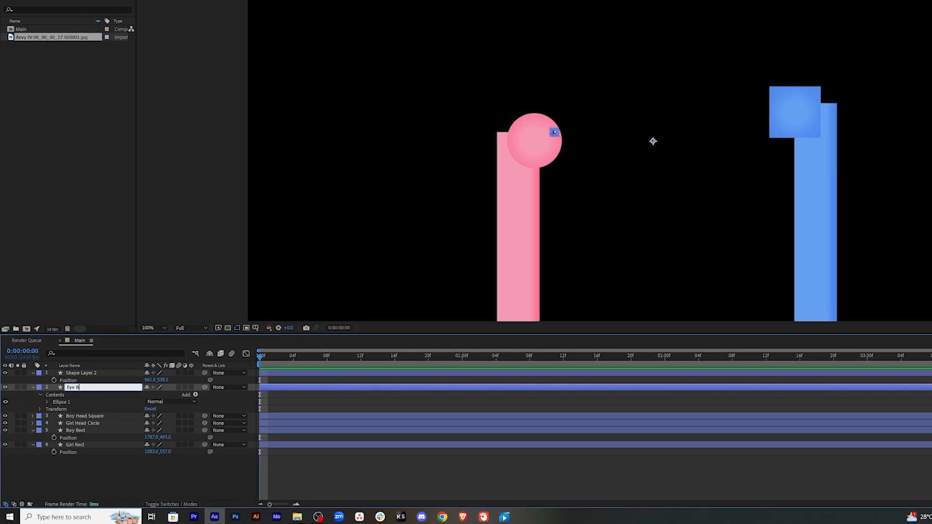
click(103, 373)
key(Return)
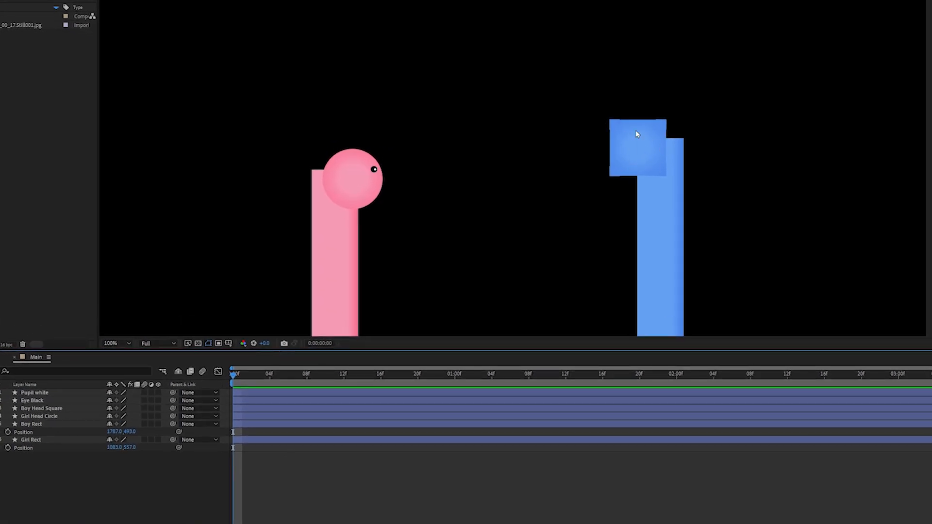
Step: Duplicate both eye layers and move the copies onto the blue square head, pupil at 1484, 463.5 and eye at 1483, 465
click(51, 401)
shift+click(77, 383)
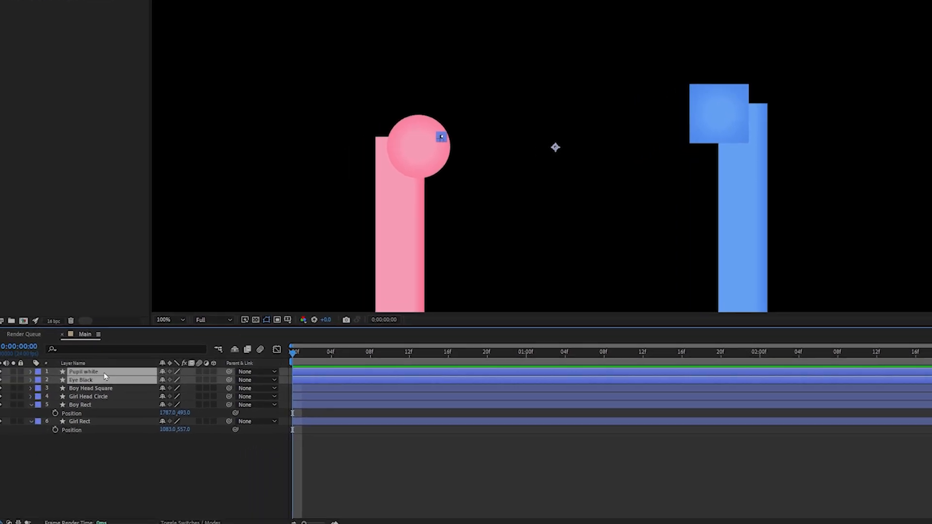
key(ctrl+d)
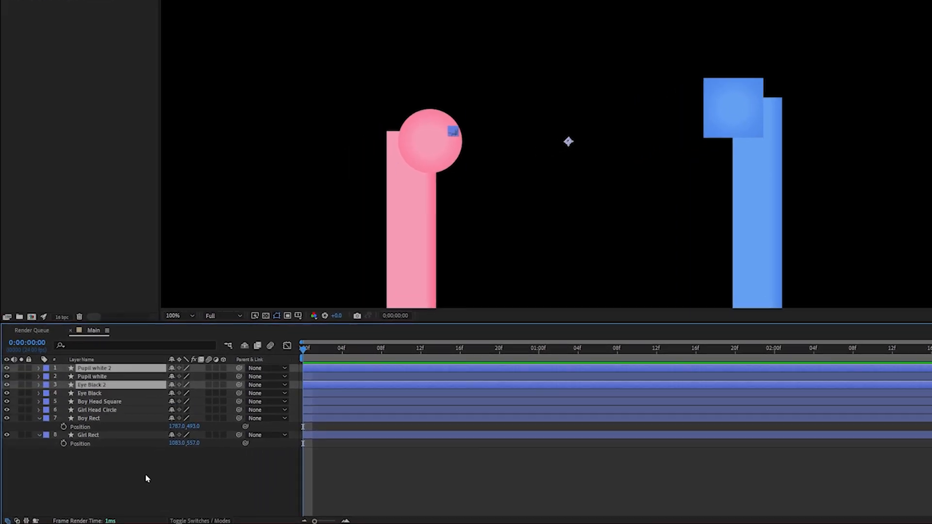
key(p)
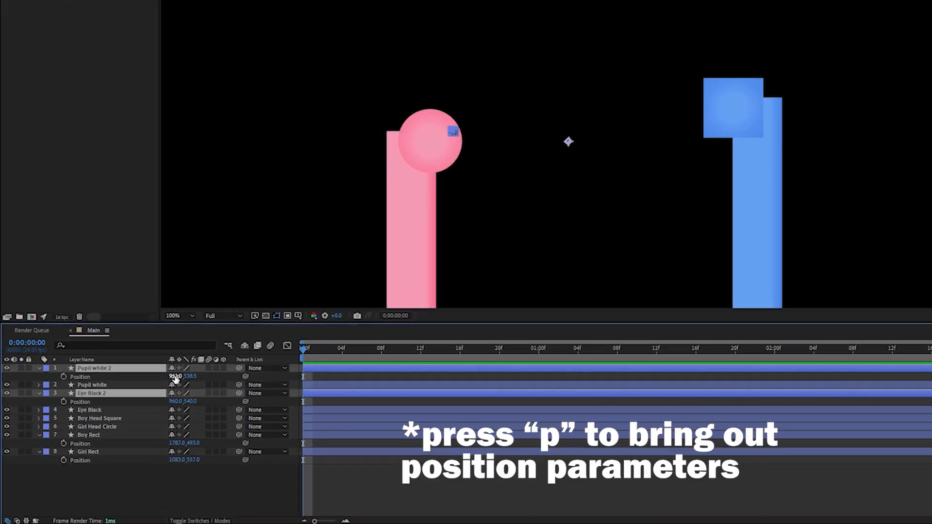
drag(177, 377, 208, 375)
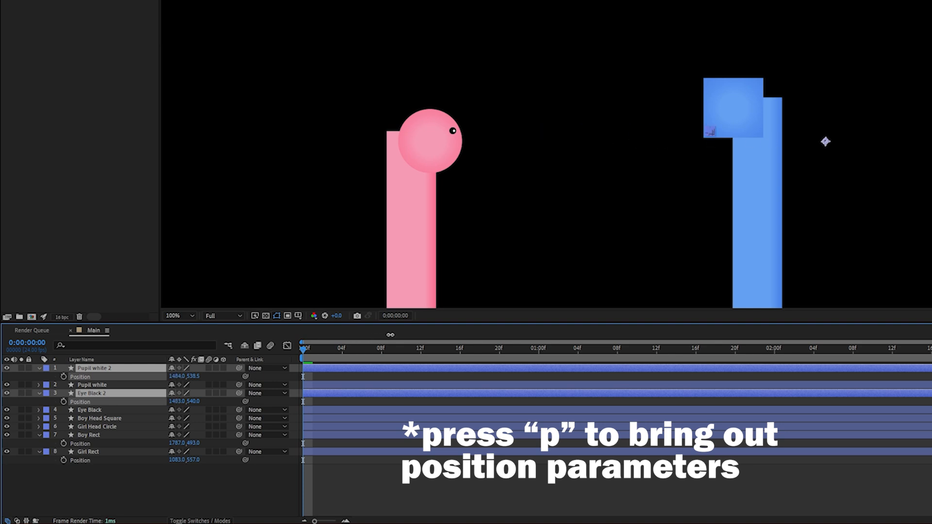
drag(196, 377, 158, 375)
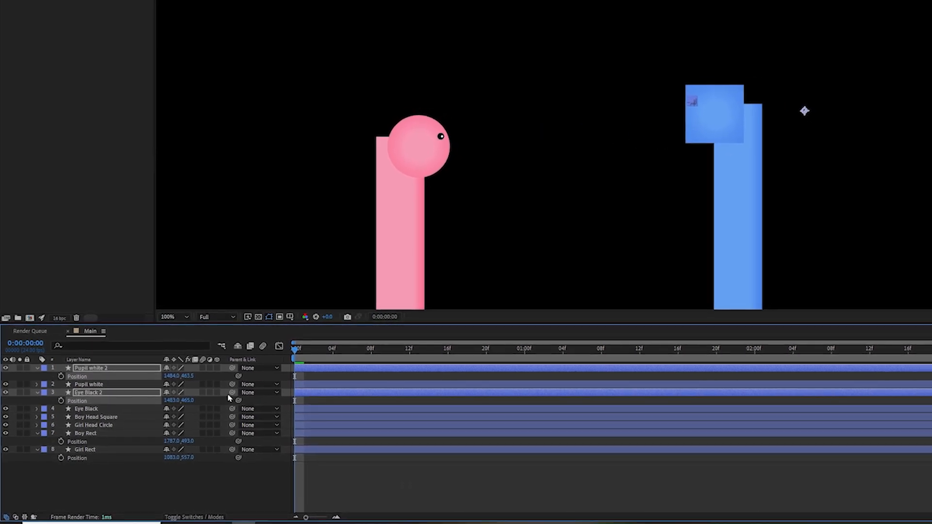
click(573, 463)
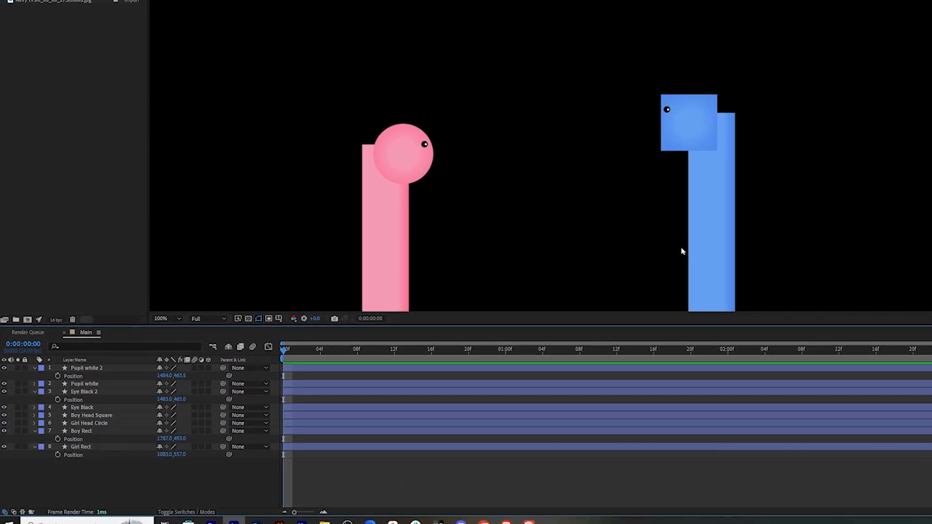
Step: Raise the blue head's eye slightly, putting Pupil white 2 at Y 460.5 and Eye Black 2 at Y 462
scroll(835, 121, up, 1)
scroll(816, 131, down, 2)
scroll(728, 170, up, 1)
click(95, 368)
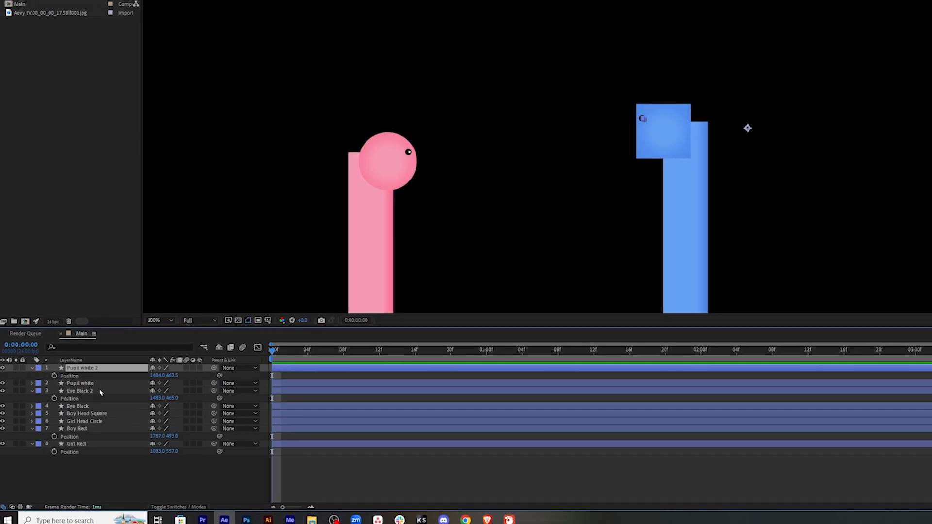
ctrl+click(97, 391)
drag(173, 376, 171, 376)
click(544, 469)
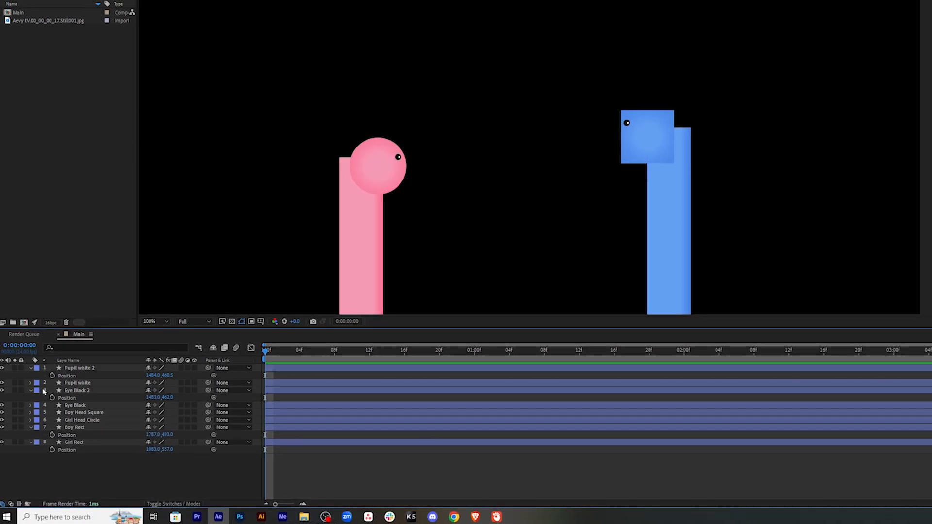
Step: Shift Pupil white 2 toward the outer side of the blue head's eye, to X 1479.2
click(115, 369)
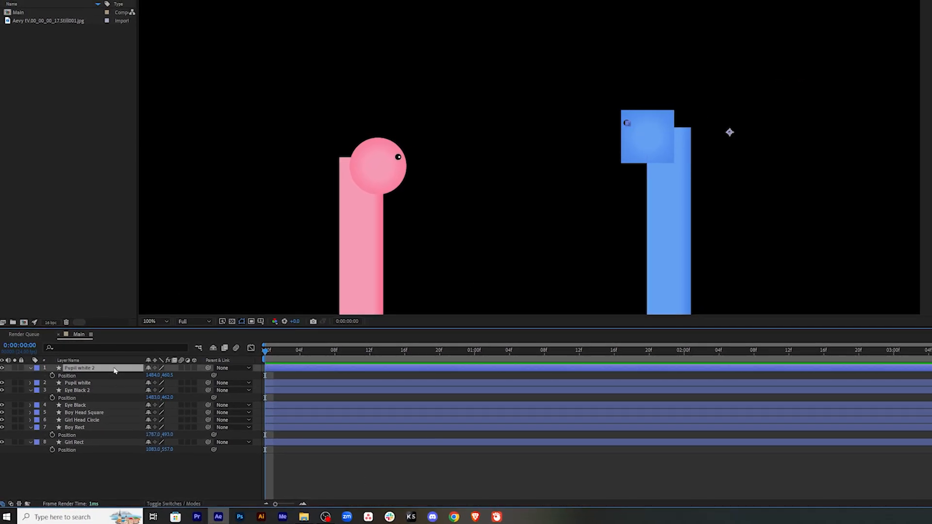
scroll(631, 145, up, 4)
key(Left)
key(Left)
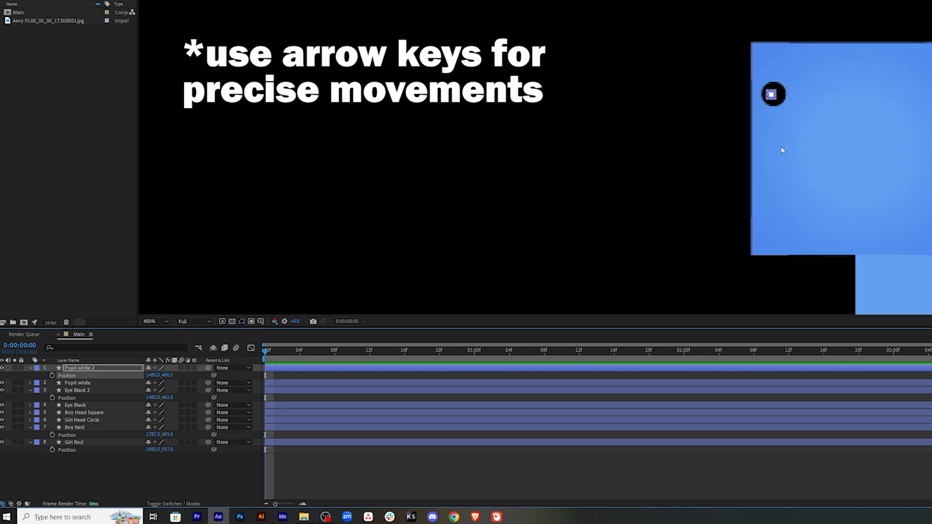
key(Left)
click(748, 212)
scroll(857, 120, down, 1)
scroll(857, 120, down, 1)
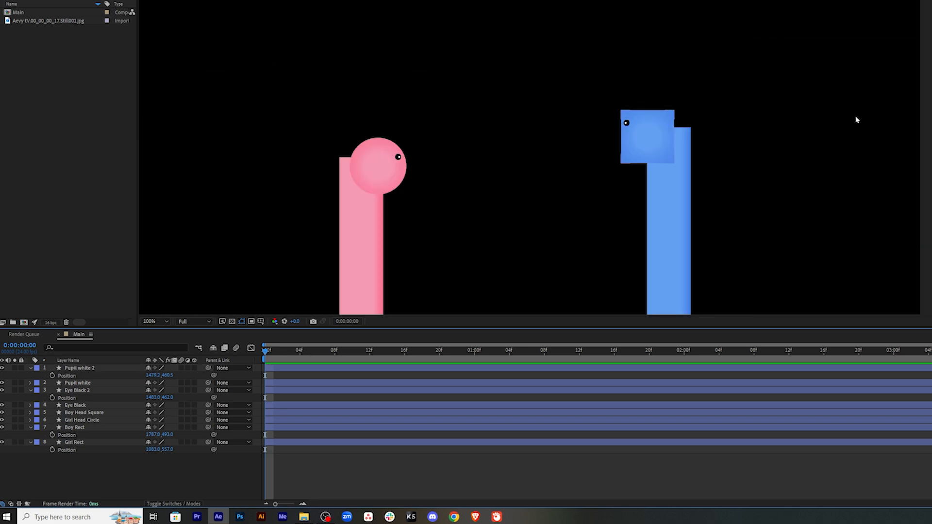
Step: Pre-compose the pink head's Pupil white and Eye Black layers into a composition named Girl Eye
click(98, 395)
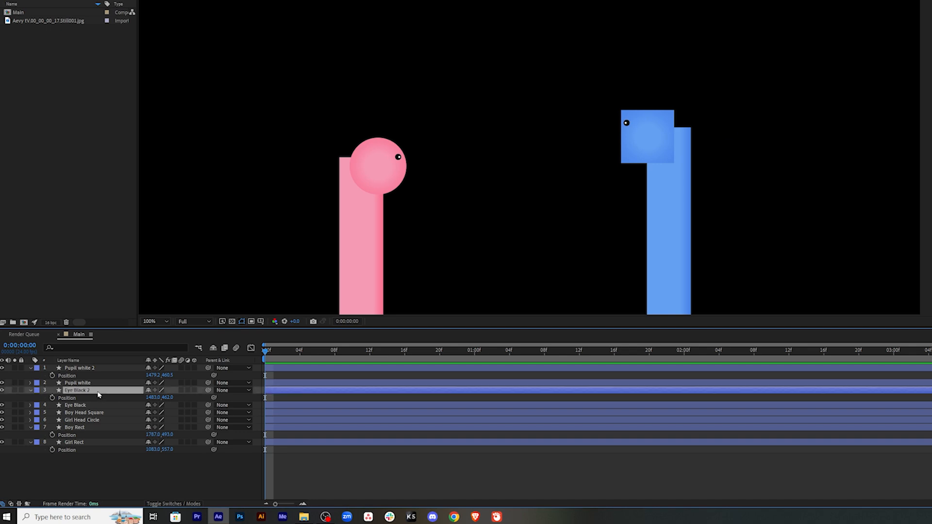
click(374, 469)
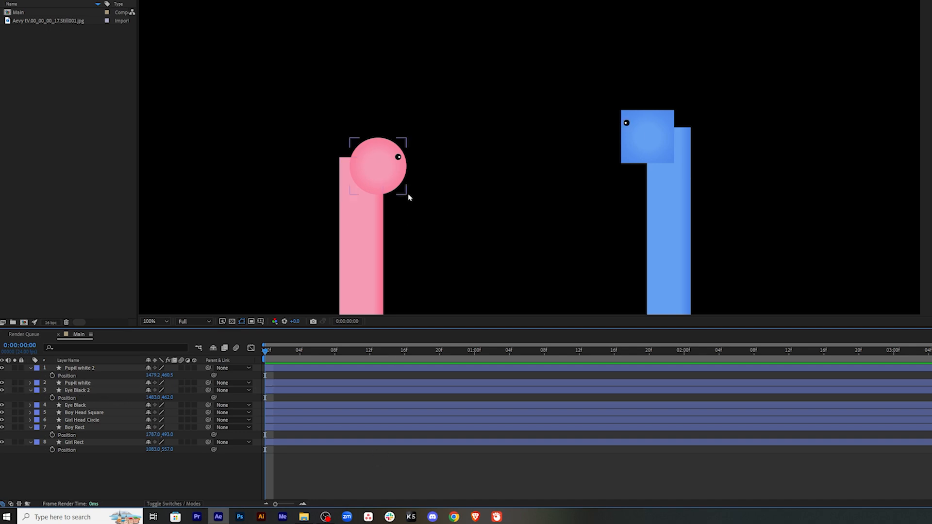
click(94, 406)
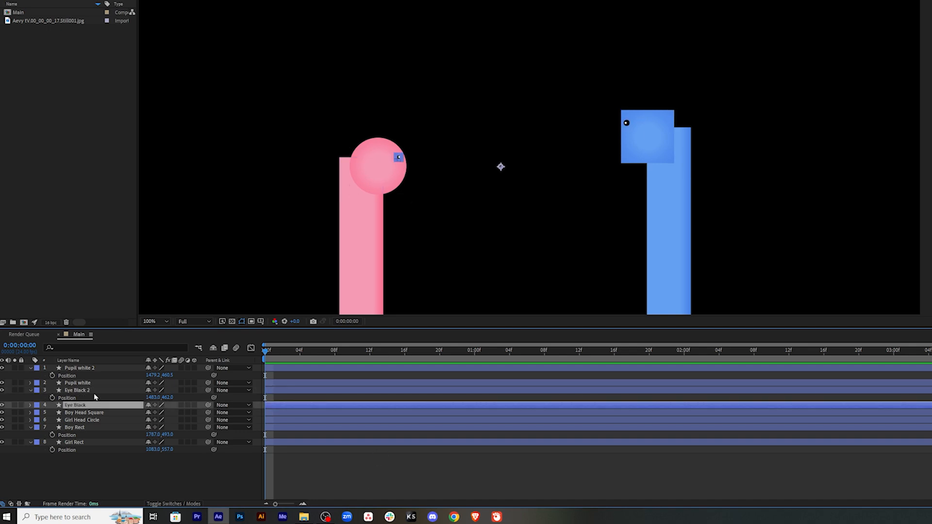
ctrl+click(97, 385)
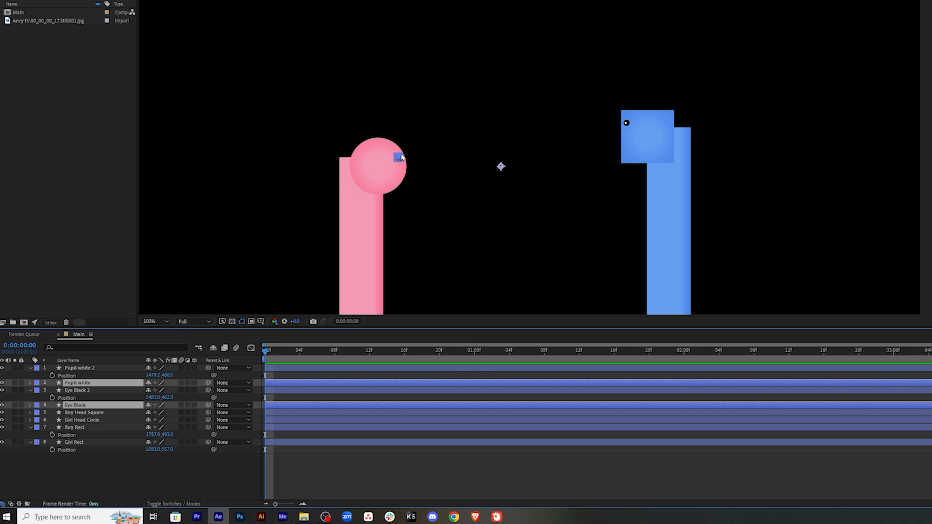
scroll(402, 158, up, 2)
drag(346, 156, 899, 63)
right_click(95, 407)
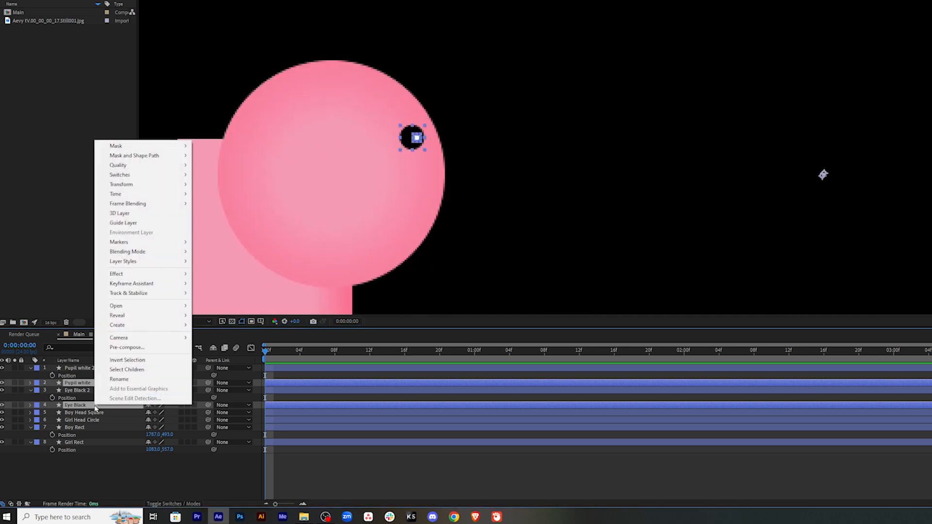
click(138, 347)
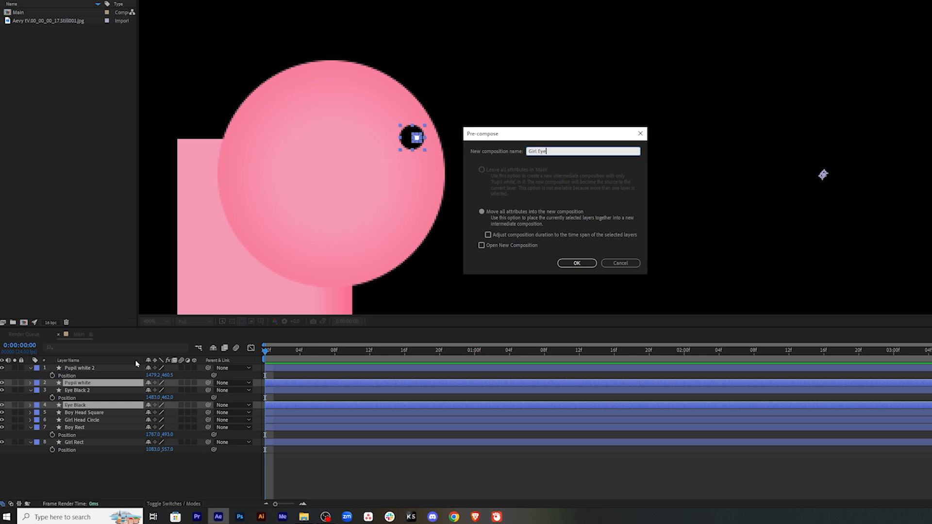
click(585, 263)
Step: Pre-compose Pupil white 2 and Eye Black 2 into a composition named Boy Eye
click(105, 368)
ctrl+click(101, 389)
right_click(101, 389)
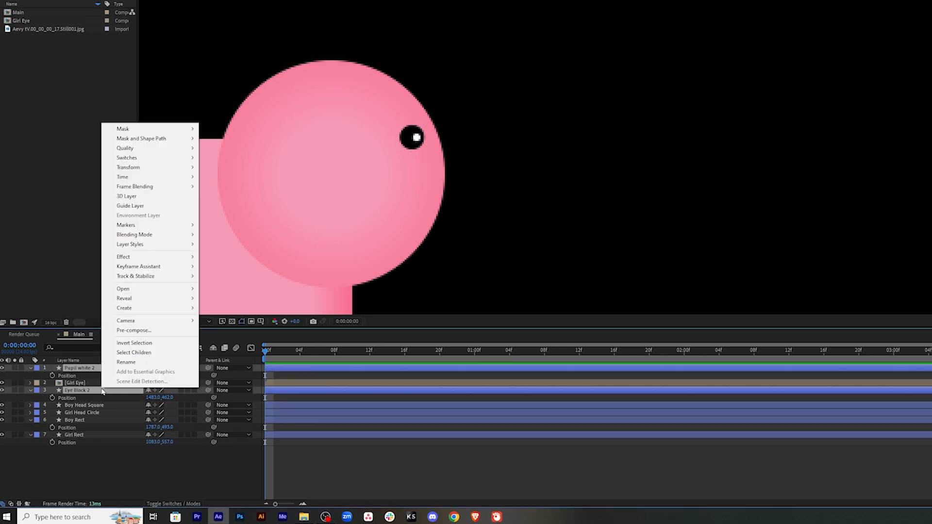
click(147, 333)
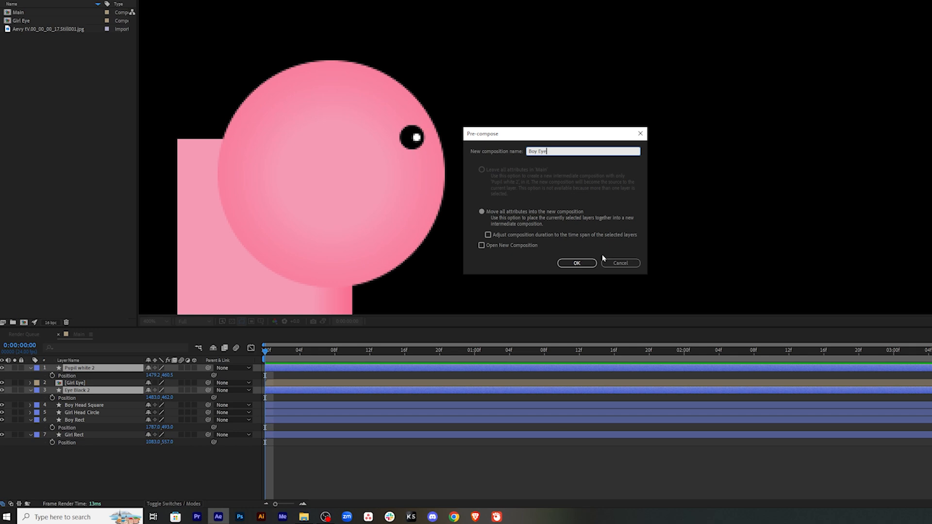
click(578, 263)
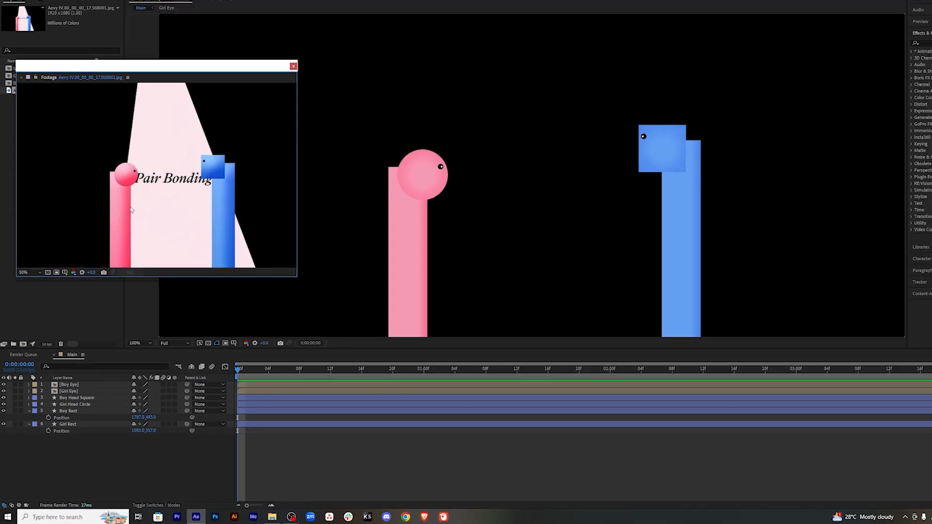
Step: Close the floating reference image and open reference.mp4 from the project's raw files folder in the video player
scroll(513, 196, down, 1)
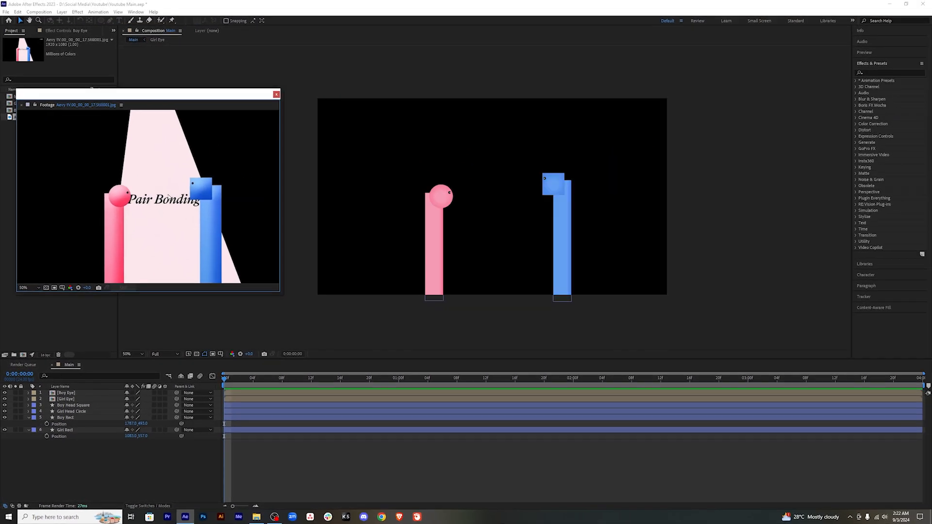
click(276, 95)
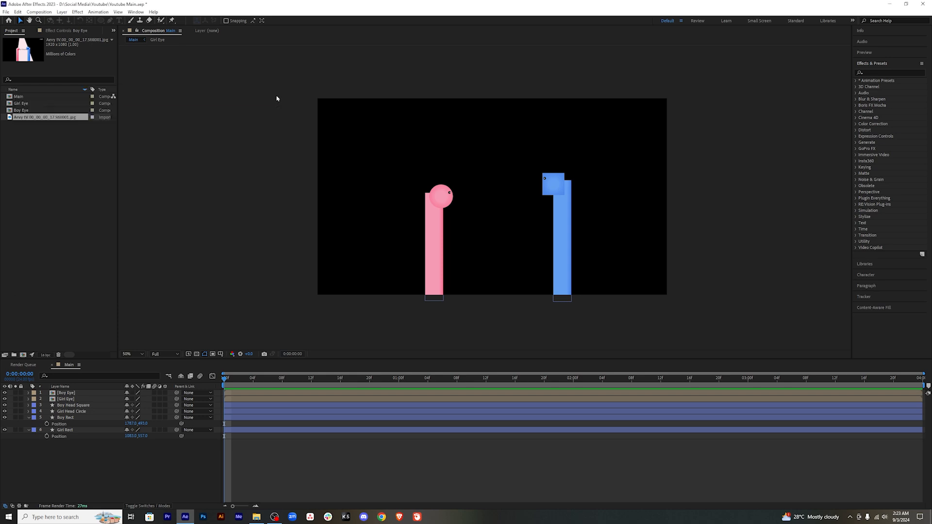
click(256, 517)
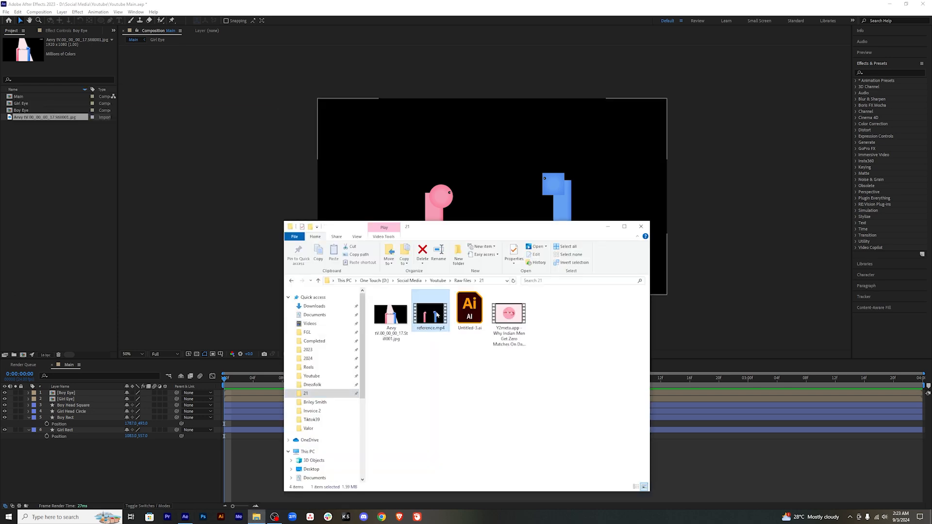
double_click(431, 316)
Step: Play and scrub through the reference video to examine how the pillars, heads and title text move
drag(328, 399, 264, 405)
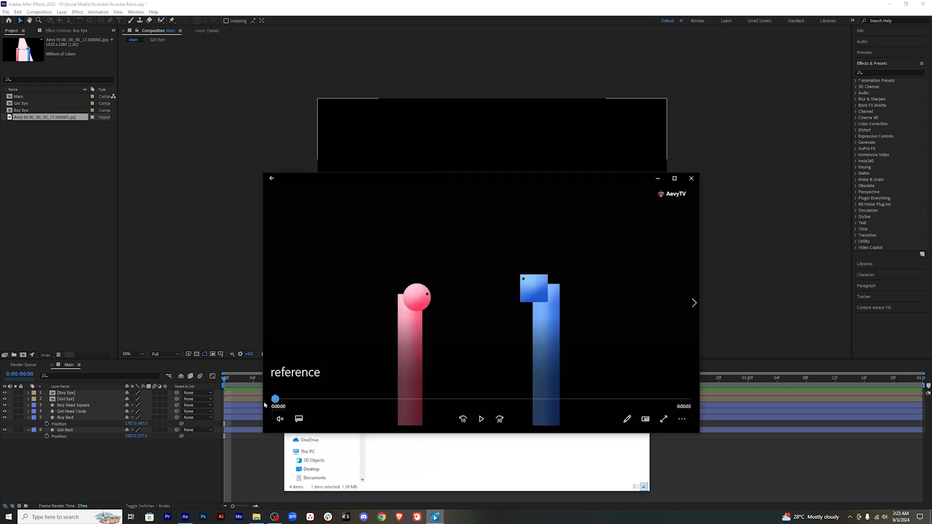
drag(558, 187, 511, 197)
drag(229, 408, 329, 389)
click(444, 317)
drag(449, 409, 258, 409)
click(520, 307)
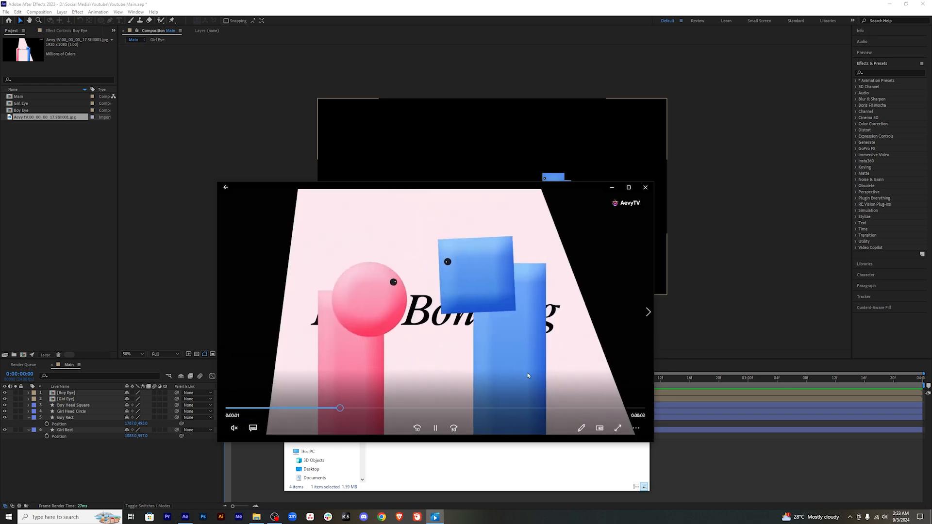
drag(425, 408, 508, 407)
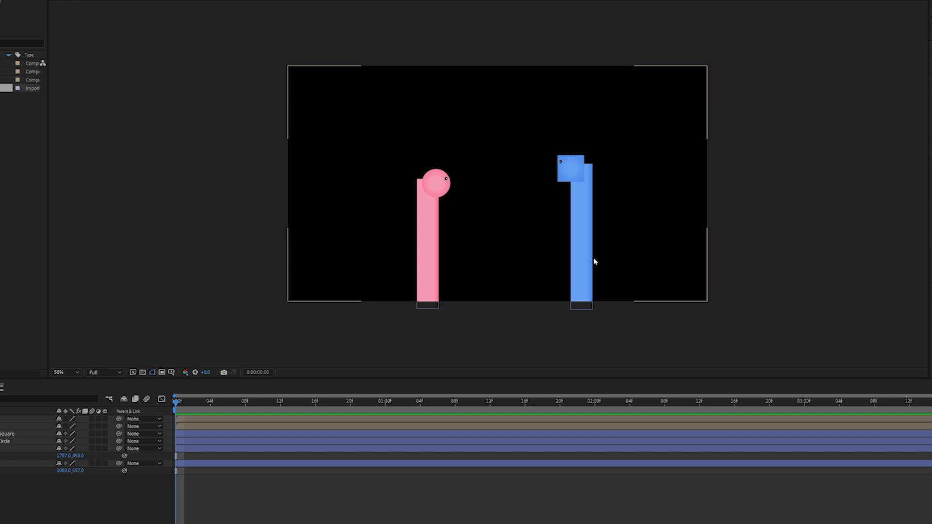
Step: Pre-compose the Girl Eye, Girl Head Circle and Girl Rect layers into a composition named Girl
click(90, 354)
click(96, 362)
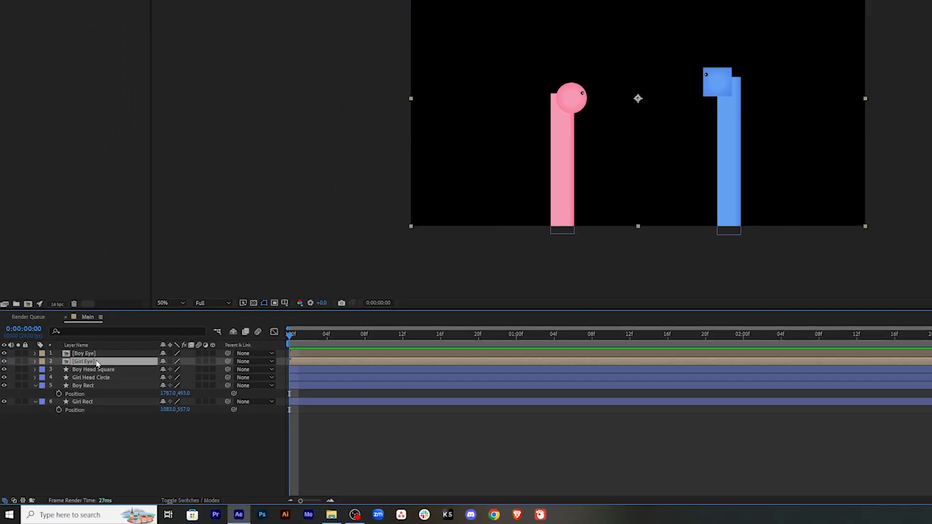
ctrl+click(110, 378)
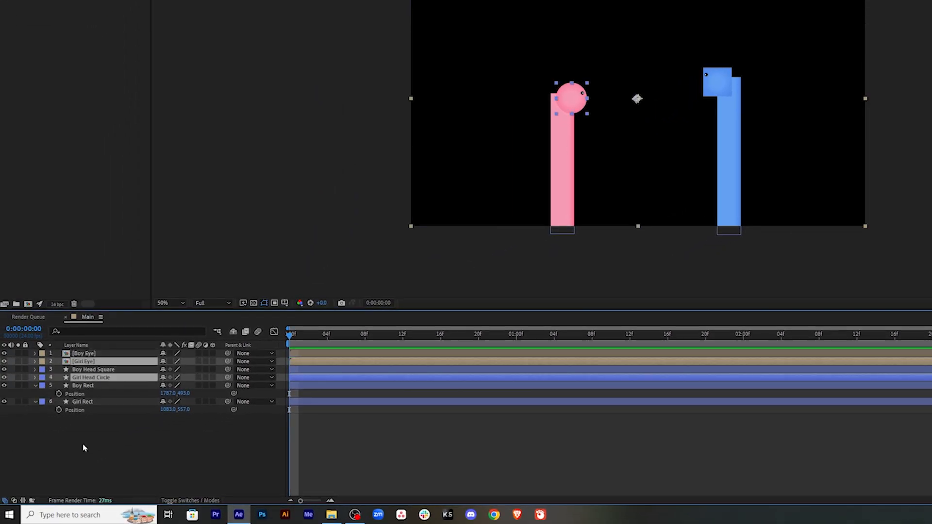
ctrl+click(82, 402)
right_click(86, 406)
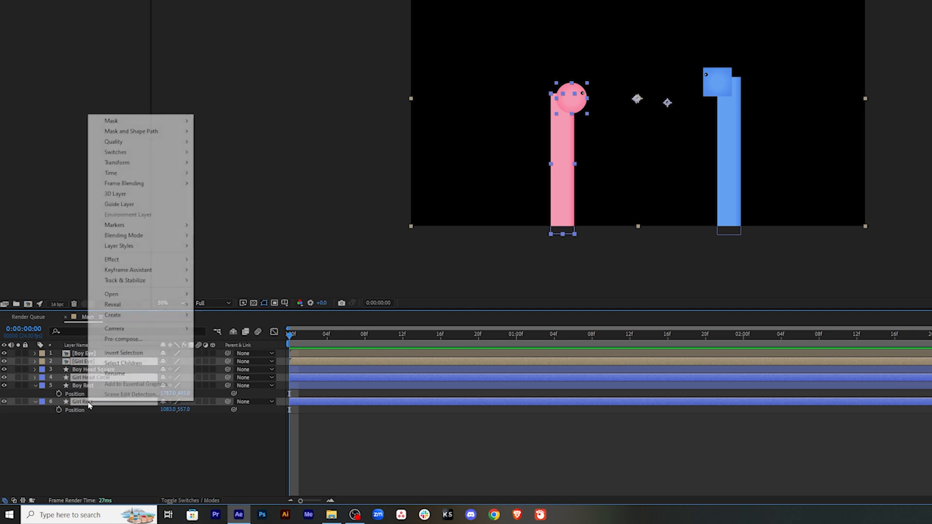
click(139, 339)
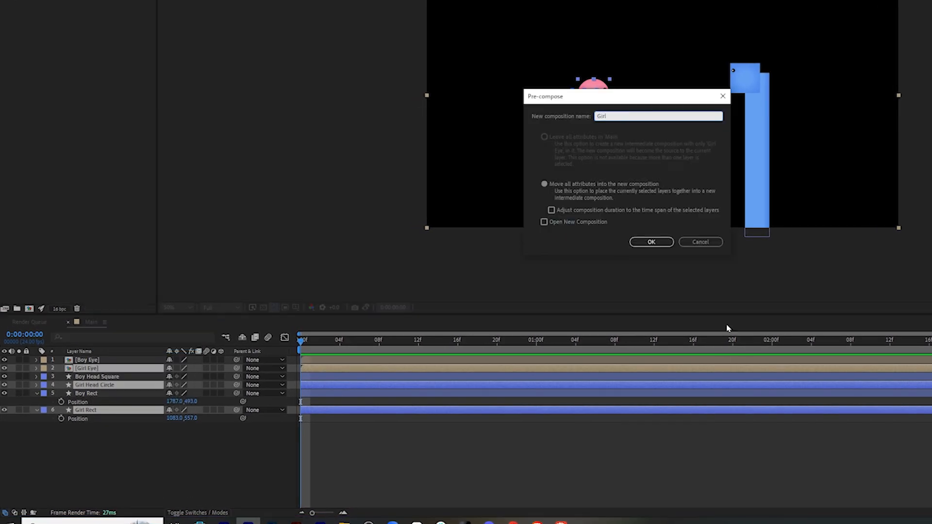
text(Girl)
click(655, 242)
Step: Pre-compose the Boy Rect, Boy Head Square and Boy Eye layers into a composition named Boy
click(102, 386)
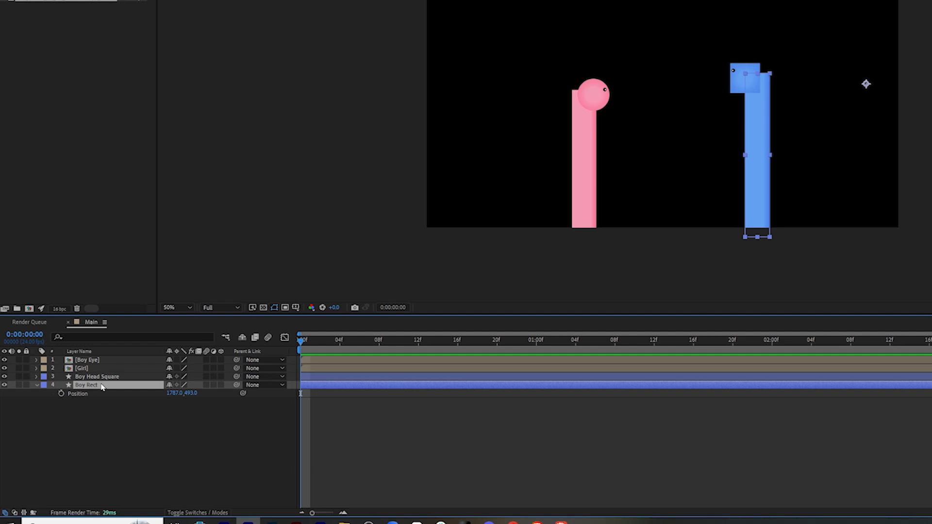
ctrl+click(100, 377)
ctrl+click(97, 361)
right_click(98, 364)
click(156, 296)
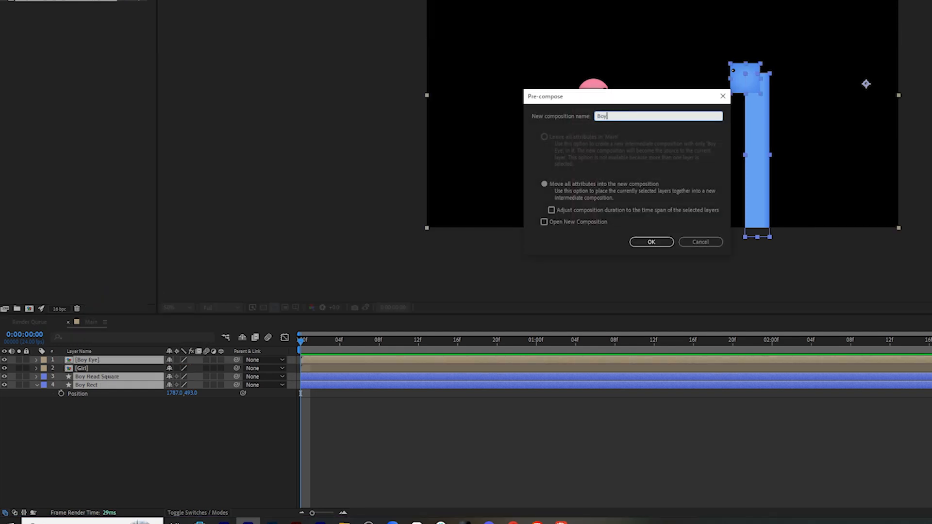
click(653, 242)
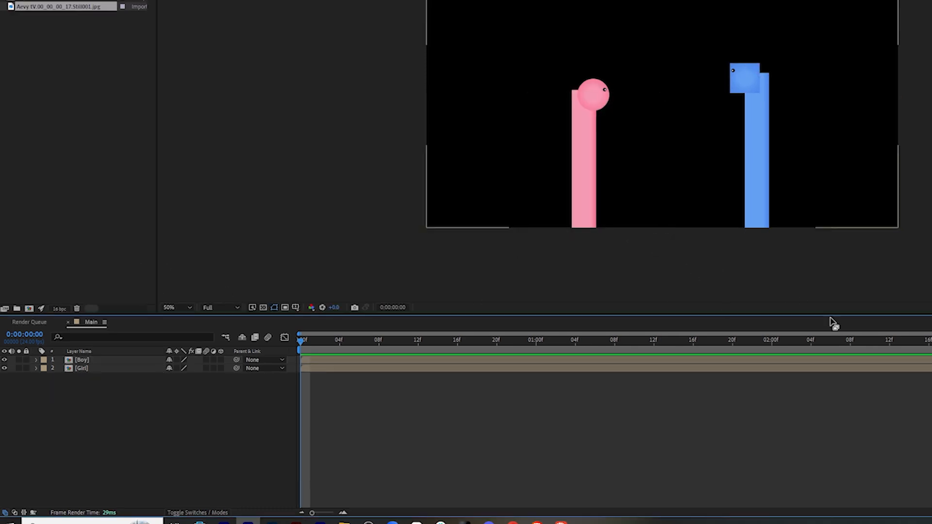
Step: Scrub through the Main timeline and check the composition's duration in its settings
click(931, 346)
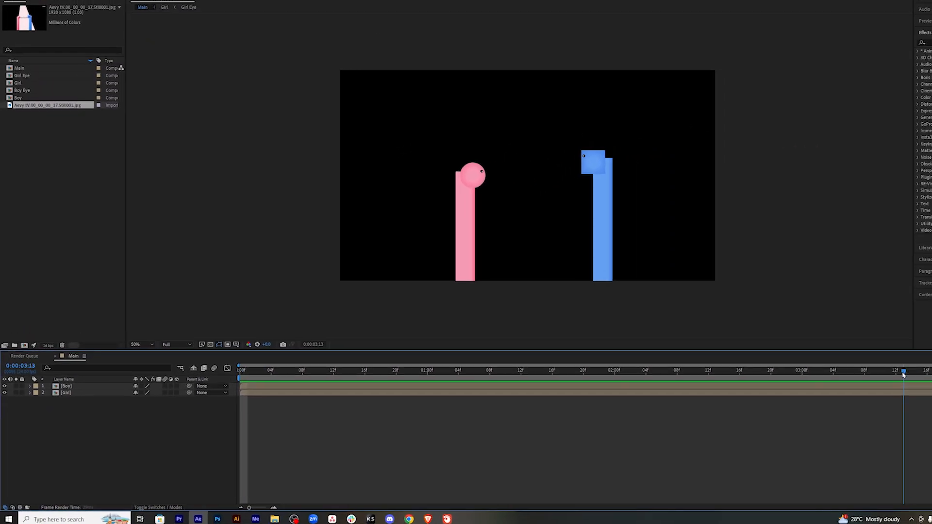
drag(903, 375, 789, 378)
drag(370, 381, 442, 381)
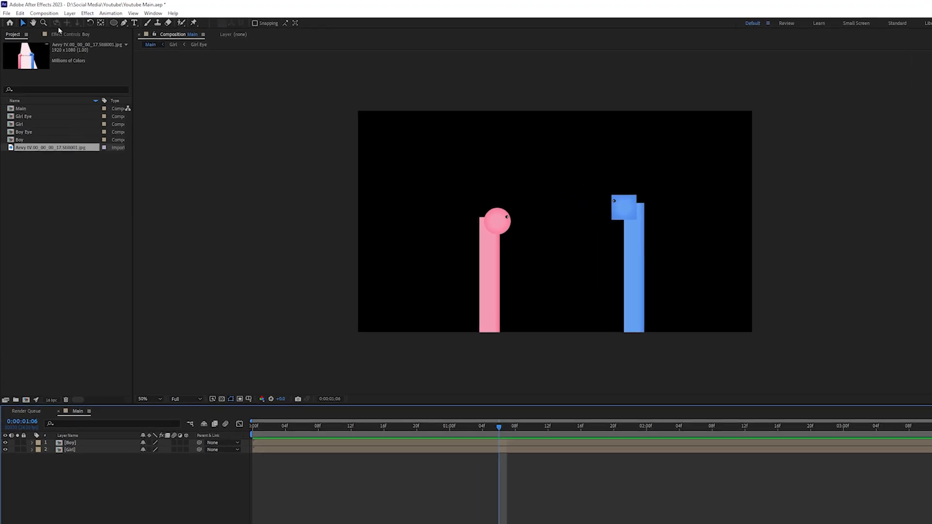
click(43, 13)
click(67, 34)
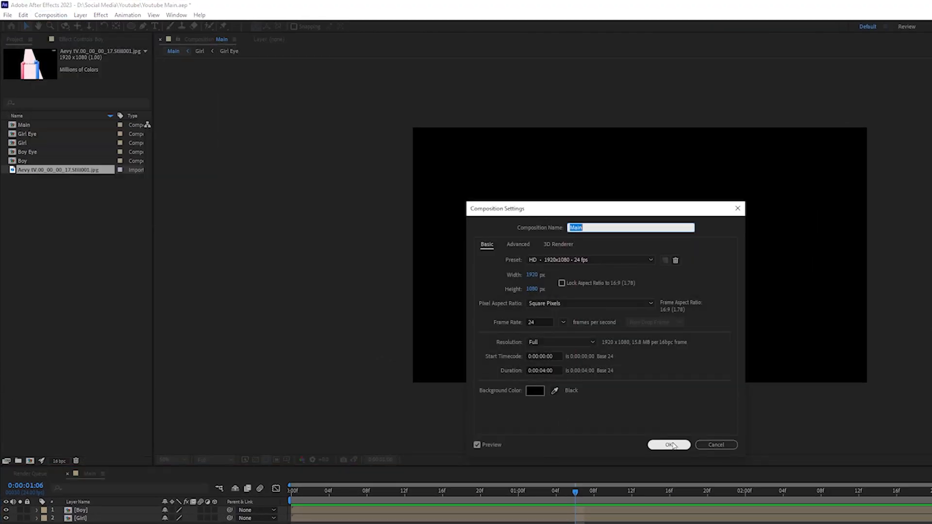
click(669, 445)
click(334, 498)
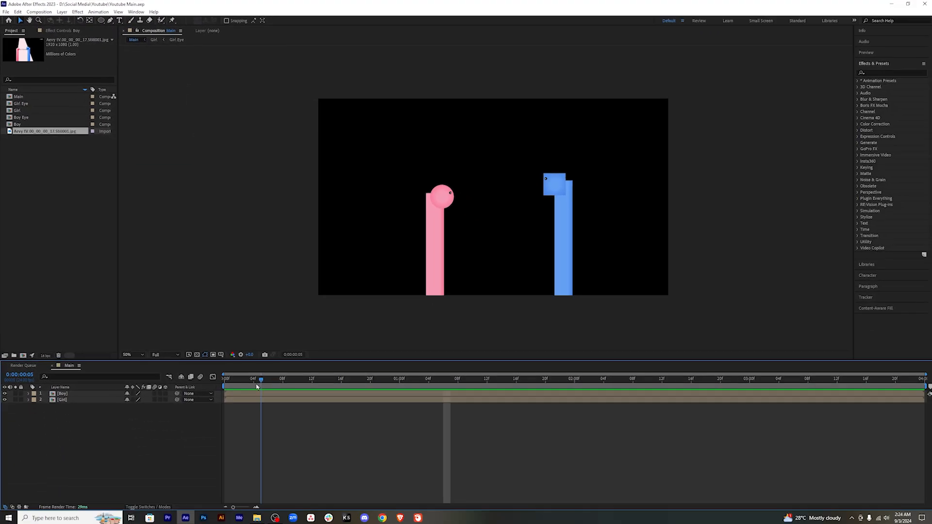
Step: Keyframe the Girl layer's position at 0:00:00:00, then set its X position to 1114 at 0:00:01:20
key(Home)
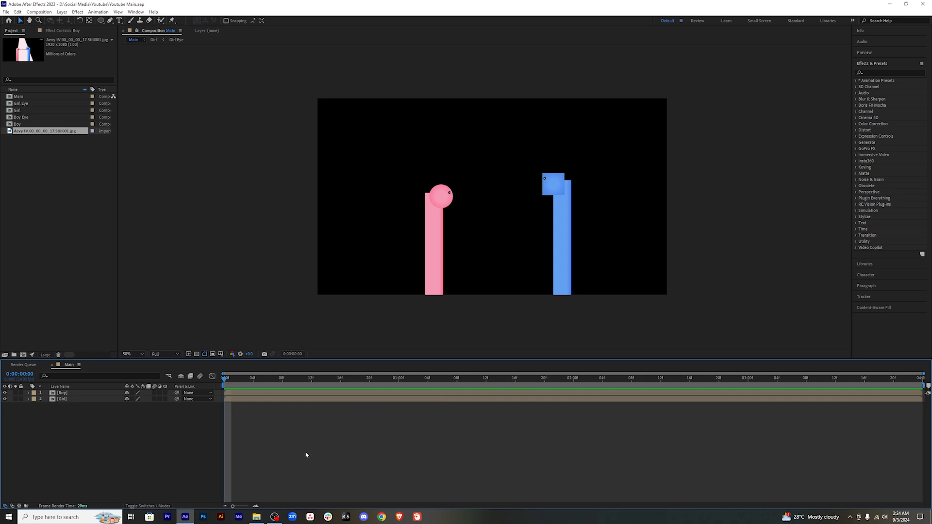
click(251, 400)
key(p)
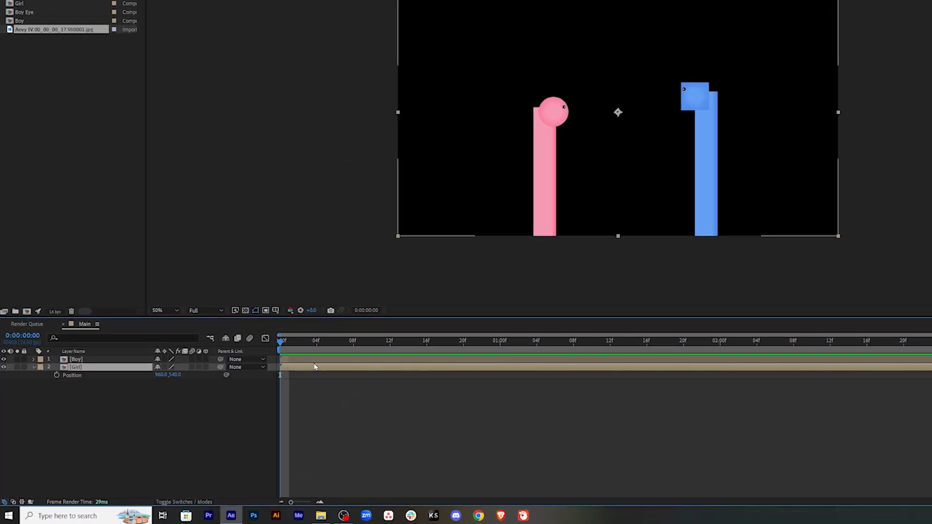
click(56, 376)
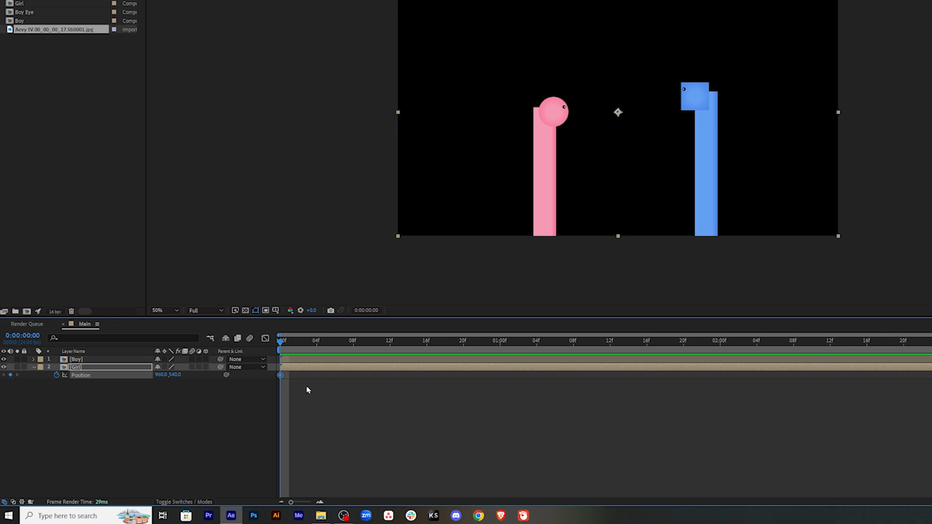
drag(457, 345, 512, 347)
drag(605, 328, 681, 341)
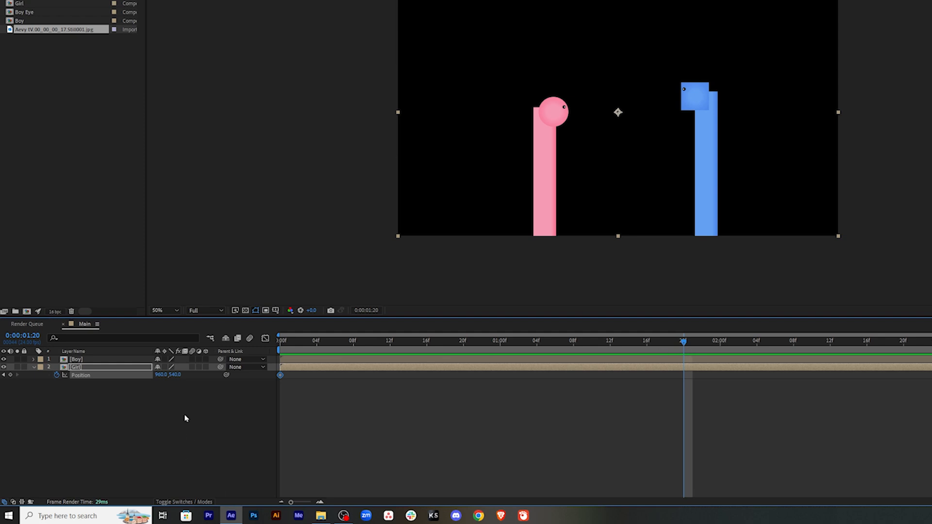
drag(163, 380, 223, 368)
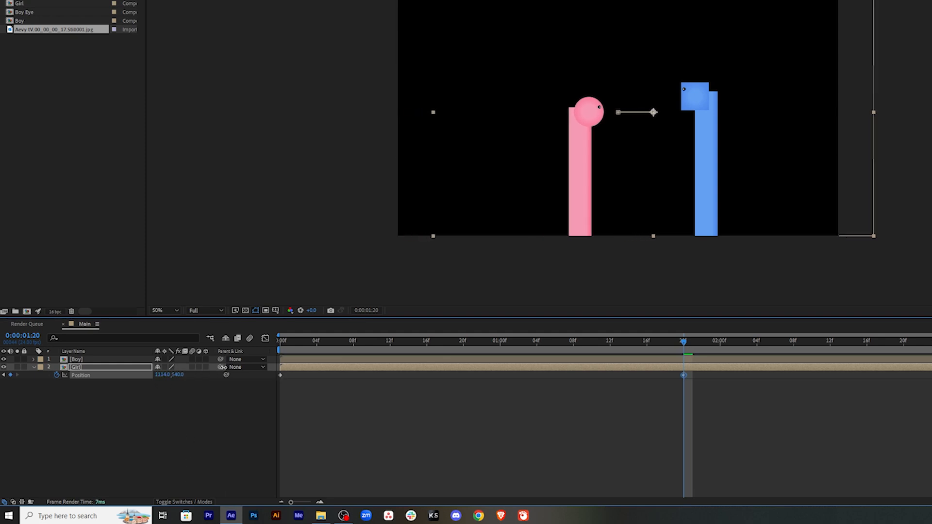
Step: Keyframe the Boy layer's position at 0:00:00:00, set its X position to 767 at 0:00:01:20, and preview the motion
click(703, 361)
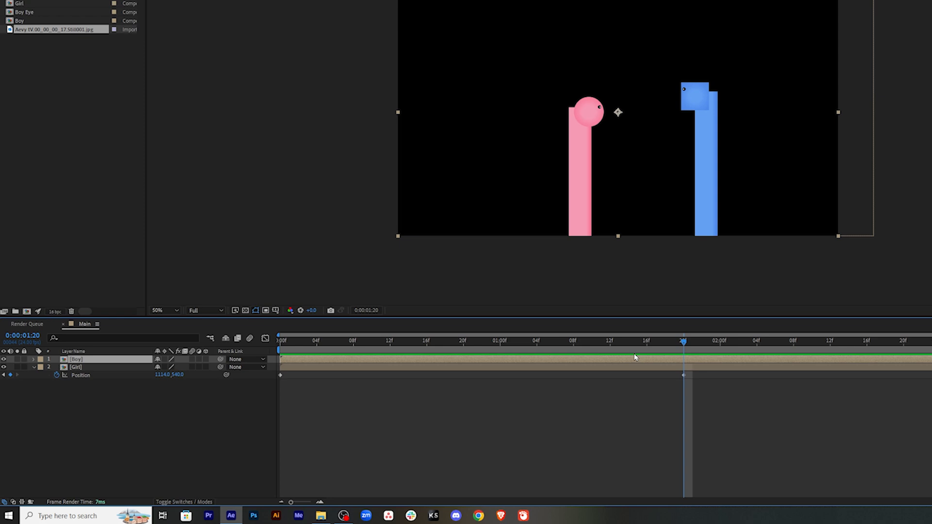
key(p)
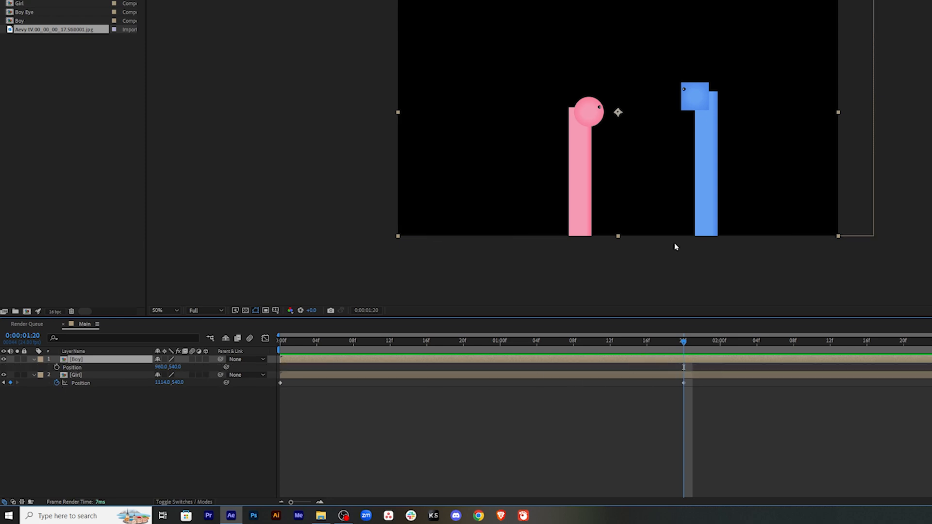
click(56, 367)
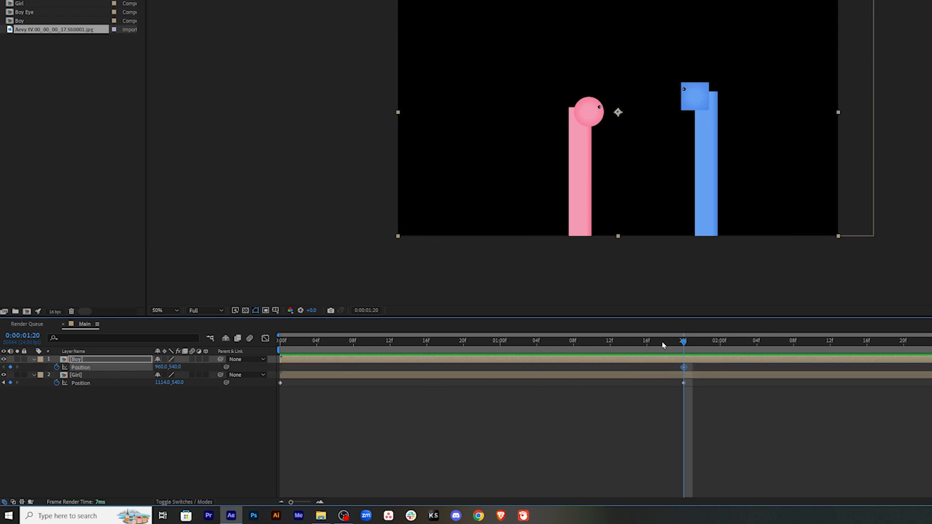
key(Home)
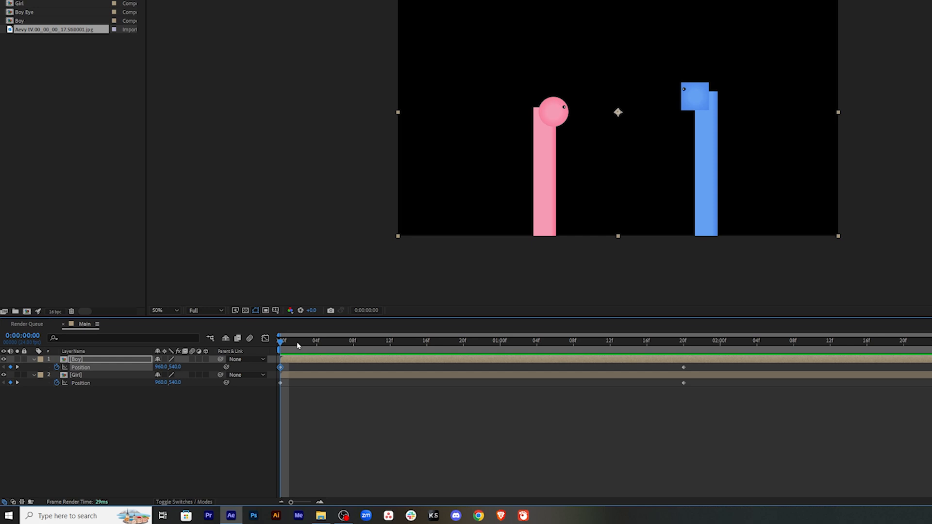
drag(298, 345, 684, 343)
drag(165, 370, 83, 375)
drag(684, 343, 152, 355)
click(579, 440)
key(space)
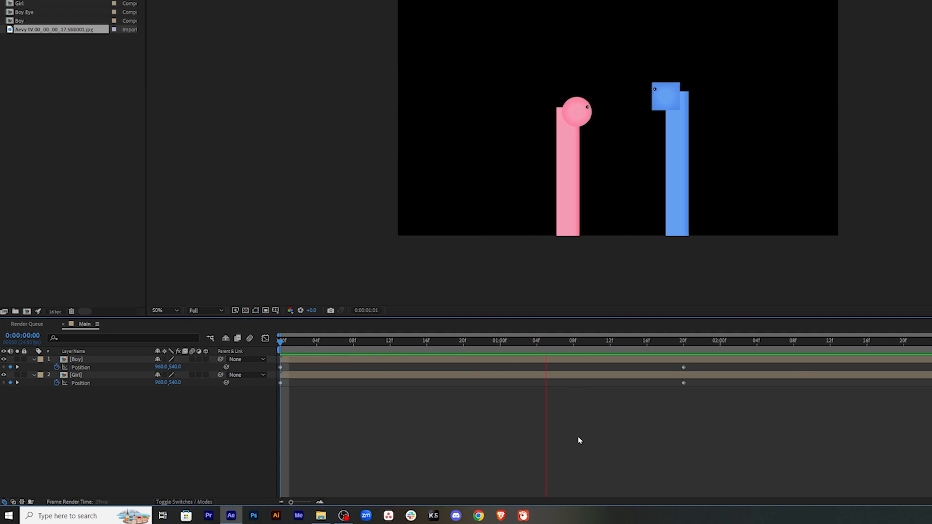
Step: At 0:00:02:20, set the Girl layer's X position to 1176 and the Boy layer's to 691
click(703, 345)
drag(685, 344, 904, 345)
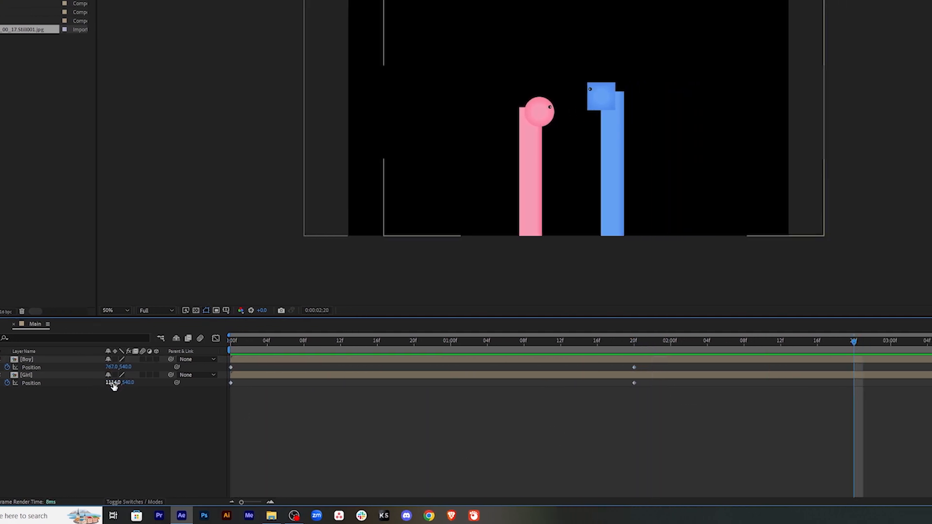
drag(116, 384, 79, 367)
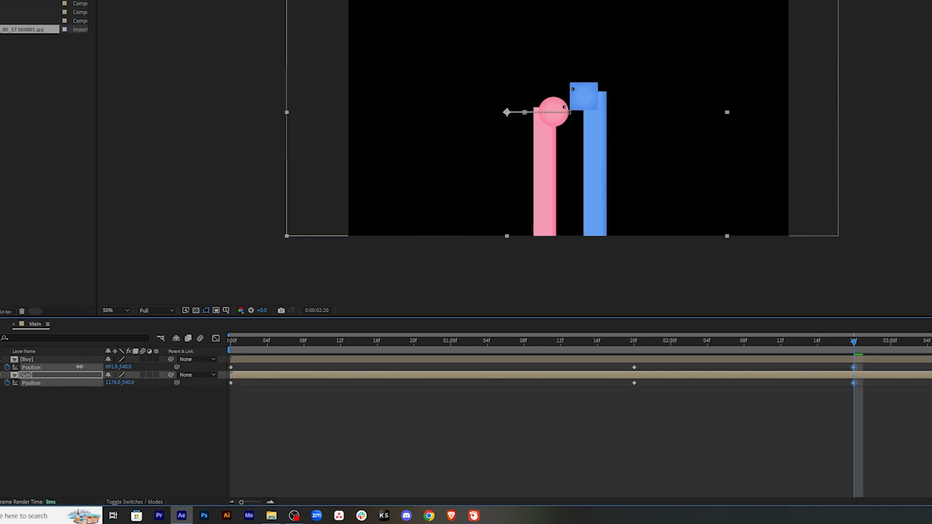
click(682, 250)
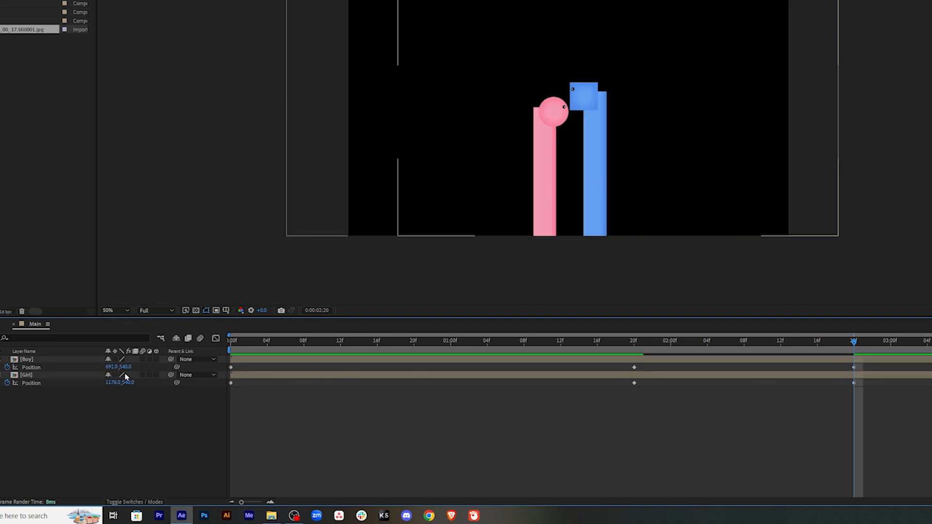
Step: Set the Boy layer's Y position to 563 at its keyframes at 0:00:02:20, 0:00:01:20 and 0:00:00:00
drag(124, 367, 135, 368)
click(131, 422)
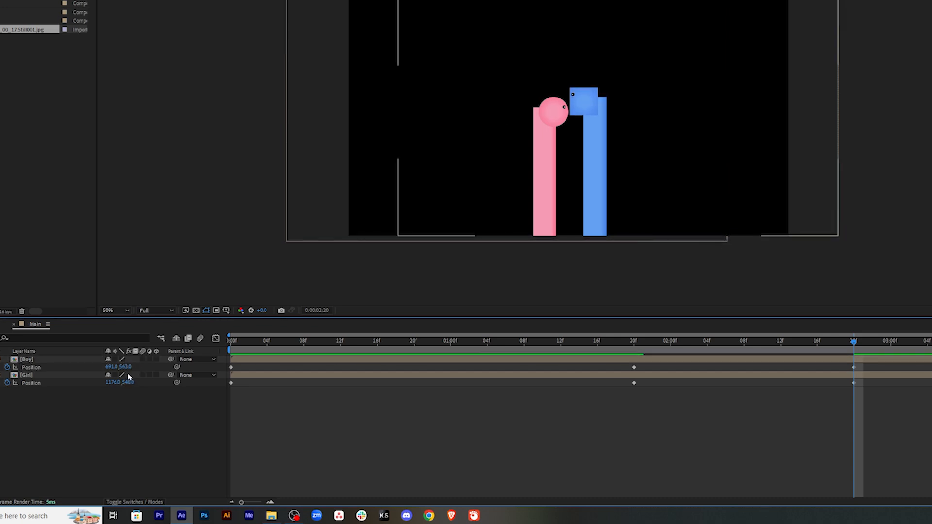
drag(855, 343, 638, 338)
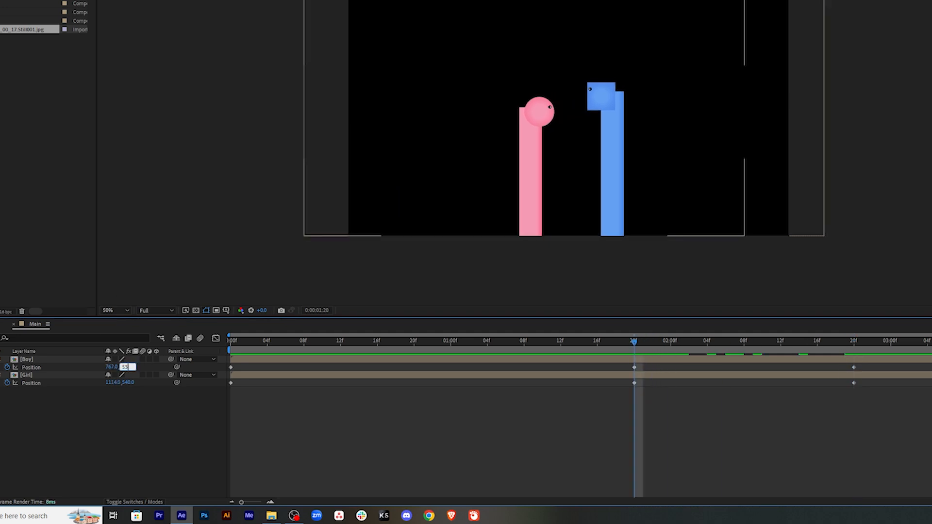
key(Return)
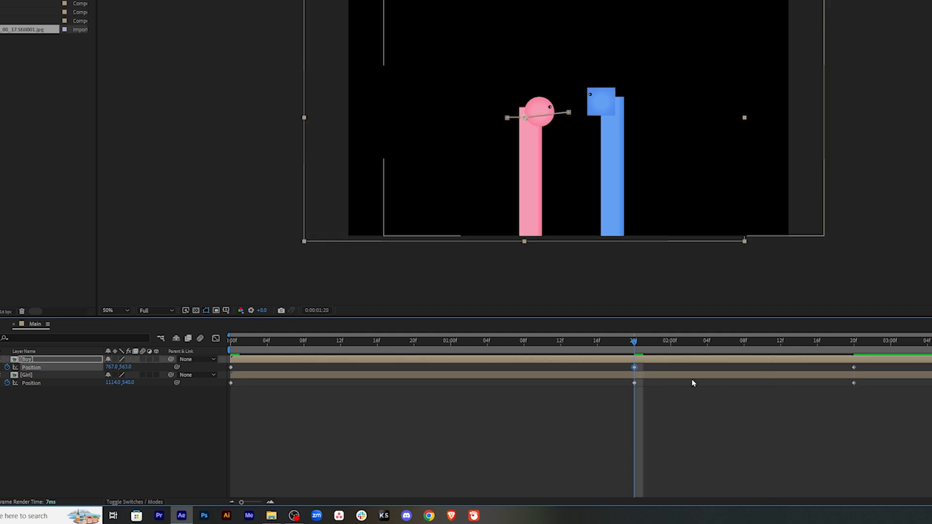
key(space)
key(space)
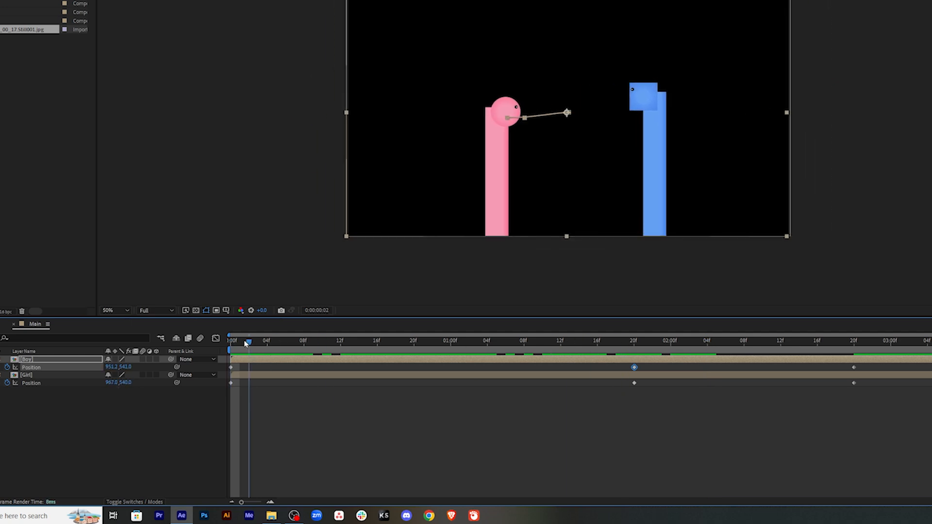
text(563)
key(Return)
drag(249, 343, 508, 341)
Step: Apply Easy Ease to all position keyframes of the Boy and Girl layers and preview the animation
drag(930, 461, 210, 364)
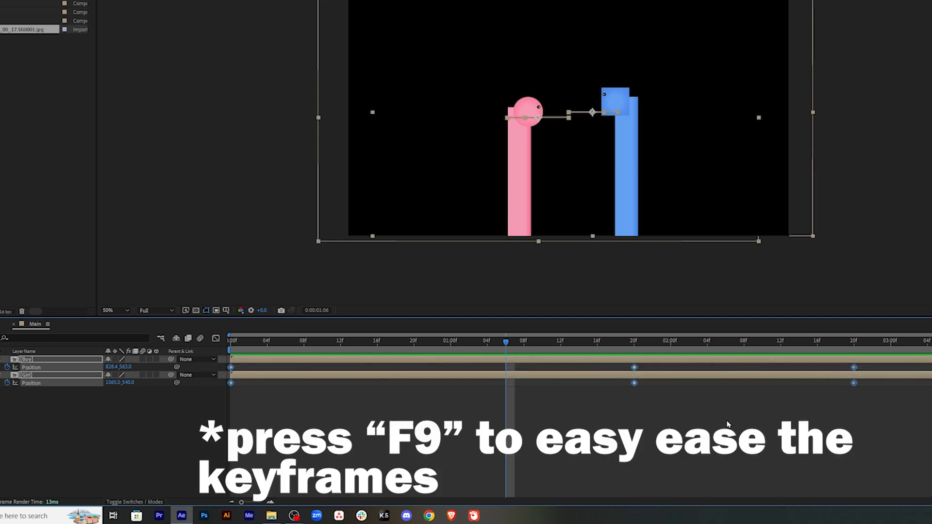
key(F9)
drag(527, 344, 212, 344)
click(506, 444)
key(space)
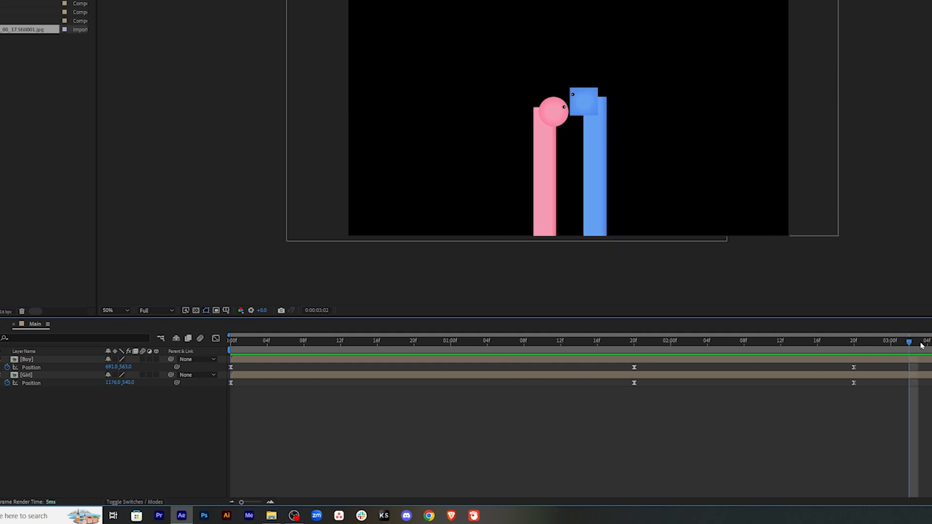
Step: Fine-tune the Boy layer's X position at 0:00:02:20, preview the animation and save the project
drag(859, 345, 850, 354)
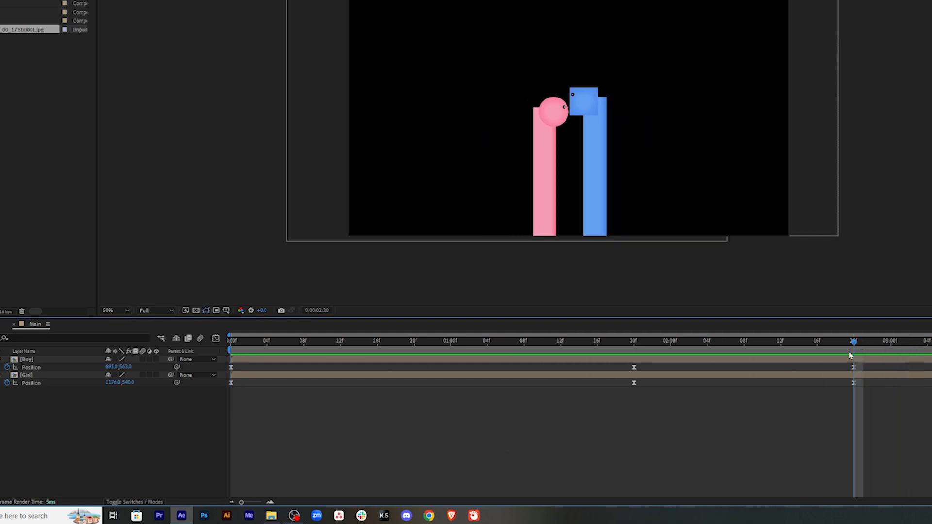
drag(111, 367, 108, 367)
key(space)
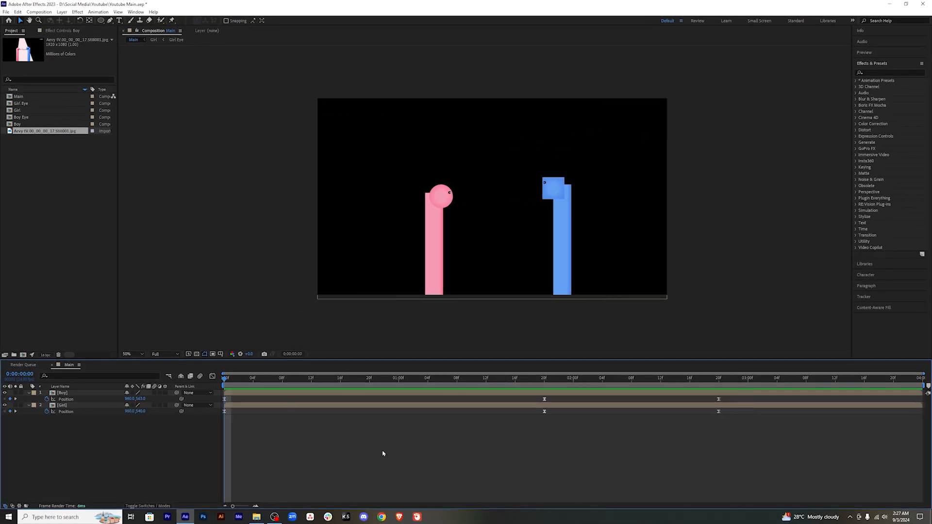
key(ctrl+s)
Step: Reopen reference.mp4 in the video player and scrub back through it to examine how the pillars and heads move
key(alt+Tab)
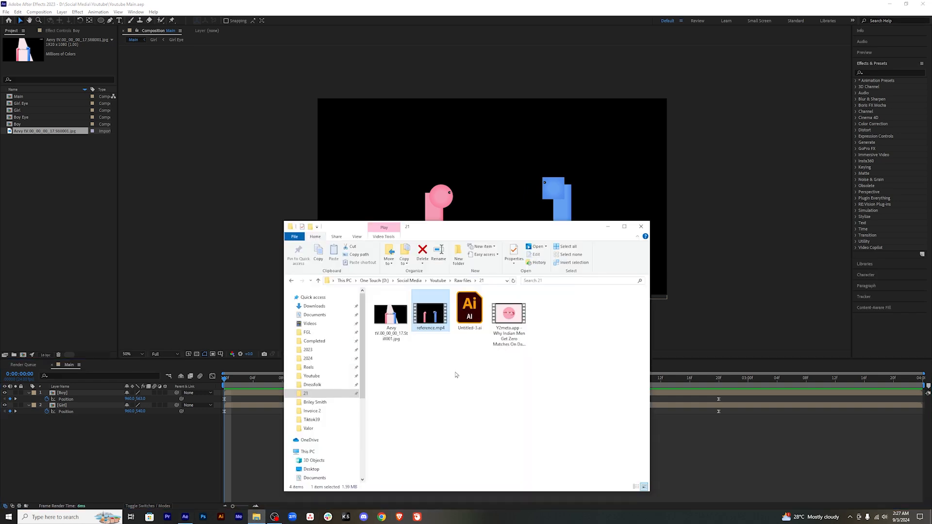
double_click(432, 320)
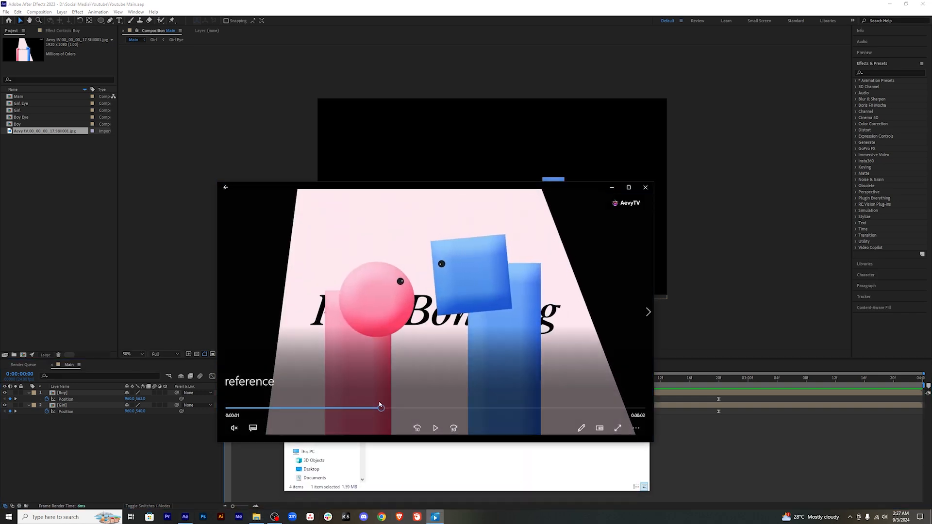
drag(381, 410, 266, 410)
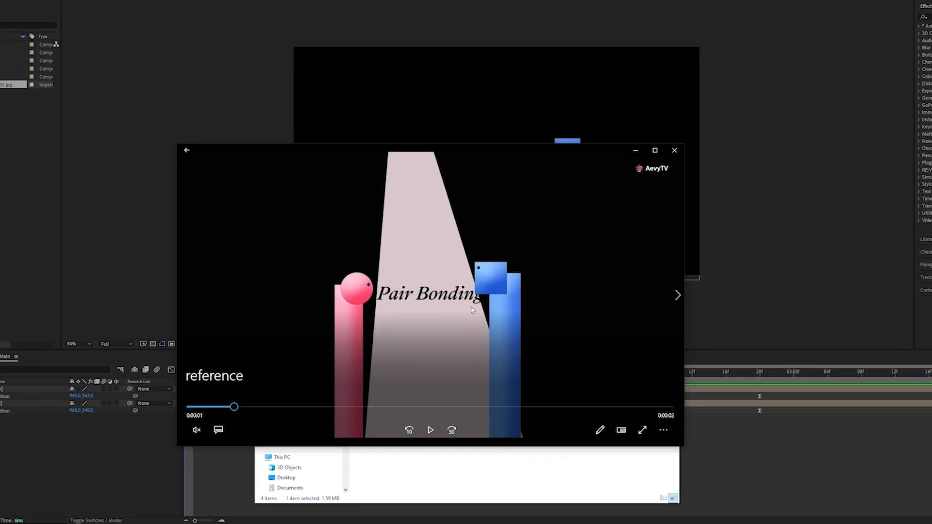
Step: Scrub forward through reference.mp4 to examine how the heads tilt as the pillars approach, and close the video player
drag(219, 406, 295, 407)
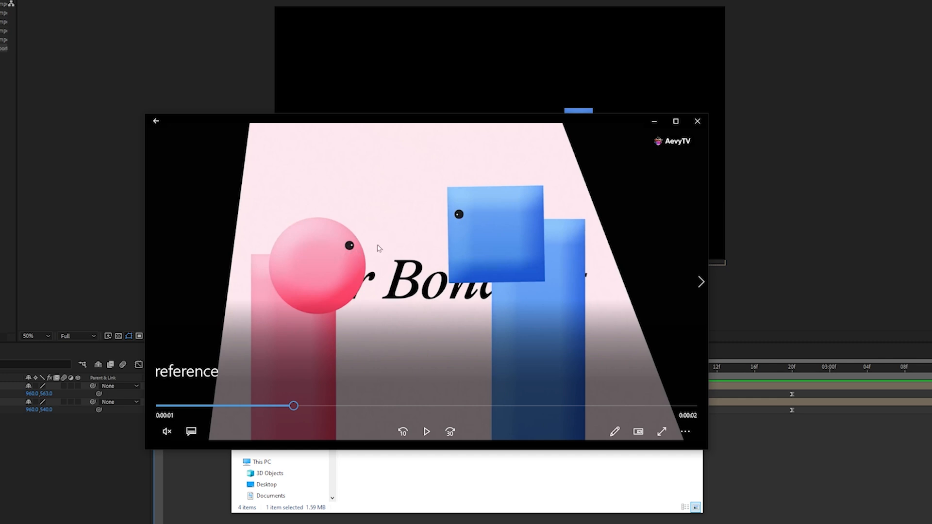
drag(297, 408, 399, 407)
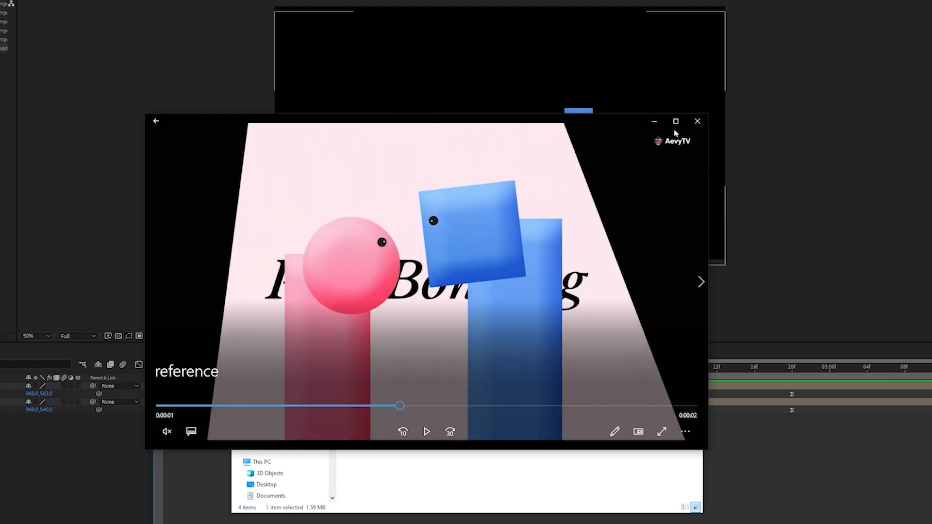
click(697, 121)
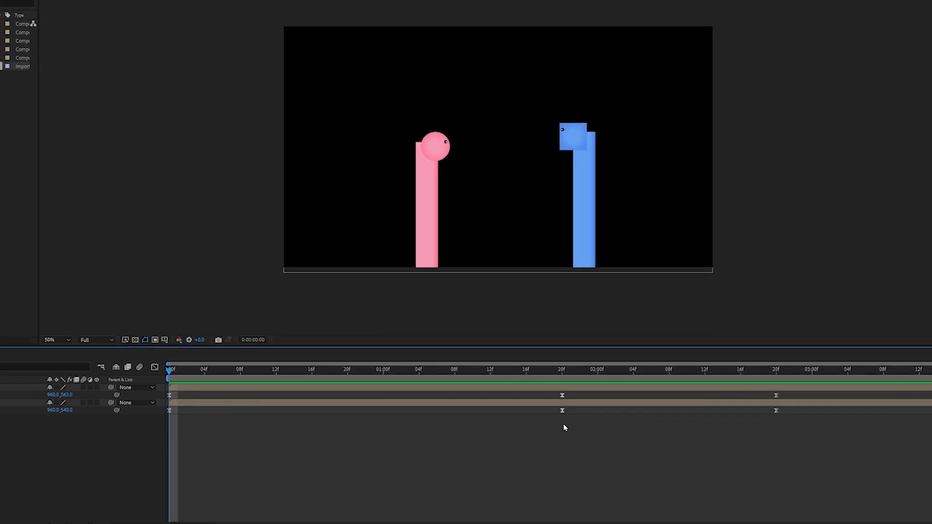
Step: Go to 0:00:01:20 in the Main composition and open the Girl pre-composition
drag(168, 370, 544, 379)
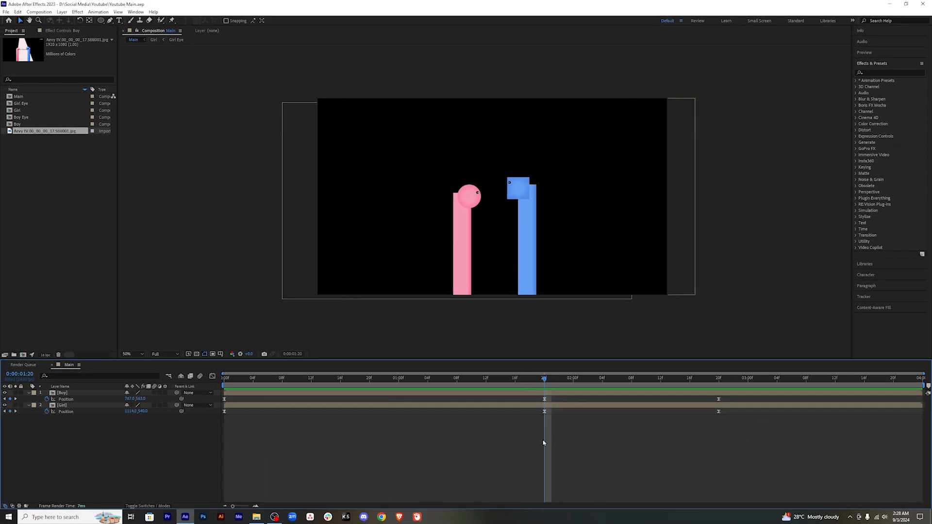
click(552, 406)
click(558, 393)
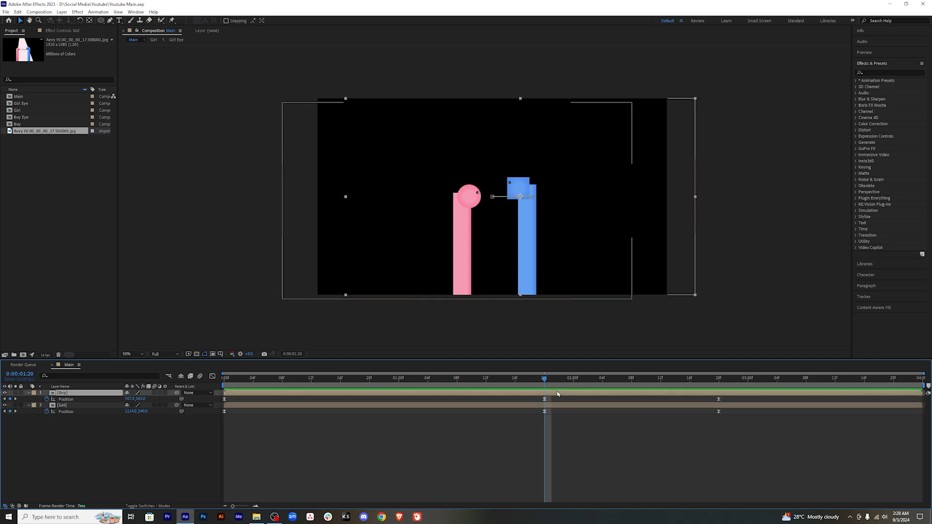
double_click(558, 406)
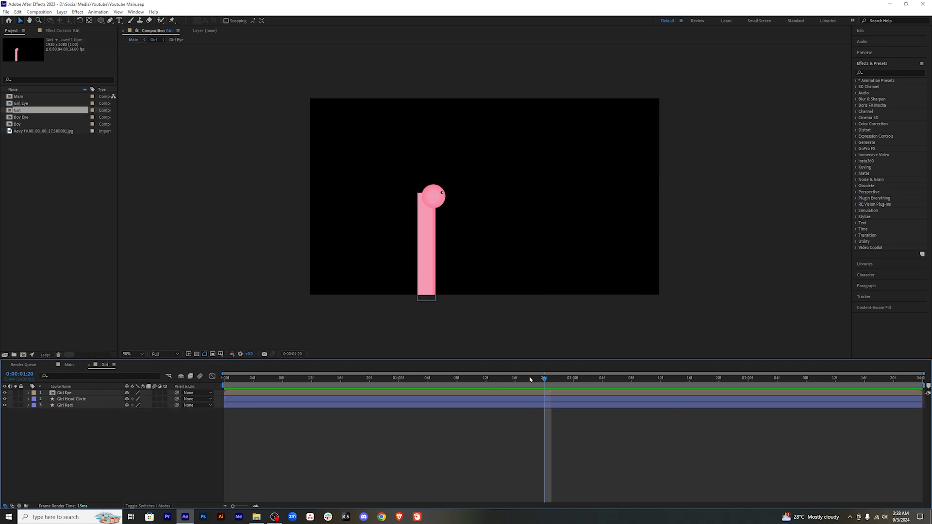
key(period)
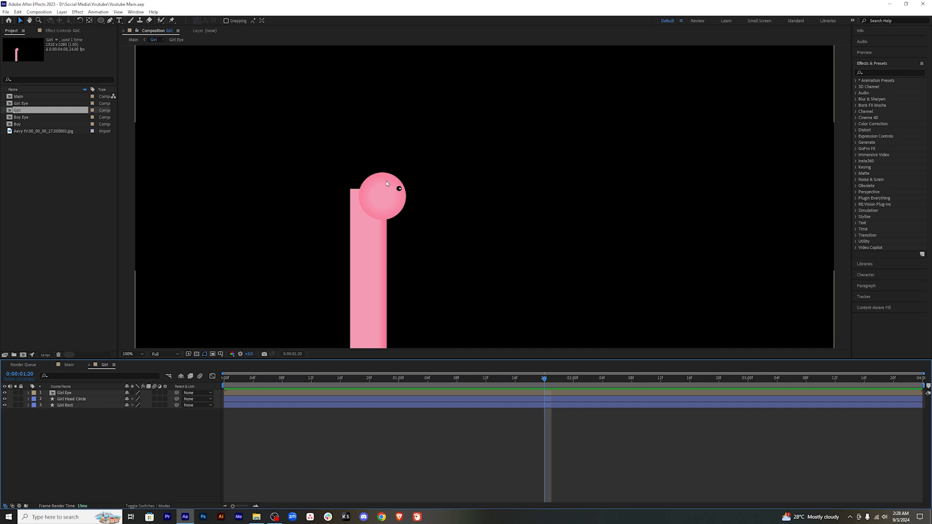
Step: Pre-compose the Girl Eye and Girl Head Circle layers as "Girl Head comp"
click(87, 399)
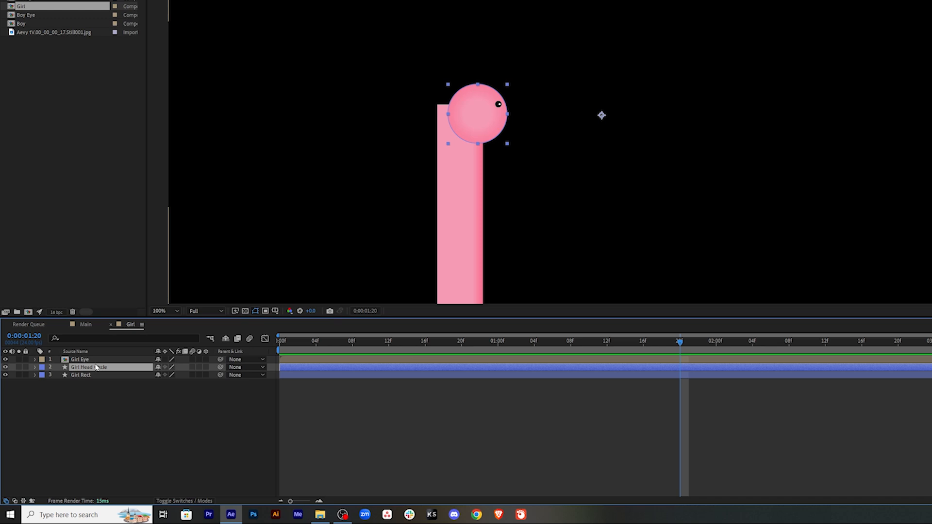
ctrl+click(97, 360)
right_click(124, 362)
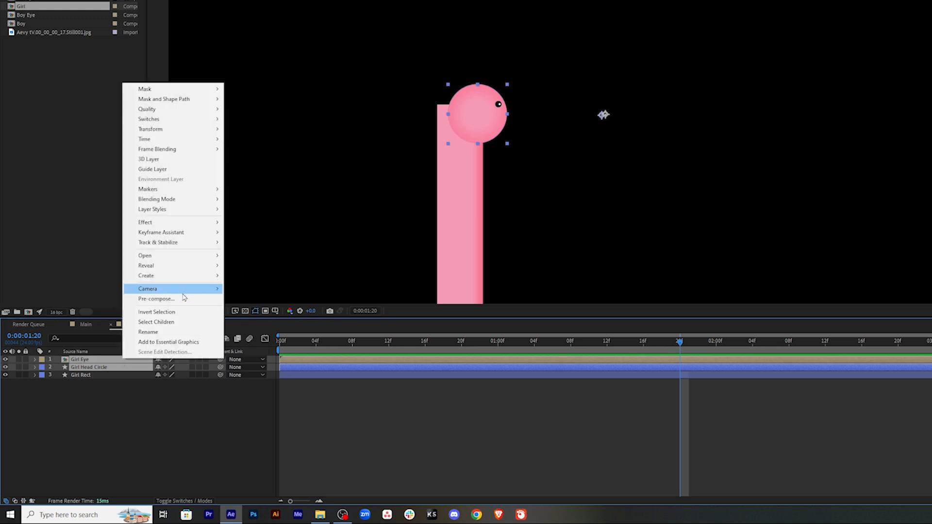
click(157, 299)
text(Girl Head comp)
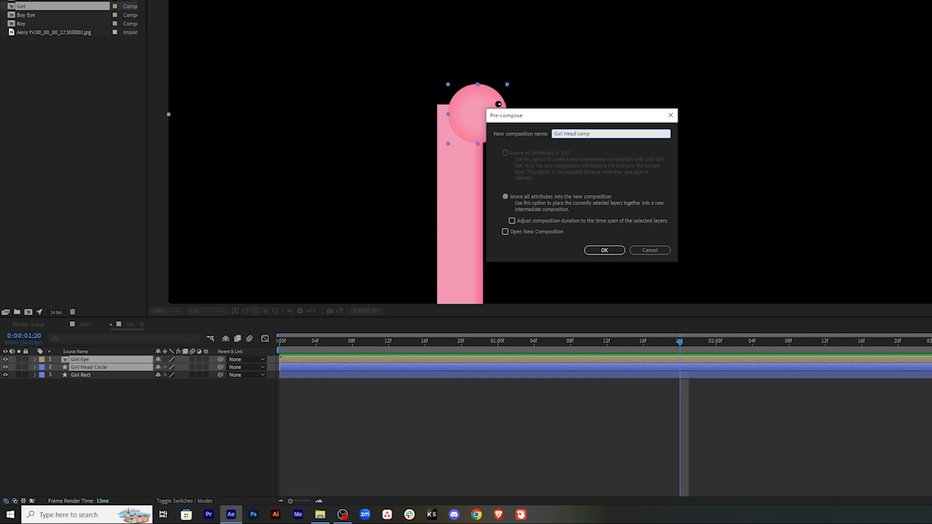
click(612, 254)
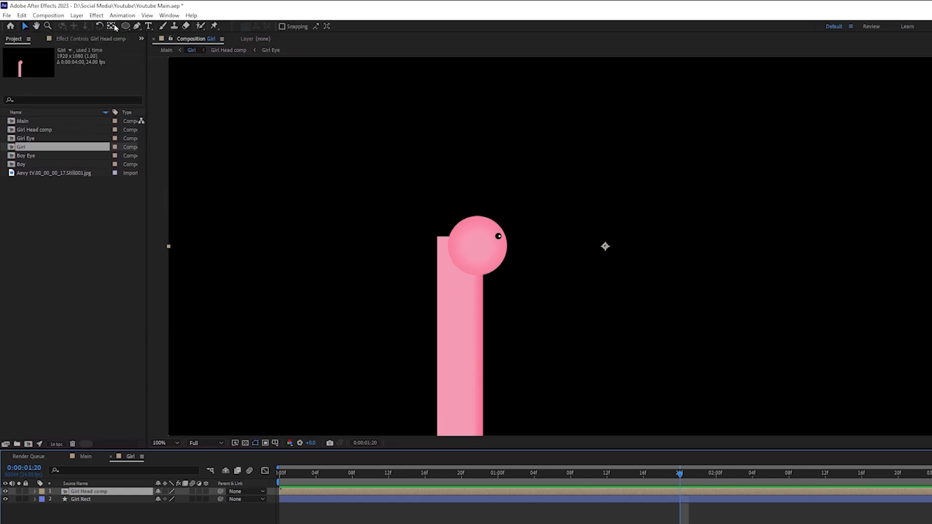
Step: Centre the Girl Head comp's anchor point on the head and add rotation keyframes at 0:00:01:20 and 0:00:00:00
click(115, 27)
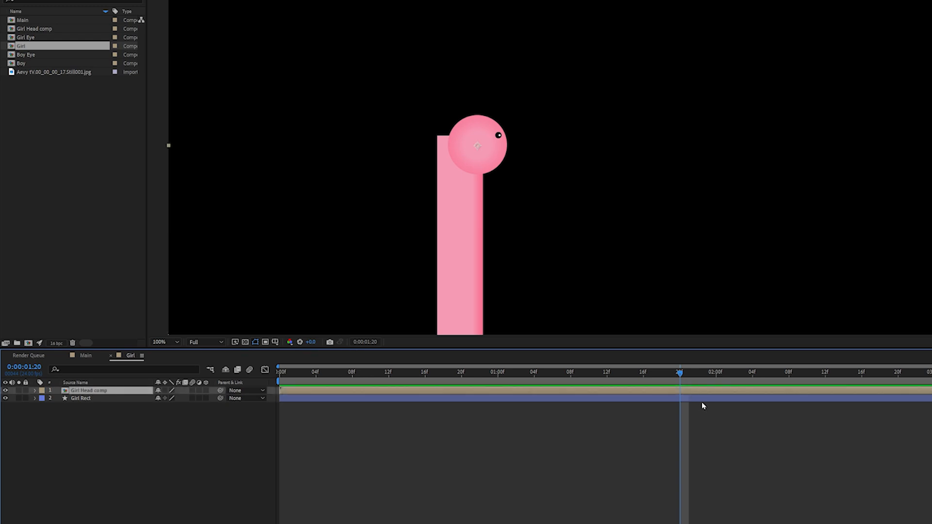
key(r)
click(58, 399)
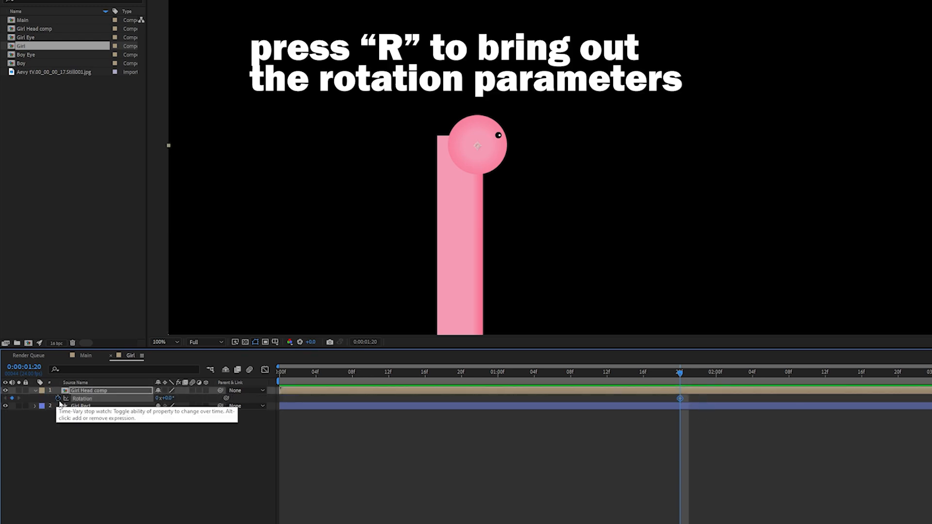
drag(679, 372, 272, 383)
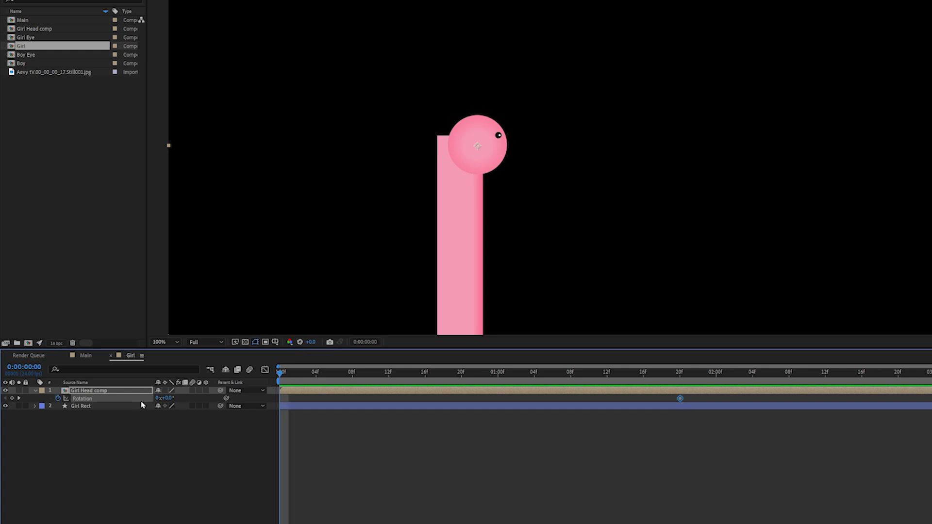
click(12, 399)
Step: Set the Girl Head comp's rotation to -2° at 0:00:01:20
drag(163, 399, 165, 399)
click(167, 399)
key(Return)
drag(282, 376, 682, 377)
click(166, 398)
text(-2)
key(Return)
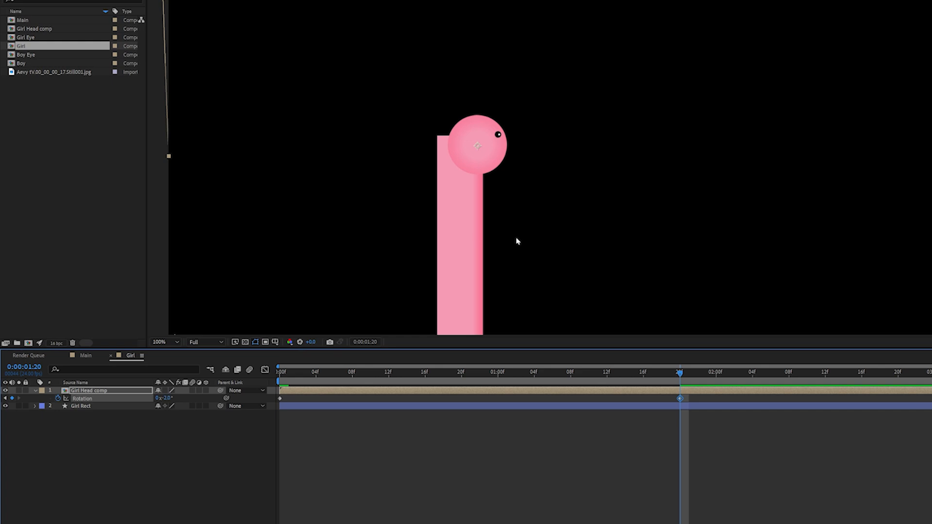
Step: Apply Easy Ease to the Girl Head comp's rotation keyframes and preview the head tilt in the Main composition
drag(760, 396, 236, 495)
key(F9)
click(86, 356)
key(space)
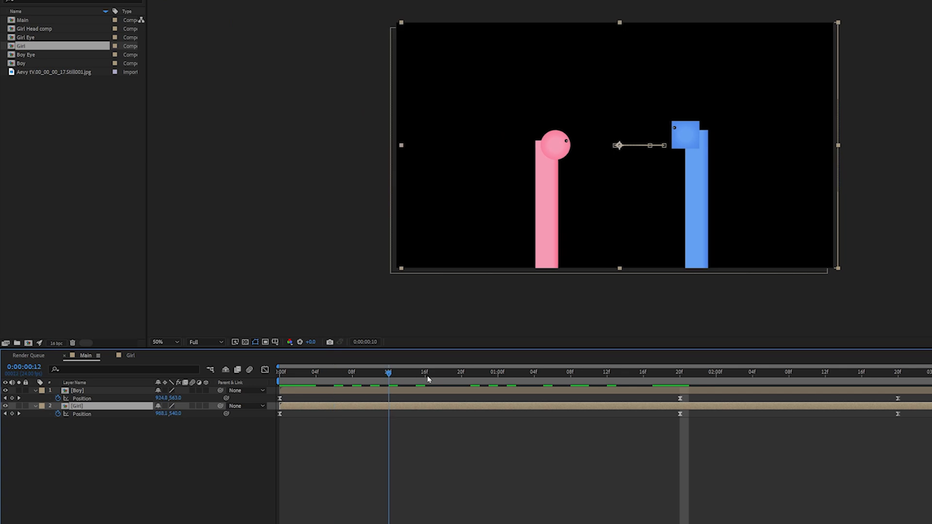
drag(474, 375, 682, 375)
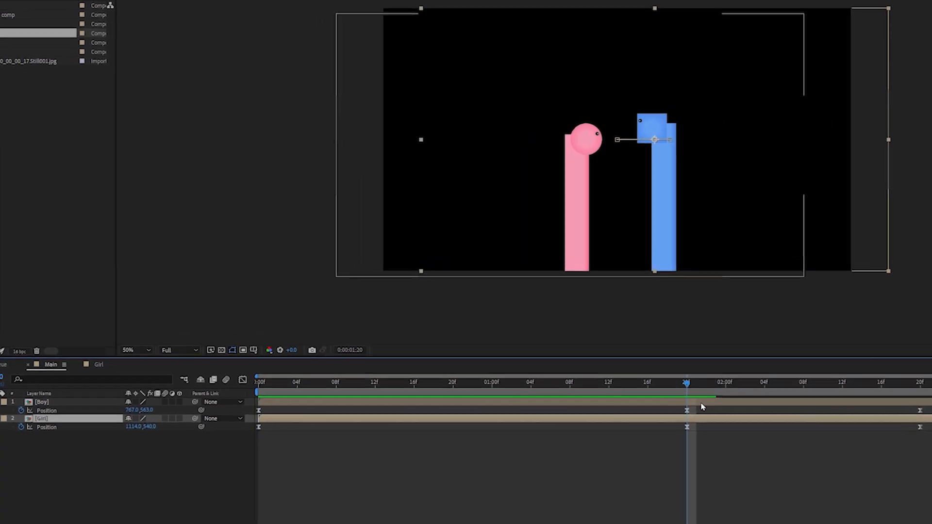
scroll(735, 117, up, 1)
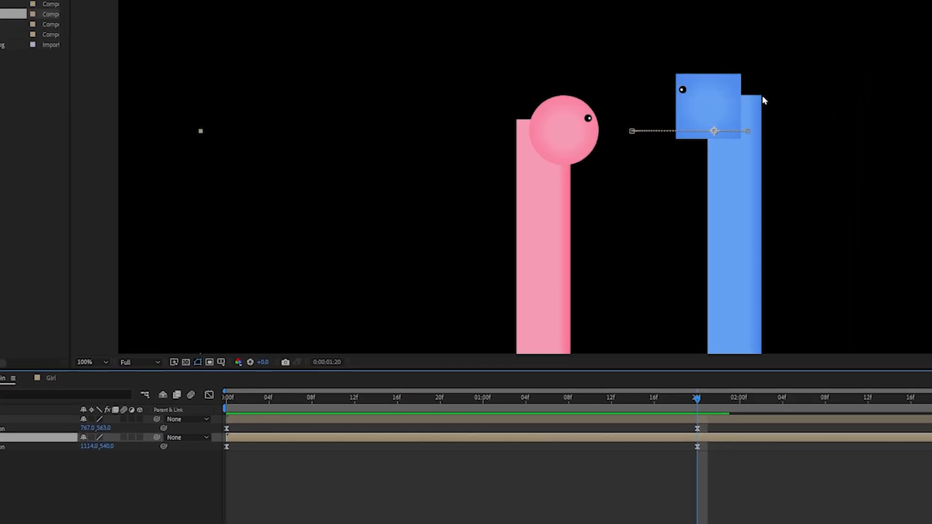
scroll(763, 97, down, 1)
click(765, 317)
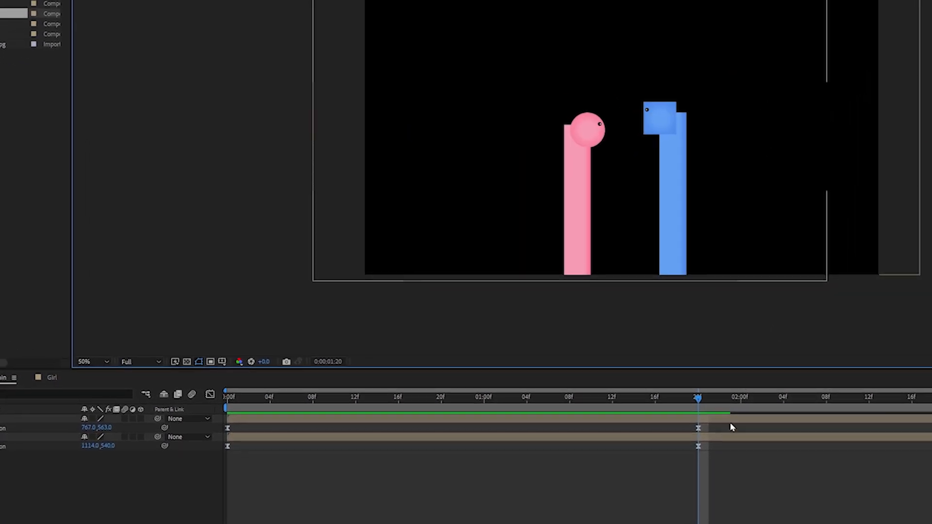
Step: Open the Boy composition and pre-compose its Boy Eye and Boy Head Square layers as "Boy head comp"
click(724, 421)
double_click(784, 389)
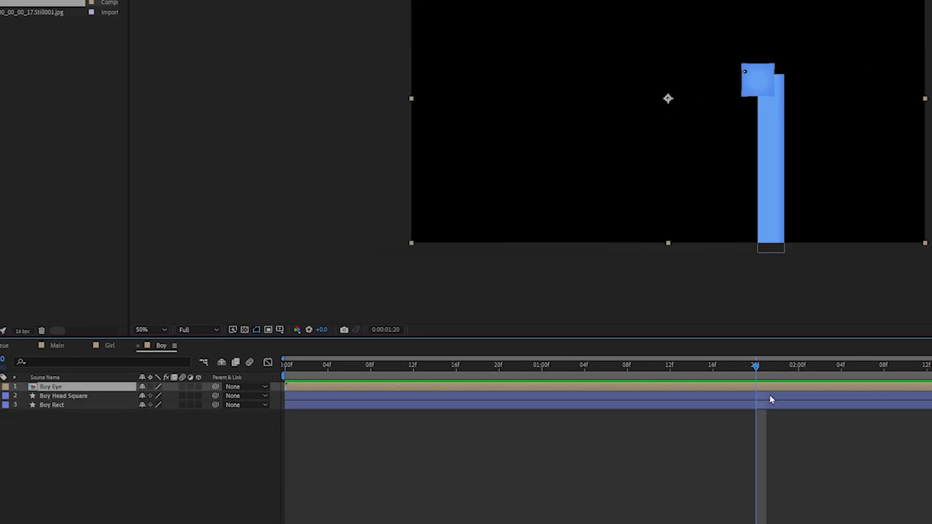
click(771, 396)
shift+click(776, 389)
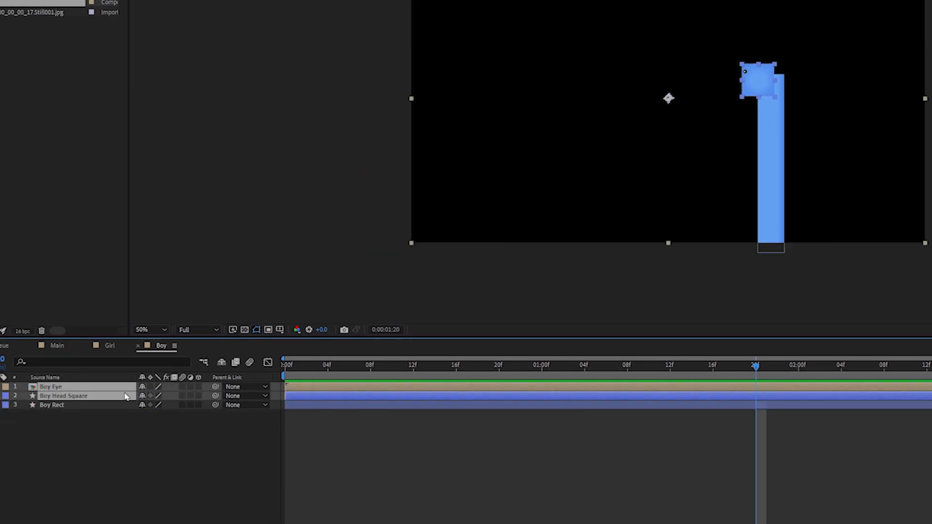
right_click(829, 392)
click(888, 318)
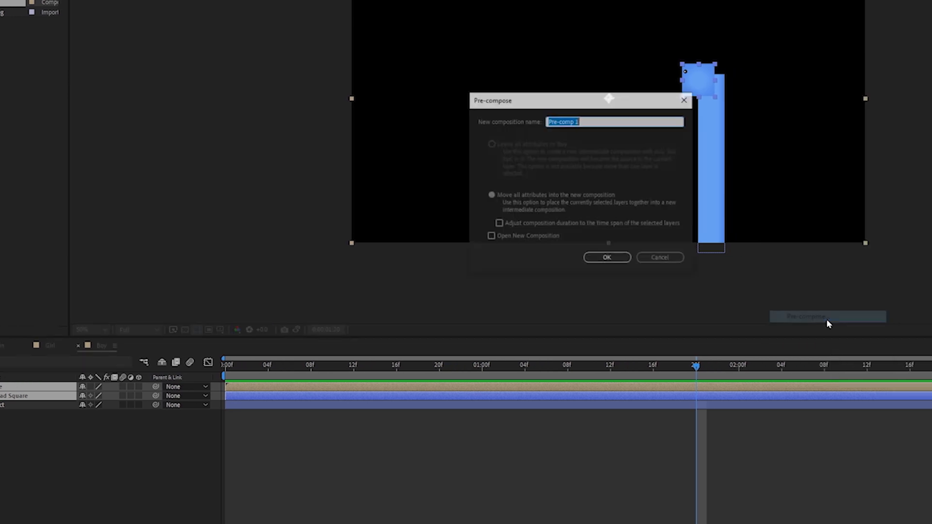
text(Boy head)
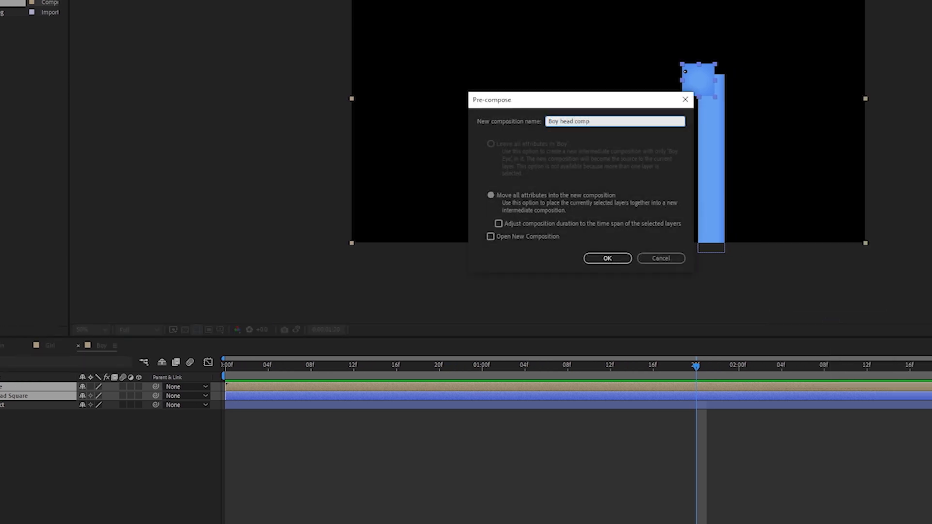
text( comp)
click(607, 257)
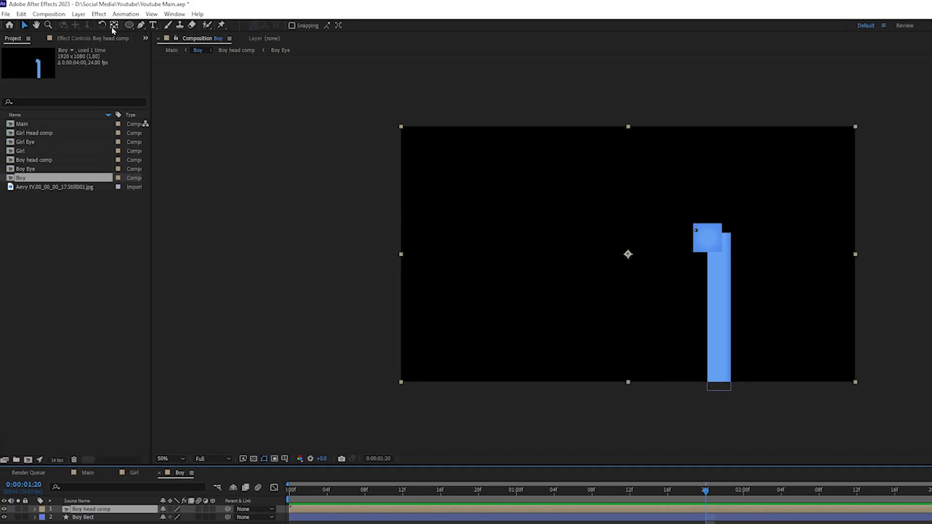
Step: Centre the Boy head comp's anchor point on the square head and add rotation keyframes at 0:00:01:20 and 0:00:00:00
drag(628, 254, 707, 240)
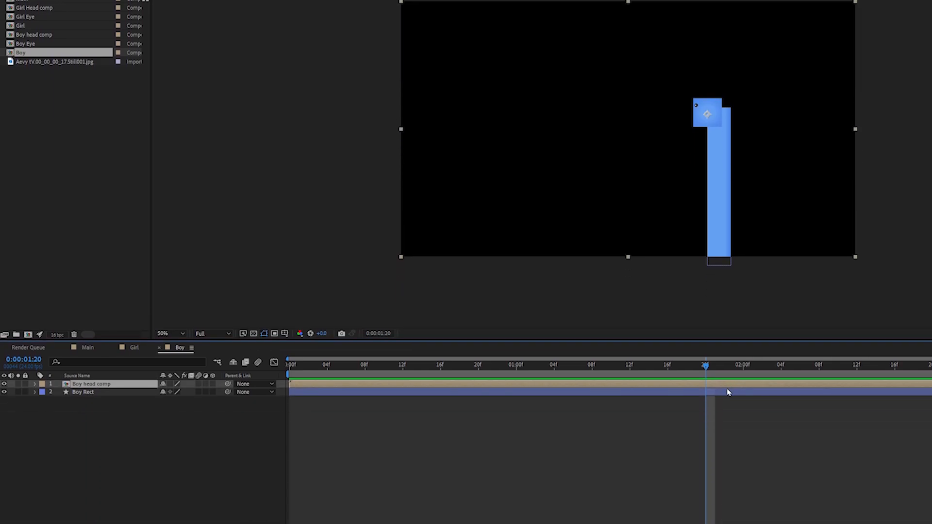
key(r)
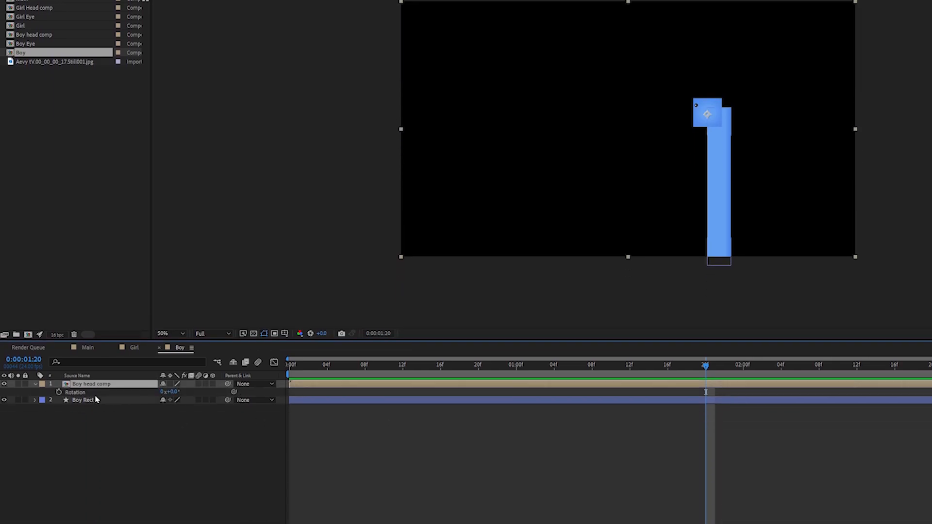
click(58, 392)
drag(717, 372, 170, 375)
click(11, 392)
Step: Set the Boy head comp's rotation to -6° at 0:00:01:20, apply Easy Ease to its rotation keyframes and return to Main
drag(458, 369, 706, 368)
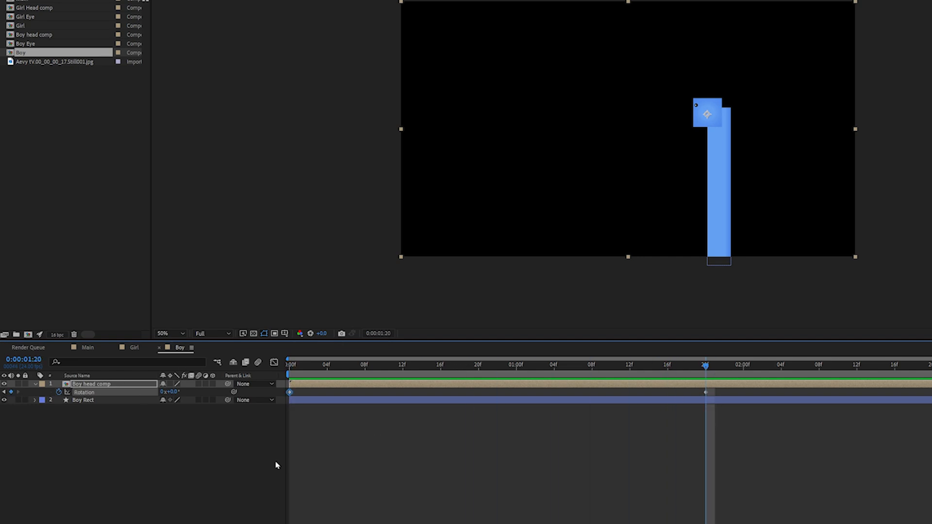
drag(178, 396, 175, 396)
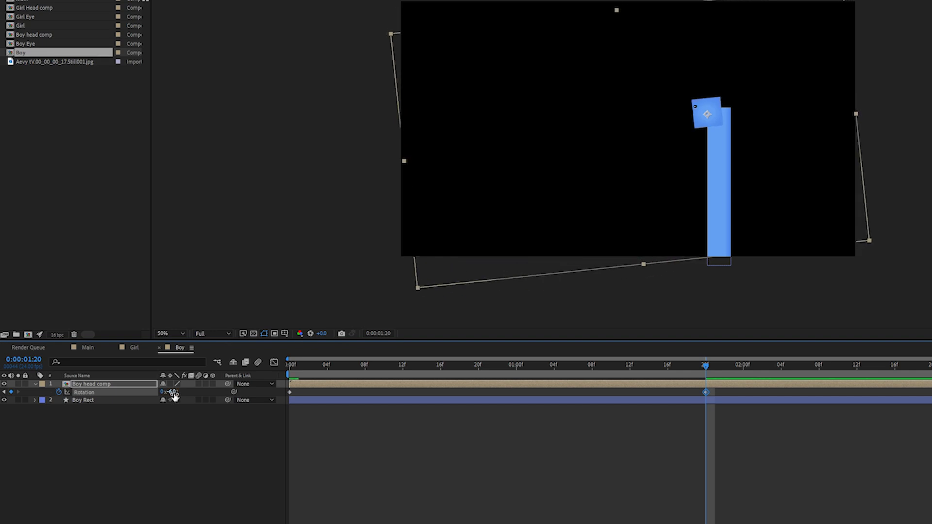
drag(727, 389, 233, 497)
key(F9)
click(491, 442)
click(89, 348)
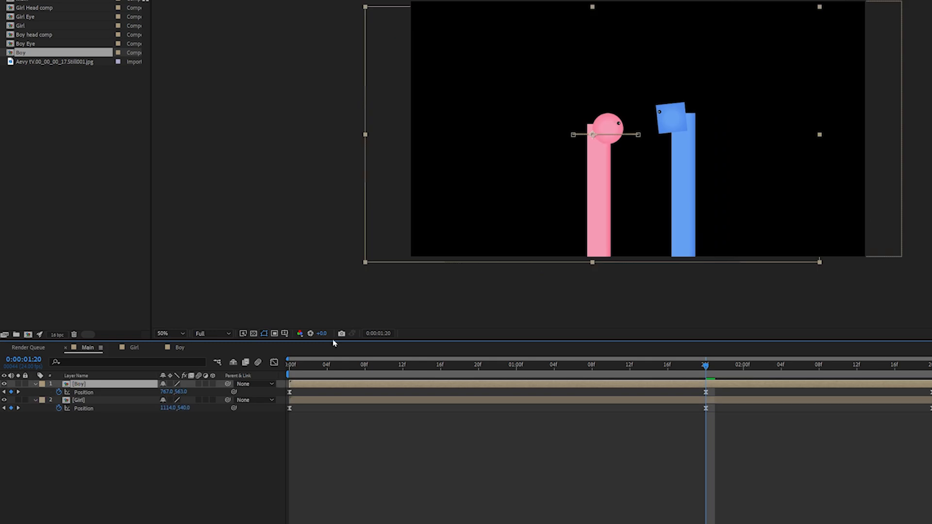
Step: Change the Boy head comp's rotation at 0:00:02:20 to keyframe a further tilt
drag(707, 367, 897, 385)
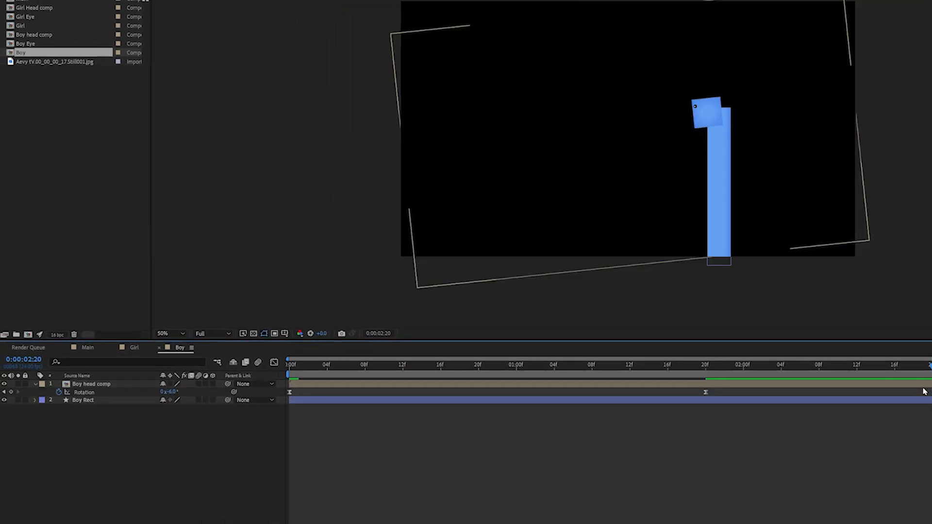
click(175, 391)
key(Return)
Step: Keyframe a stronger tilt for the Girl Head comp at 0:00:02:20 and check the heads in the Main composition
click(136, 348)
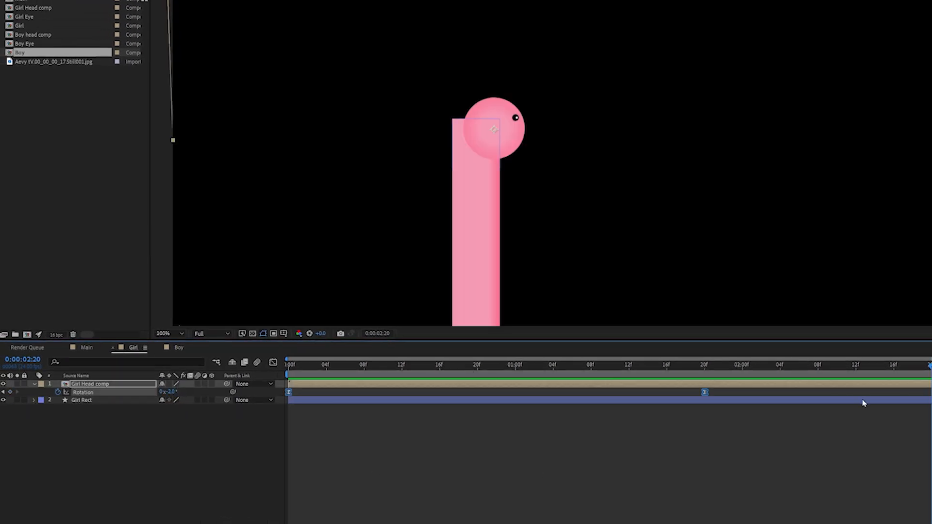
click(133, 392)
key(Return)
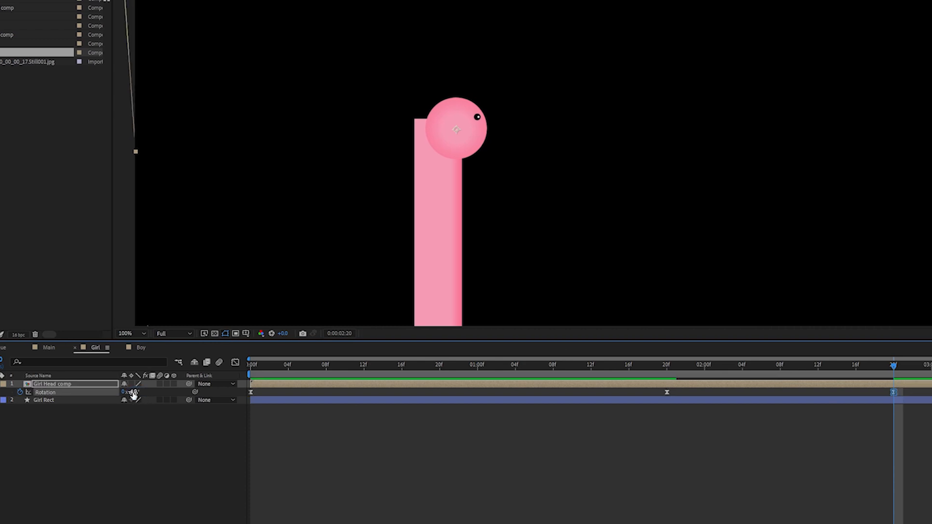
click(49, 348)
mouse_move(895, 366)
mouse_down()
mouse_move(753, 365)
mouse_move(891, 364)
mouse_up()
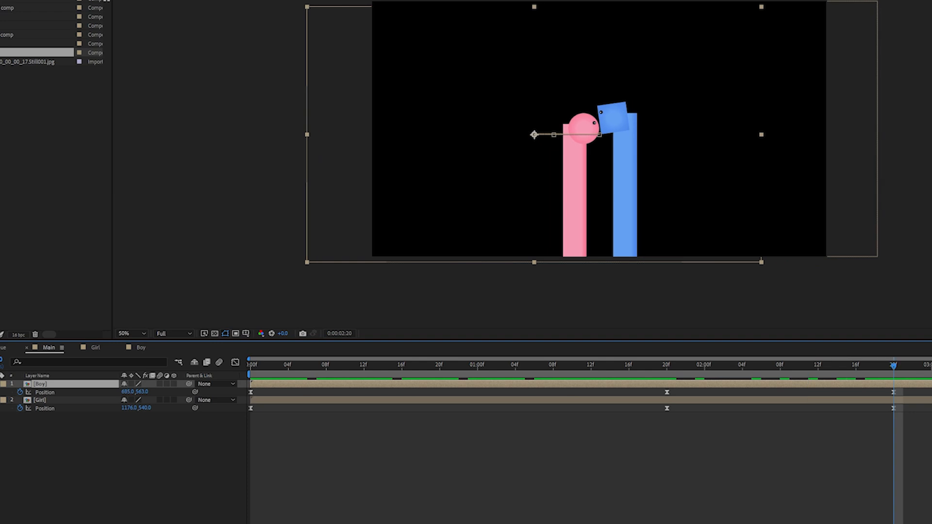
Step: Set the Girl Head comp's rotation to -7° at 0:00:02:20 and preview the animation in Main
double_click(910, 402)
click(132, 391)
text(-8)
key(Return)
click(130, 393)
text(-7)
key(Return)
click(49, 348)
key(space)
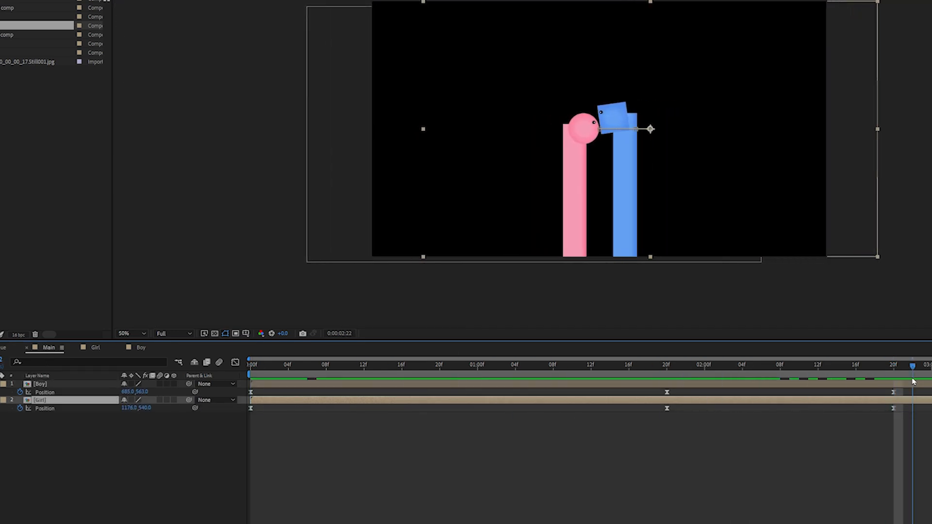
key(ctrl+shift+a)
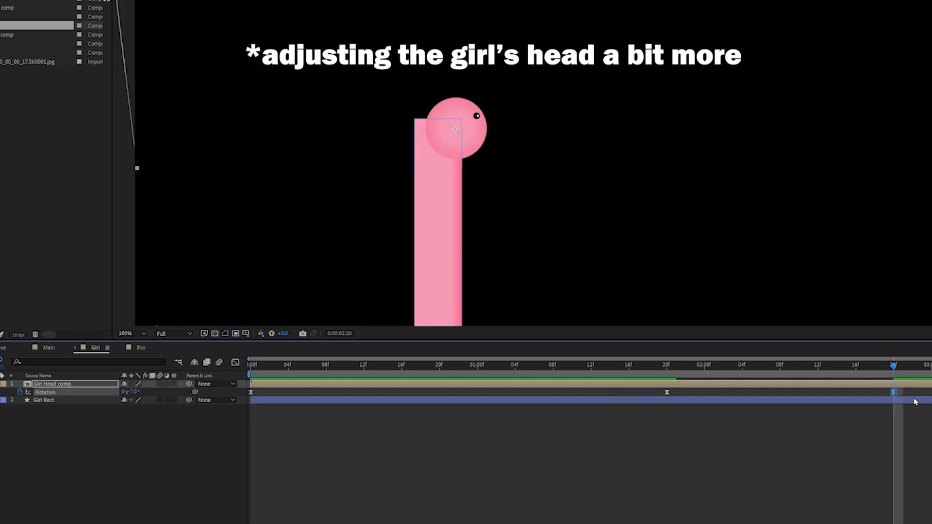
Step: Set the Girl Head comp's rotation to -10° at 0:00:02:20 and return to the Main composition
click(138, 391)
text(-10)
key(Return)
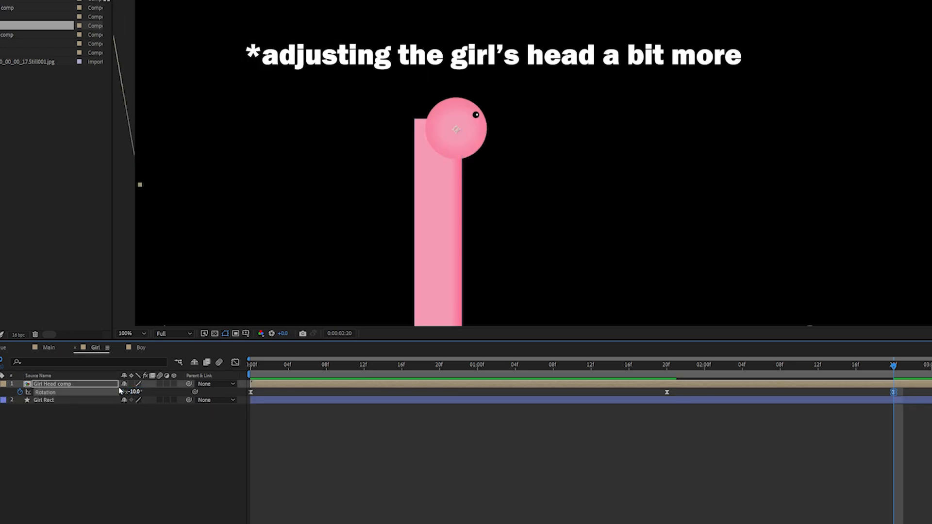
click(49, 347)
mouse_move(898, 369)
mouse_down()
mouse_move(288, 361)
mouse_move(907, 360)
mouse_move(896, 361)
mouse_up()
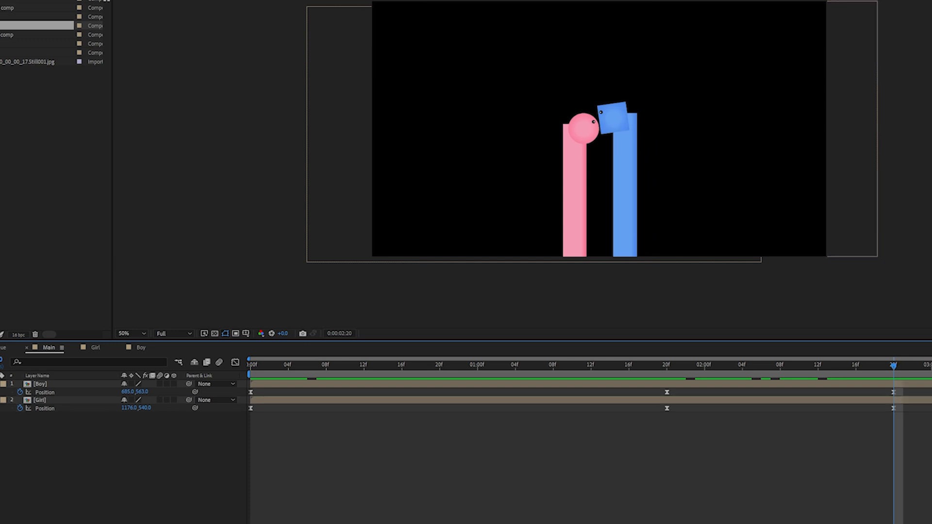
Step: Set the Boy layer's position to 679, 563 at 0:00:02:20 in Main so its head touches the girl's head
scroll(630, 124, up, 2)
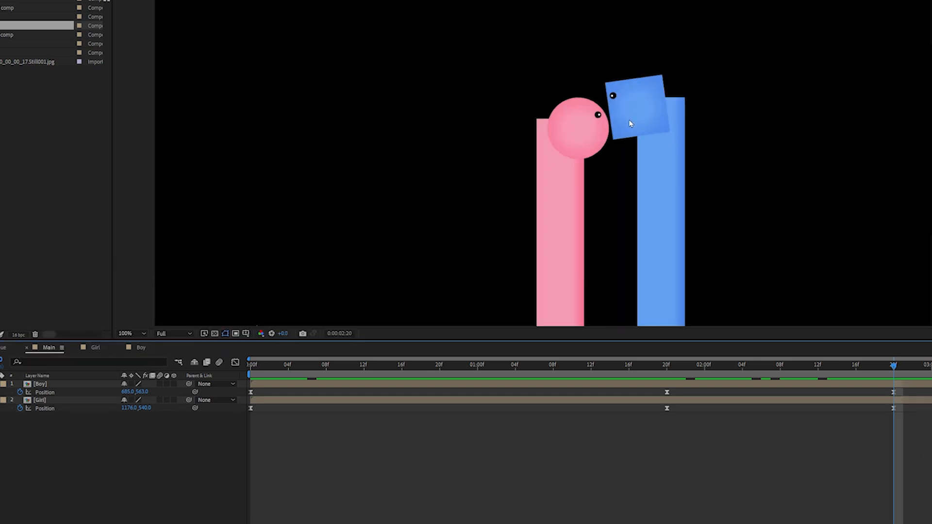
drag(128, 392, 126, 392)
key(Left)
key(Left)
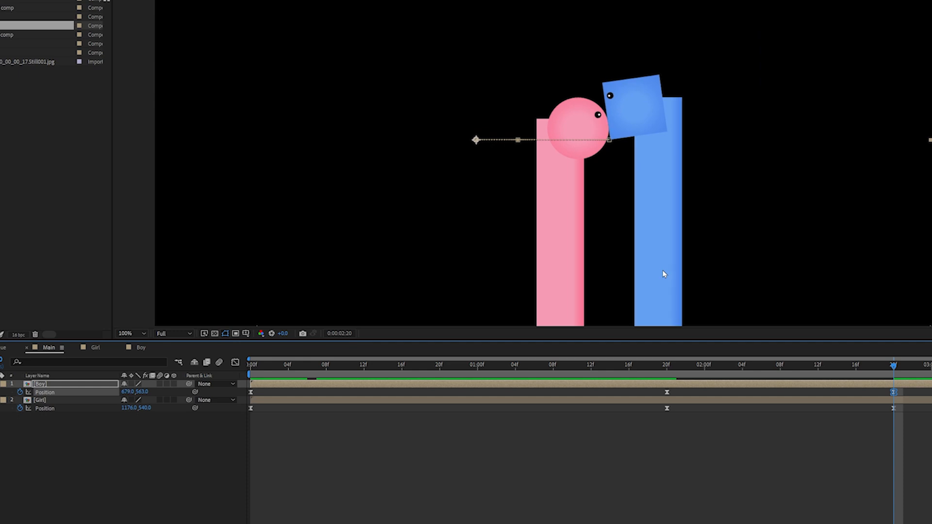
click(93, 348)
click(53, 349)
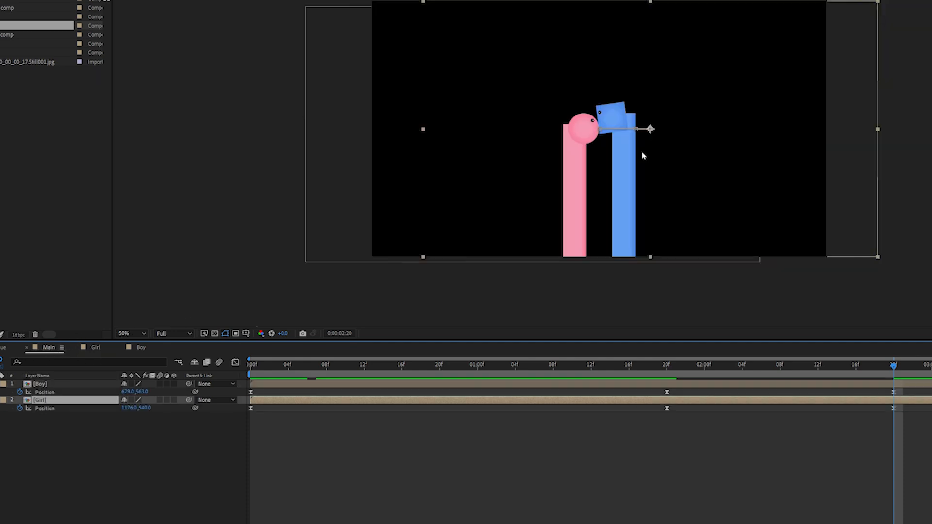
click(776, 453)
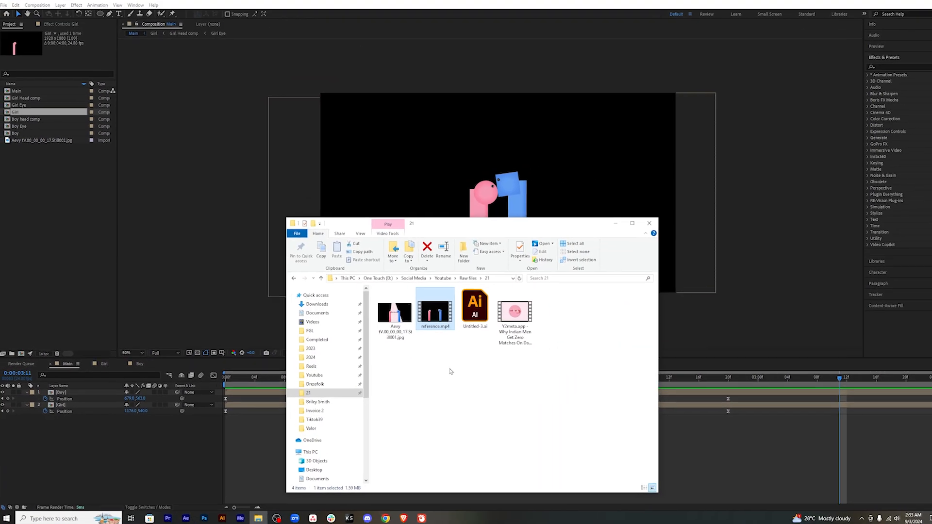
Step: Open reference.mp4 and scrub through the opening approach to examine how the heads and eyes move
double_click(439, 309)
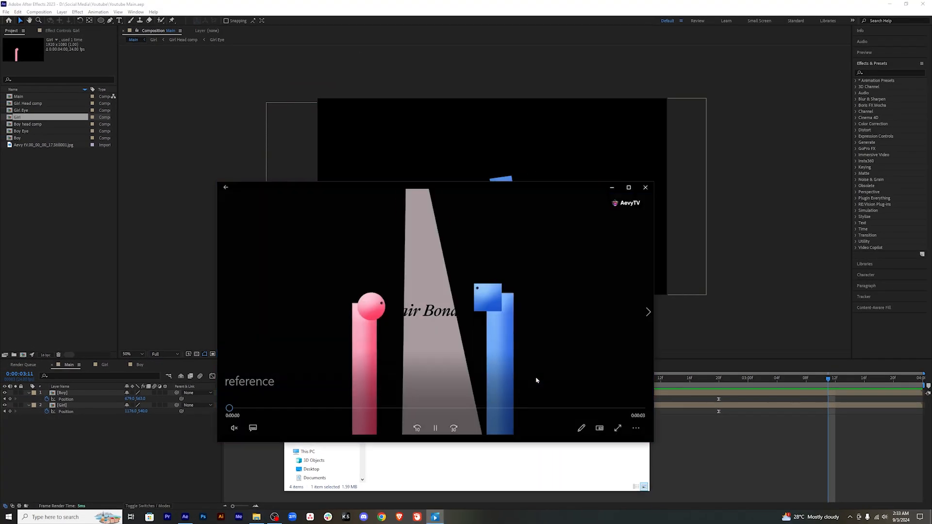
key(space)
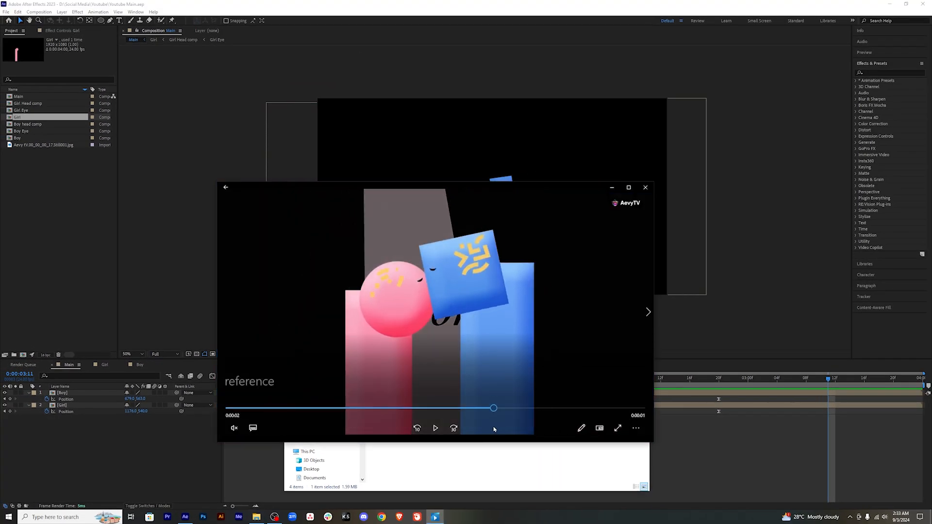
drag(495, 409, 238, 410)
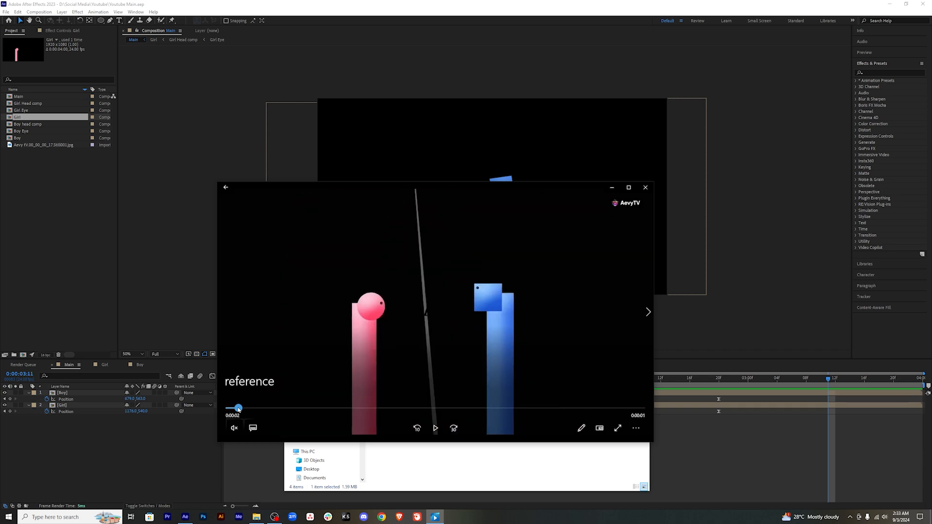
drag(242, 408, 308, 409)
drag(391, 409, 353, 411)
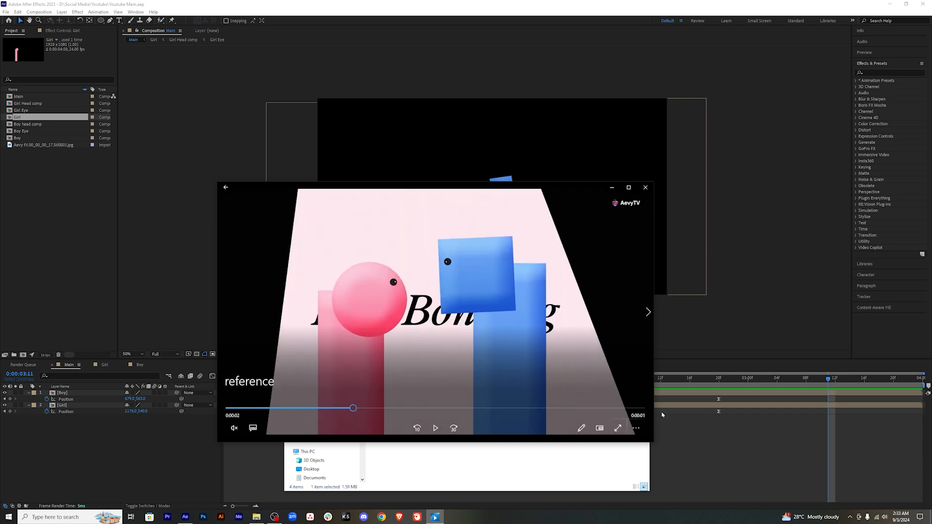
click(755, 469)
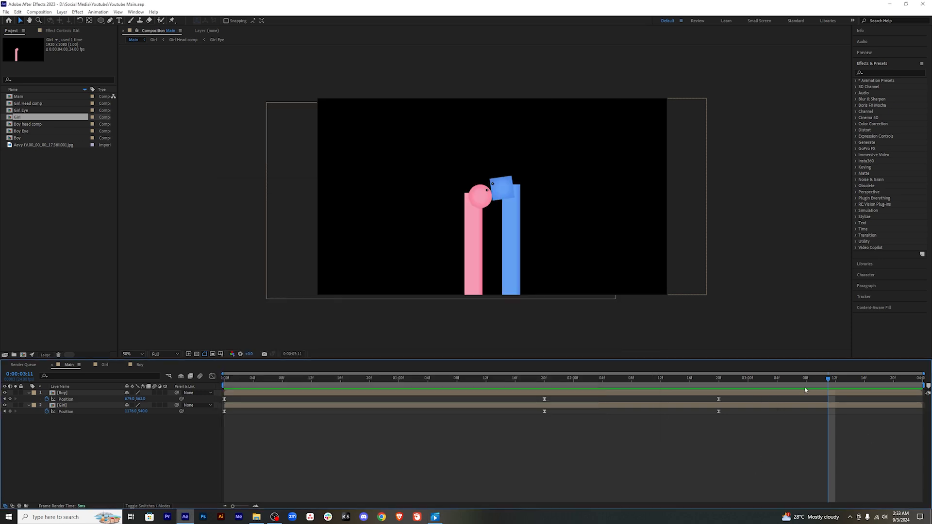
Step: Inside the Boy head comp, add a position keyframe to the Boy Eye layer at 0:00:01:20
drag(766, 381, 546, 381)
double_click(551, 392)
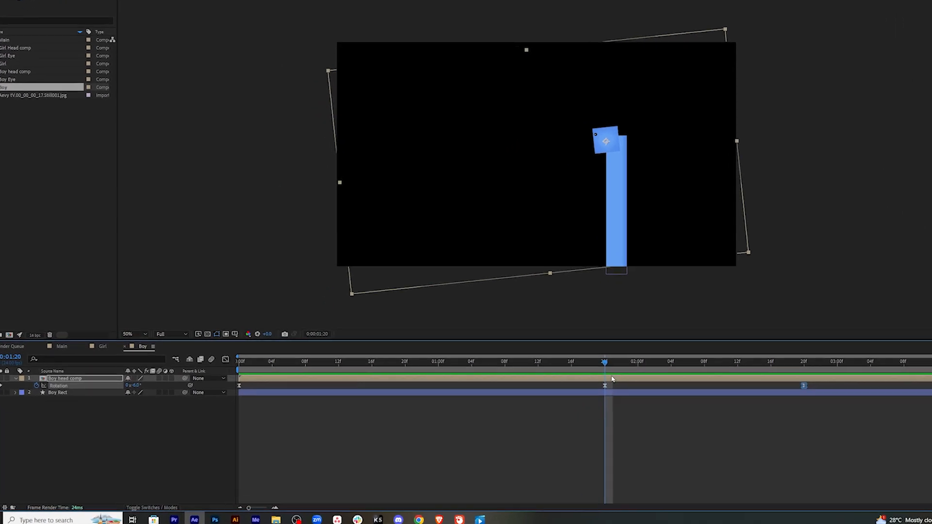
double_click(613, 380)
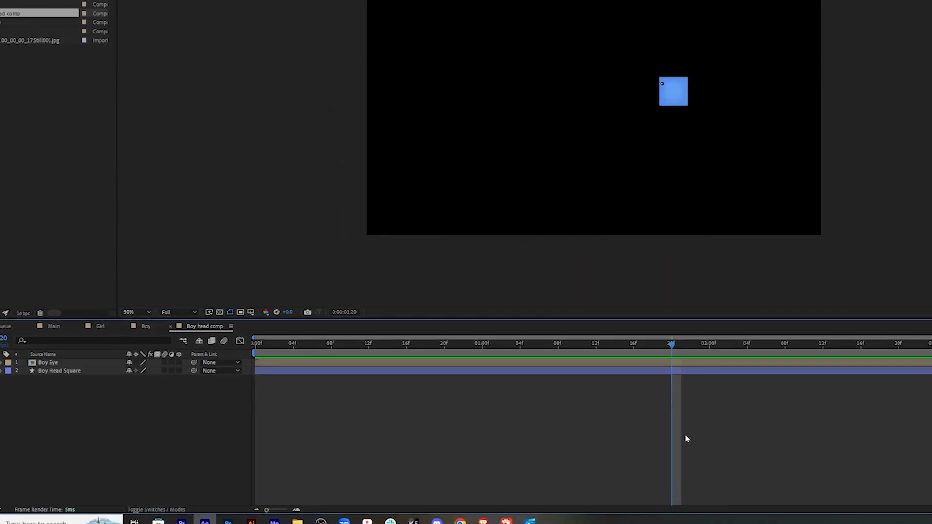
click(678, 363)
key(p)
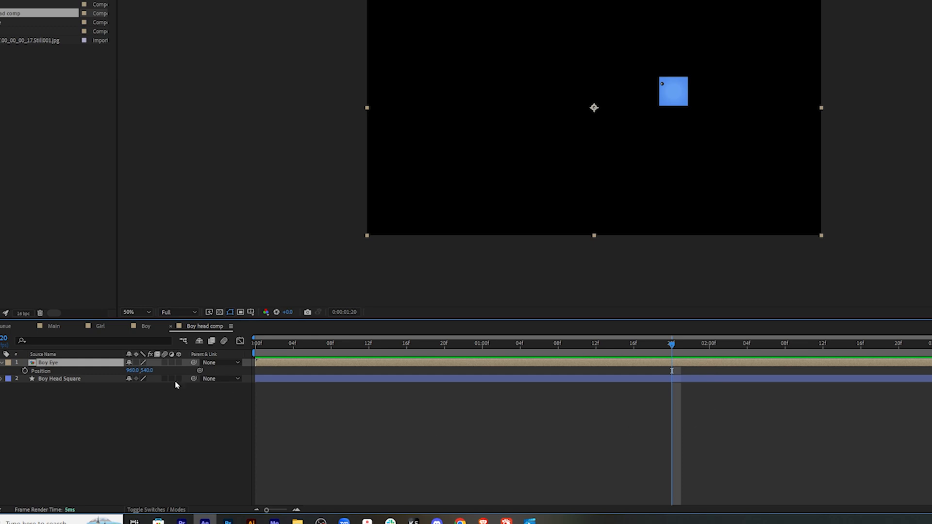
click(25, 370)
Step: Set the Boy Eye's position to 960, 531 at 0:00:00:00, apply Easy Ease to both position keyframes and save the project
drag(266, 346, 256, 345)
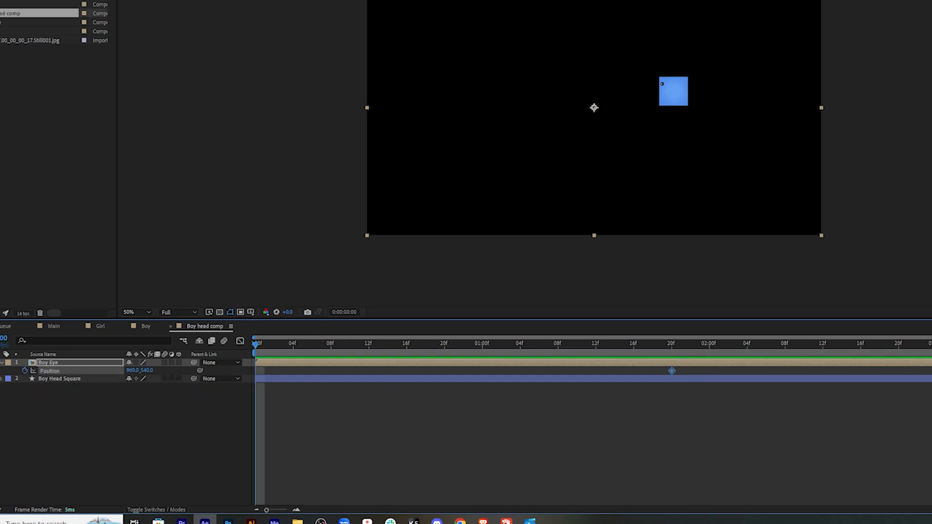
drag(144, 372, 139, 370)
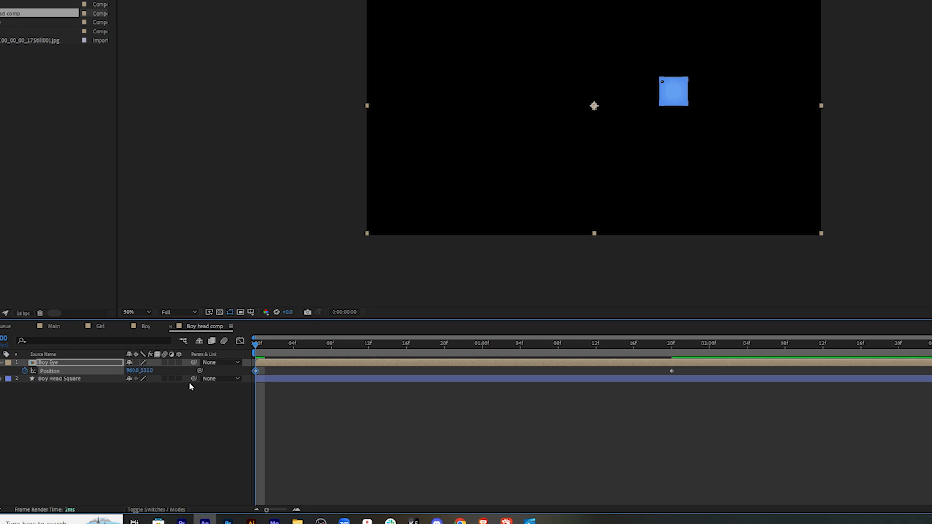
drag(670, 358, 272, 410)
key(F9)
click(620, 425)
key(ctrl+s)
Step: Check the Boy Eye's movement in the Boy head comp and preview the whole animation in Main
drag(673, 343, 687, 337)
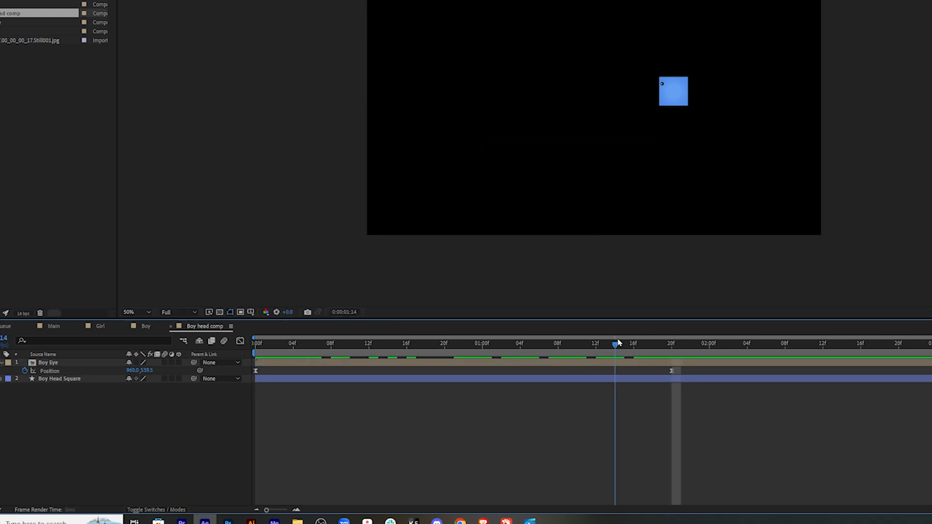
drag(618, 343, 625, 343)
click(53, 328)
click(719, 435)
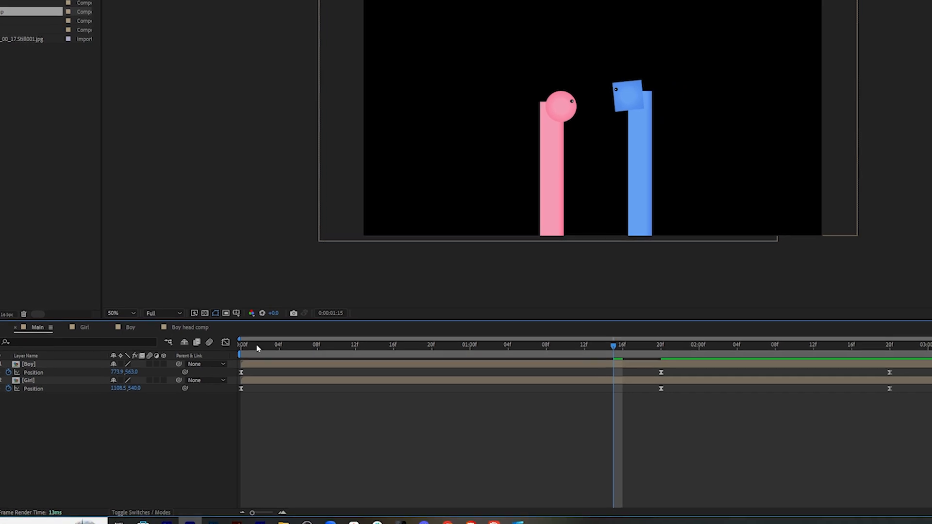
key(space)
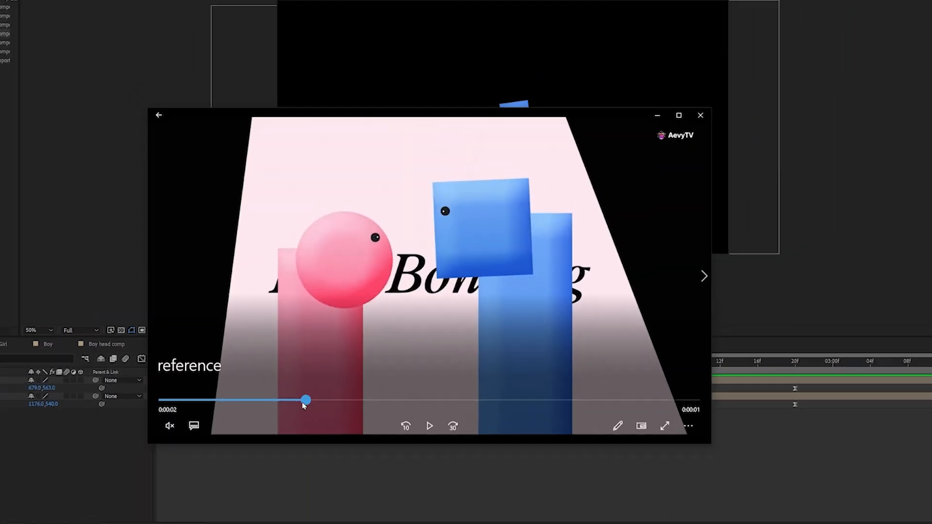
Step: Replay the reference video from the start and examine how the eyes close as the heads meet
drag(303, 406, 139, 406)
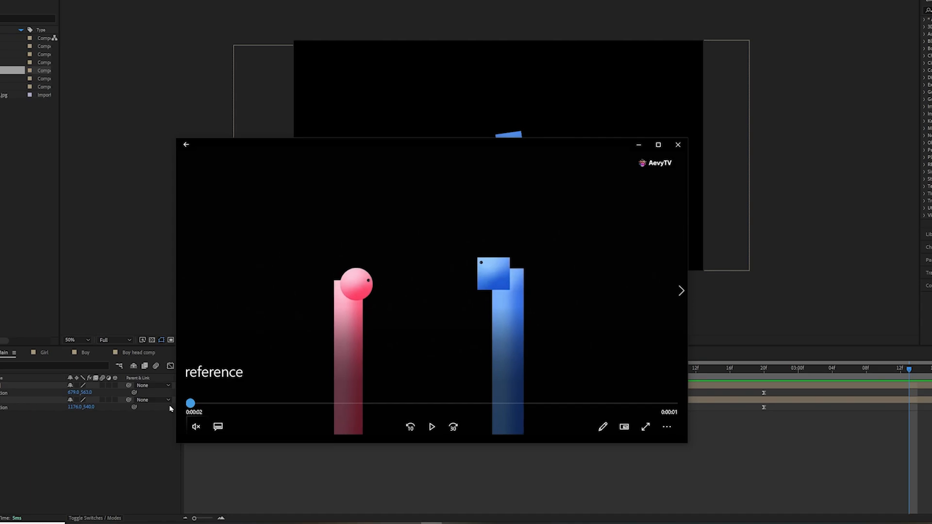
click(429, 426)
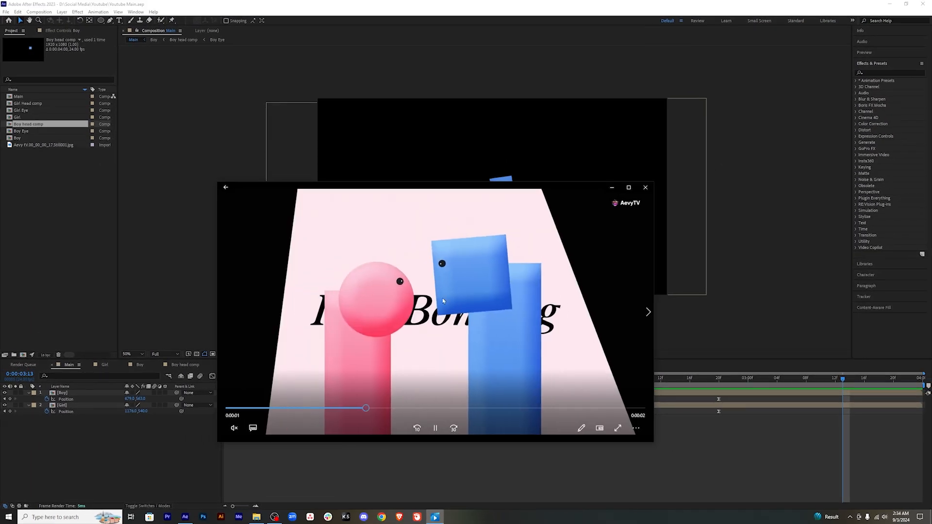
click(433, 271)
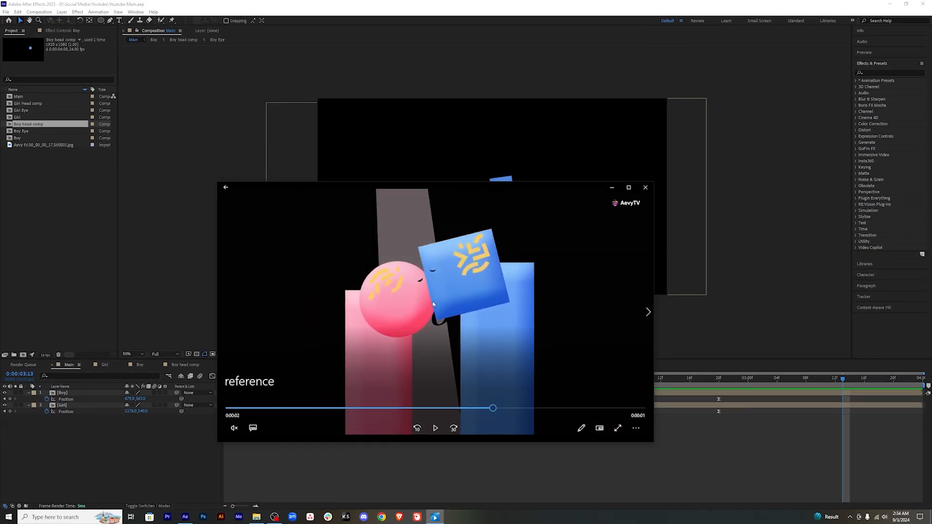
mouse_move(498, 414)
mouse_down()
mouse_move(559, 413)
mouse_move(370, 412)
mouse_move(525, 409)
mouse_move(425, 409)
mouse_move(510, 406)
mouse_up()
click(766, 458)
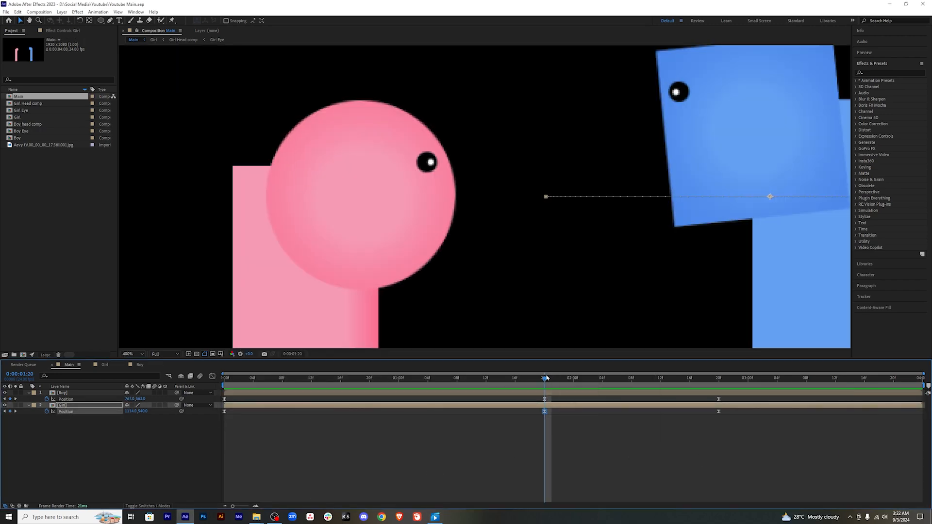
Step: Draw a white circle in the Girl Head comp at 0:00:01:21 and position it over the upper part of the girl's eye
drag(544, 379, 552, 379)
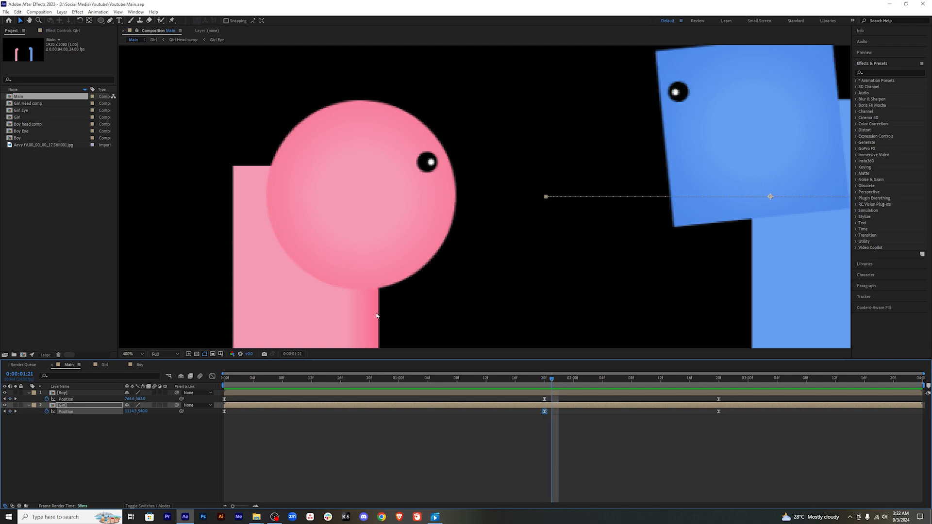
double_click(612, 409)
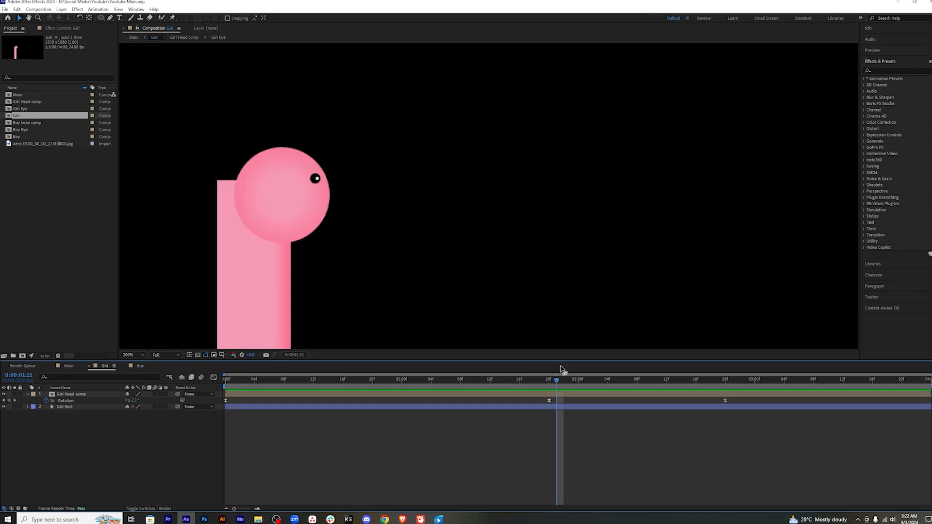
double_click(608, 409)
click(337, 170)
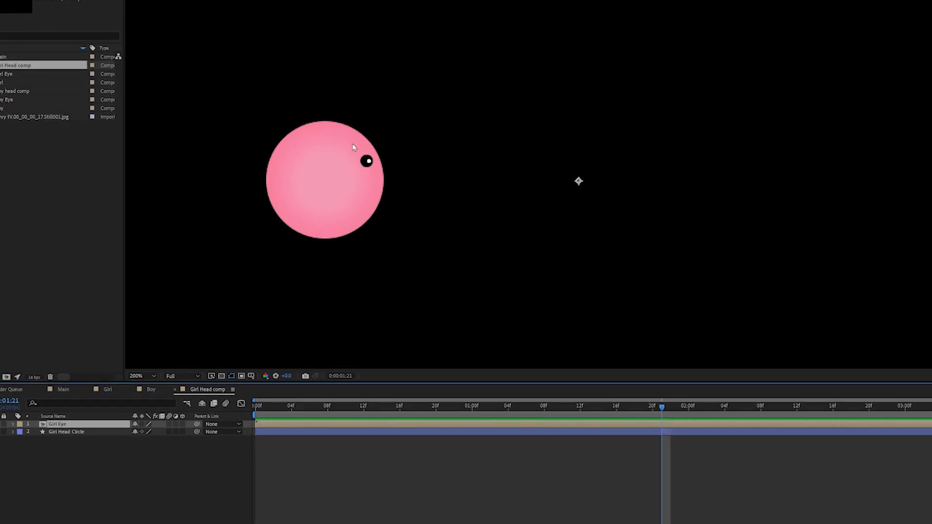
scroll(338, 170, up, 1)
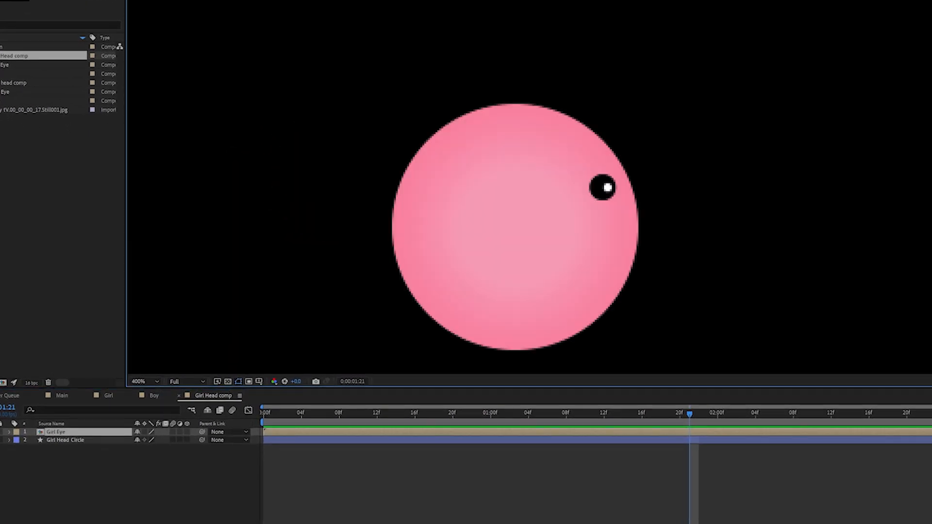
click(153, 503)
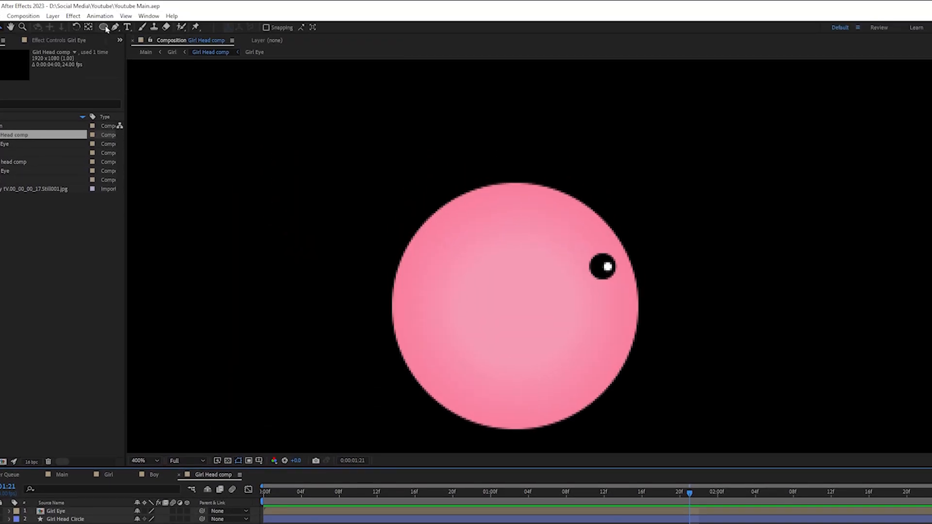
click(104, 27)
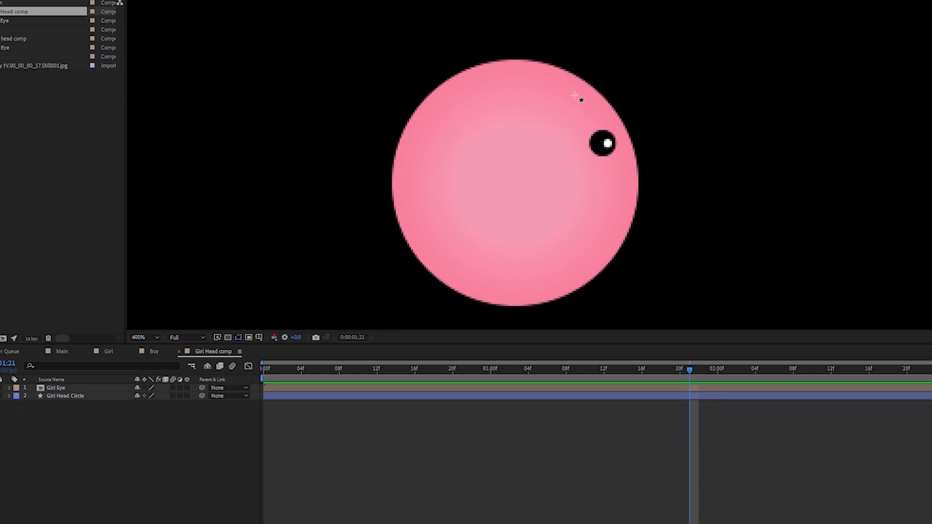
drag(575, 219, 629, 273)
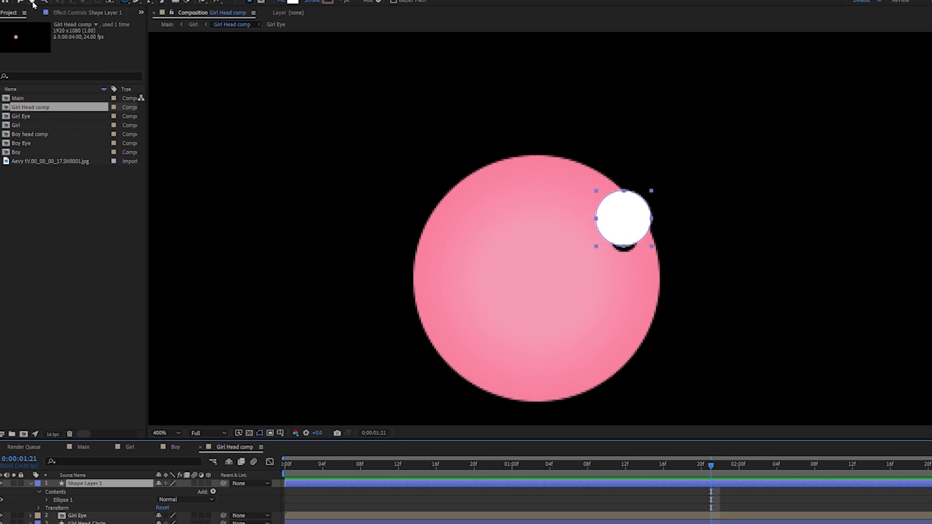
click(20, 1)
drag(635, 250, 638, 249)
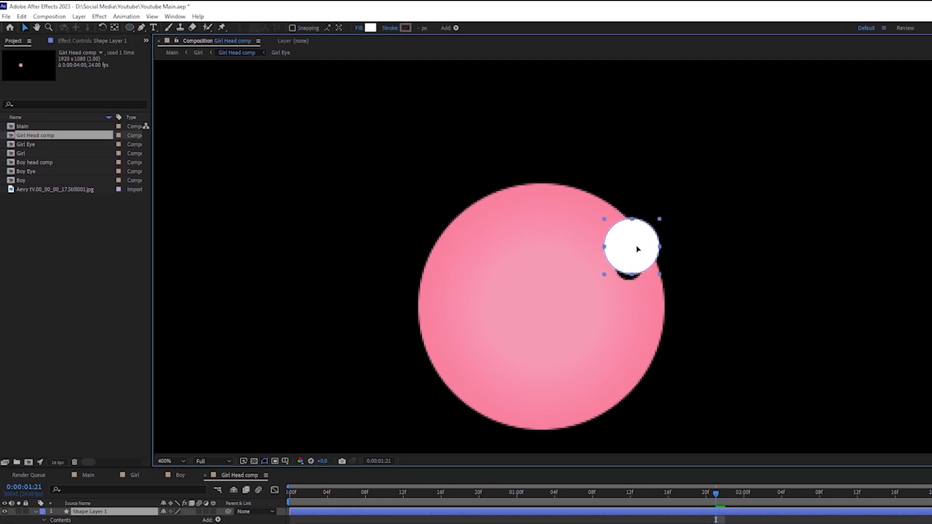
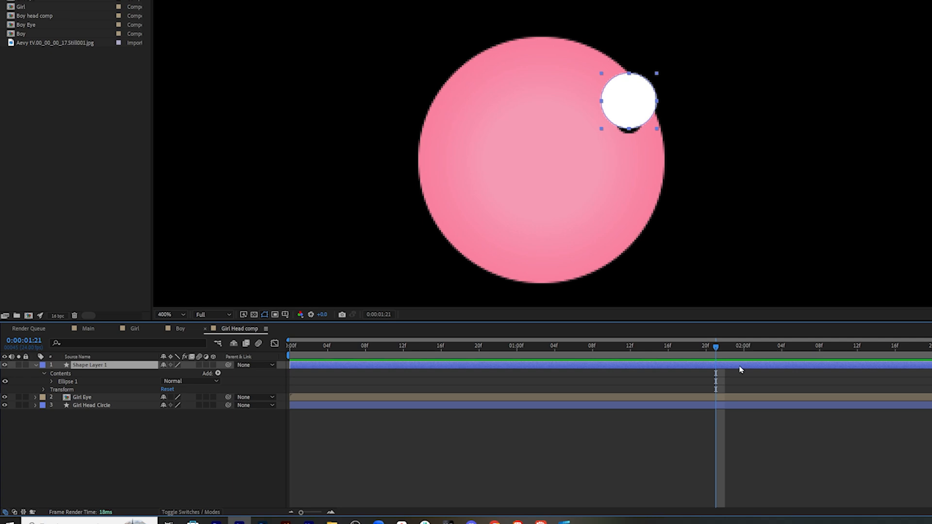
Step: Add a position keyframe to the white circle at 0:00:01:21 and check it against the heads meeting in Main
key(p)
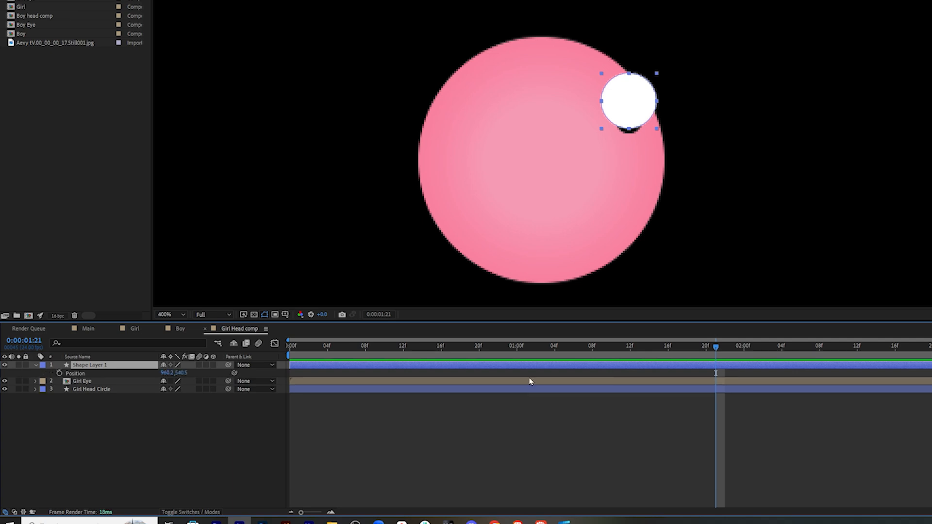
click(60, 374)
click(88, 329)
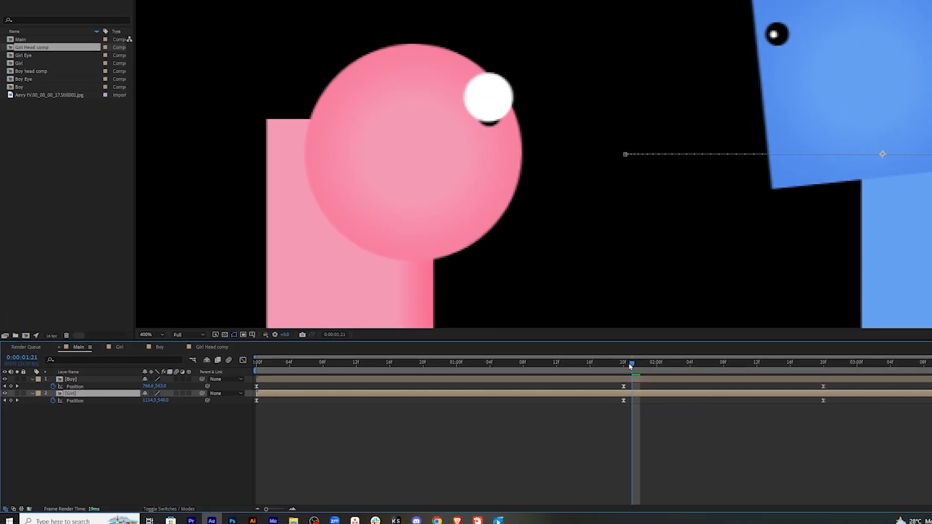
drag(630, 367, 844, 385)
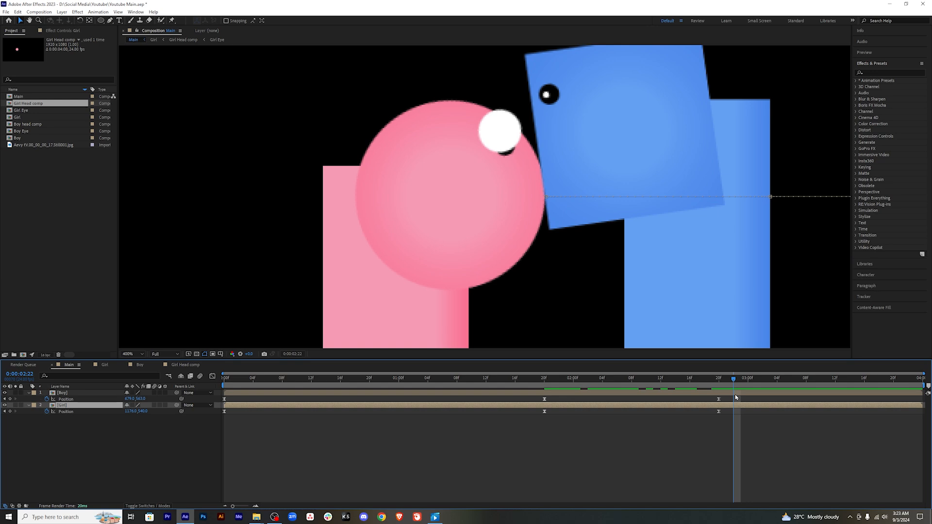
Step: Open the Girl Head comp and add a second position keyframe to the white circle at 0:00:02:22
click(735, 395)
click(736, 401)
double_click(738, 405)
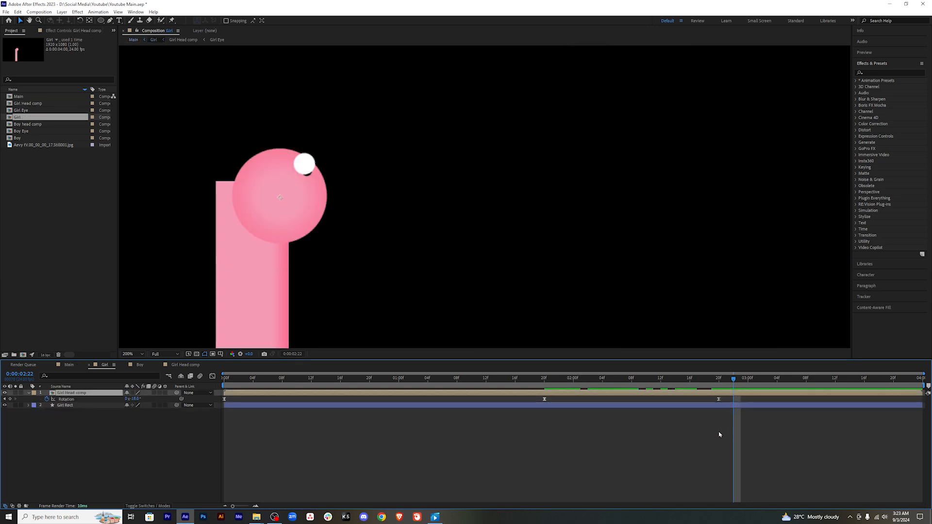
double_click(761, 393)
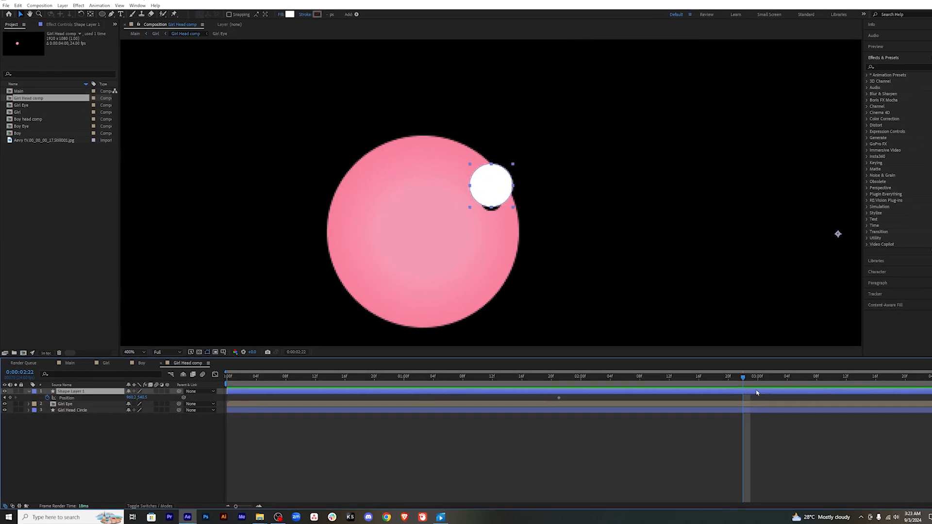
click(8, 376)
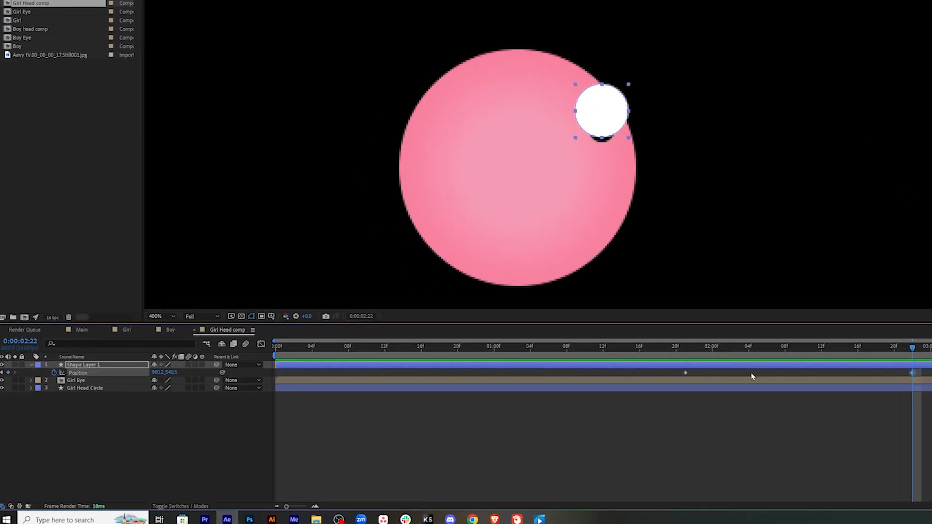
Step: At 0:00:01:21, raise the white circle above the girl's eye to a Y position of 527.5 and ease both position keyframes
drag(908, 352, 685, 349)
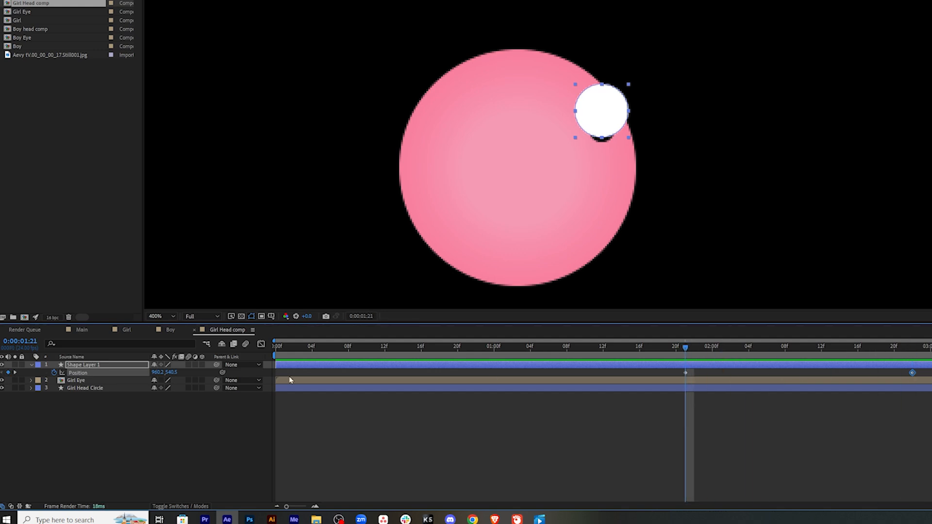
drag(176, 378, 171, 373)
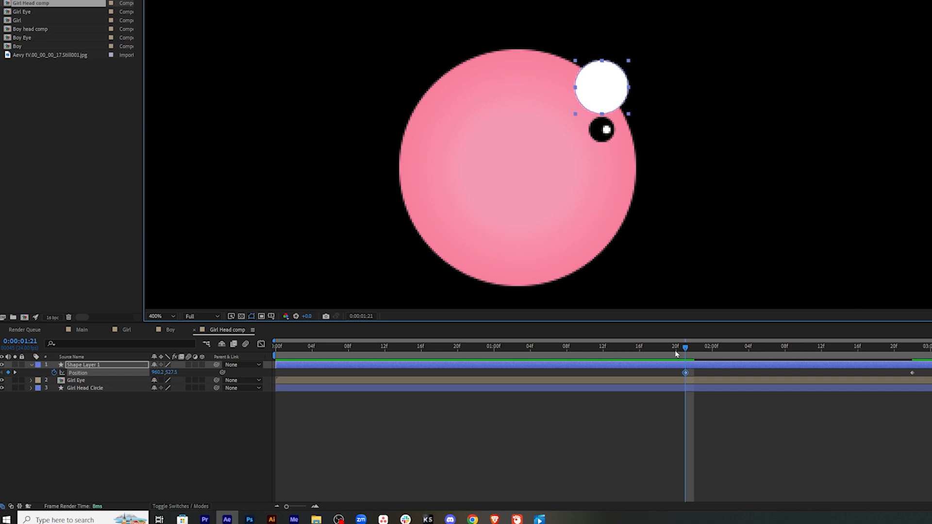
mouse_move(685, 350)
mouse_down()
mouse_move(923, 353)
mouse_move(667, 350)
mouse_up()
drag(636, 469, 928, 366)
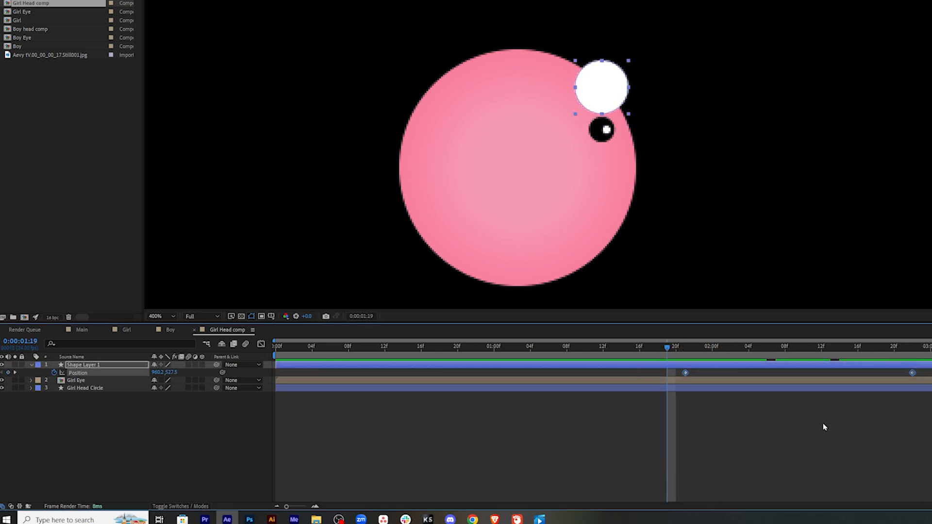
drag(773, 352, 693, 349)
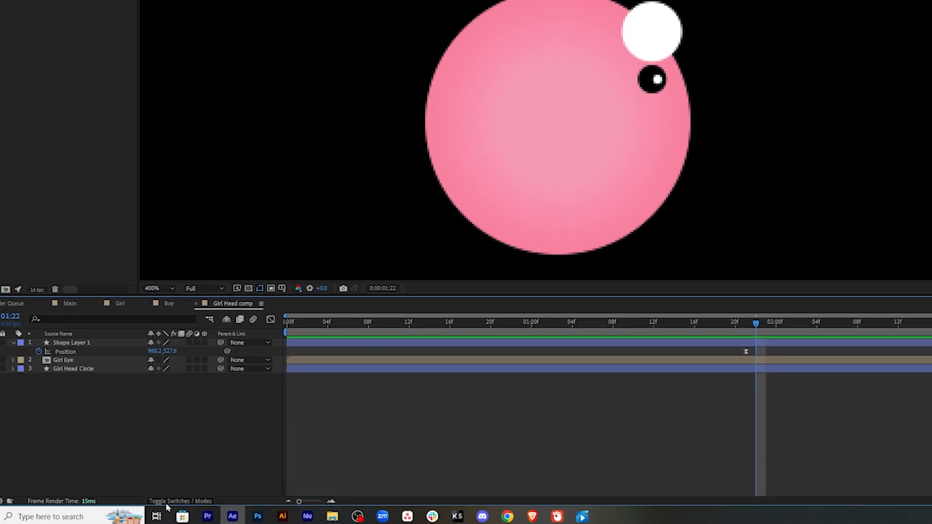
Step: Use the white circle layer as the Girl Eye layer's track matte and invert the matte
click(165, 505)
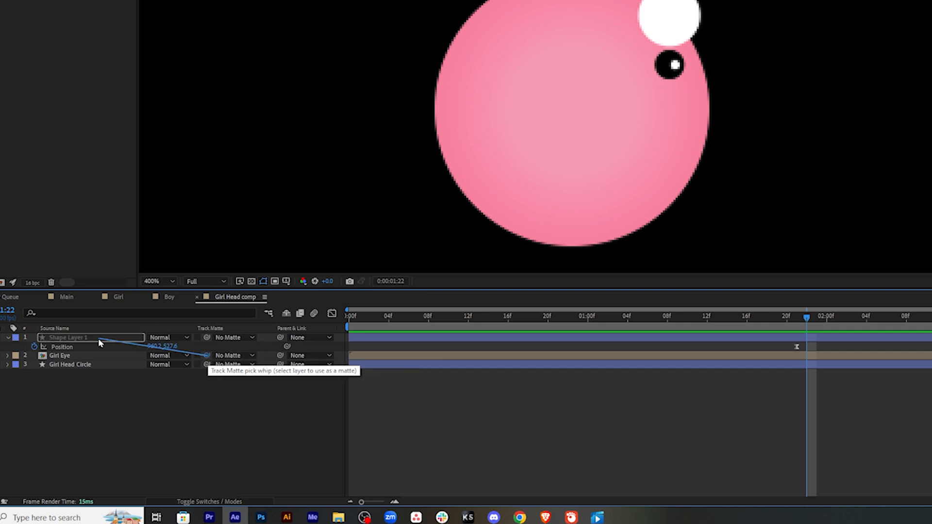
drag(98, 338, 98, 339)
drag(796, 318, 931, 321)
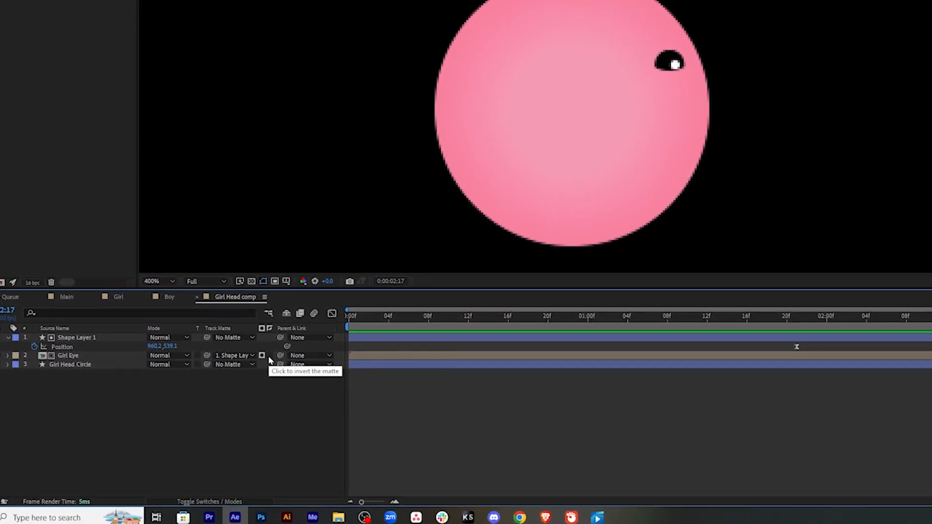
click(270, 359)
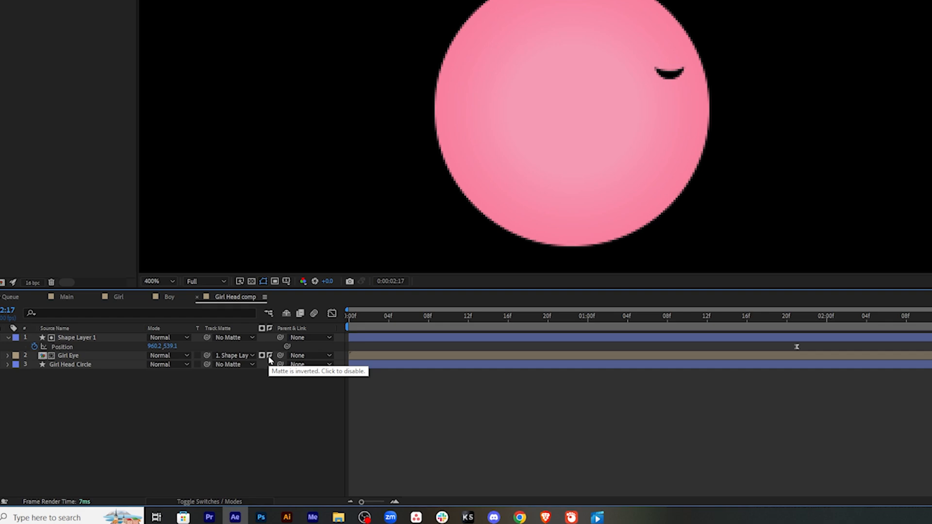
Step: Check the girl's eye closing between 0:00:01:21 and 0:00:02:22, and preview it together with the heads meeting in Main
drag(788, 344, 785, 338)
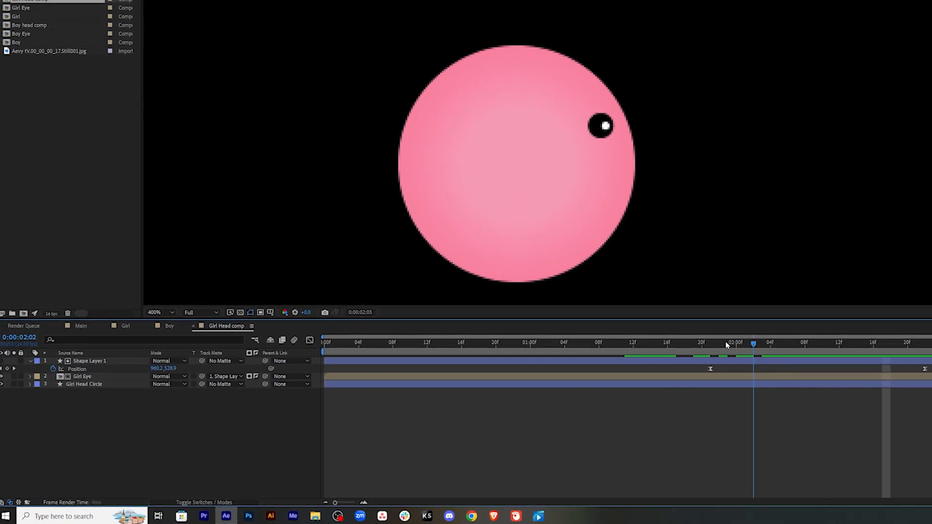
drag(919, 345, 711, 344)
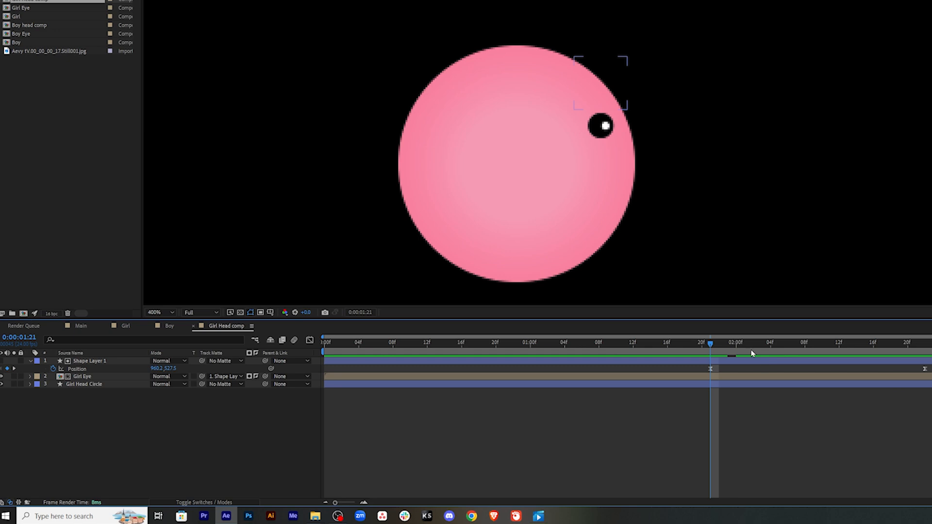
drag(761, 344, 754, 343)
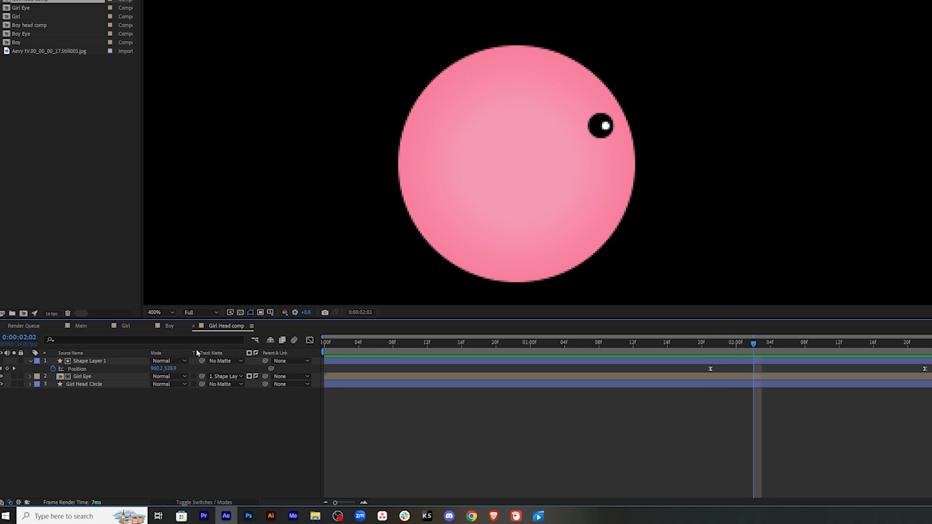
click(107, 377)
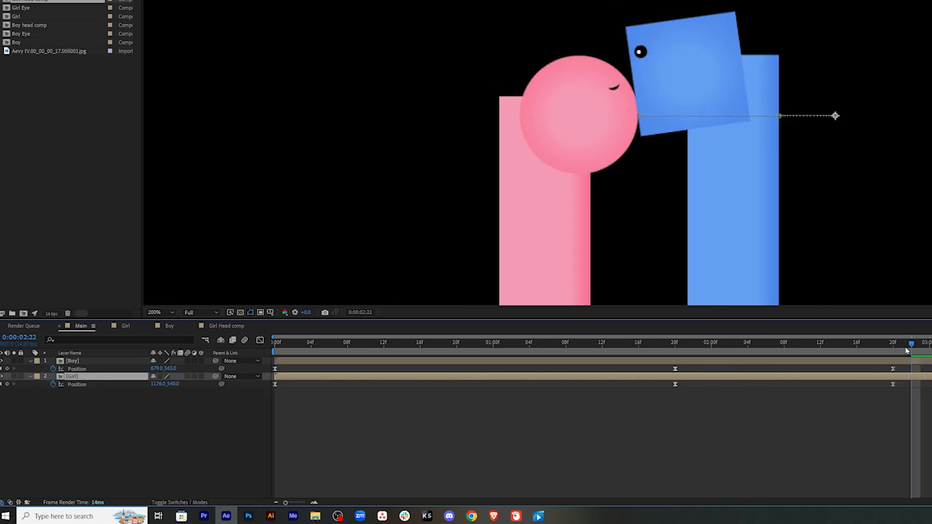
drag(906, 350, 653, 354)
key(space)
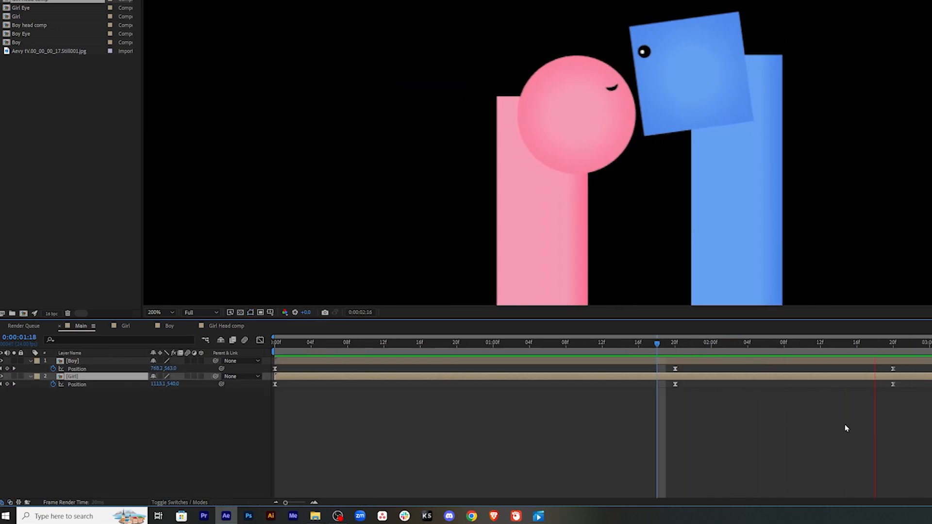
mouse_move(699, 342)
mouse_down()
mouse_move(632, 342)
mouse_move(701, 343)
mouse_up()
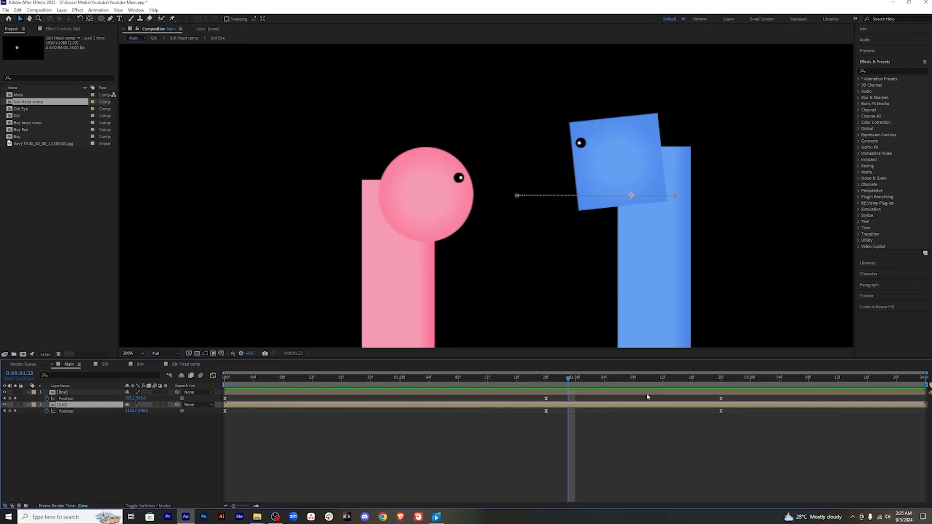
Step: In the Boy head comp at 0:00:01:21, draw a white circle as a separate shape layer over the upper part of the boy's eye
double_click(593, 394)
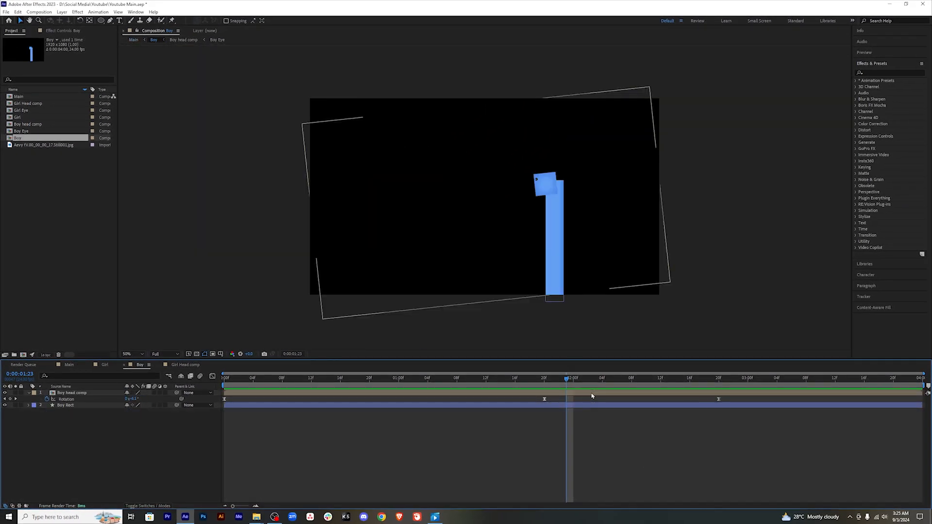
double_click(593, 394)
scroll(594, 238, up, 2)
key(h)
drag(743, 187, 526, 244)
drag(562, 380, 553, 384)
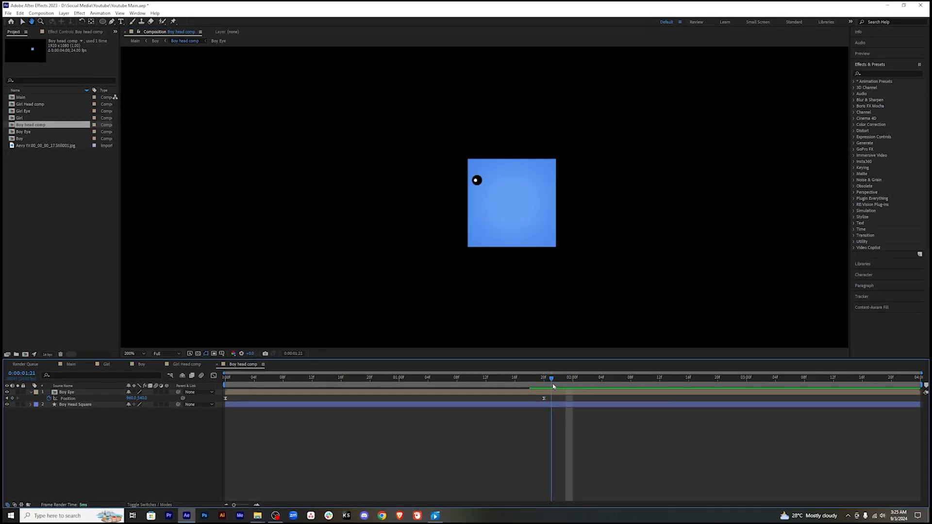
click(68, 366)
click(245, 365)
key(q)
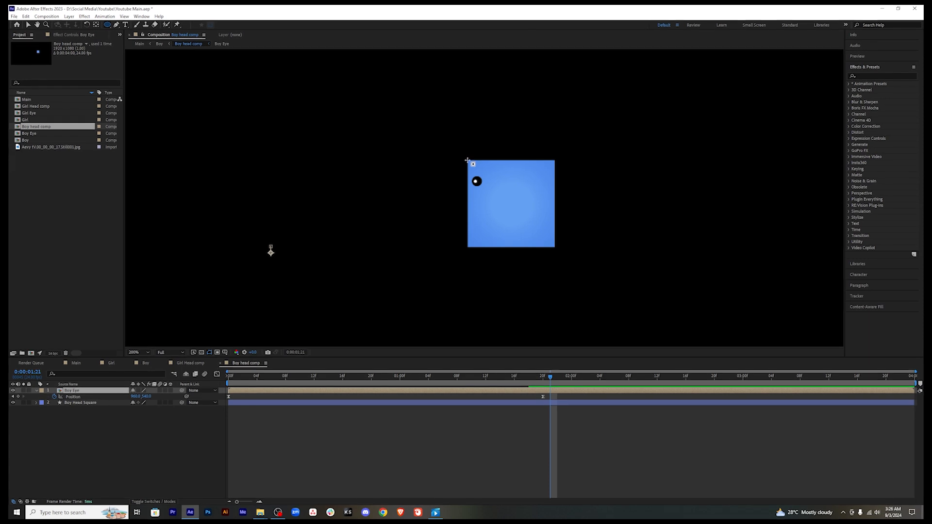
drag(468, 160, 487, 182)
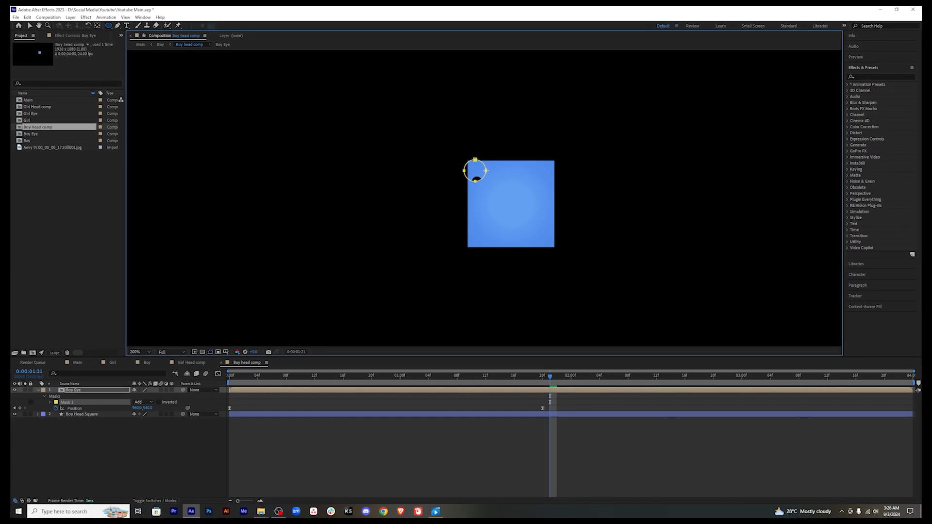
key(ctrl+z)
drag(464, 154, 494, 182)
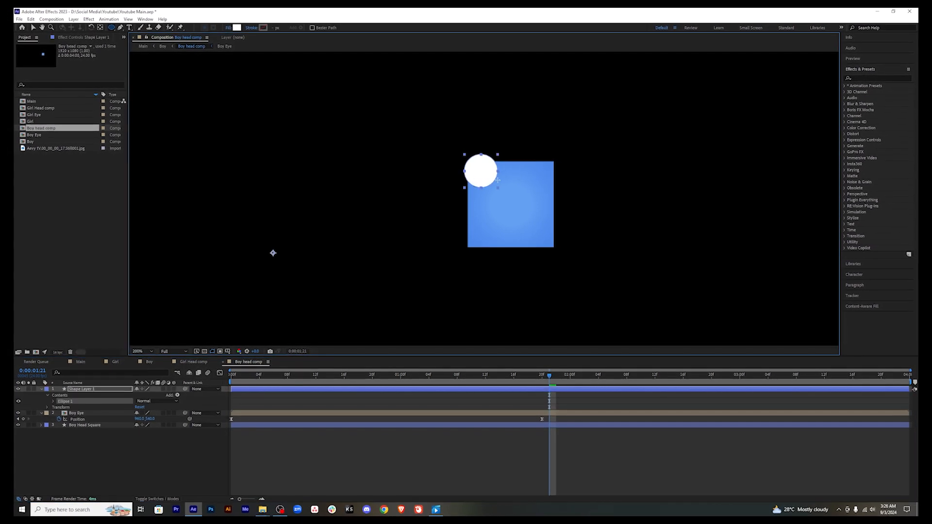
Step: Animate the circle's position with eased keyframes from above the boy's eye at 0:00:01:21 to mostly covering it at 0:00:02:22, and save the project
click(562, 390)
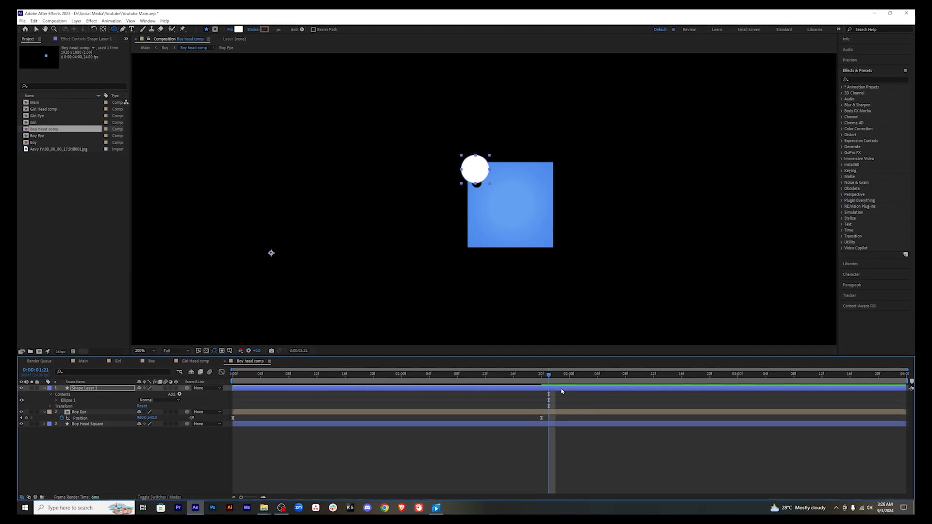
key(p)
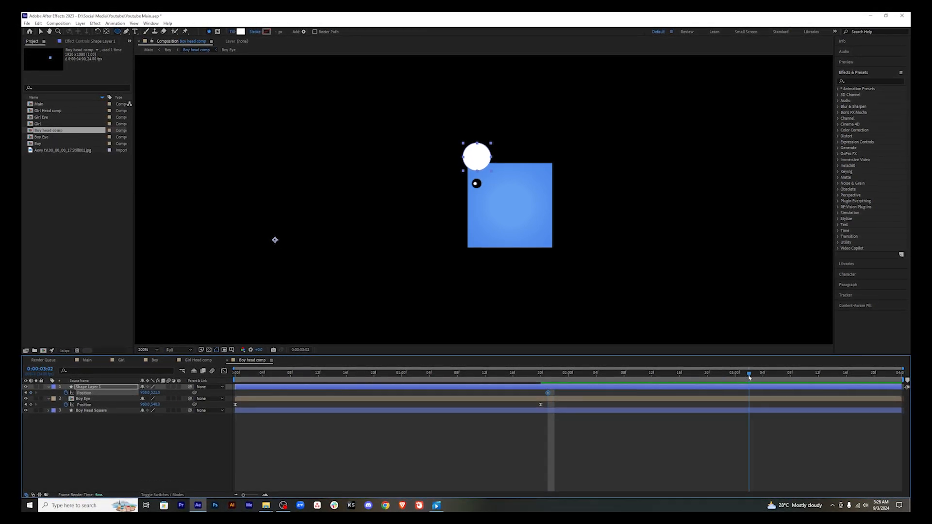
click(87, 360)
drag(834, 374, 719, 383)
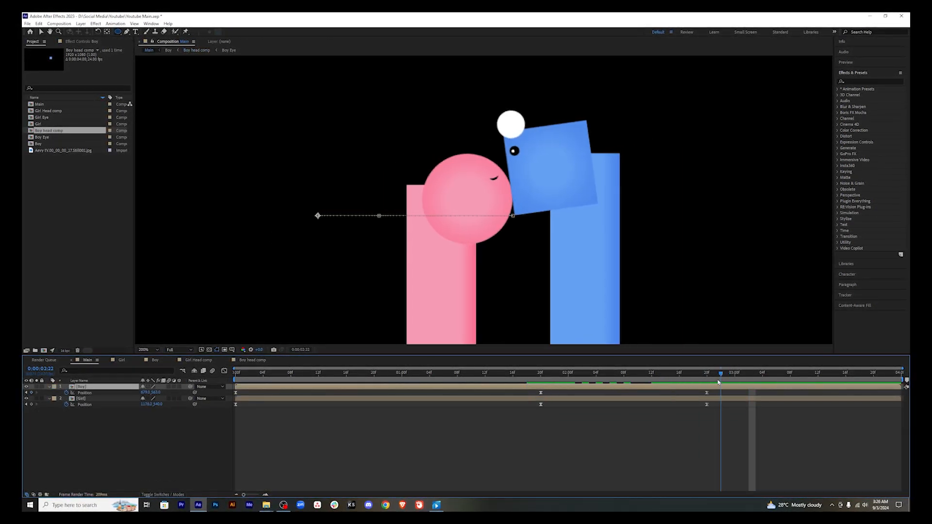
click(253, 360)
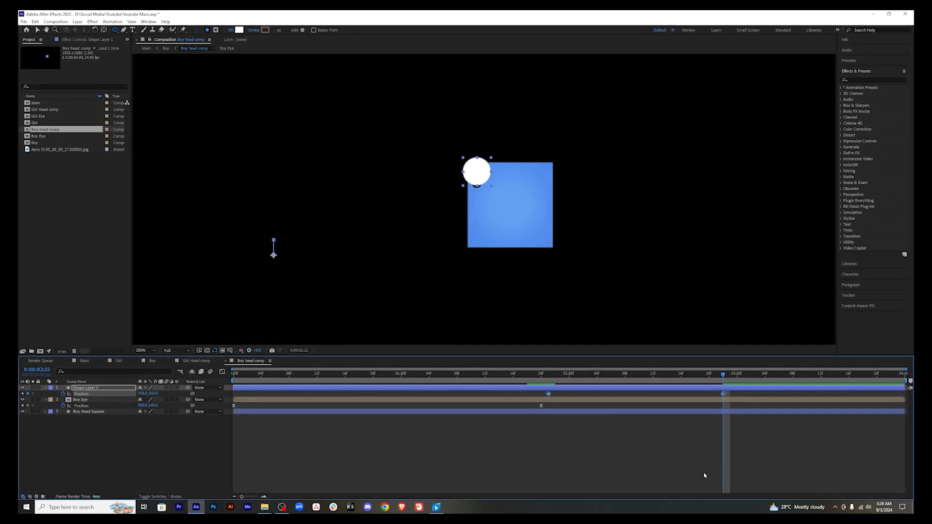
key(ctrl+s)
Step: In the Boy head comp, use the white circle layer as an inverted track matte for the Boy Eye layer
click(82, 363)
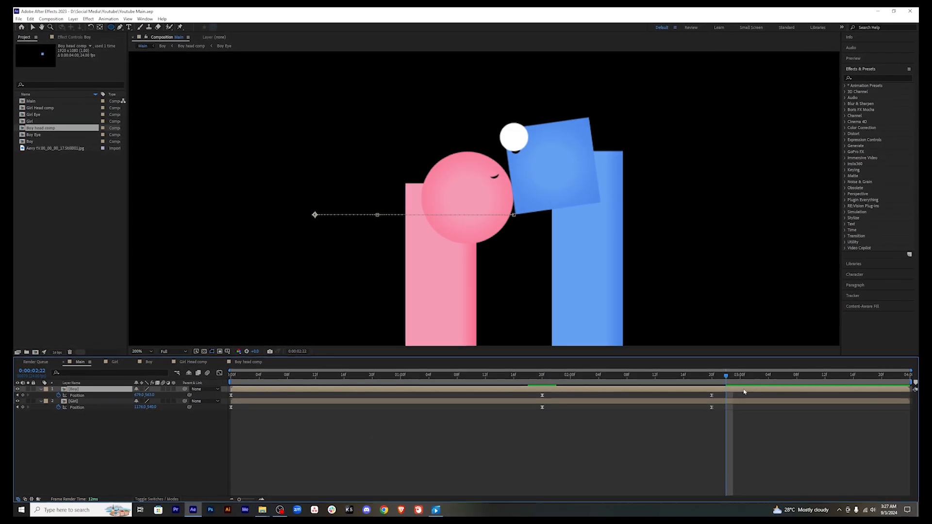
double_click(744, 390)
click(157, 499)
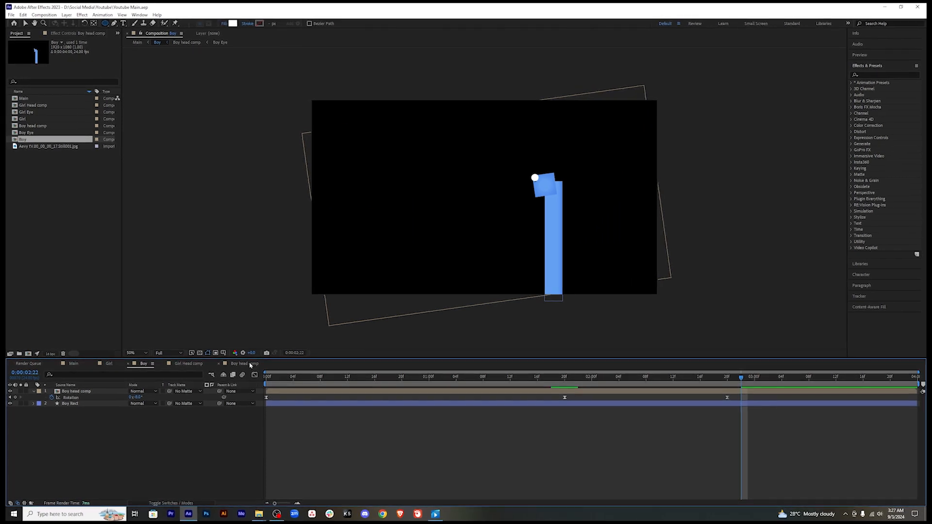
click(250, 364)
click(166, 502)
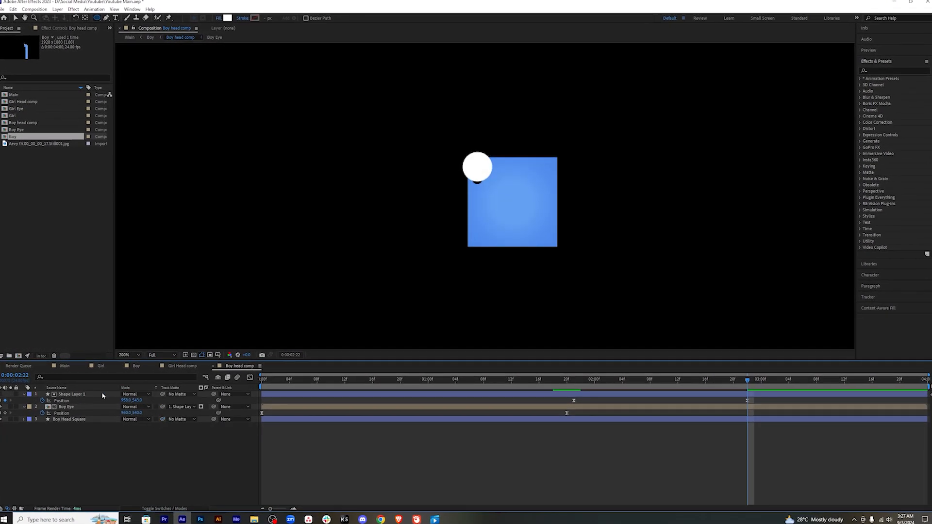
drag(102, 396, 101, 396)
click(205, 407)
Step: Play the whole animation in Main from the start and check how both eyes close as the heads meet
click(65, 366)
click(146, 371)
click(146, 371)
key(space)
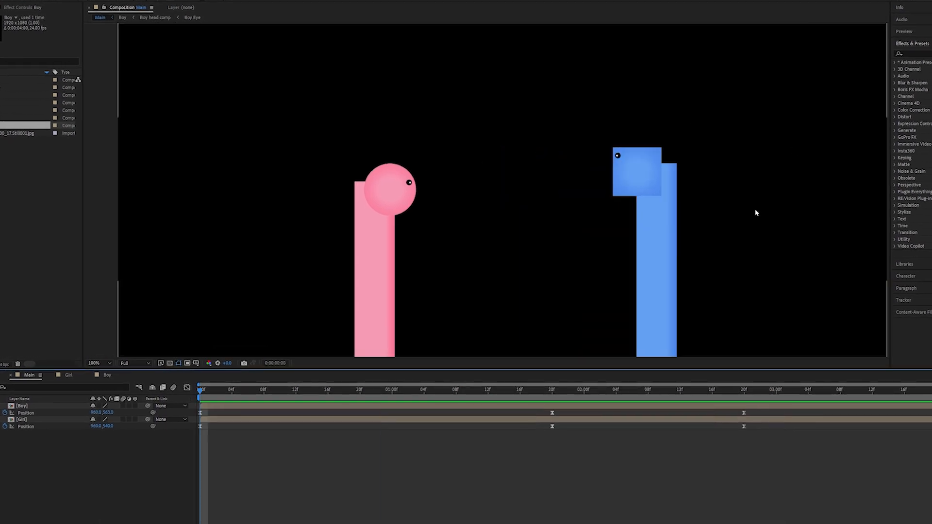
scroll(748, 222, down, 1)
key(space)
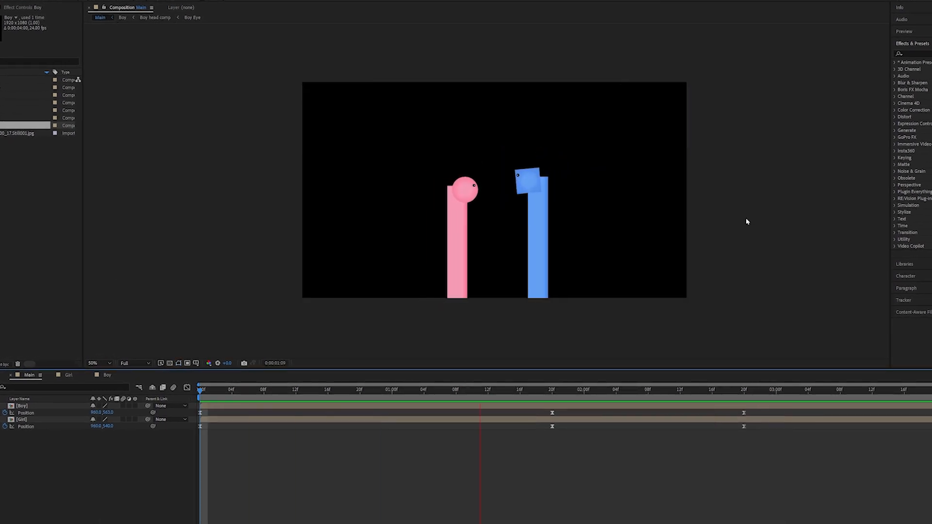
scroll(747, 222, up, 1)
click(831, 390)
drag(832, 396, 482, 390)
key(space)
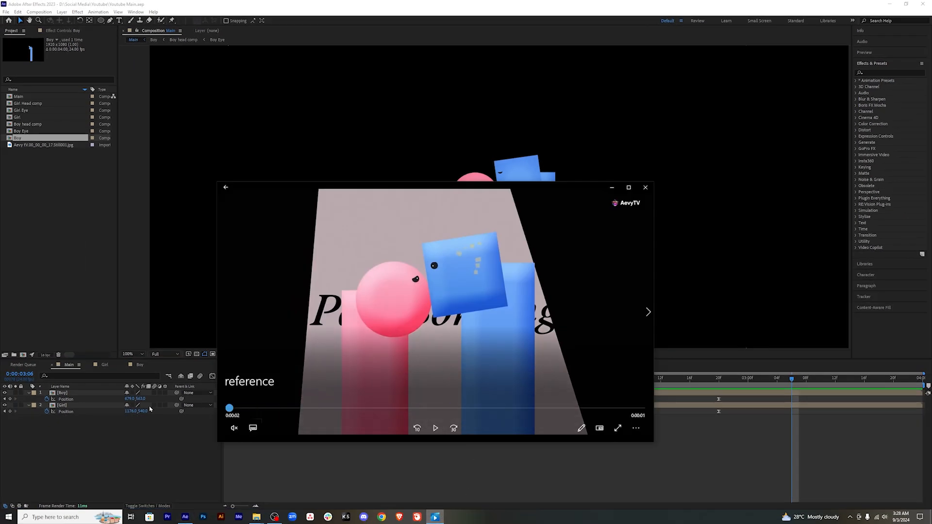
Step: Replay the reference video, examine when each eye begins closing, and return to the moment the heads meet in Main
click(288, 325)
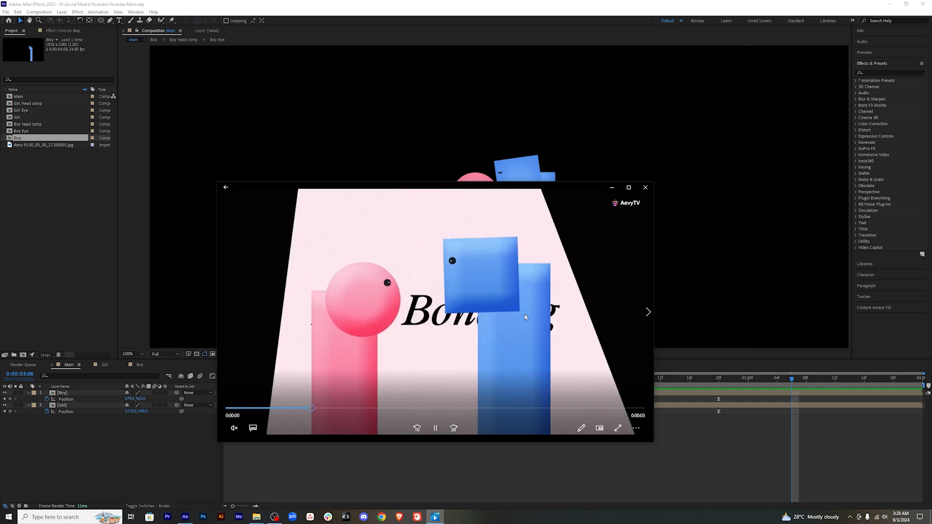
click(546, 316)
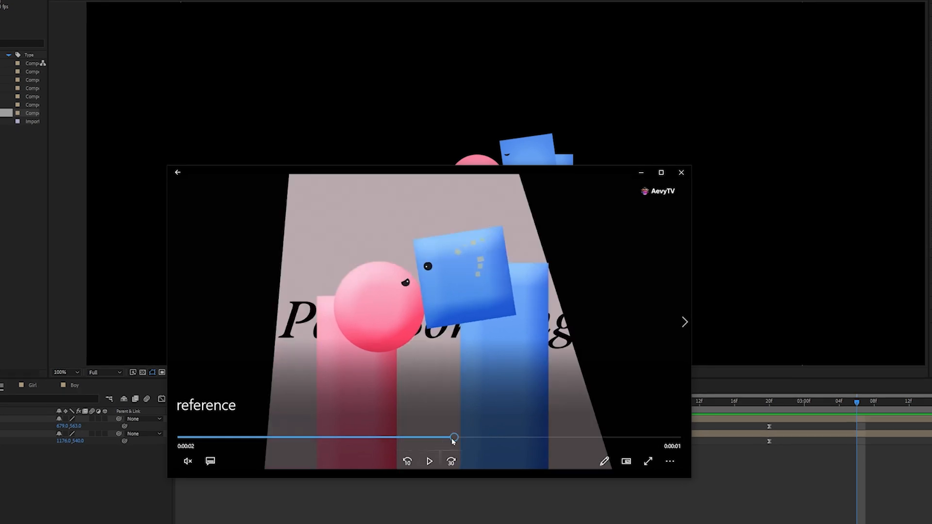
drag(454, 440, 431, 442)
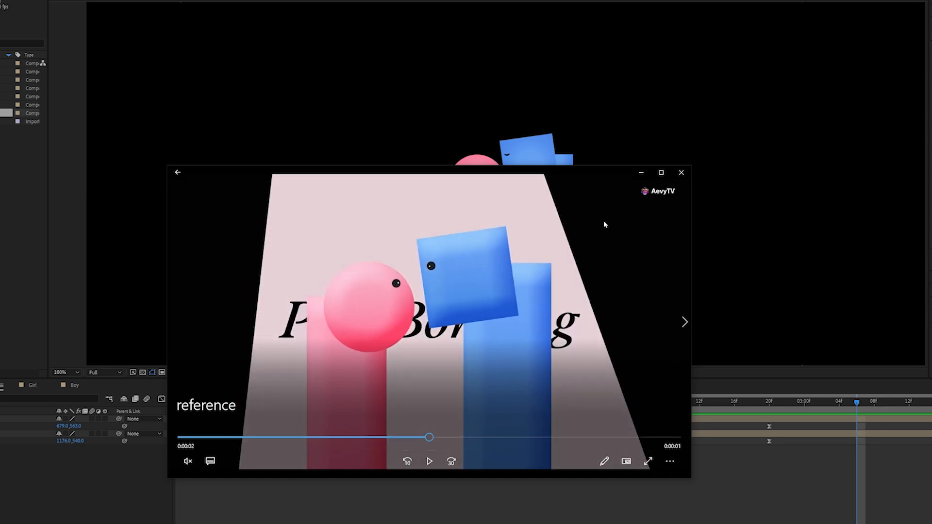
click(682, 172)
click(762, 402)
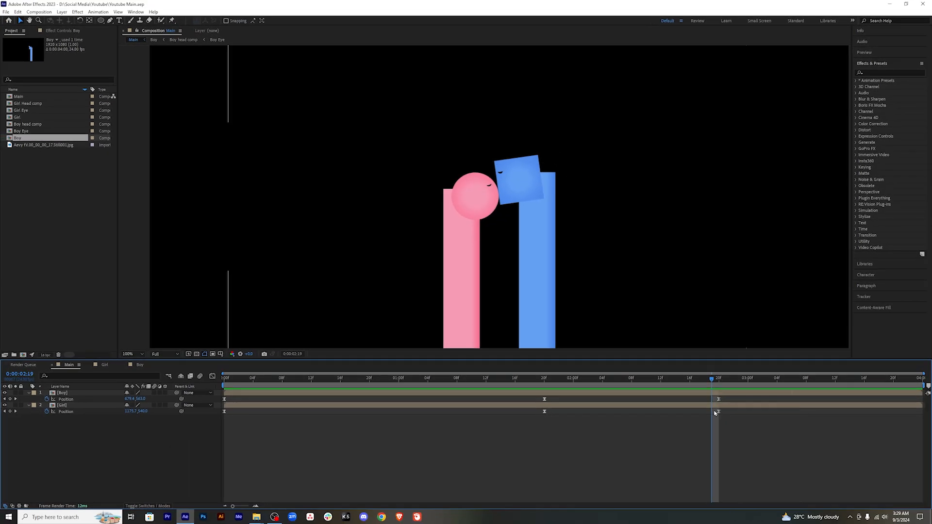
Step: Open the Girl comp and draw a short curved open path with the Pen tool on the upper part of the girl's head
click(719, 407)
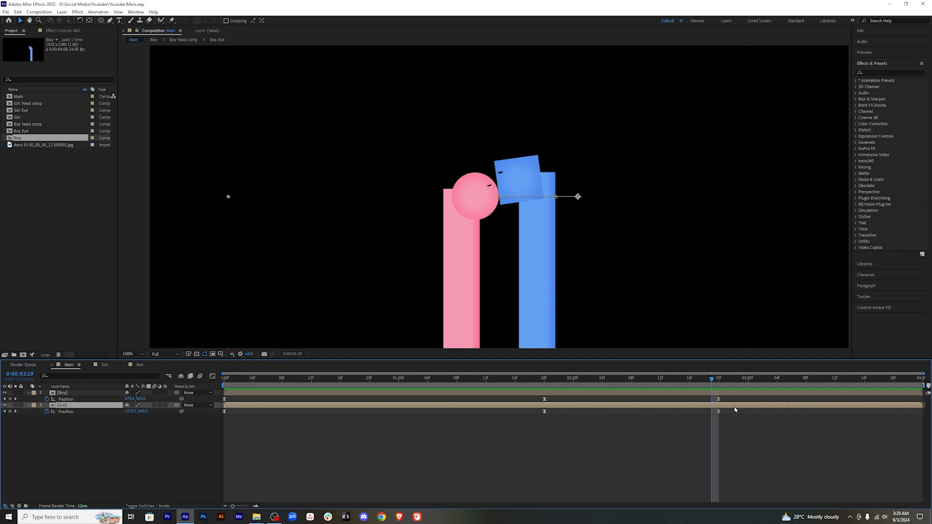
double_click(735, 406)
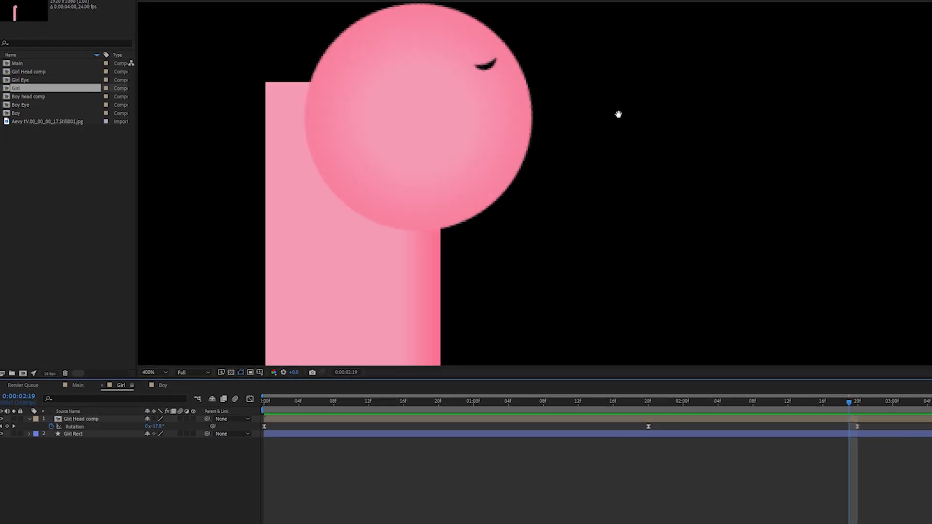
drag(618, 115, 746, 200)
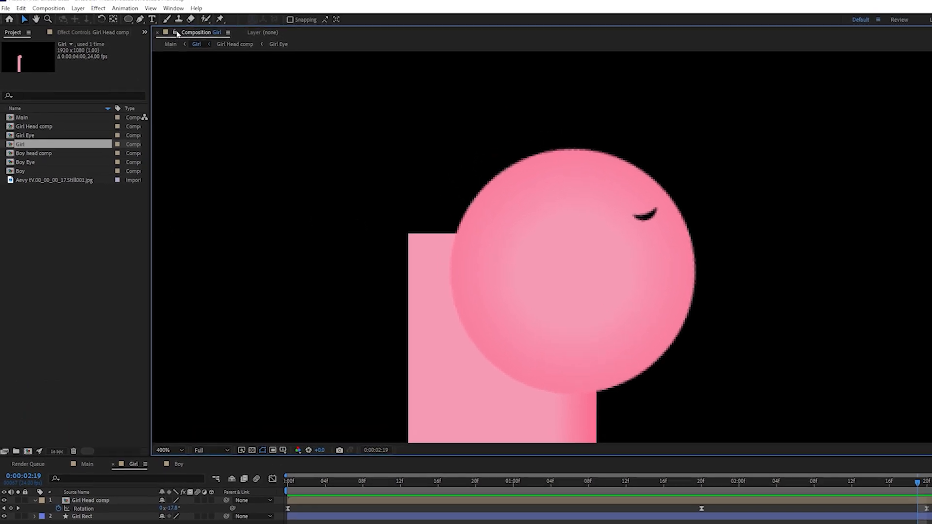
click(141, 23)
click(150, 502)
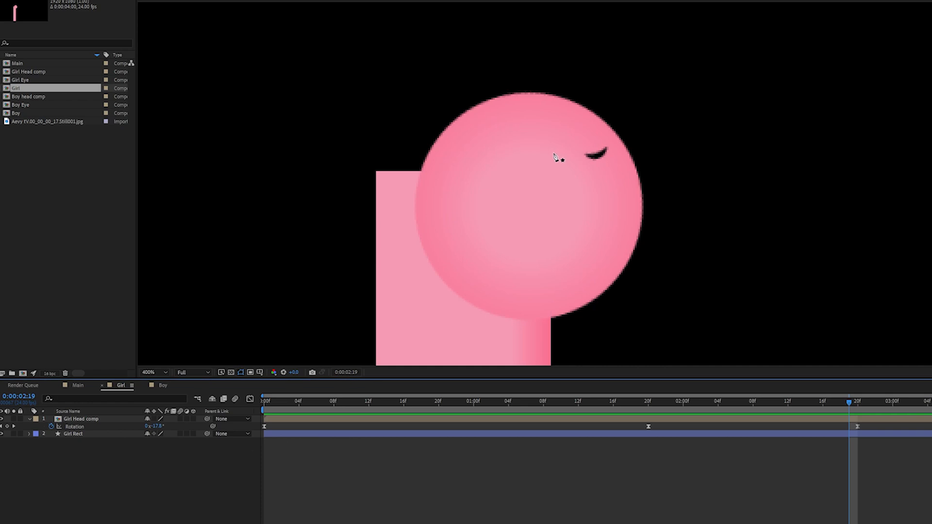
drag(564, 130, 555, 141)
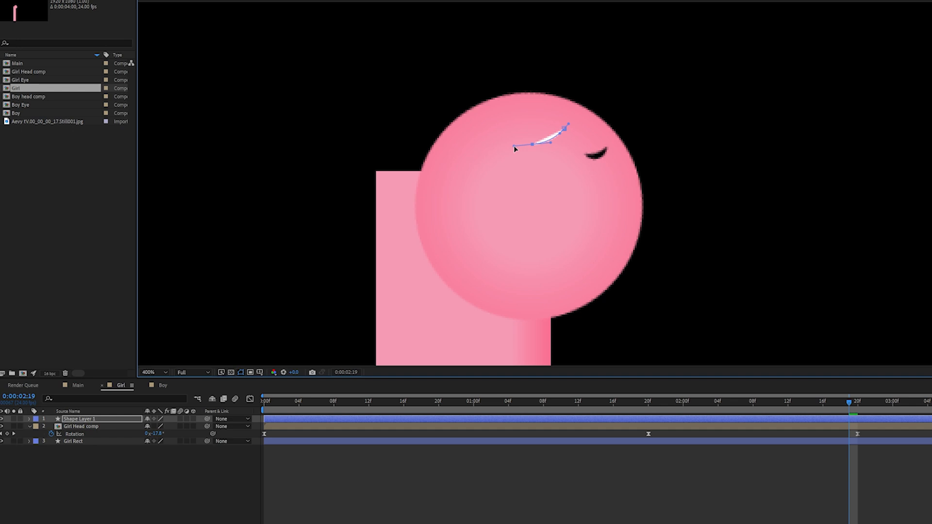
key(ctrl+z)
Step: Set the curved path's fill to none, give it a yellow FFF600 stroke, and reduce the stroke width to a short thick band
click(262, 29)
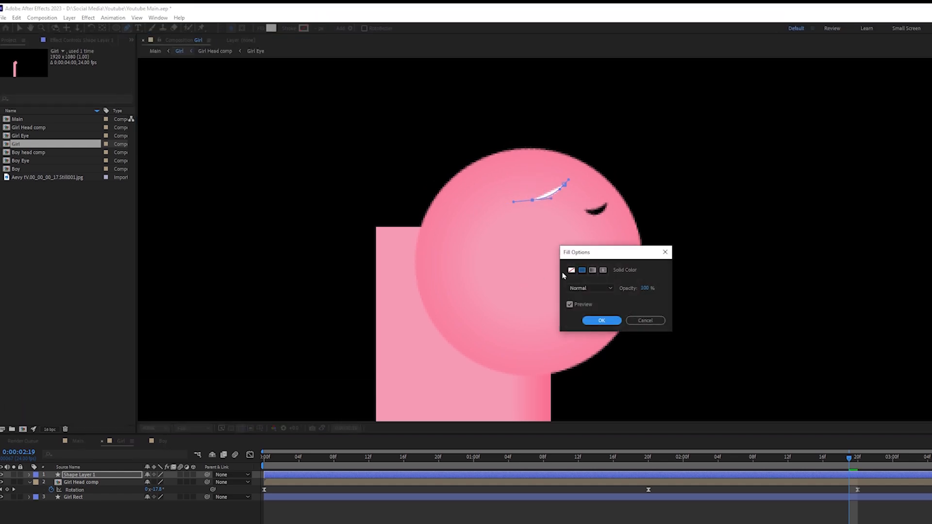
click(572, 270)
click(602, 321)
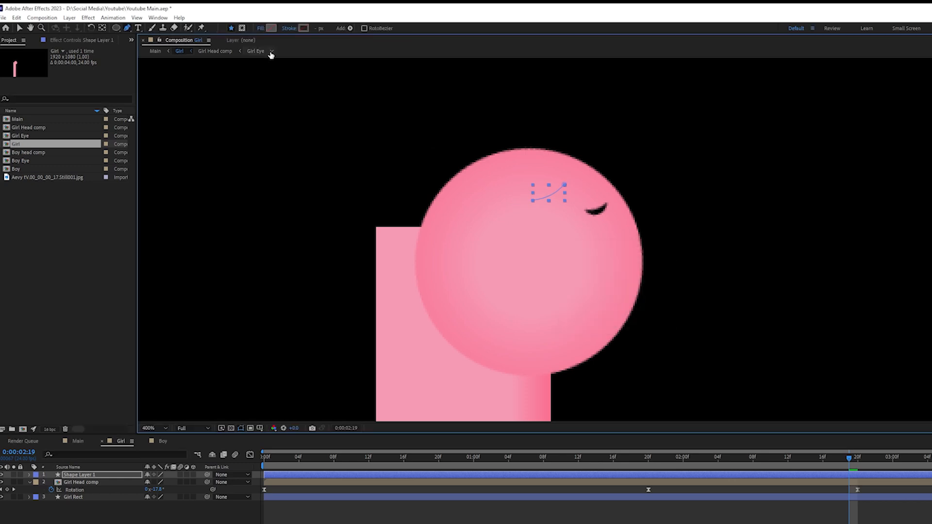
click(303, 29)
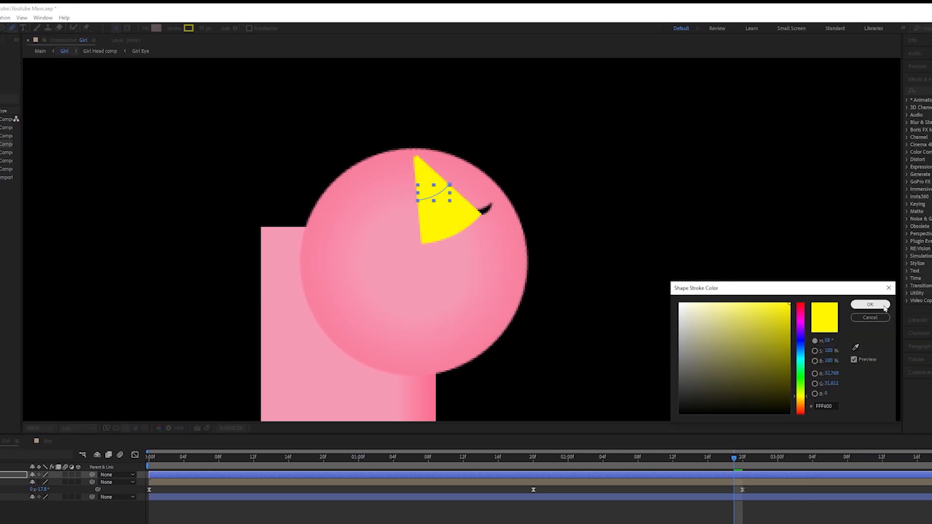
click(873, 307)
drag(202, 29, 185, 31)
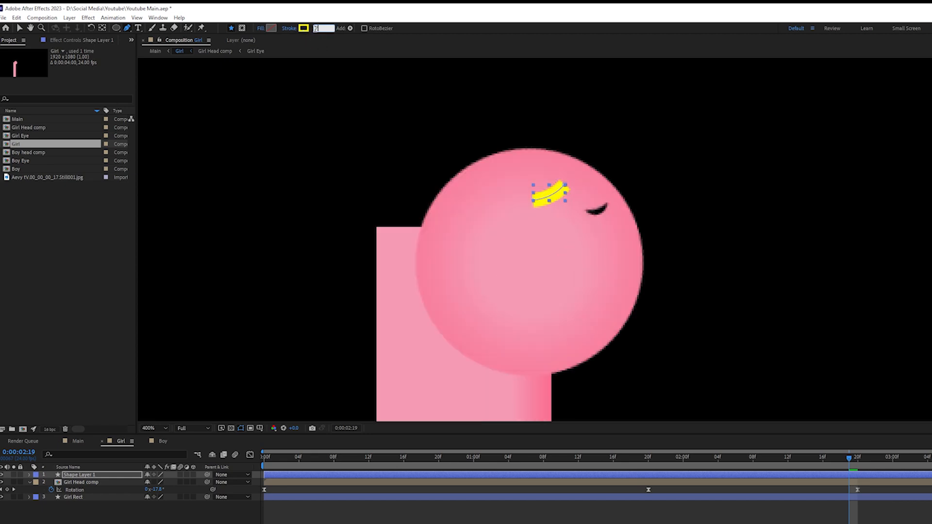
click(868, 504)
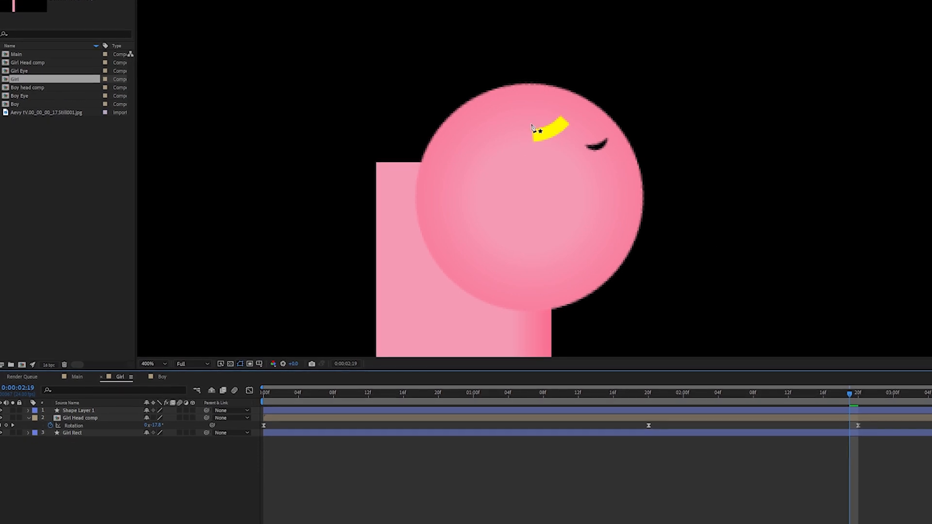
Step: Draw a second curved yellow stroke above and beside the first as a separate shape layer, removing its extra last point
drag(543, 113, 526, 113)
click(503, 128)
click(496, 142)
click(469, 164)
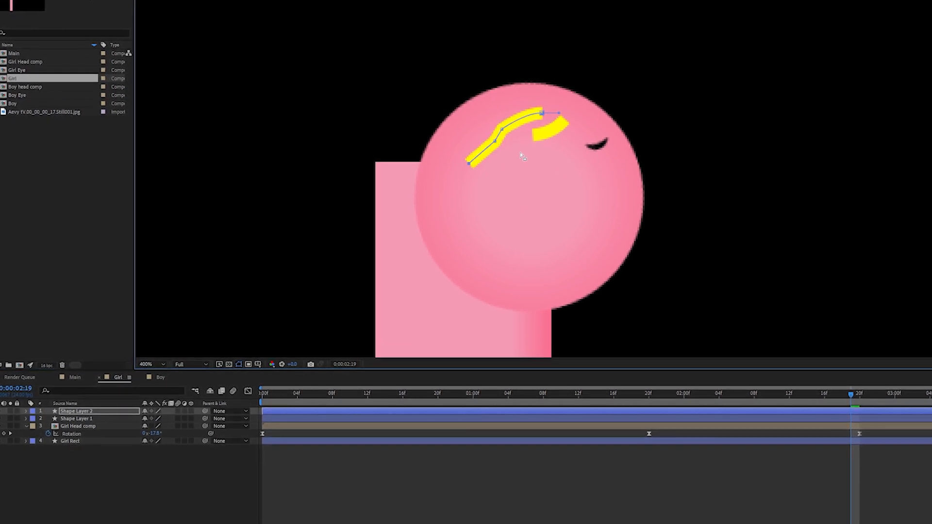
key(ctrl+z)
Step: Add two separate yellow strokes on the girl's head: a curved one below the second stroke and an angular V-shaped one beside it
click(474, 152)
drag(498, 157, 513, 151)
click(522, 140)
click(918, 476)
click(448, 140)
click(477, 139)
click(475, 109)
click(830, 481)
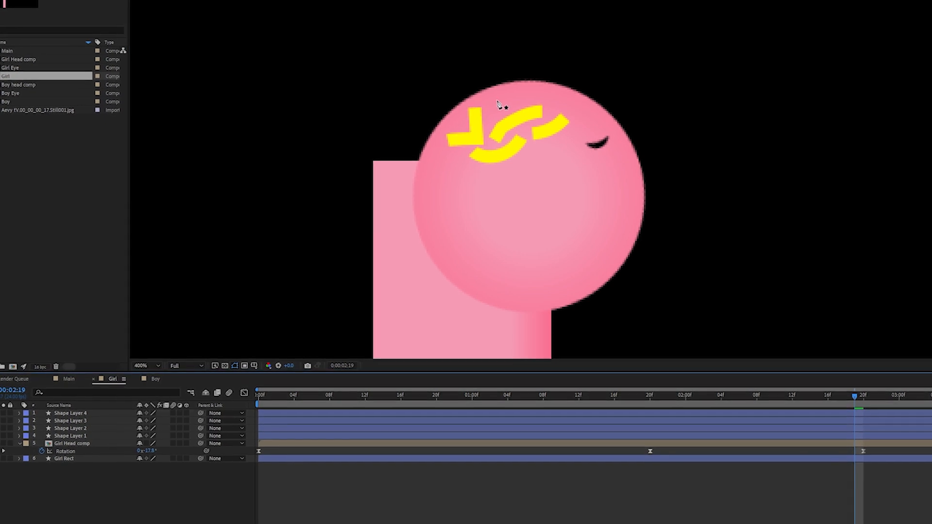
Step: Add a short straight yellow stroke near the top of the girl's head and a small angled one near the head's left edge
click(491, 110)
click(510, 101)
click(790, 501)
click(436, 160)
click(458, 155)
click(458, 174)
click(872, 514)
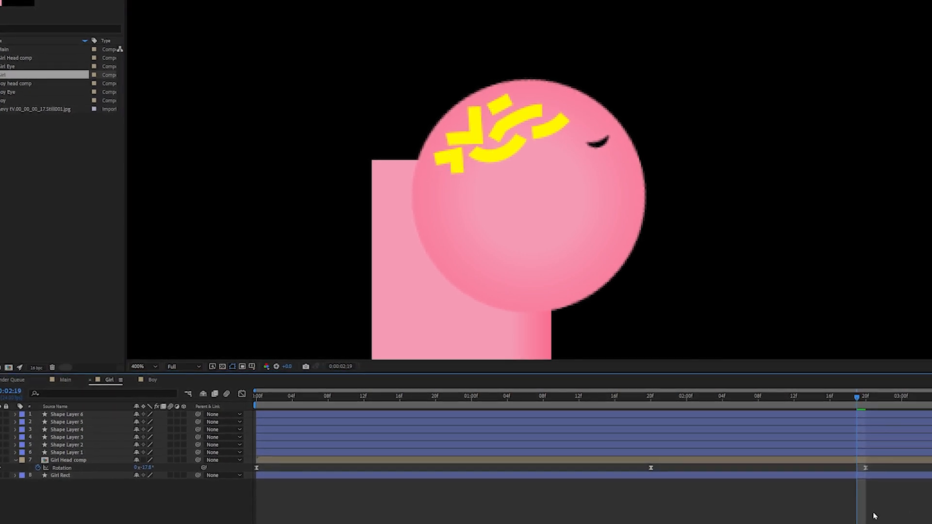
Step: Add a Trim Paths operator to the contents of Shape Layer 6 in the Girl composition
scroll(627, 200, down, 1)
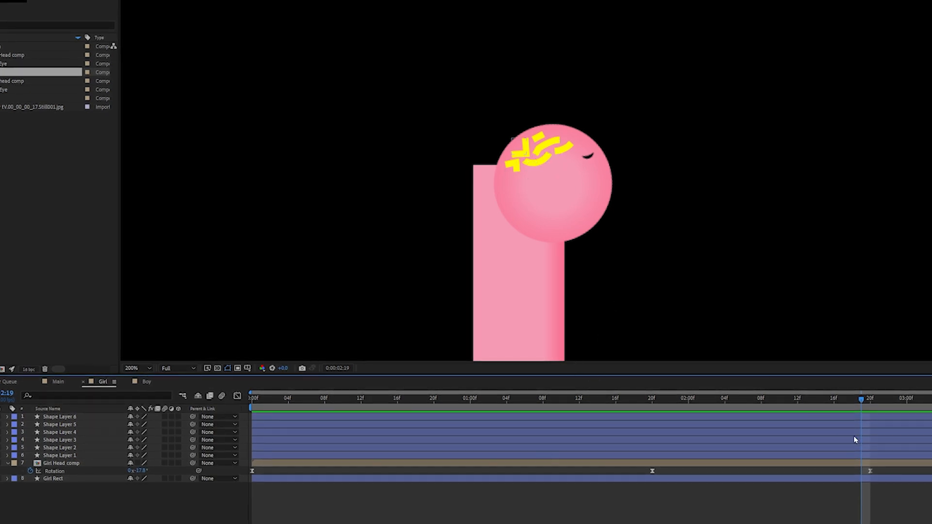
click(61, 417)
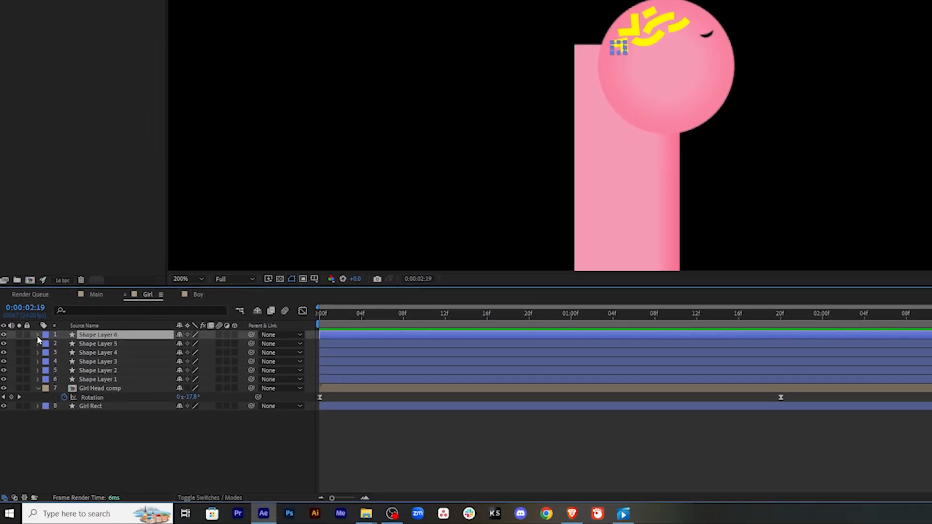
click(38, 335)
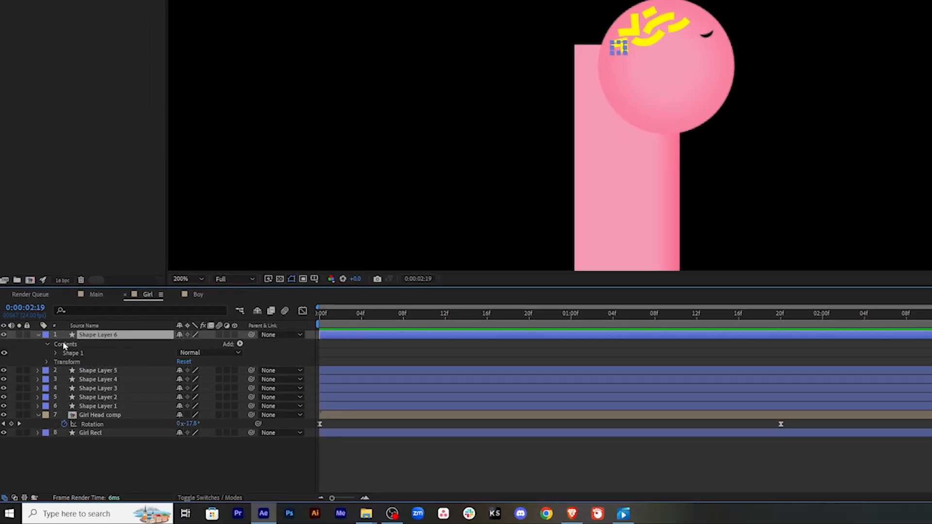
click(240, 345)
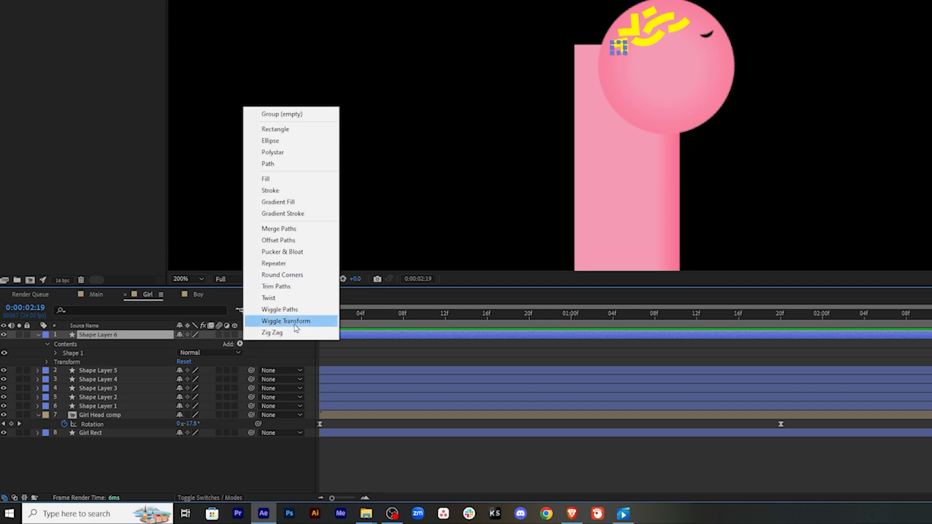
click(303, 282)
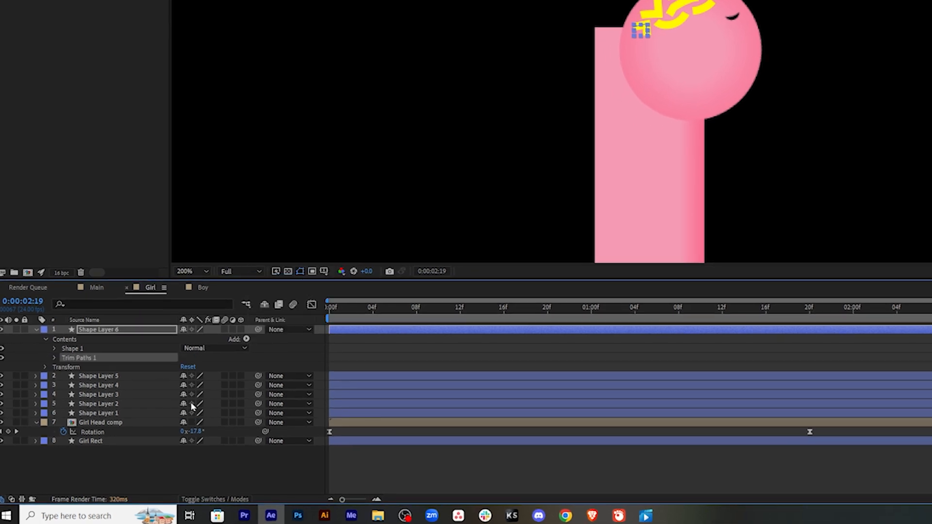
Step: Keyframe Shape Layer 6's Trim Paths End from 0% at 0:00:02:21 to 100% at 0:00:03:04
click(54, 358)
drag(928, 310, 812, 315)
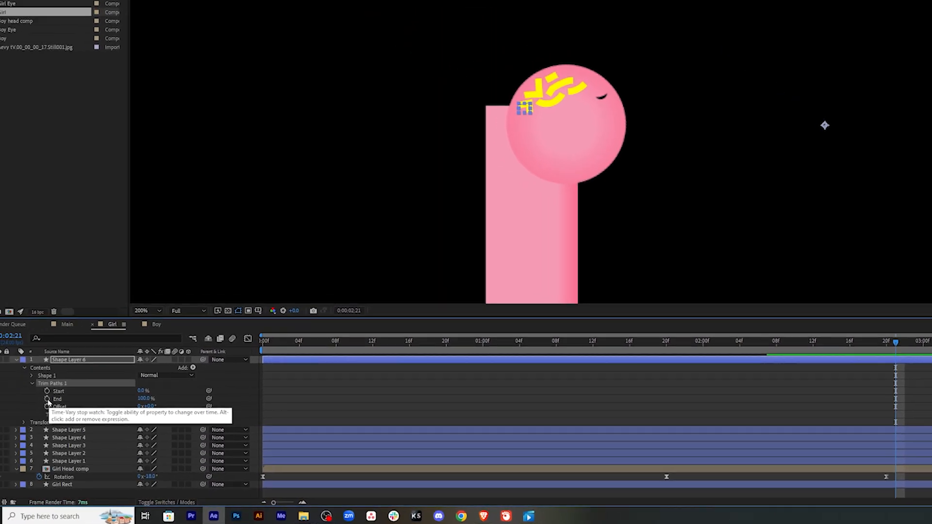
click(58, 401)
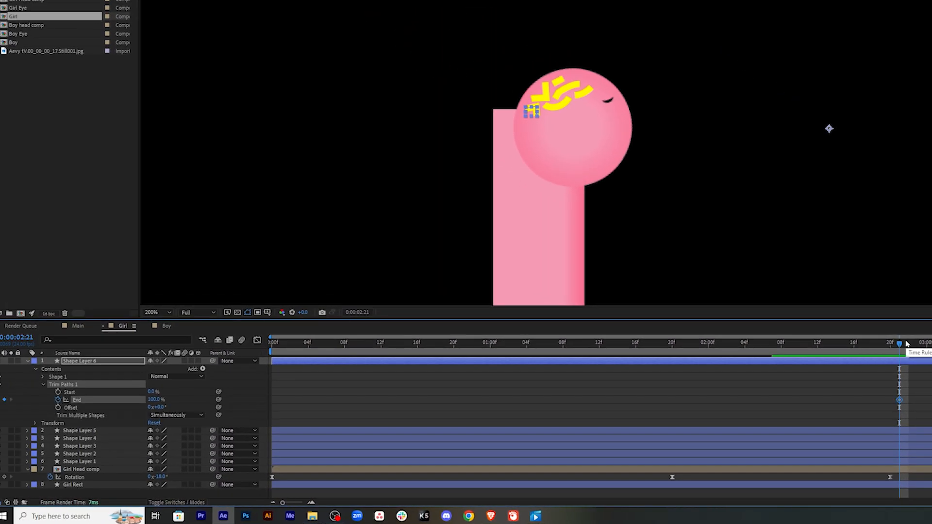
drag(901, 344, 870, 344)
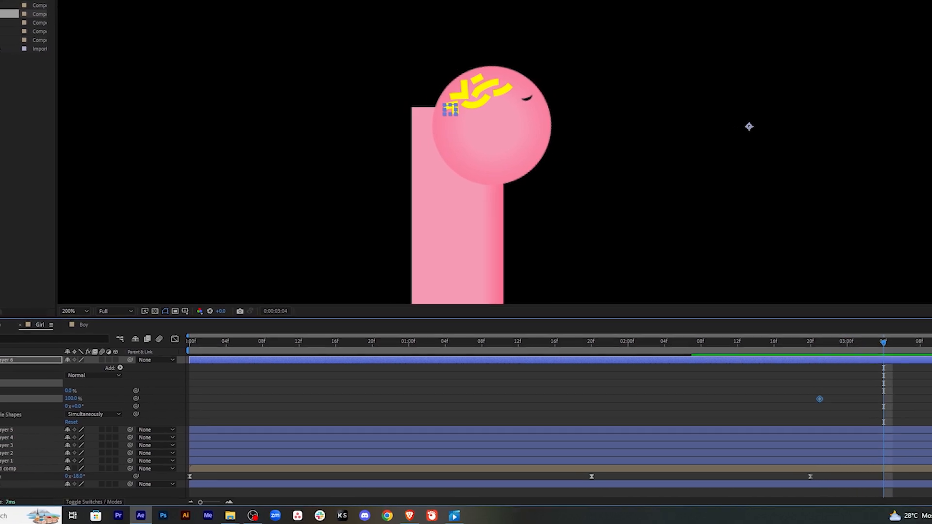
click(11, 395)
drag(884, 343, 781, 345)
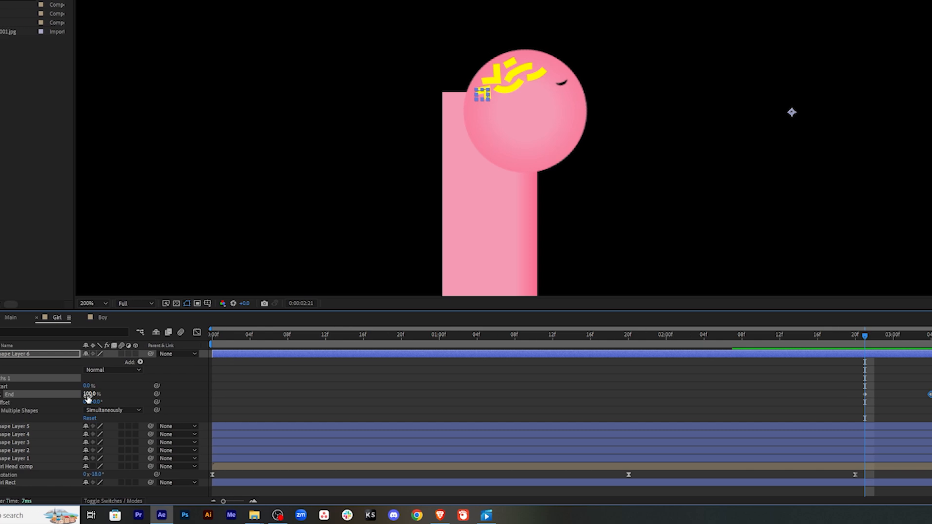
drag(88, 394, 25, 396)
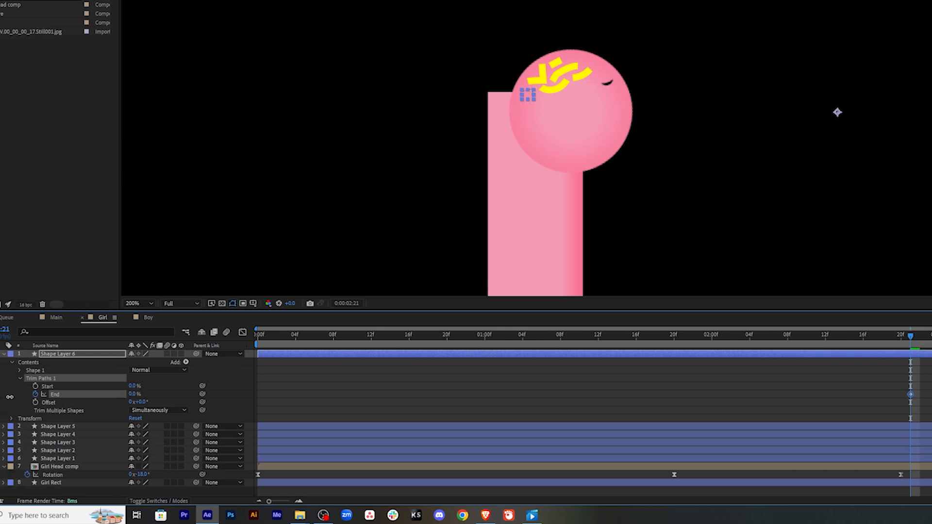
Step: Apply Easy Ease to both Trim Paths End keyframes of Shape Layer 6
click(909, 346)
mouse_move(922, 337)
mouse_down()
mouse_move(931, 338)
mouse_move(911, 338)
mouse_up()
drag(903, 385, 791, 405)
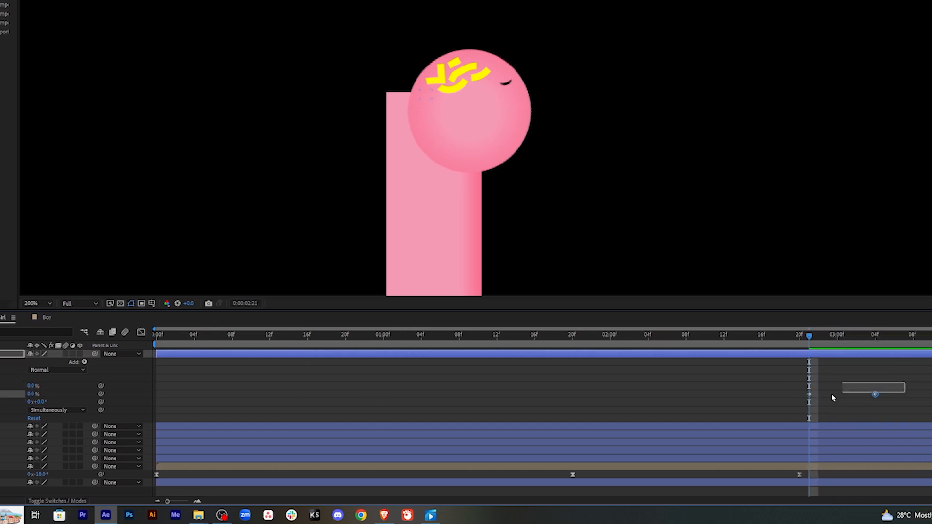
drag(812, 340, 791, 340)
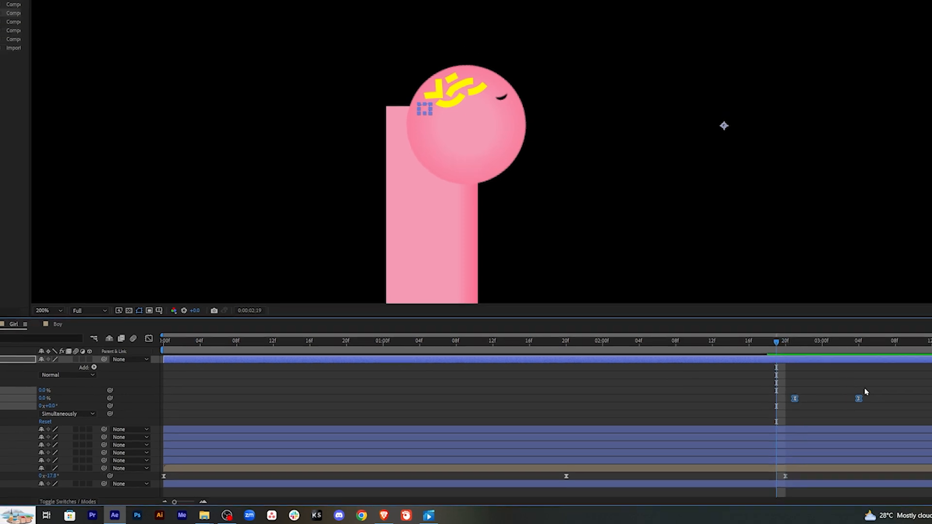
click(904, 365)
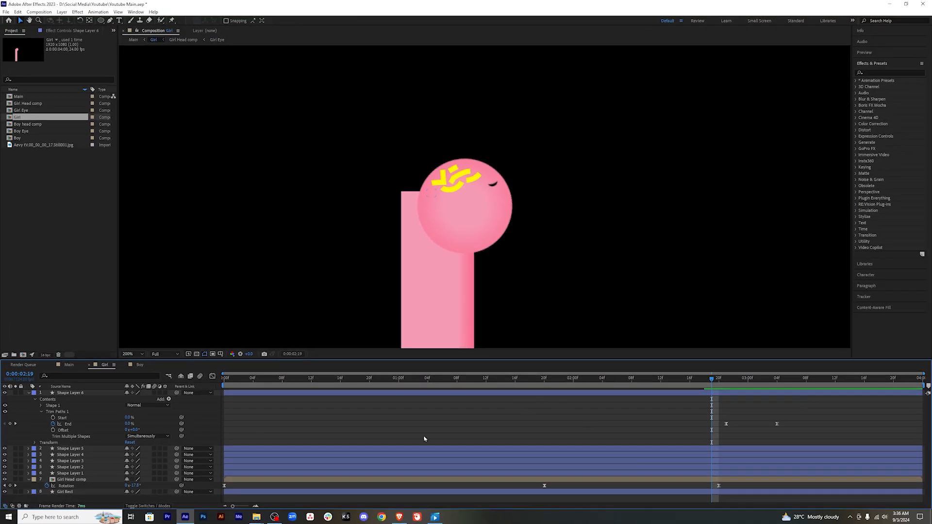
Step: Add a Trim Paths operator to the contents of Shape Layer 5
click(85, 449)
click(84, 456)
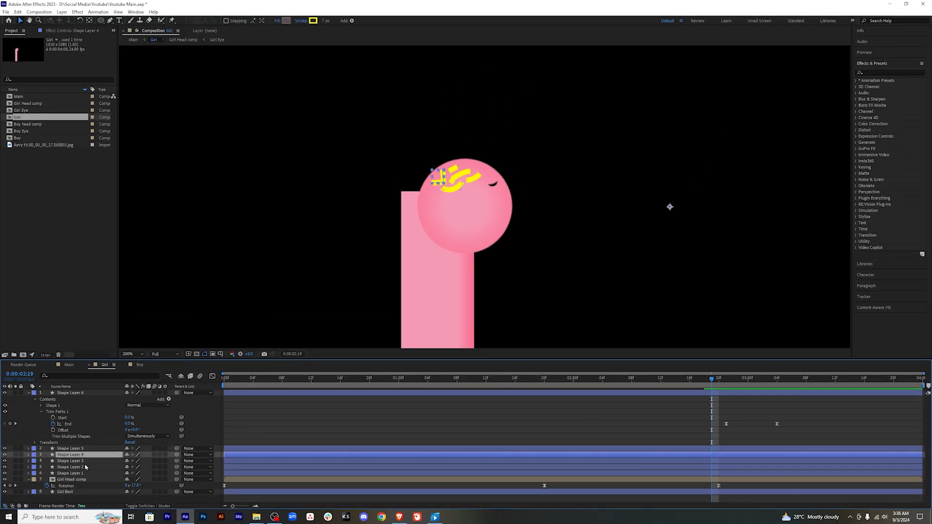
click(85, 473)
click(28, 393)
click(29, 399)
click(111, 399)
click(168, 405)
click(190, 361)
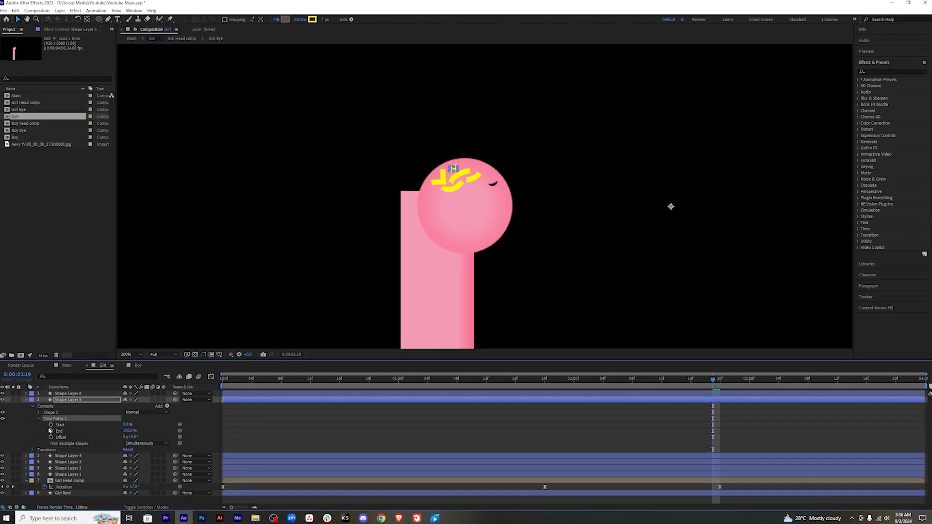
Step: Set eased Trim Paths End keyframes on Shape Layer 5 starting at 0:00:02:19, and save the project
mouse_move(716, 382)
mouse_down()
mouse_move(802, 382)
mouse_move(714, 382)
mouse_up()
click(6, 431)
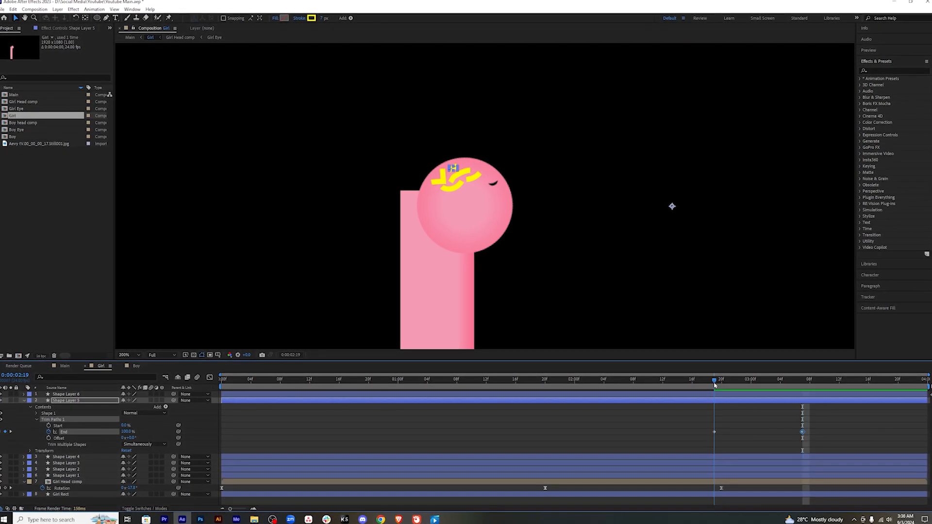
drag(833, 442, 698, 422)
drag(822, 422, 672, 434)
key(u)
key(ctrl+s)
Step: Check Shape Layer 5's stroke reveal over time and adjust its Trim Paths End keyframes
mouse_move(716, 382)
mouse_down()
mouse_move(830, 382)
mouse_move(698, 382)
mouse_up()
click(704, 471)
drag(699, 382, 806, 381)
click(496, 402)
click(20, 401)
drag(122, 434, 853, 429)
click(853, 429)
Step: Add a Trim Paths operator to Shape Layer 4 with the current time at 0:00:02:22
drag(818, 383, 739, 390)
click(19, 402)
click(16, 410)
click(160, 416)
click(189, 374)
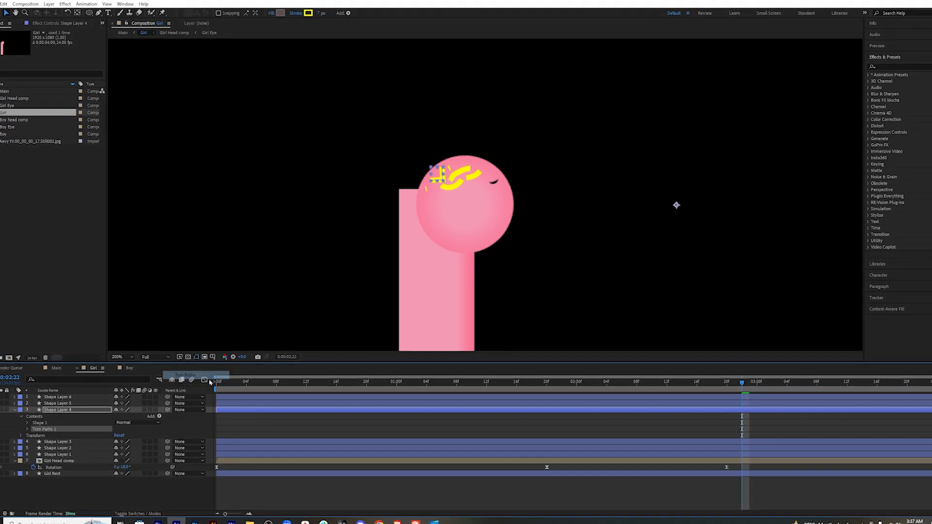
Step: Keyframe Shape Layer 4's Trim Paths End so its stroke draws on between 0:00:02:22 and 0:00:03:08
click(29, 429)
click(39, 442)
click(819, 382)
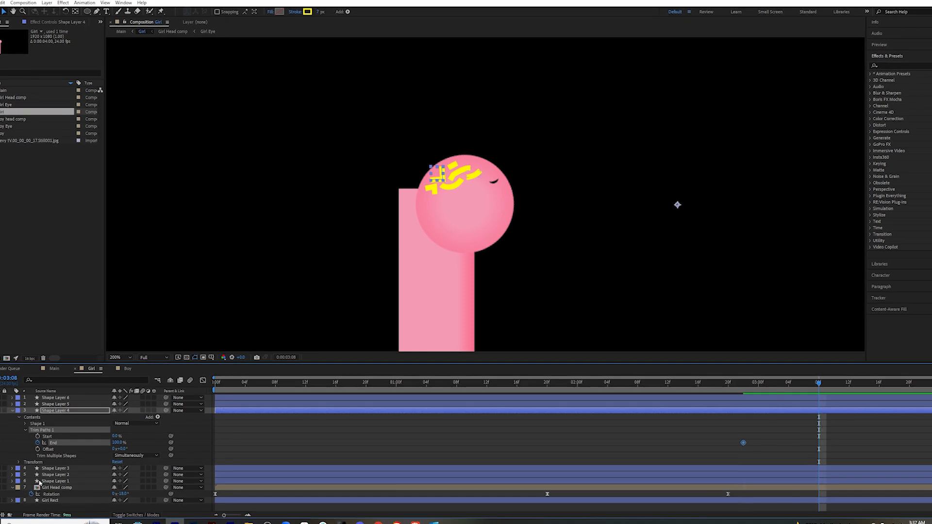
key(j)
click(11, 411)
Step: Add a Trim Paths operator to Shape Layer 3 with the current time at 0:00:03:00
click(11, 418)
drag(743, 385, 761, 393)
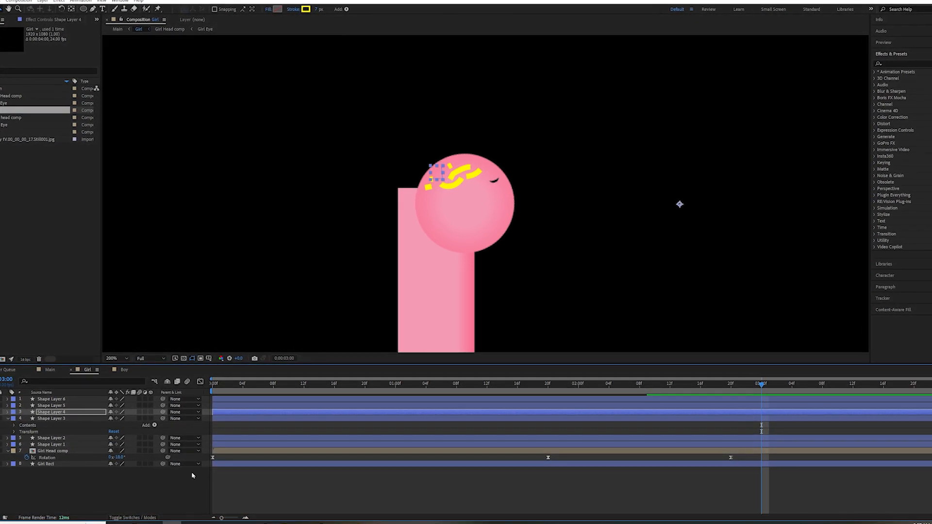
click(155, 425)
click(184, 383)
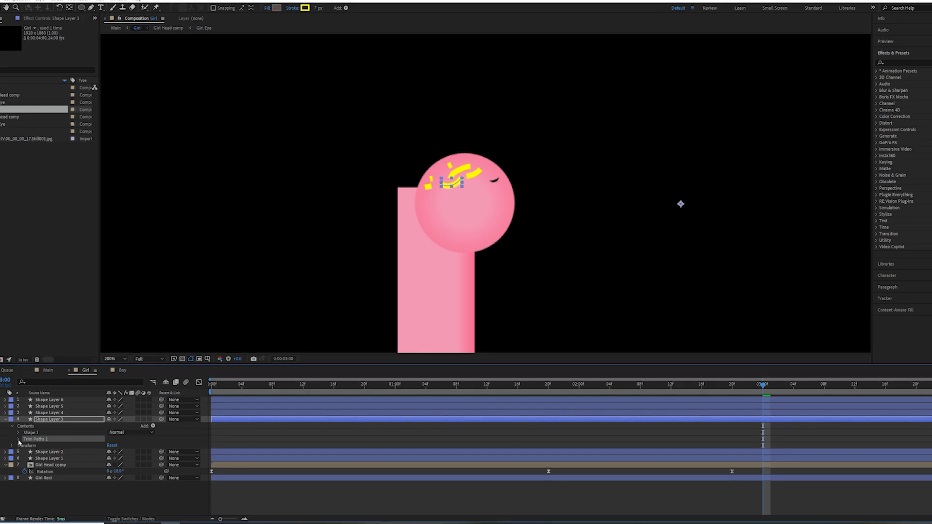
Step: Keyframe Shape Layer 3's Trim Paths End so its stroke draws on starting at 0:00:03:00
click(18, 439)
click(31, 452)
key(Page_Down)
key(Page_Down)
key(Page_Down)
key(Page_Down)
key(Page_Down)
key(Page_Down)
key(Page_Down)
key(Page_Down)
key(Page_Down)
key(Page_Down)
key(Page_Down)
key(Page_Down)
key(Page_Down)
key(Page_Down)
key(Page_Down)
key(Page_Down)
key(Page_Down)
key(Page_Down)
key(Page_Down)
key(Page_Down)
mouse_move(915, 386)
mouse_down()
mouse_move(752, 392)
mouse_move(845, 387)
mouse_up()
click(1, 454)
click(0, 454)
drag(108, 454, 49, 455)
Step: Apply Easy Ease to Shape Layer 3's Trim Paths End keyframes and collapse the layer
drag(864, 463, 742, 446)
key(F9)
click(0, 422)
Step: Add a Trim Paths operator to the contents of Shape Layer 2
click(0, 429)
click(43, 429)
click(148, 435)
click(175, 393)
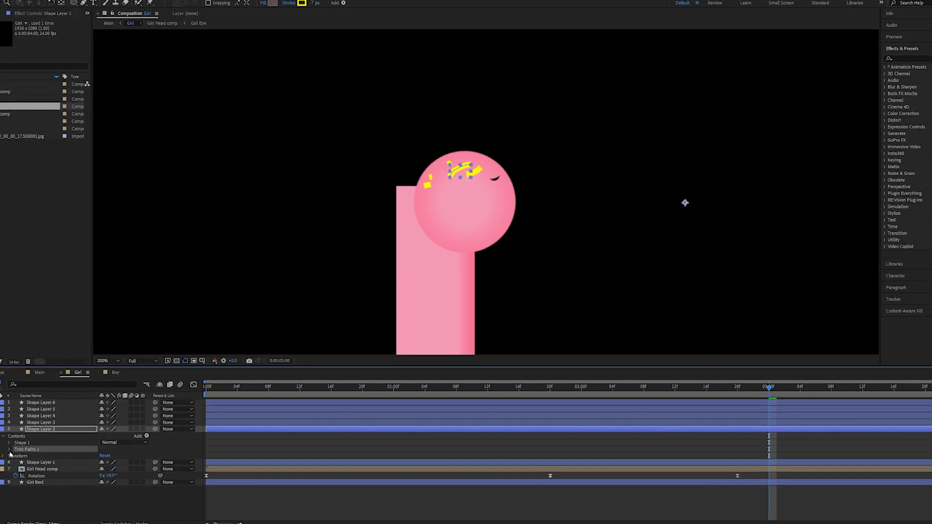
Step: Set eased Trim Paths End keyframes on Shape Layer 2 so its stroke draws on starting at 0:00:03:00
click(9, 449)
click(22, 463)
drag(769, 388, 816, 387)
click(1, 464)
click(0, 464)
drag(107, 464, 48, 465)
drag(833, 452, 743, 470)
key(F9)
click(0, 430)
Step: Add a Trim Paths operator to Shape Layer 1 with the current time at 0:00:02:23
click(0, 436)
click(1, 445)
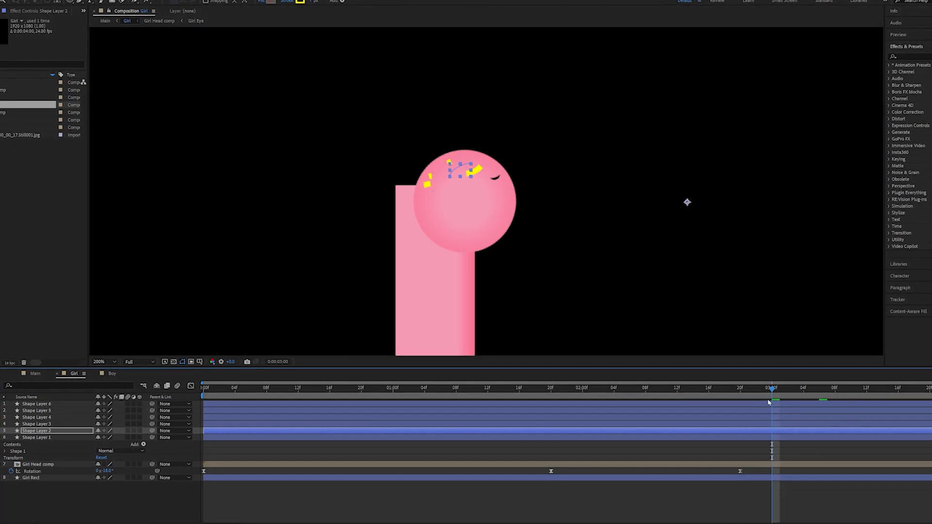
key(Page_Up)
click(143, 445)
click(170, 400)
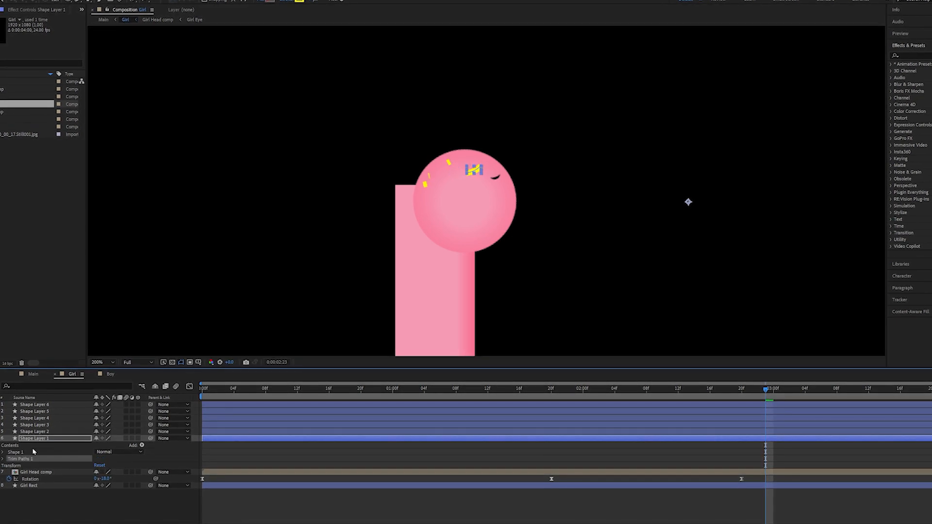
Step: Keyframe Shape Layer 1's Trim Paths End at 0% on 0:00:02:23, with a second keyframe at 0:00:03:04
click(3, 459)
click(16, 473)
drag(766, 389, 806, 396)
click(1, 472)
click(0, 472)
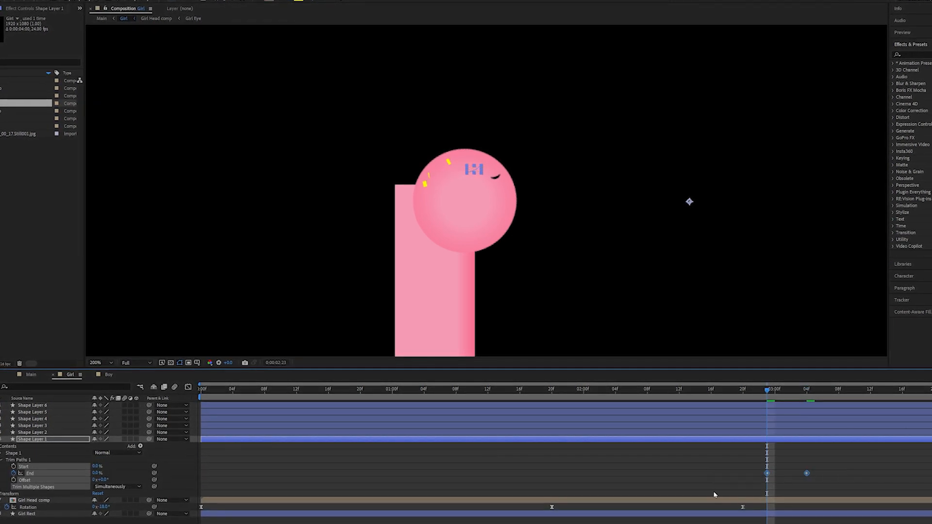
Step: Play back the Girl composition to review the drawn-on yellow strokes on the head
drag(761, 391, 653, 436)
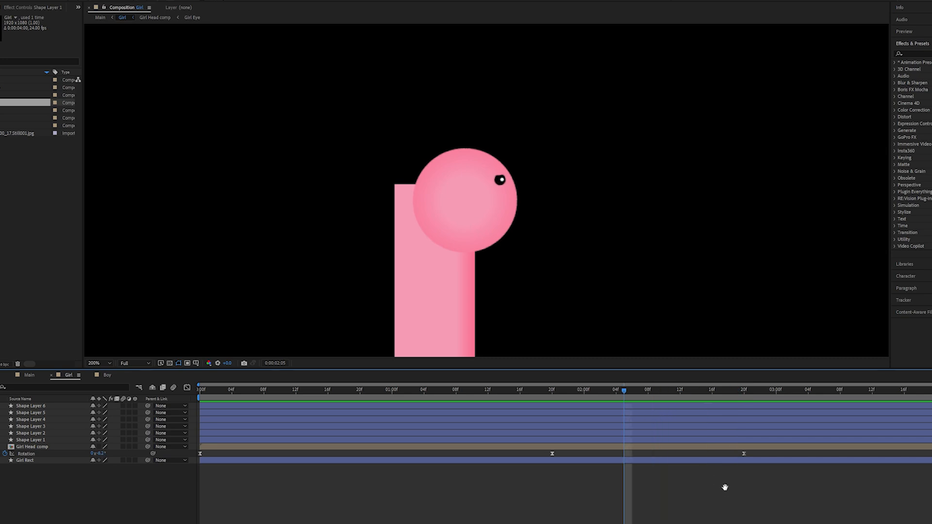
key(space)
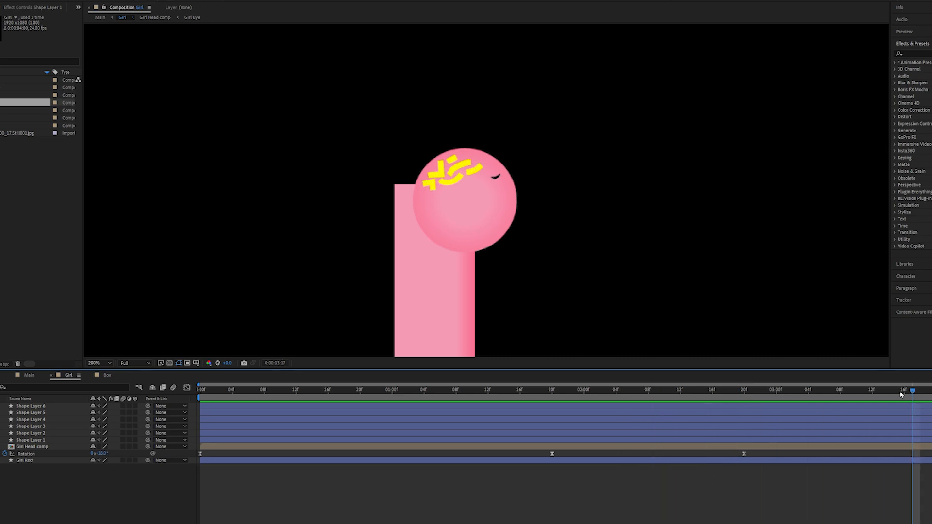
click(668, 400)
key(space)
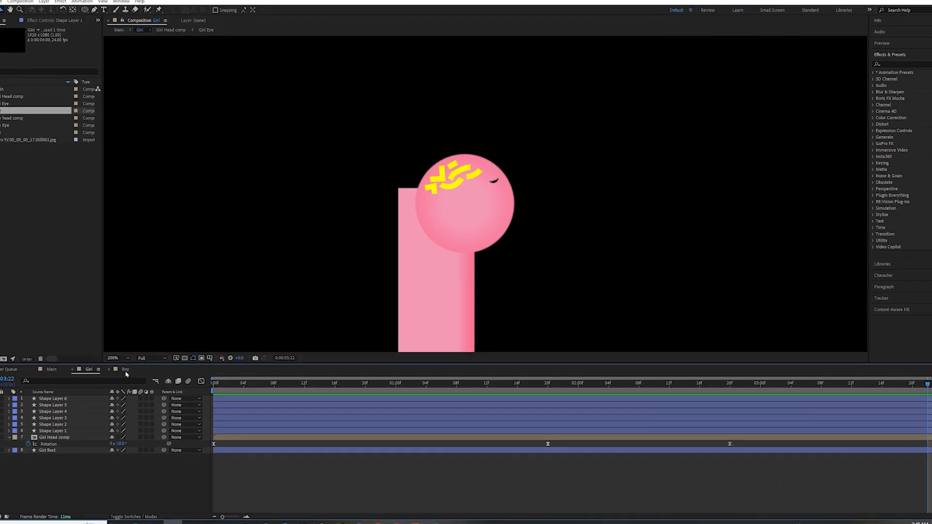
Step: In the Boy composition at 0:00:02:19, draw an L-shaped yellow Pen stroke in the upper back corner of the boy's head
click(125, 370)
key(period)
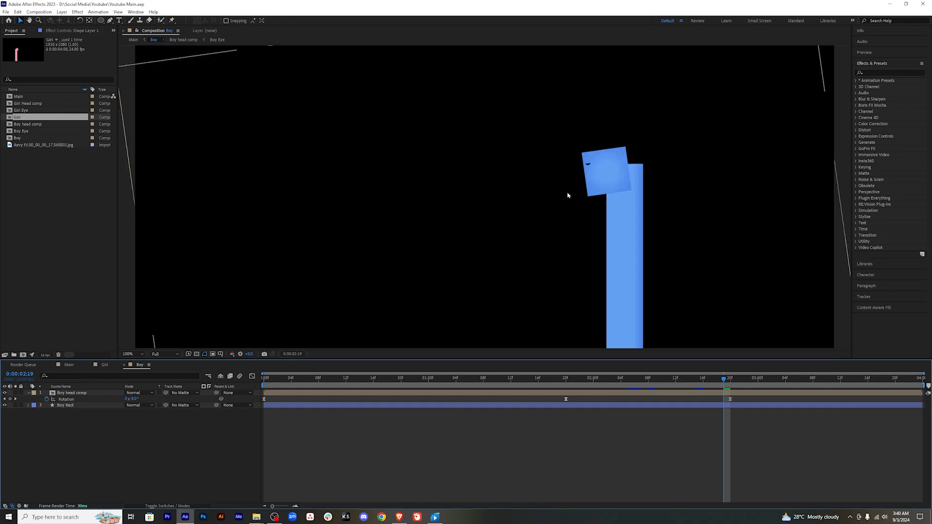
key(period)
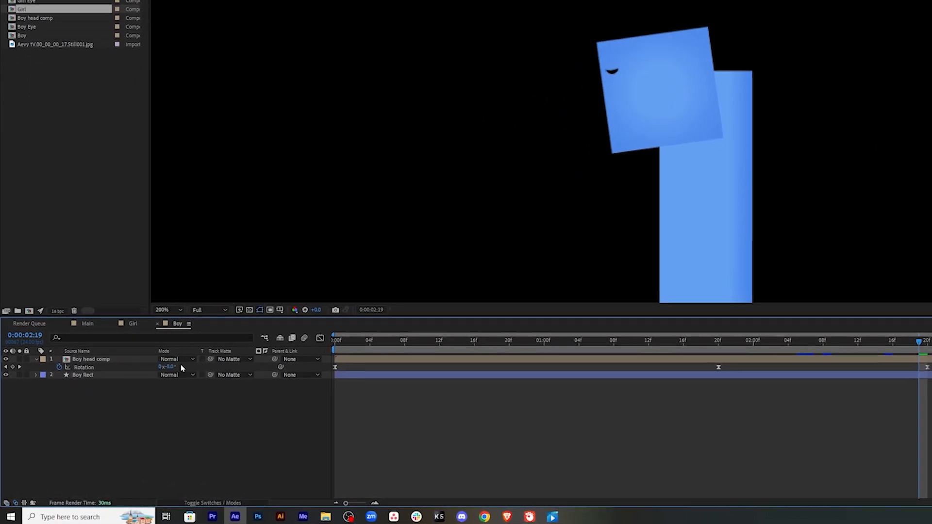
click(90, 378)
click(103, 360)
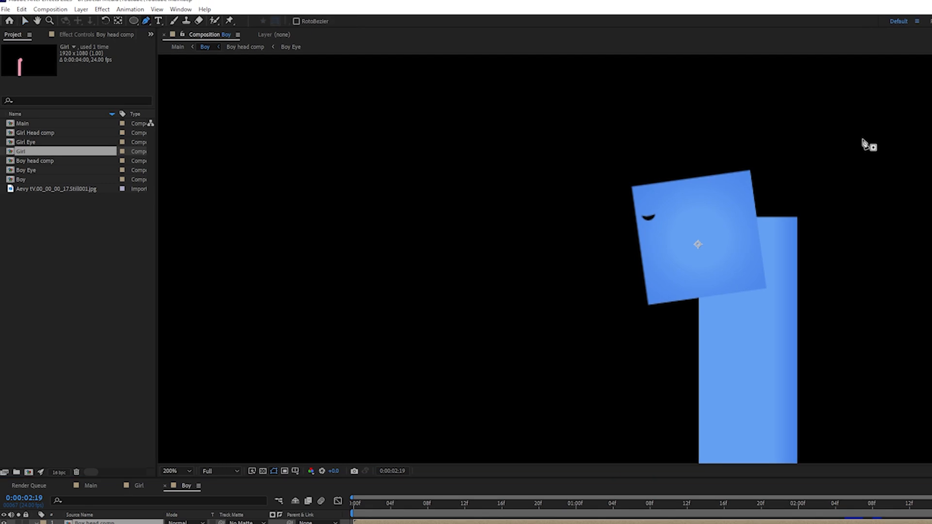
click(115, 465)
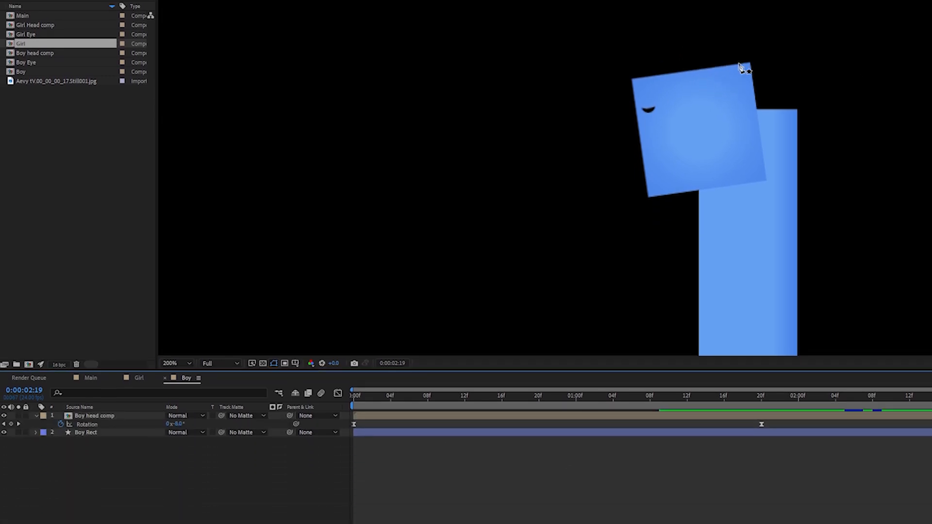
click(708, 80)
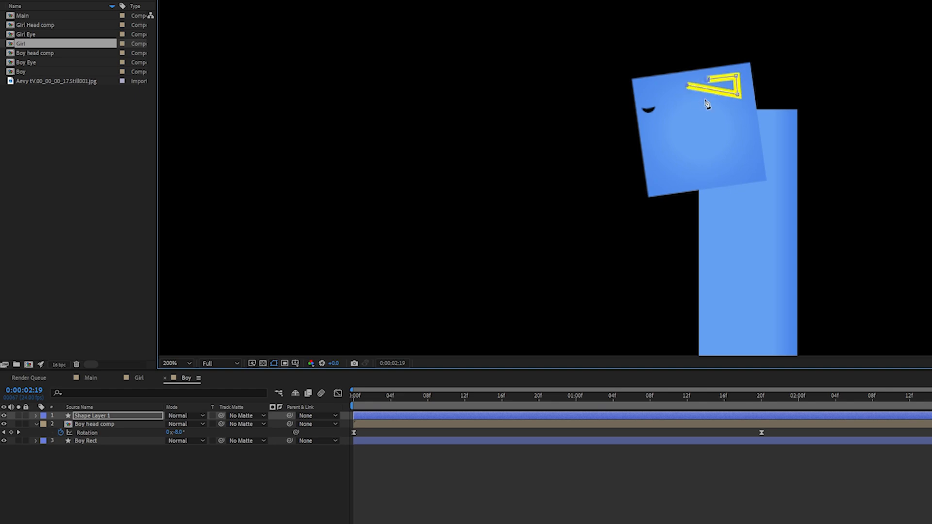
click(841, 490)
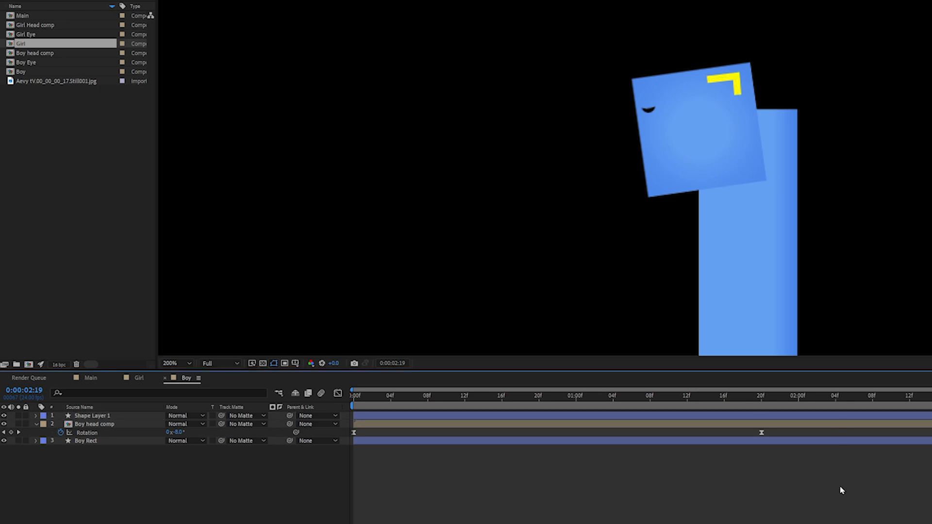
Step: Draw a short curved yellow stroke and a chevron-shaped one on separate layers, between the corner stroke and the boy's eye
click(691, 89)
drag(720, 93, 673, 97)
key(ctrl+shift+a)
click(678, 106)
click(733, 486)
Step: Draw a bent yellow stroke and a curved one on separate layers beneath the existing strokes on the boy's head
click(681, 117)
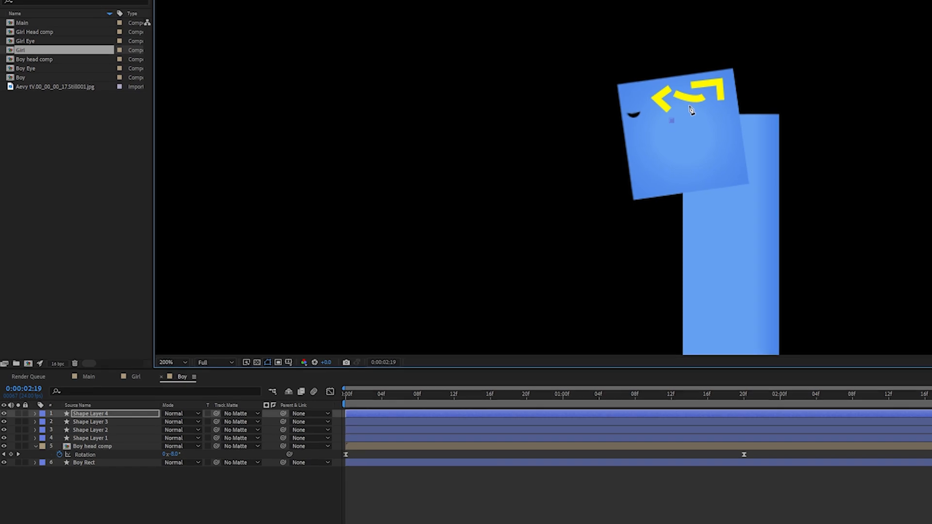
click(718, 102)
click(692, 109)
drag(673, 115, 713, 106)
key(ctrl+shift+a)
click(681, 120)
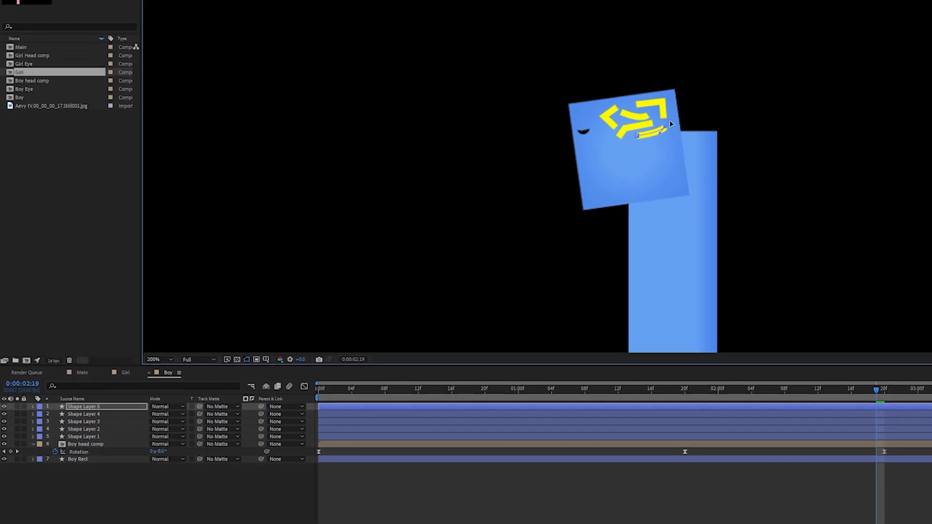
Step: Complete the yellow pattern on the boy's head with two more stroke layers and scrub through the Boy composition to check it
drag(857, 394, 870, 394)
click(700, 481)
click(828, 194)
click(799, 507)
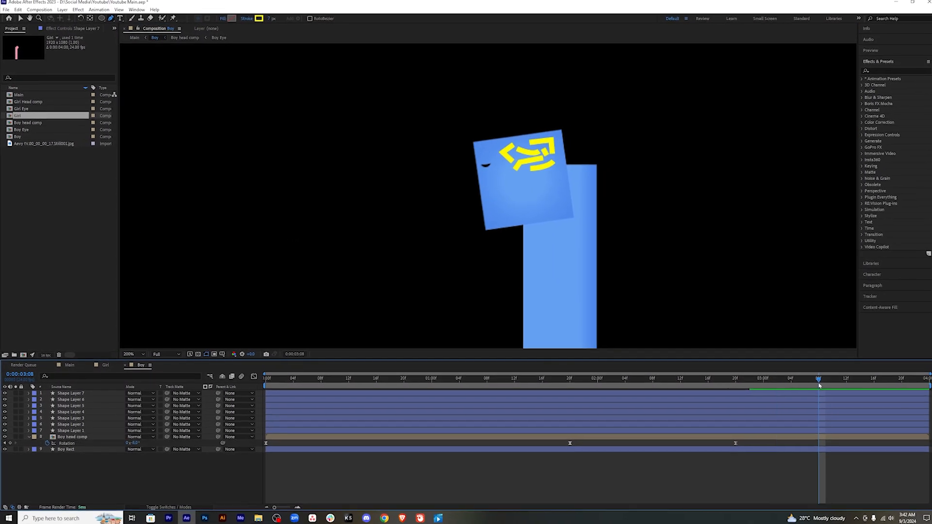
click(717, 389)
drag(814, 381, 783, 384)
Step: Review the Main composition, playing and scrubbing through the characters' approach and the yellow strokes drawing on
click(72, 367)
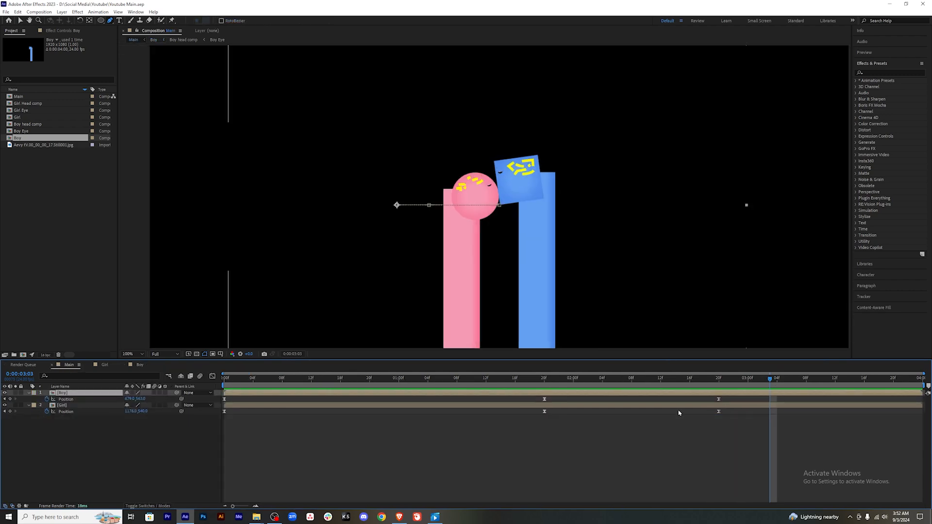
drag(762, 384, 406, 399)
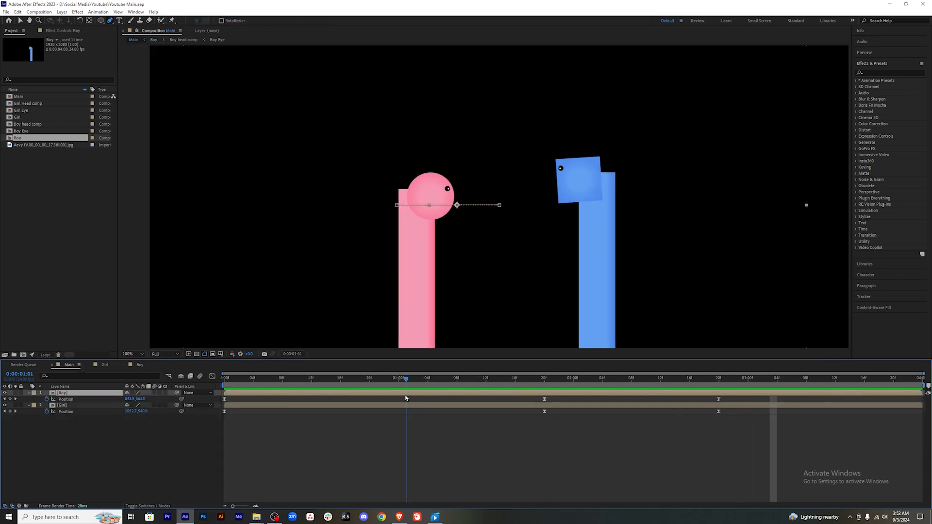
key(space)
drag(679, 379, 756, 379)
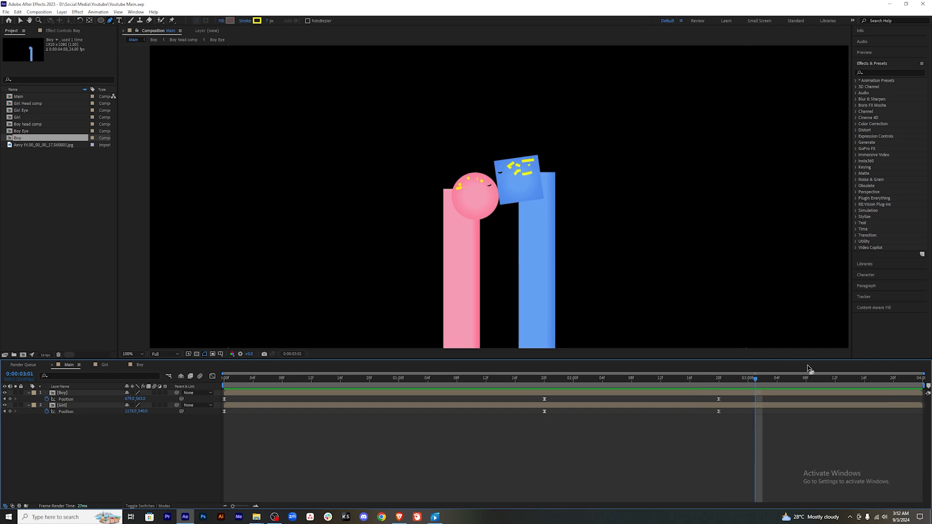
drag(783, 383, 814, 382)
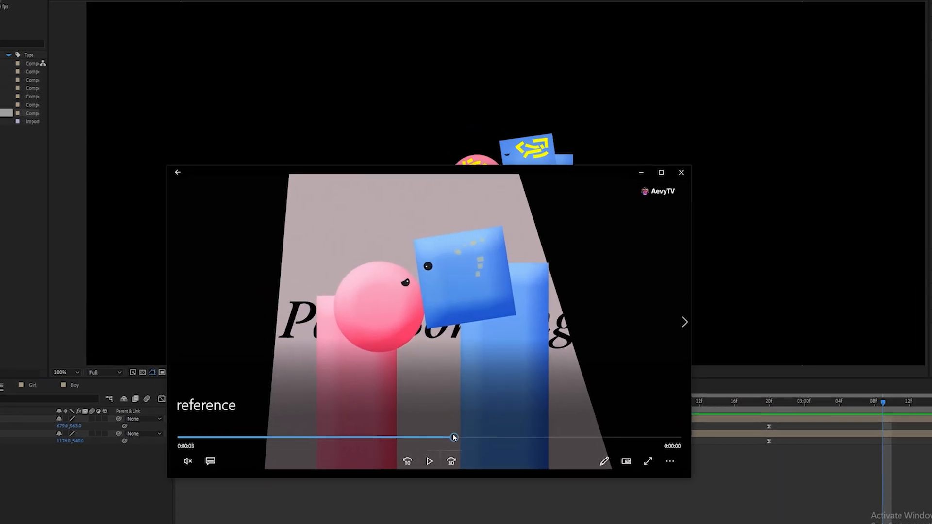
Step: Scrub back through the reference video to examine the pale background beam behind the two characters
drag(454, 437, 279, 441)
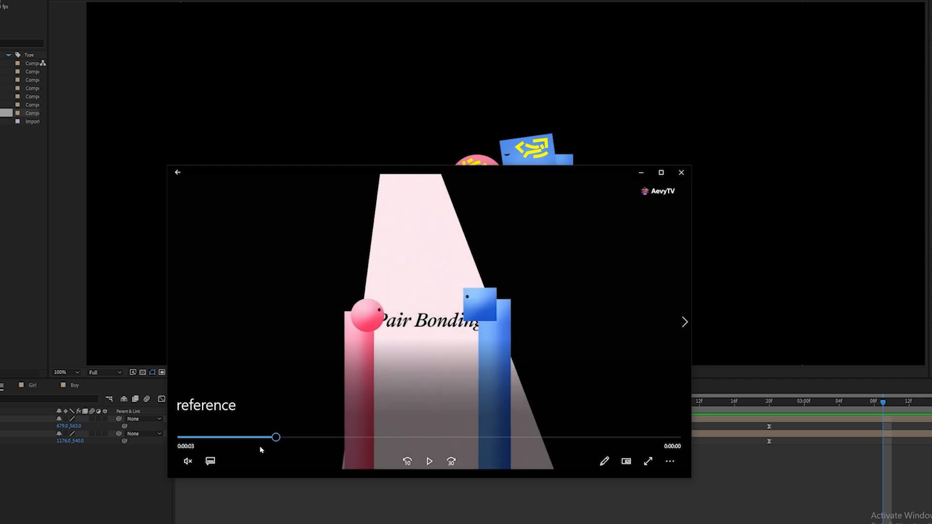
drag(275, 446, 267, 417)
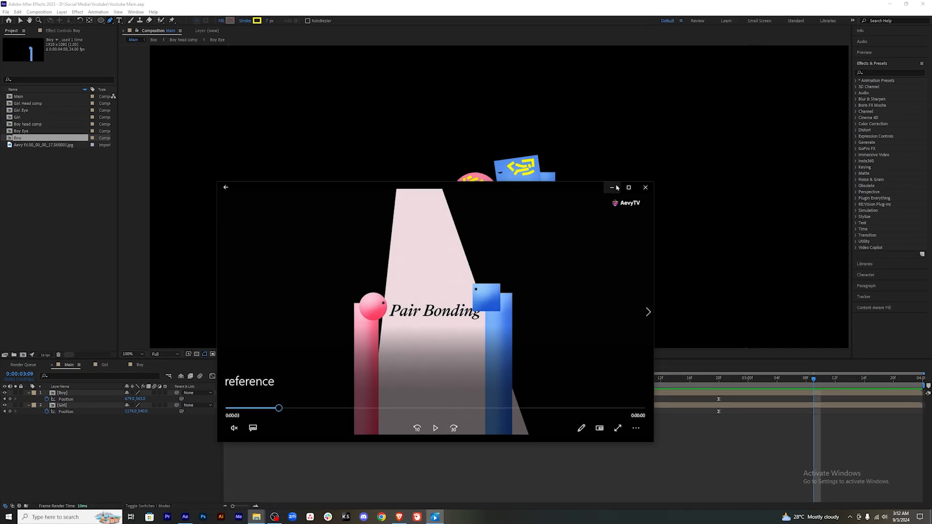
click(616, 188)
Step: Create a 1920 x 1080 px solid in Main using the pale pink sampled from the beam in the reference still
double_click(41, 145)
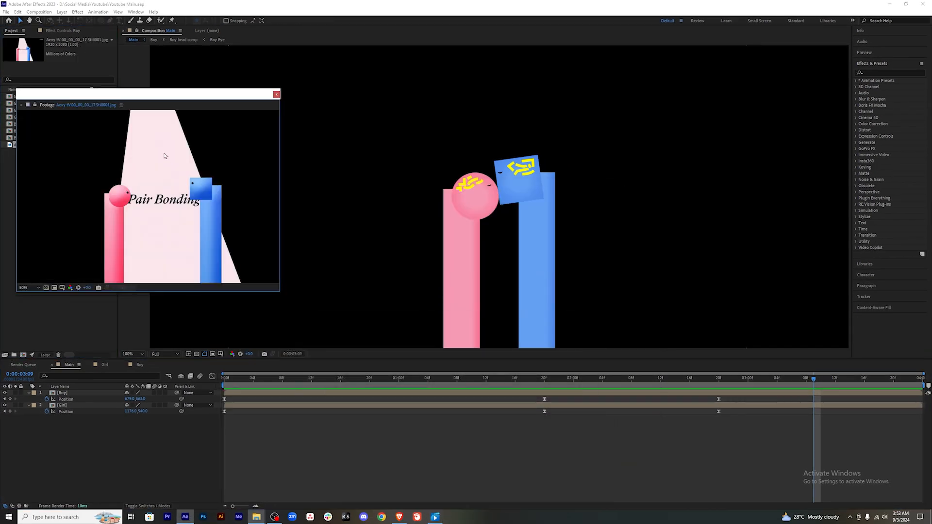
click(132, 439)
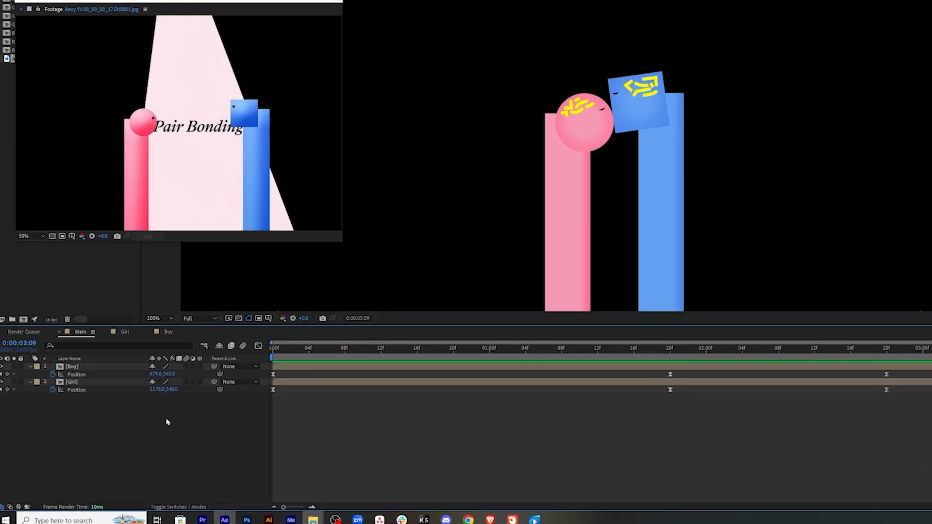
right_click(139, 436)
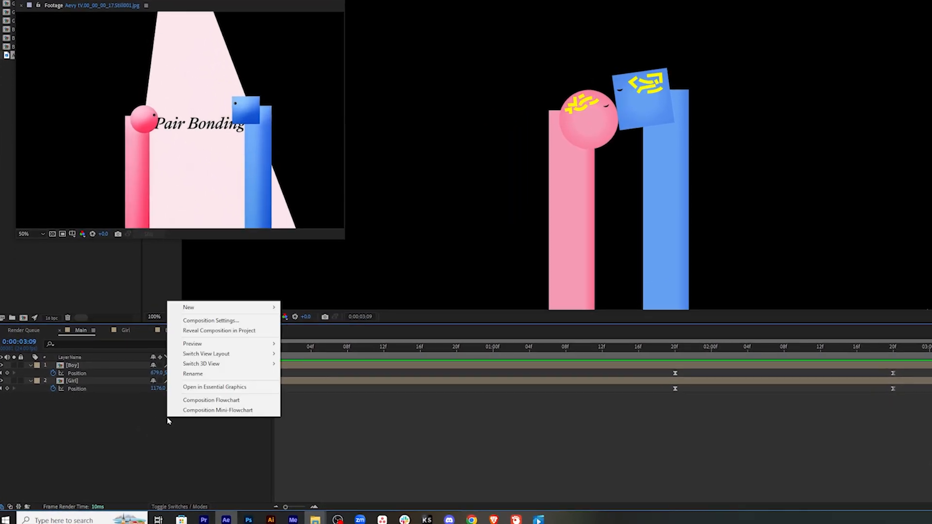
mouse_move(204, 308)
click(301, 328)
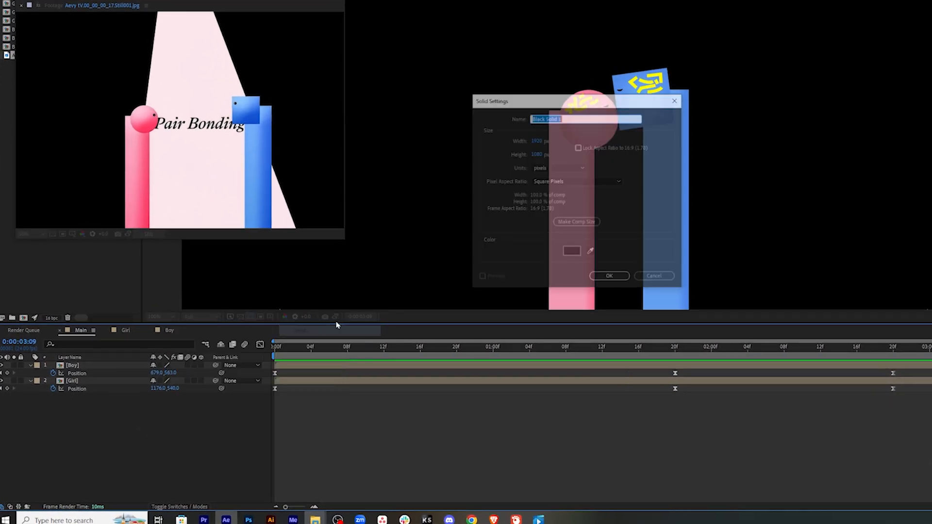
click(592, 251)
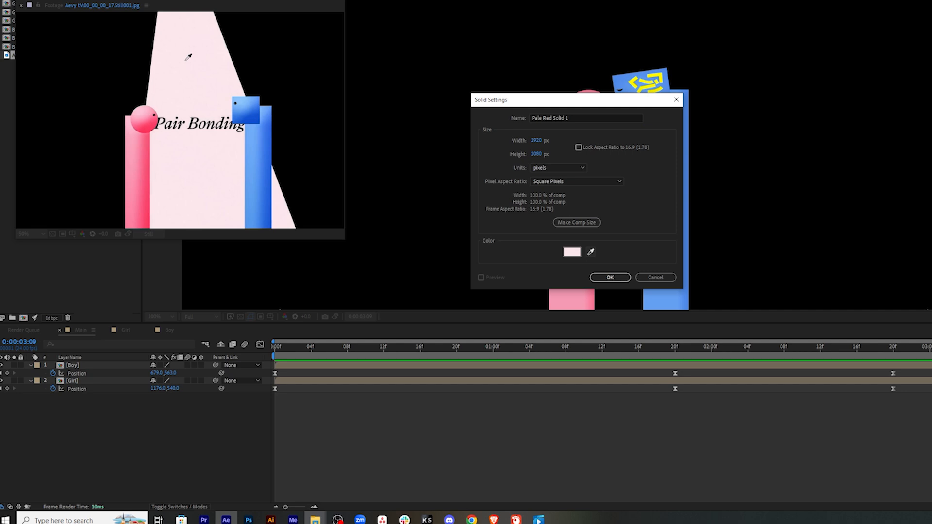
click(607, 277)
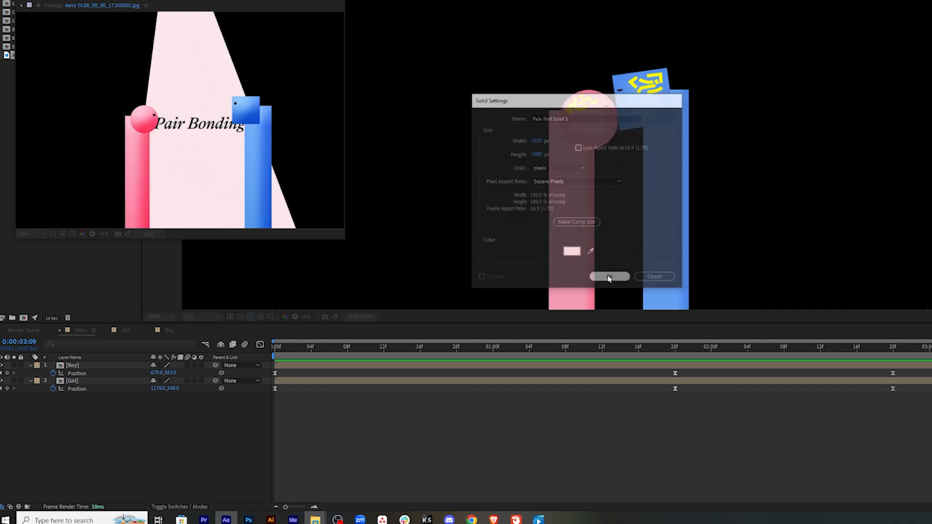
Step: Place the pale pink solid beneath the Boy and Girl layers and rename it Background
click(373, 430)
click(392, 366)
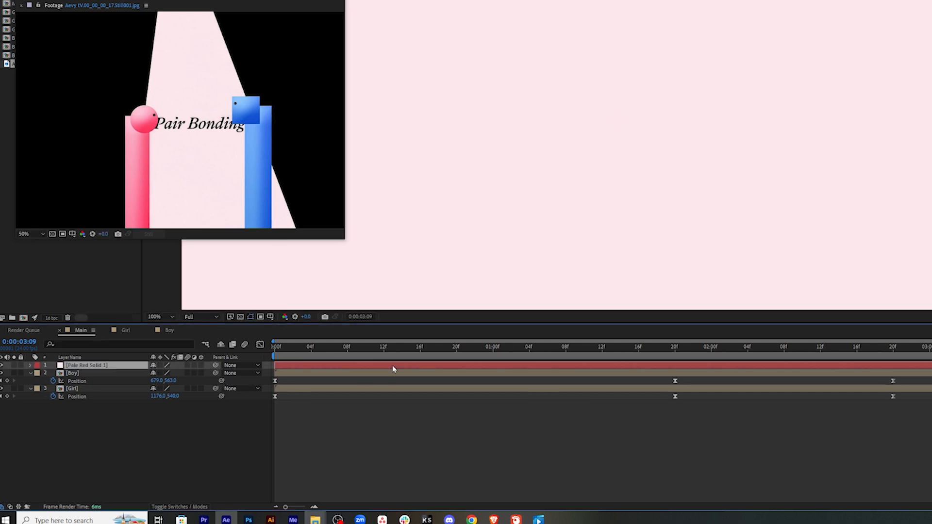
drag(363, 370, 357, 371)
drag(104, 370, 97, 407)
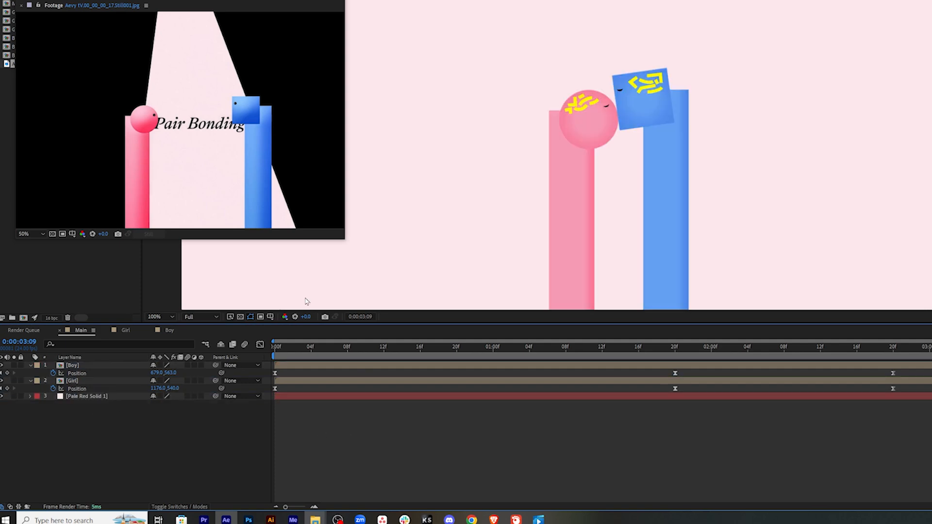
click(91, 397)
key(Return)
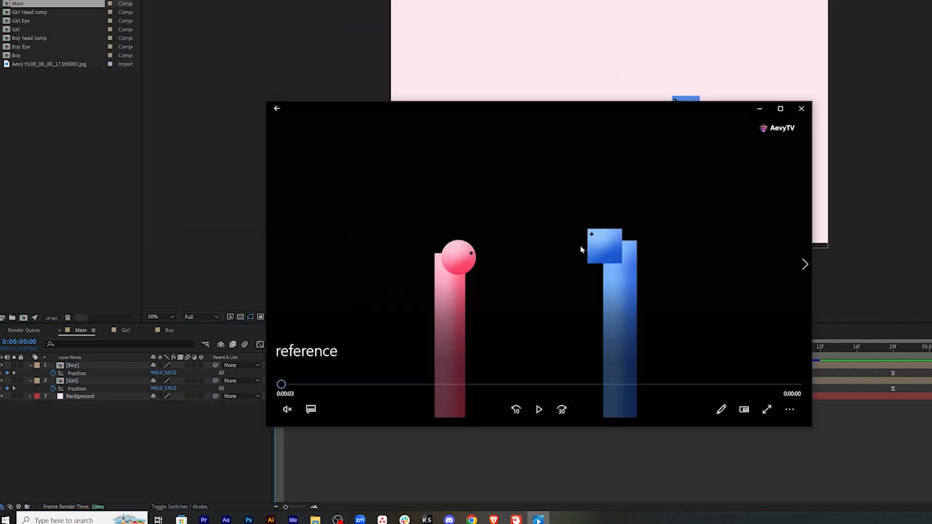
Step: Create a black 1920 x 1080 px solid and place it between the Girl and Background layers
drag(280, 385, 338, 385)
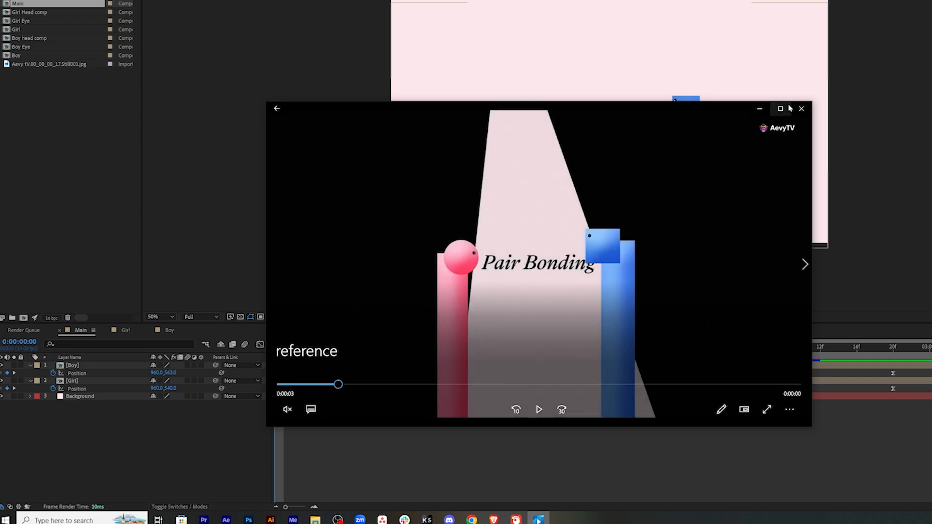
click(760, 109)
right_click(134, 424)
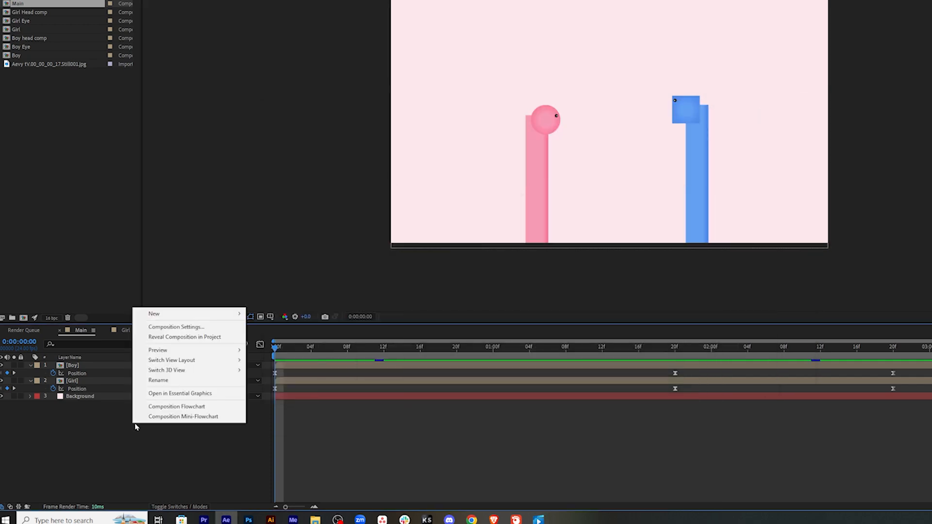
right_click(96, 459)
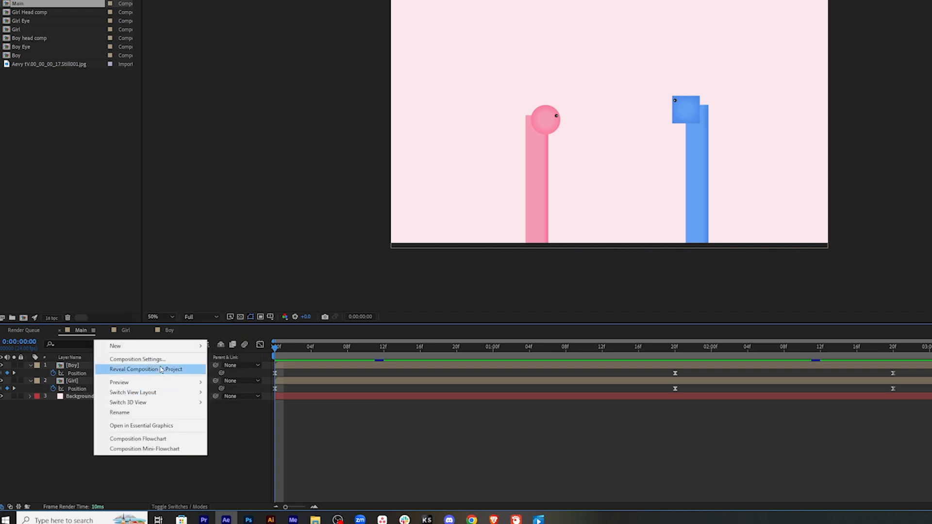
mouse_move(155, 346)
click(256, 373)
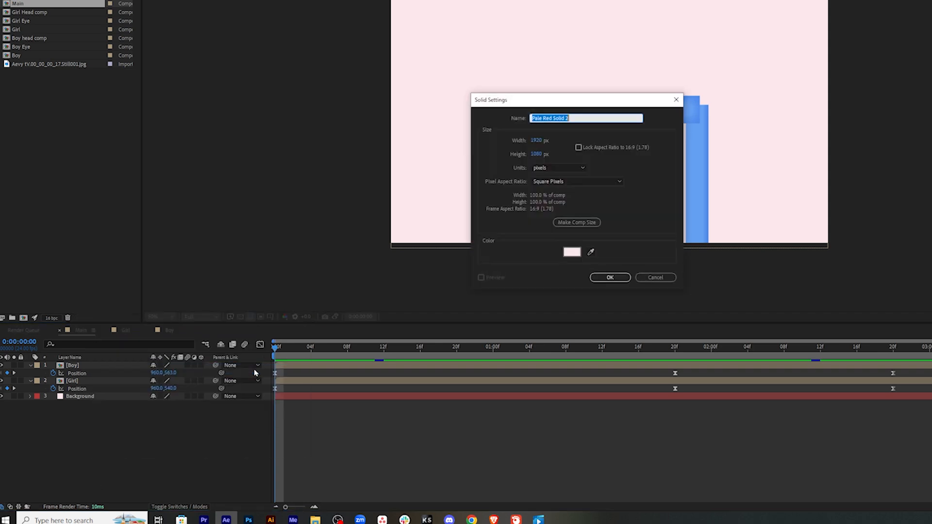
click(572, 252)
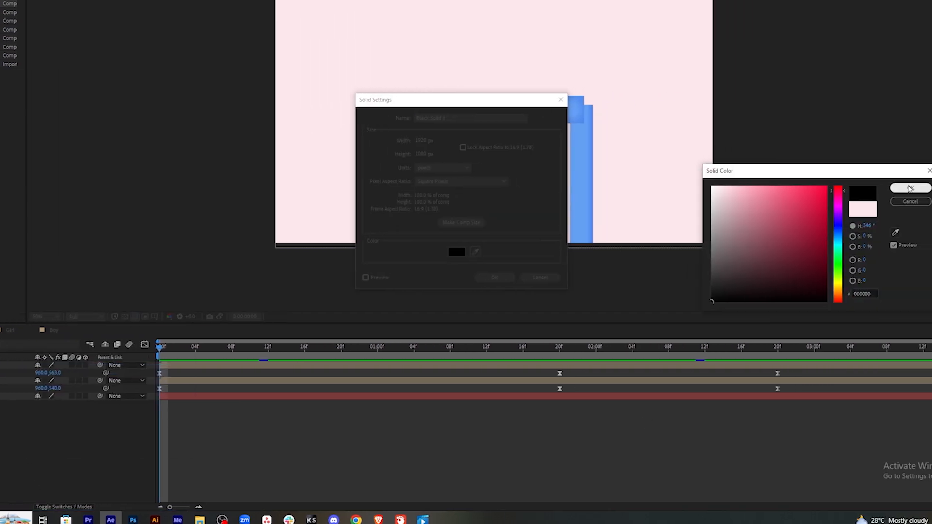
click(910, 188)
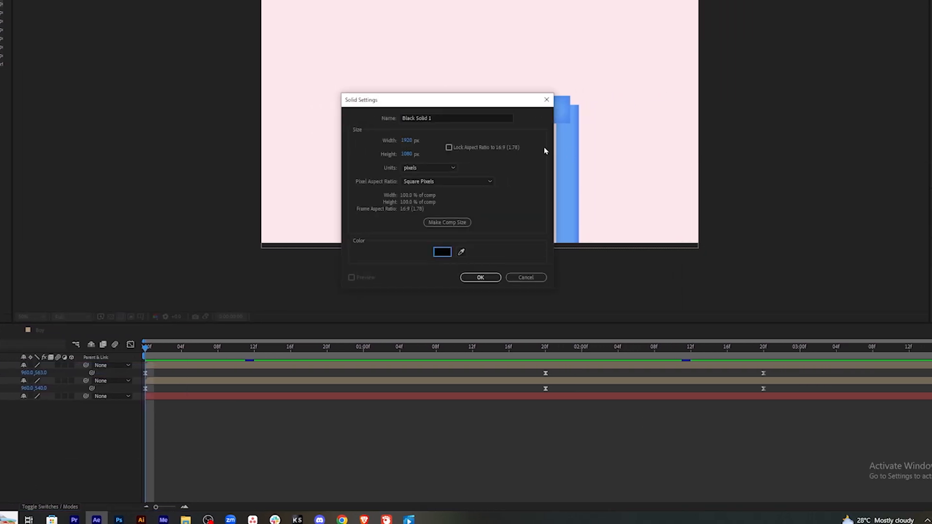
click(475, 277)
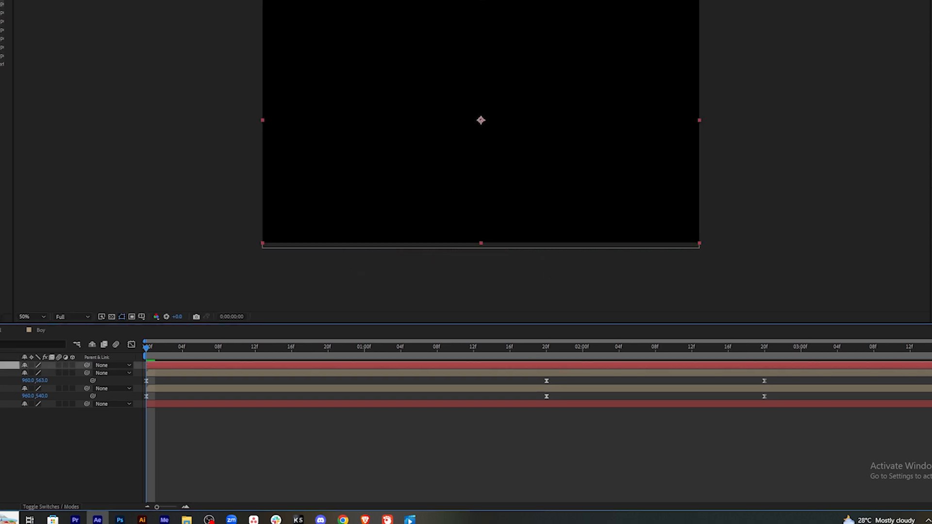
drag(102, 370, 101, 402)
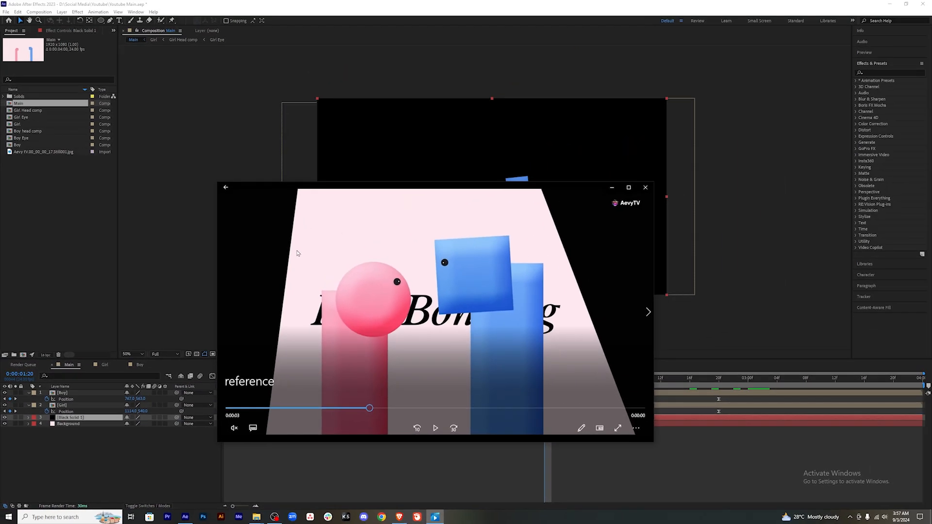
Step: Check the beam's opening in the reference video and apply the Radial Wipe effect to the black solid
drag(370, 408, 230, 409)
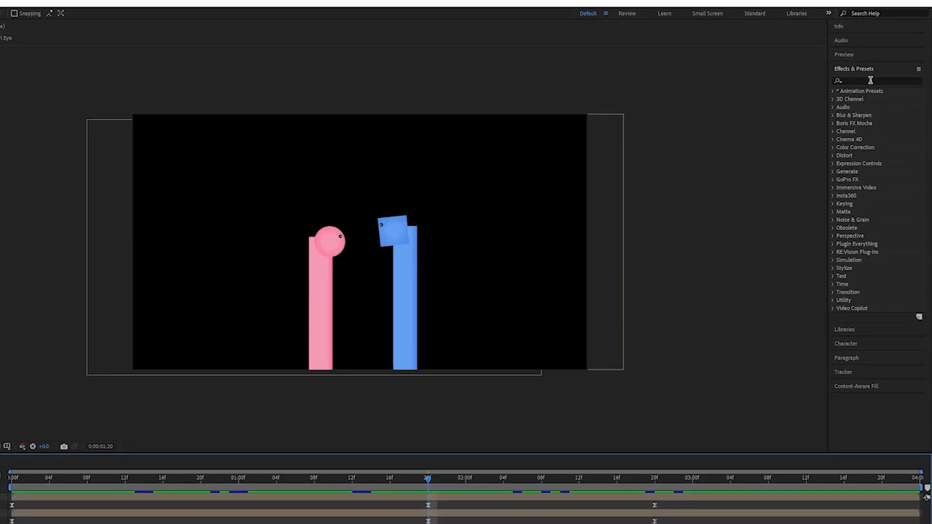
click(870, 80)
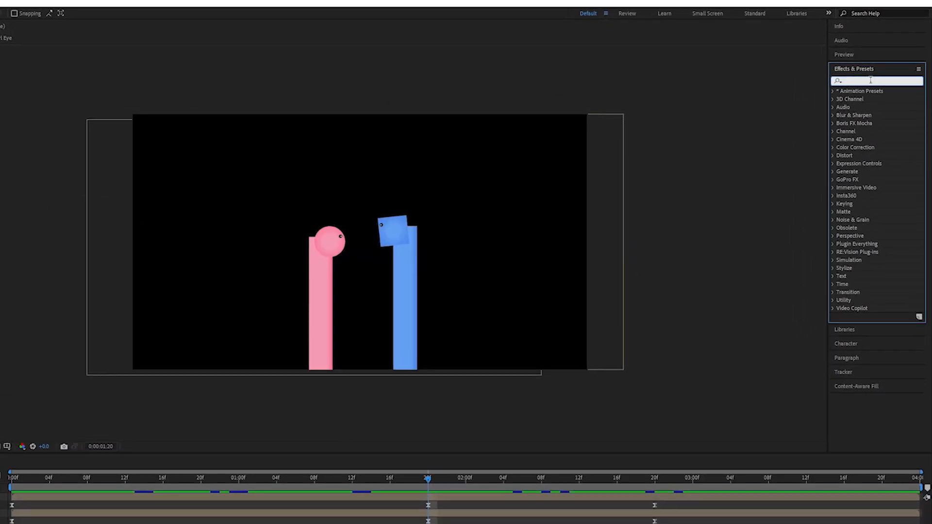
text(radial wipe)
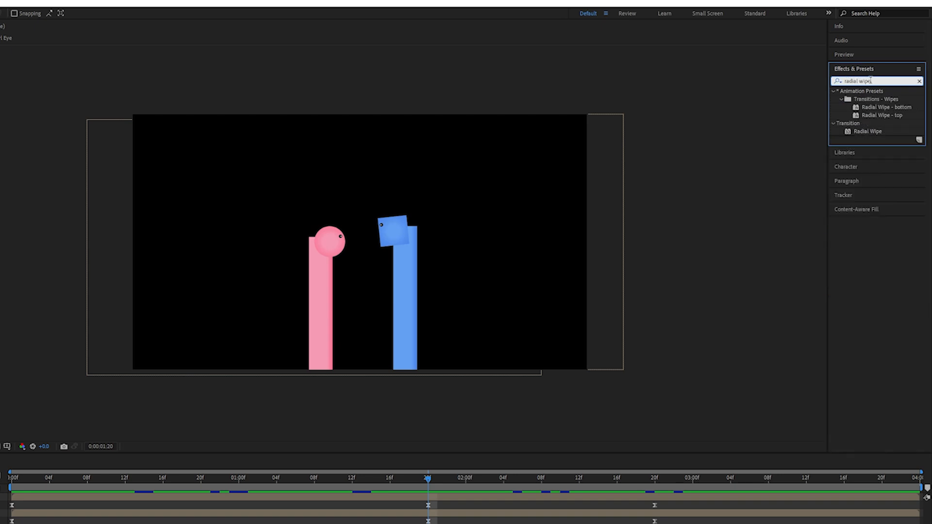
drag(880, 134, 117, 437)
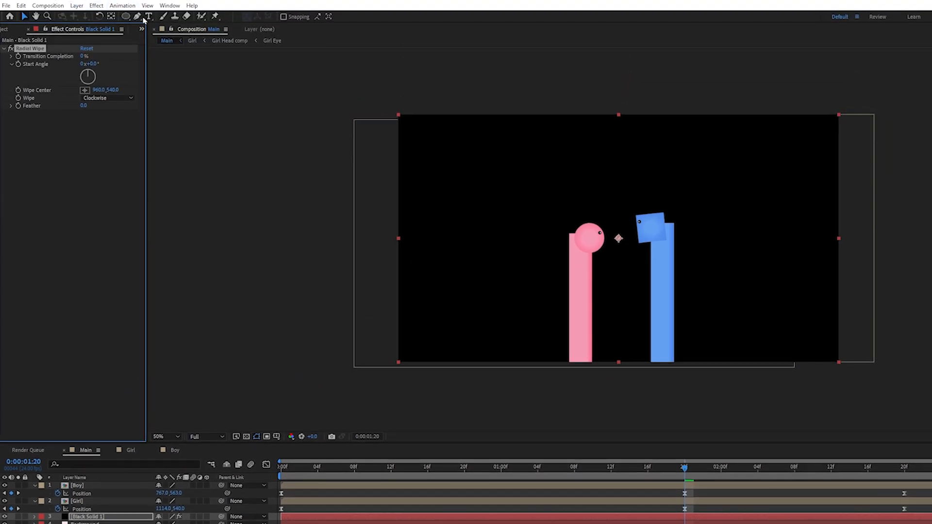
Step: Move the Radial Wipe's center above the frame, to about 804, -248
click(109, 17)
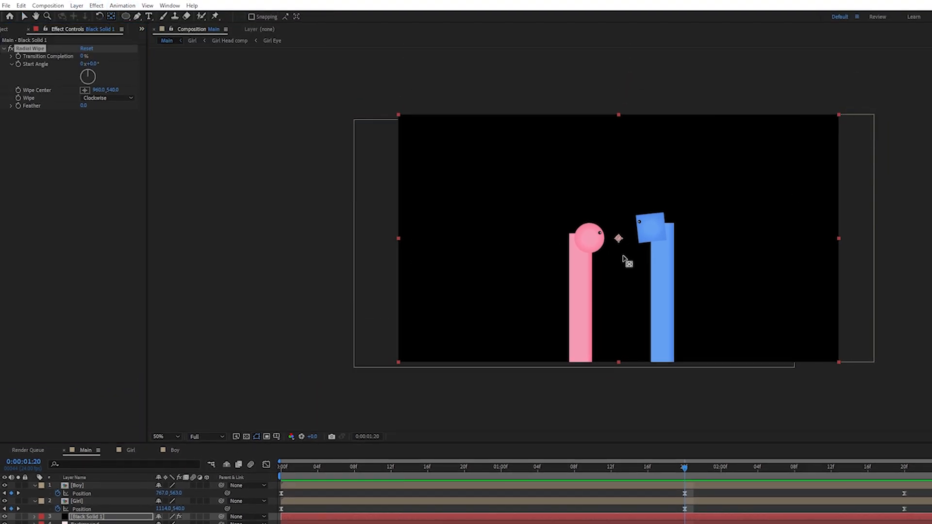
click(619, 239)
drag(619, 241, 581, 55)
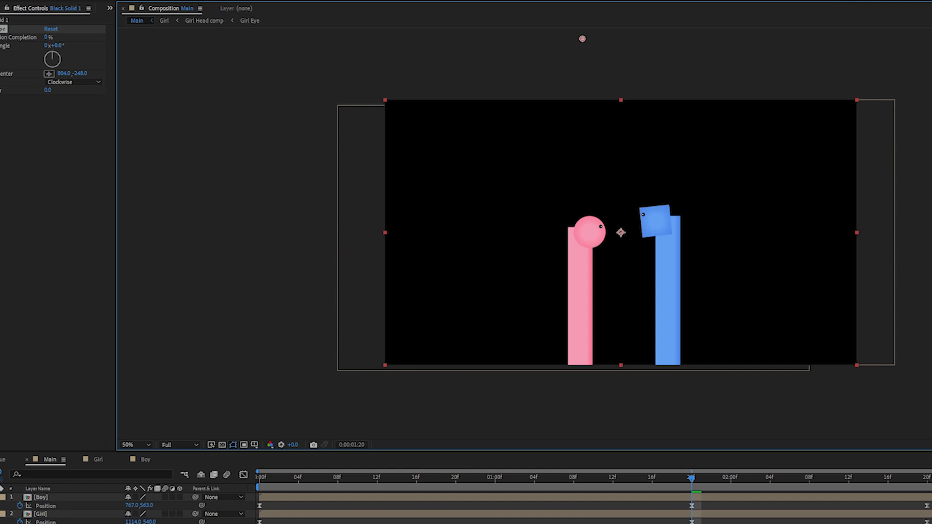
Step: Compare the timing of the beam's opening in the reference video with the start of the Main composition
click(427, 478)
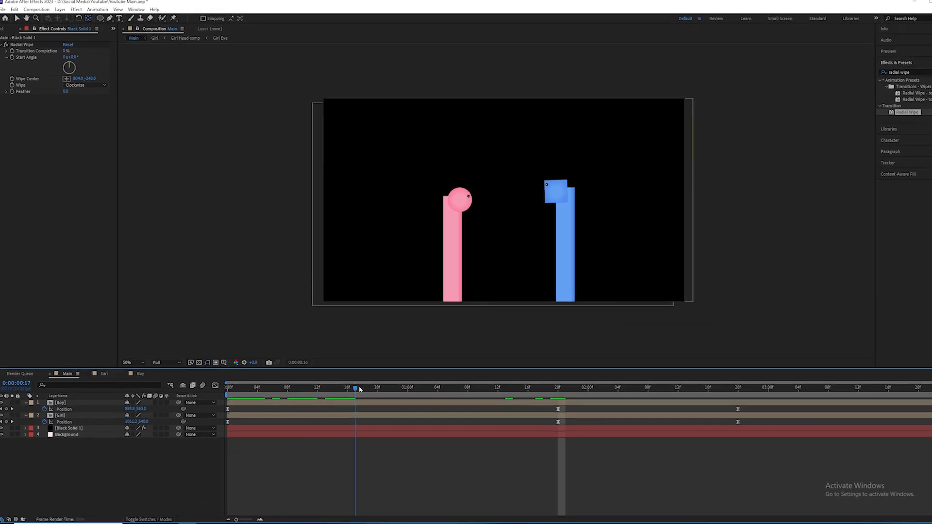
drag(359, 390, 336, 391)
click(435, 517)
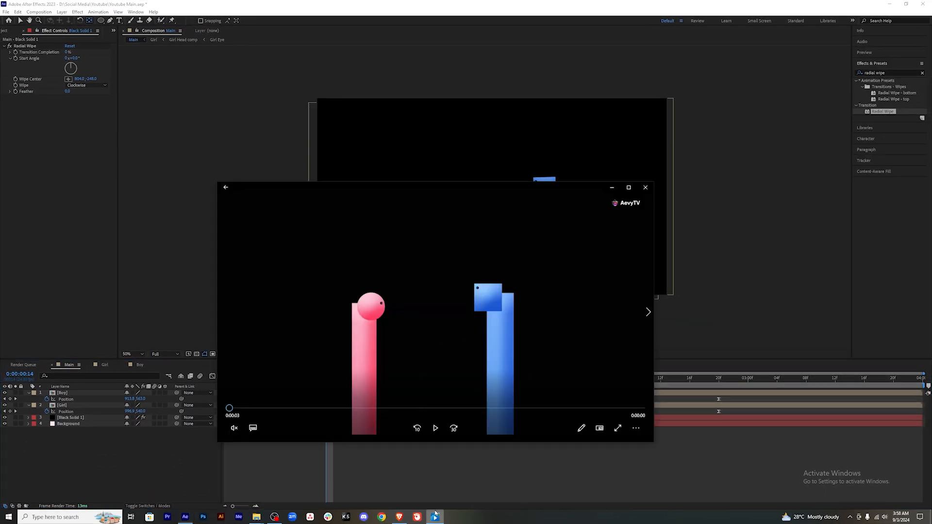
drag(245, 410, 331, 411)
click(435, 517)
Step: Set the black solid's Radial Wipe Transition Completion to 48% at the start of the Main composition
drag(277, 382, 225, 383)
key(space)
key(space)
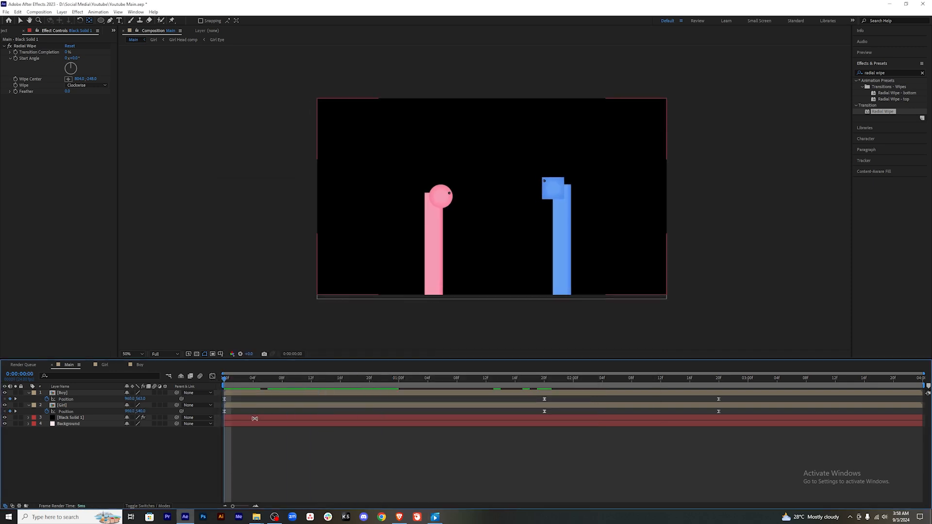
click(255, 418)
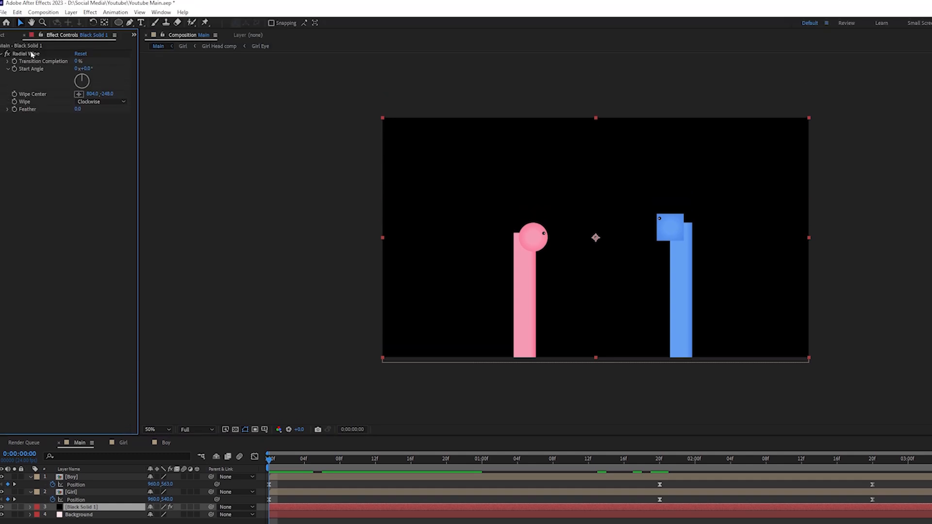
click(30, 54)
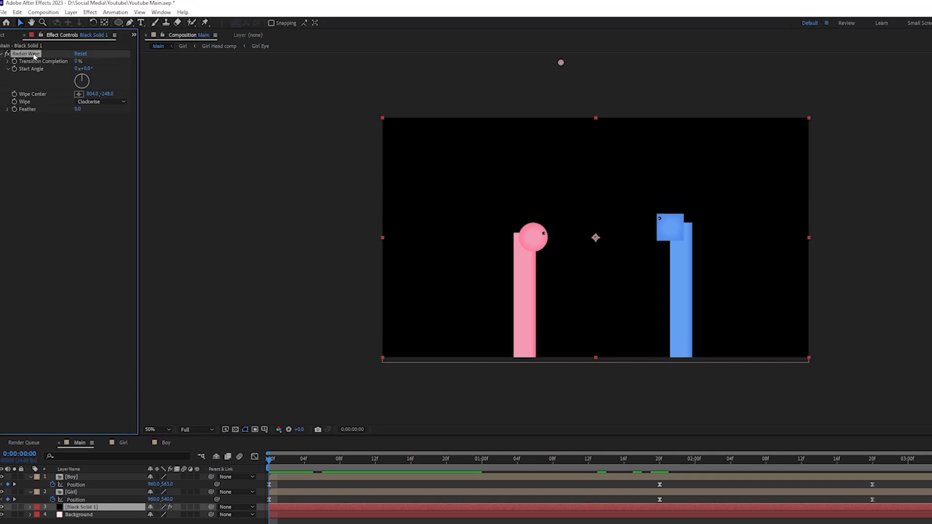
mouse_move(77, 62)
mouse_down()
mouse_move(111, 62)
mouse_move(80, 62)
mouse_up()
click(78, 63)
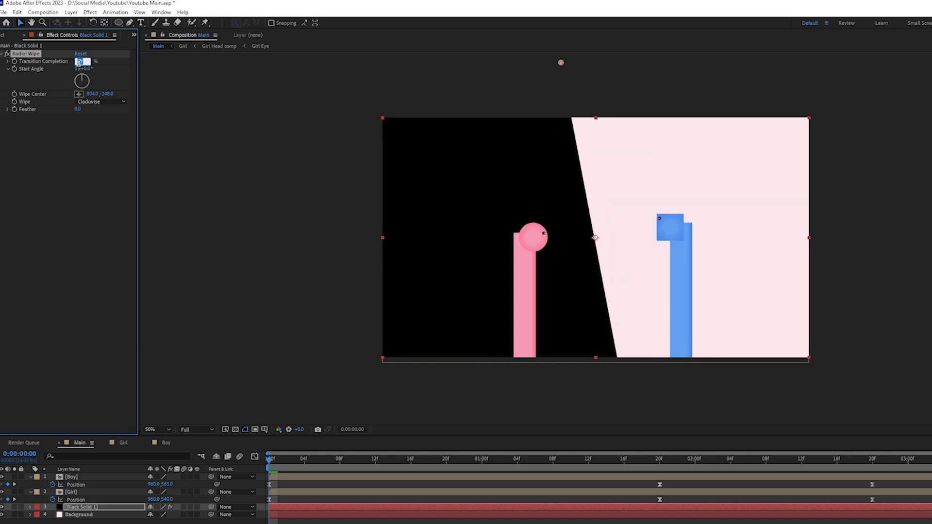
text(48)
key(Return)
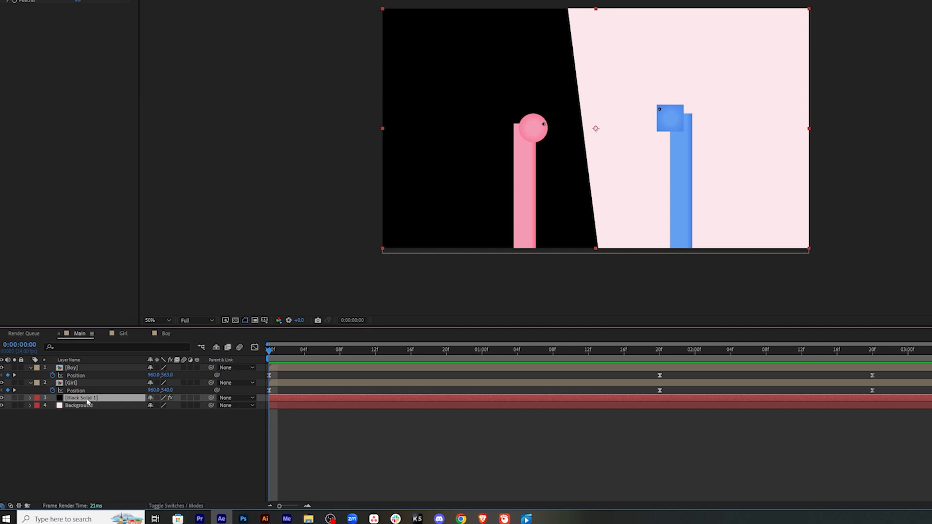
Step: Duplicate the black solid, set the upper copy's Radial Wipe to Counterclockwise, and check each copy by toggling its visibility
key(ctrl+d)
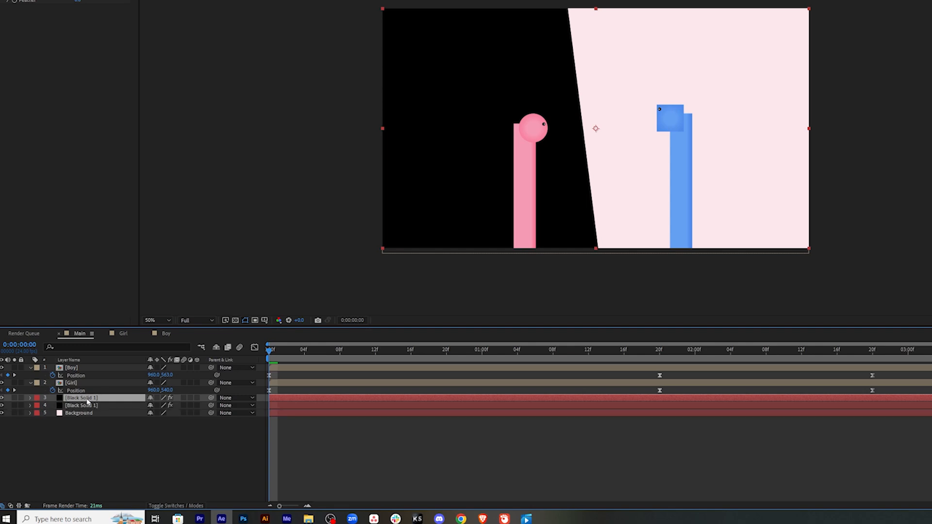
click(109, 508)
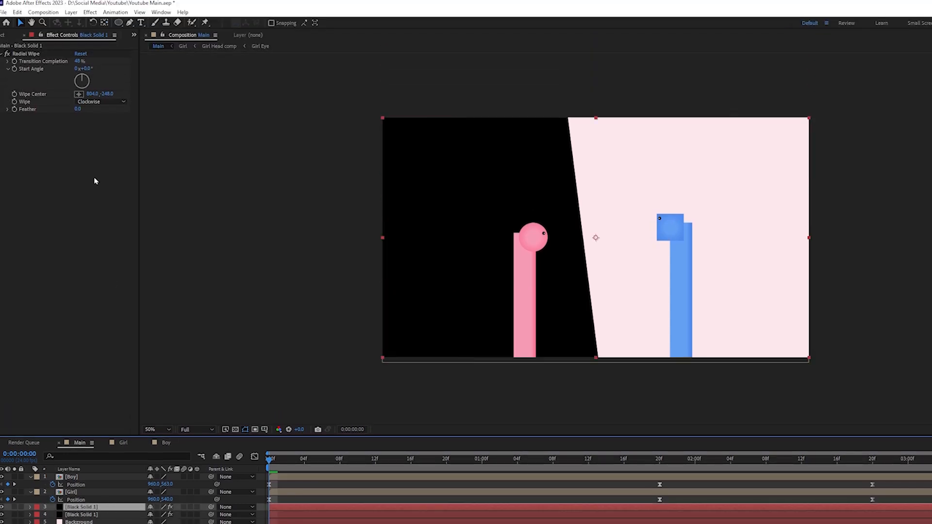
click(111, 105)
click(118, 120)
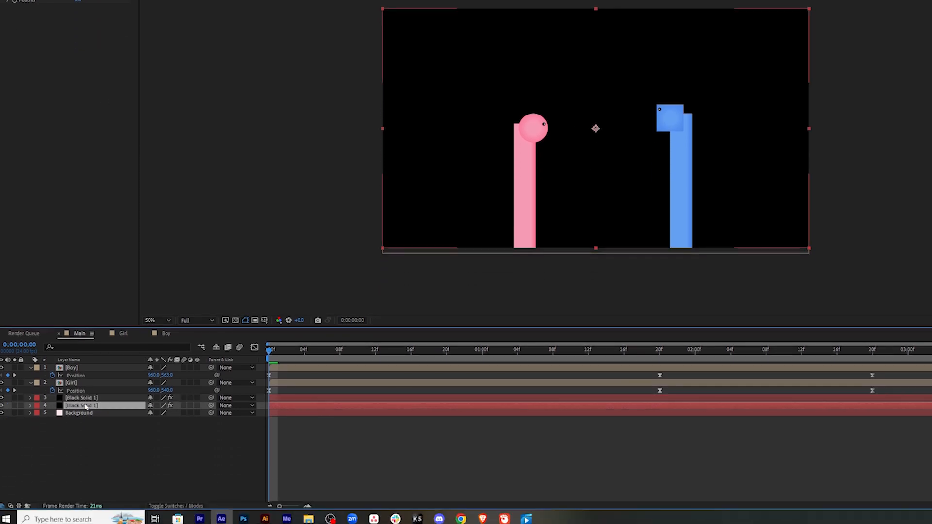
click(1, 398)
click(1, 397)
click(2, 405)
click(1, 406)
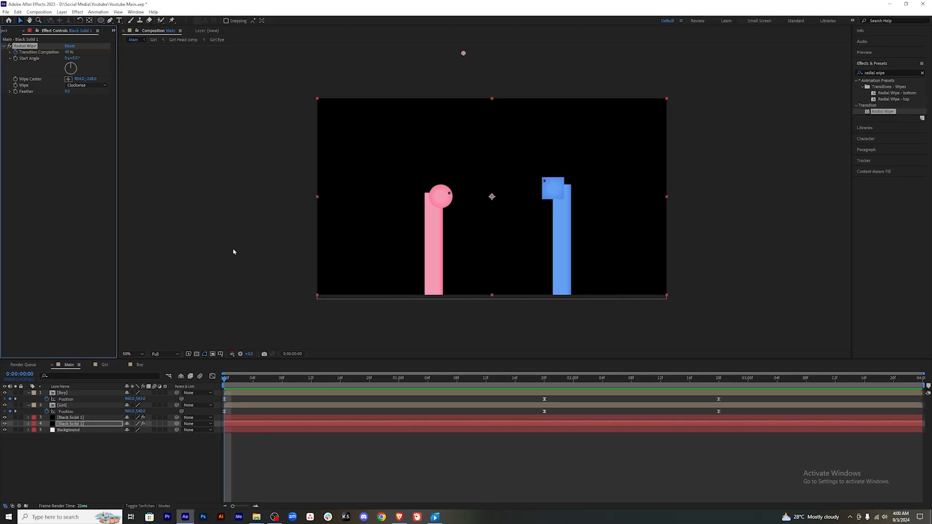
Step: Set the lower black solid's Transition Completion keyframe to 53% at 0:00:01:01 and preview the wipe
drag(224, 380, 405, 384)
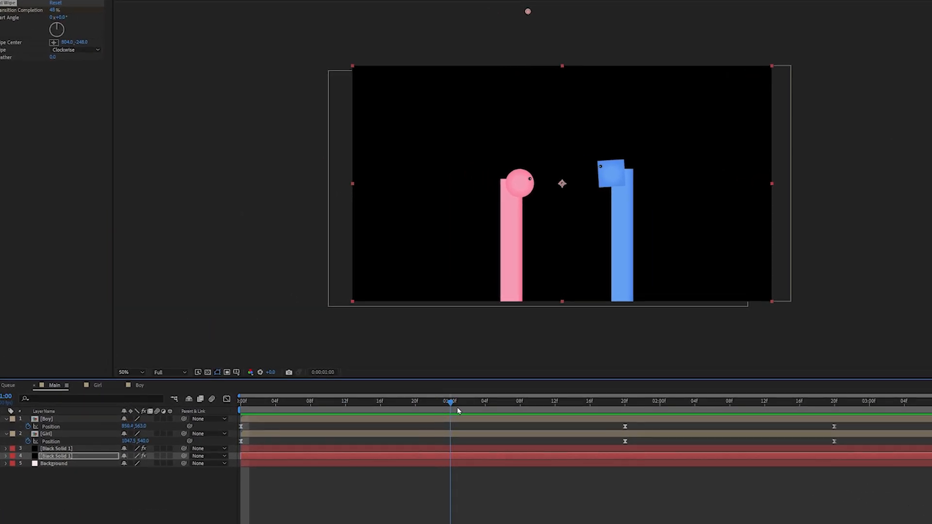
drag(458, 411, 464, 412)
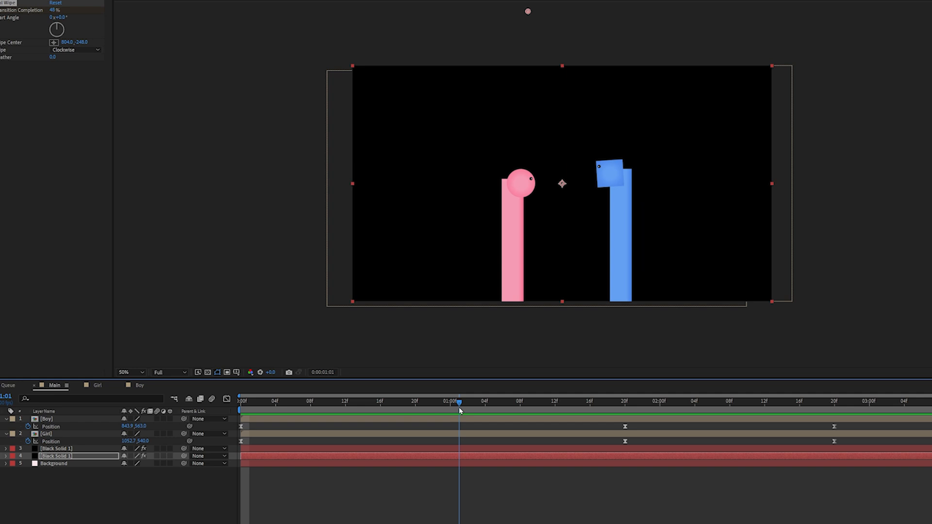
drag(53, 10, 58, 10)
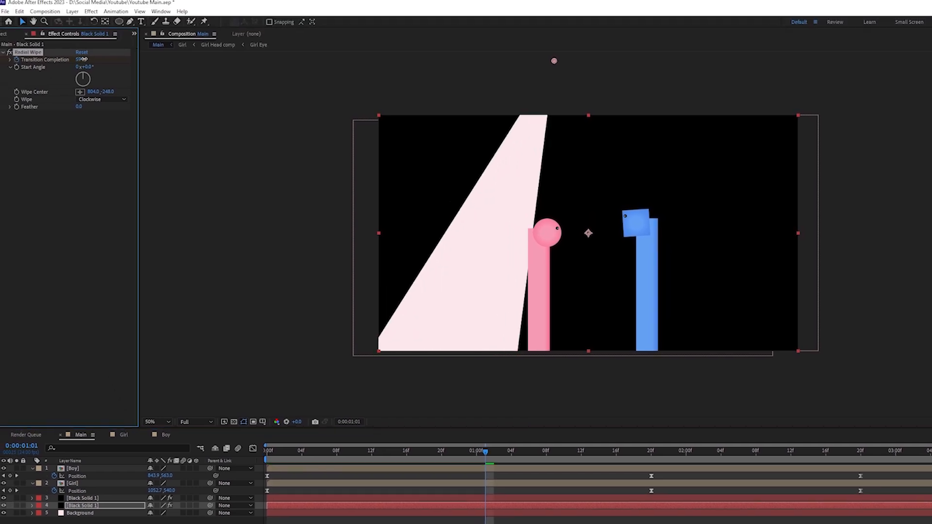
drag(84, 59, 79, 60)
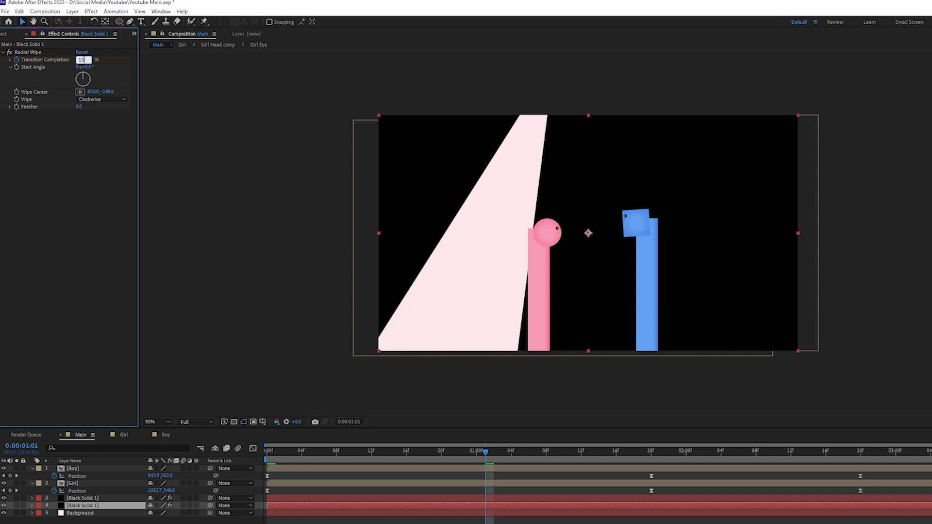
key(Return)
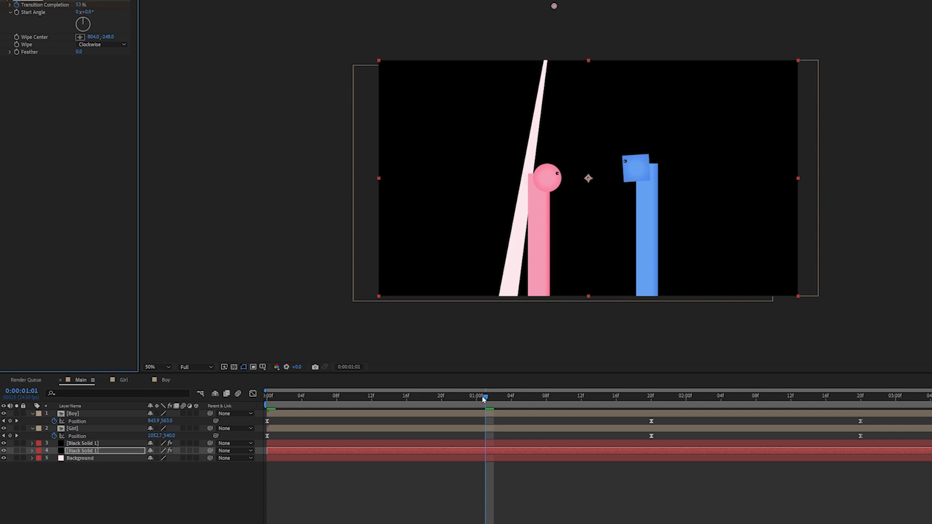
key(u)
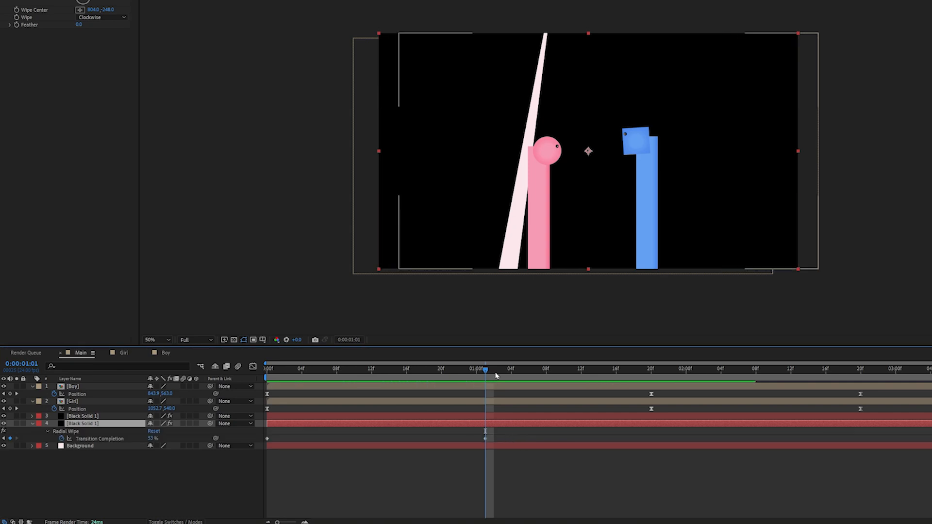
key(space)
key(space)
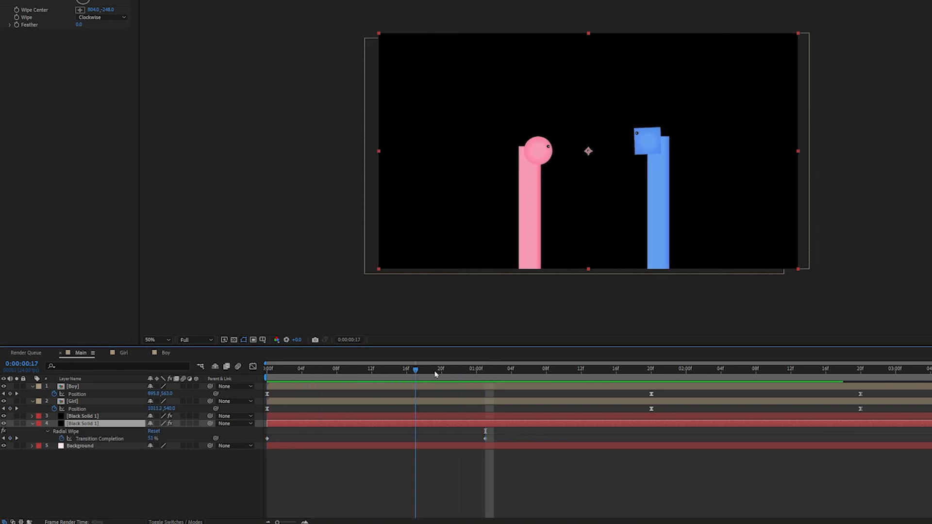
Step: Keyframe the upper black solid's Transition Completion from 48% at the start to a larger value at 0:00:01:01, widening the beam
click(478, 418)
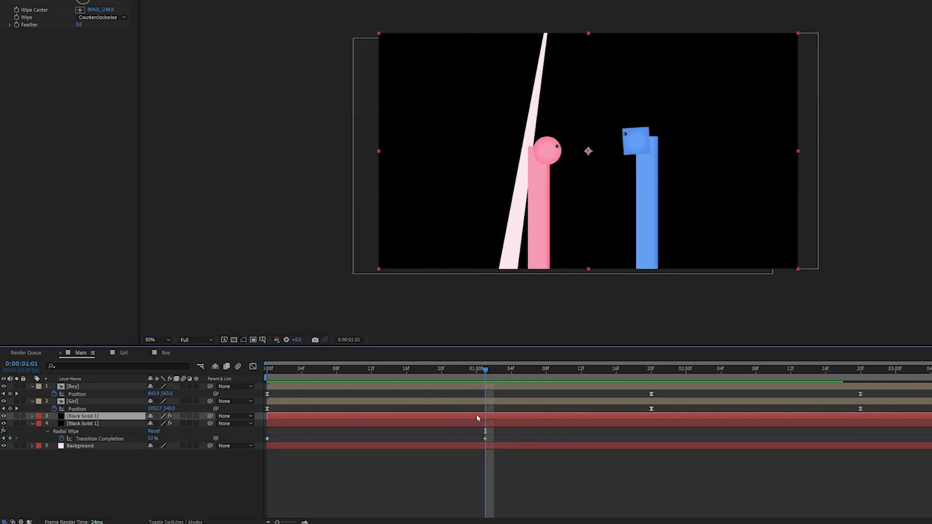
drag(487, 371, 264, 373)
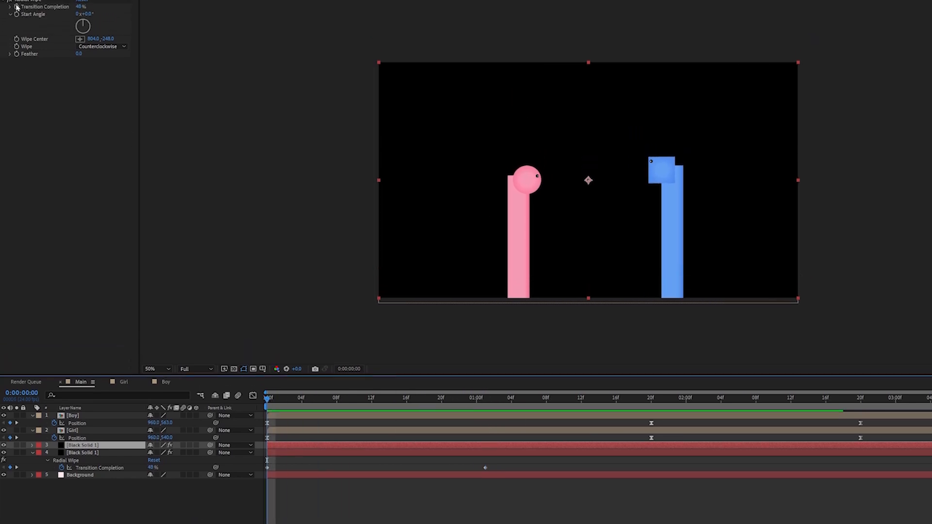
drag(276, 432, 486, 430)
drag(79, 36, 81, 31)
drag(328, 423, 450, 440)
Step: Apply Easy Ease to the Transition Completion keyframes of both black solids
drag(534, 493, 256, 485)
key(F9)
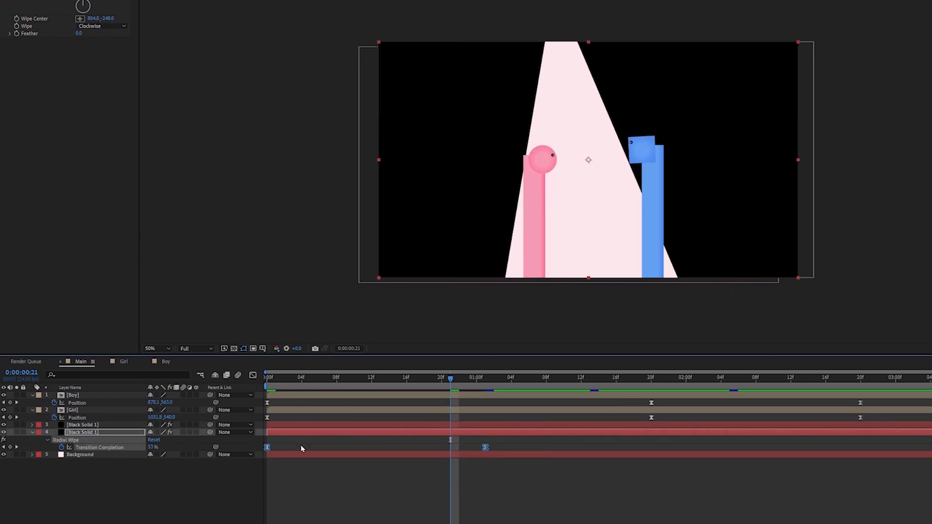
click(317, 422)
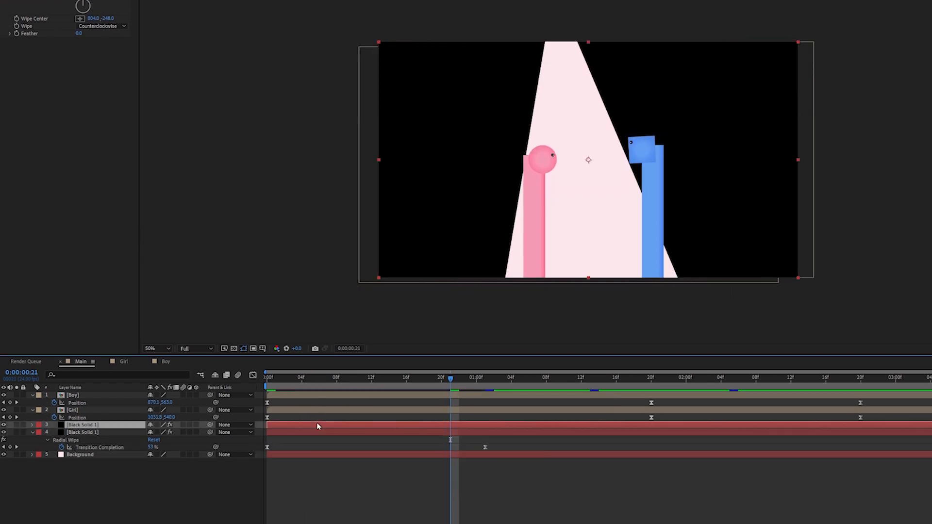
key(u)
drag(502, 435, 221, 453)
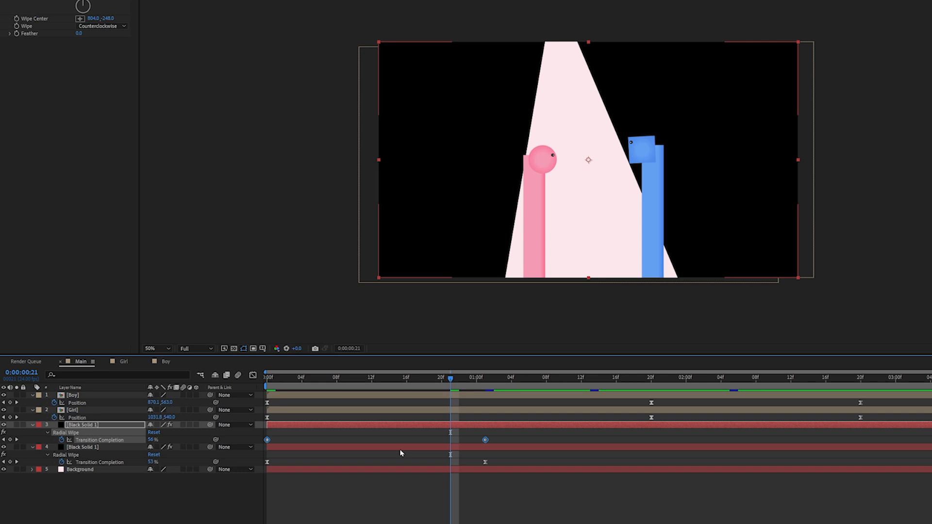
key(F9)
click(469, 501)
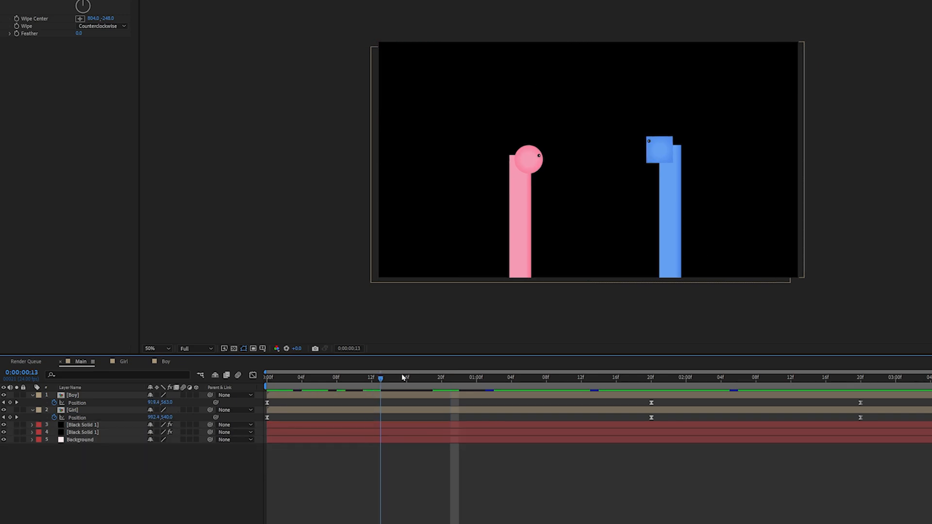
Step: Compare the beam and title with the reference video, and add the text "Pairbonding" to the Main composition
drag(404, 377, 869, 369)
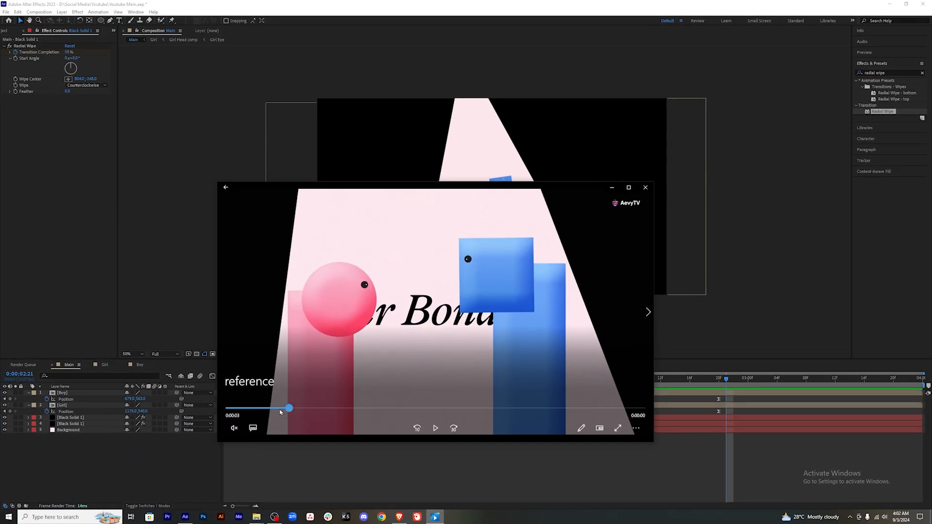
drag(281, 412, 406, 399)
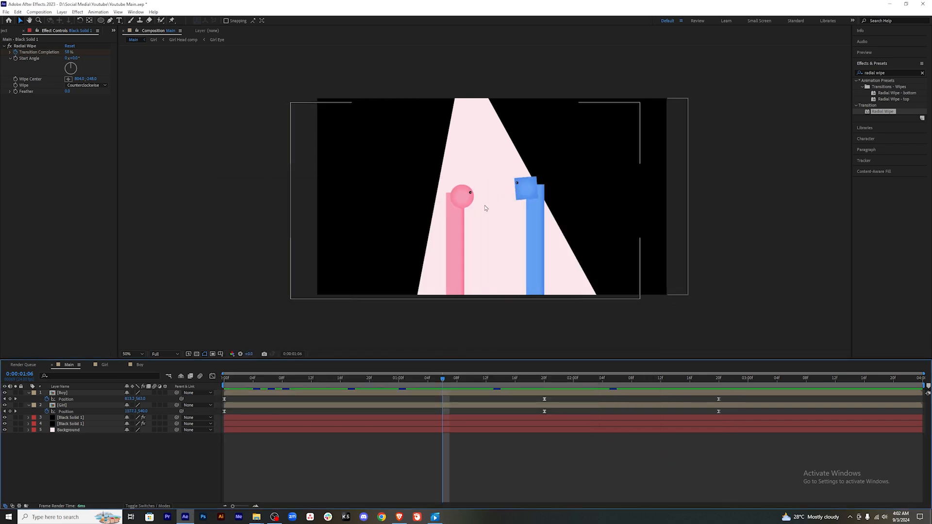
key(ctrl+t)
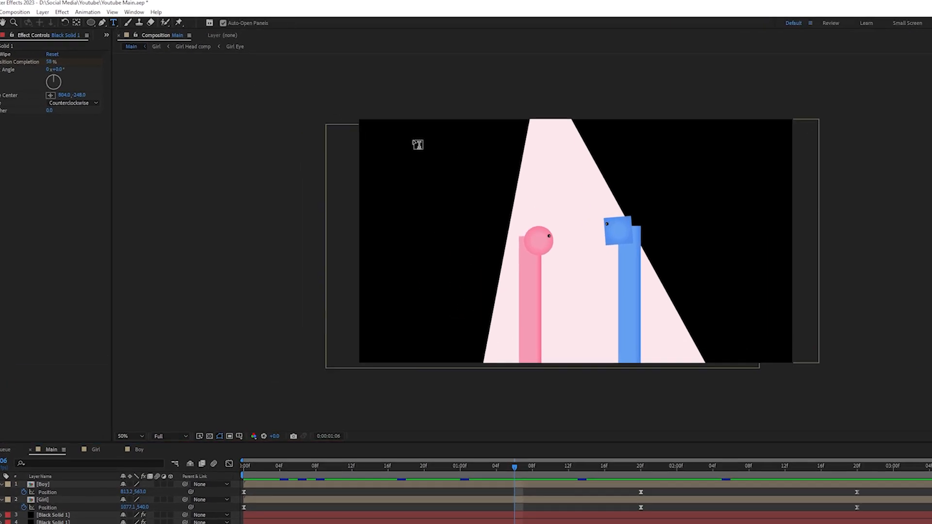
click(515, 261)
text(Pai)
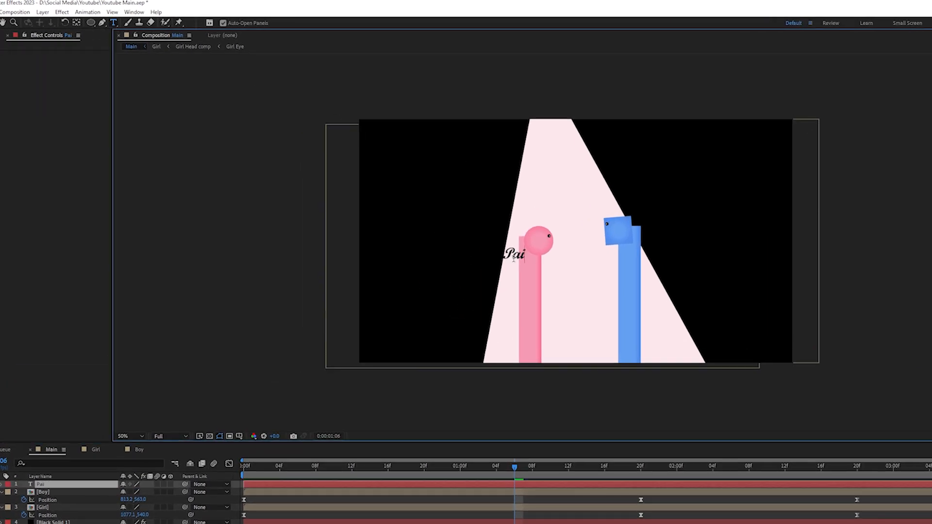
text(rbonding)
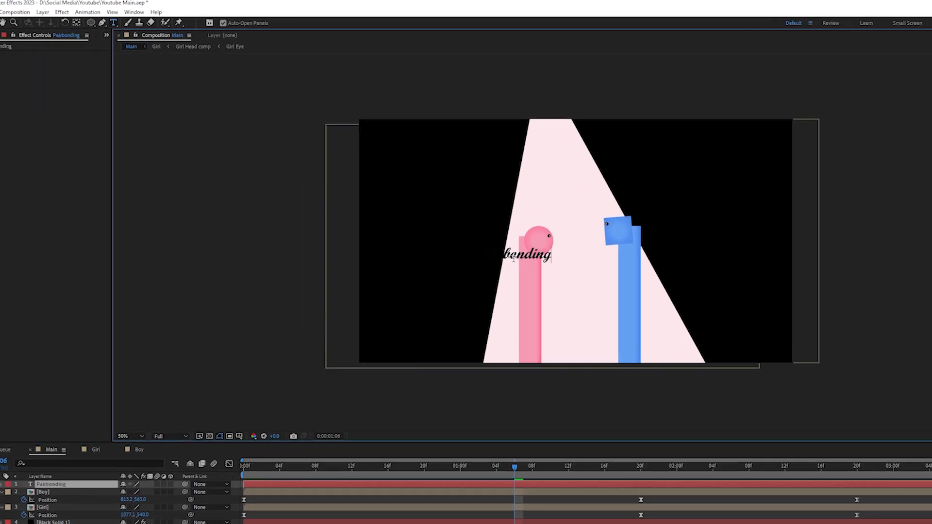
key(Escape)
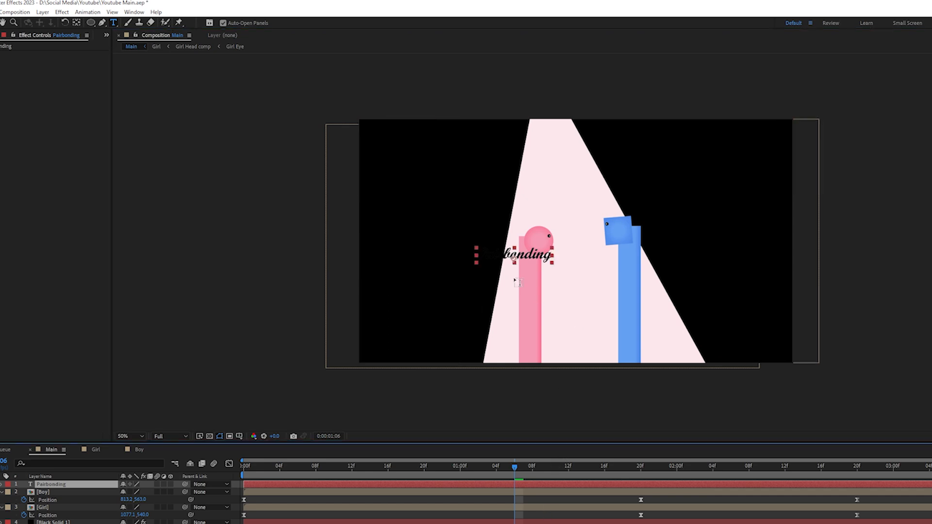
Step: Move the Pairbonding text between the two characters and set its font size to 85 px
click(23, 22)
drag(544, 258, 603, 252)
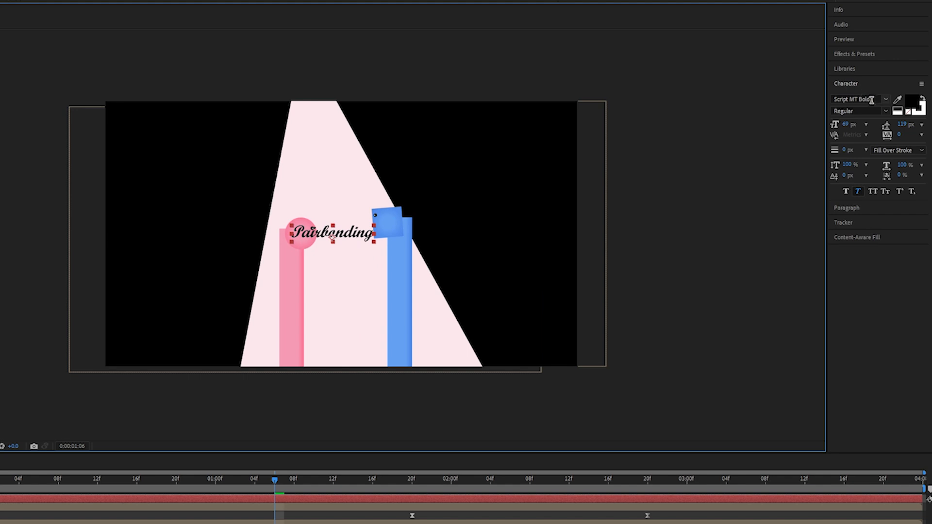
drag(854, 127, 853, 124)
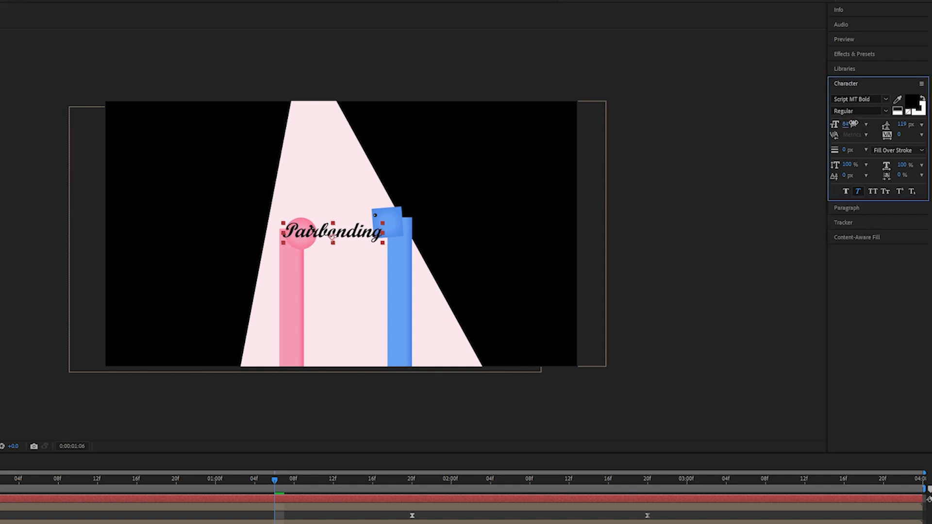
key(Return)
click(297, 473)
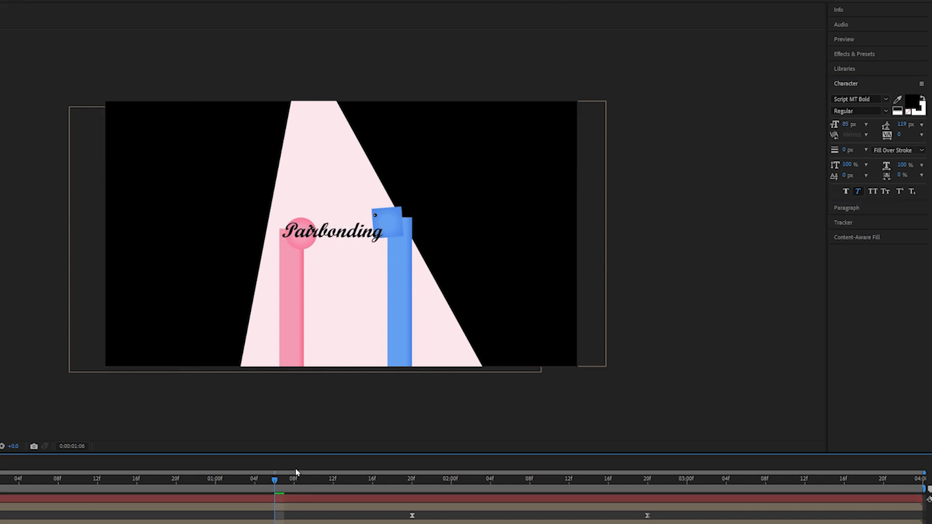
Step: Place the Pairbonding layer between the lower black solid and the Background, and preview its reveal
click(294, 502)
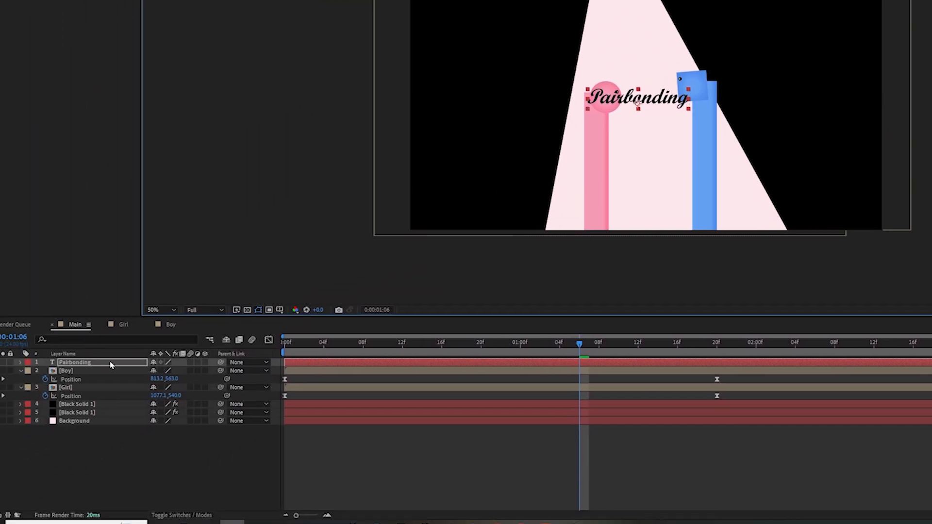
drag(111, 361, 118, 418)
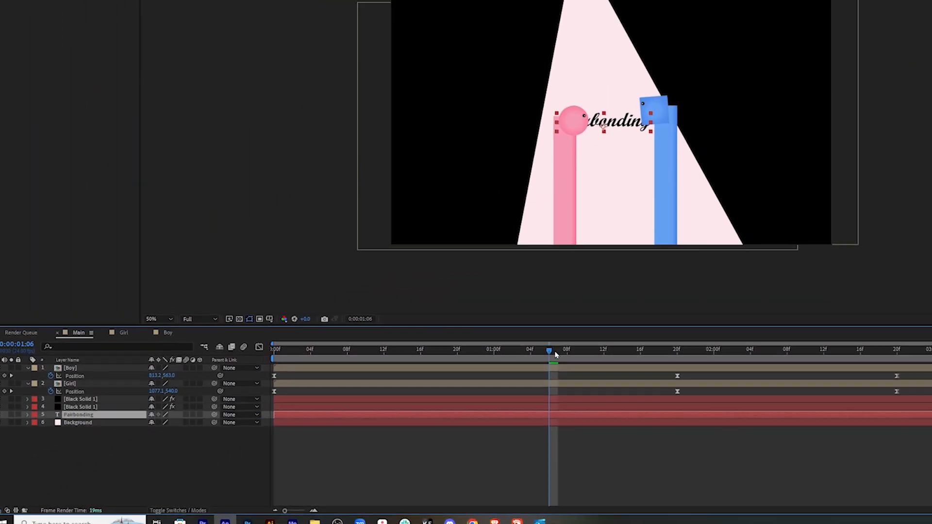
key(space)
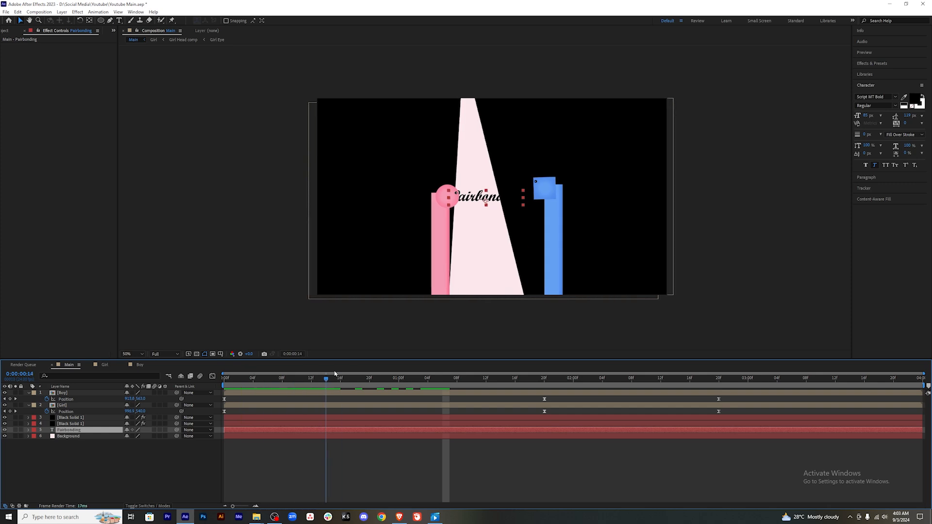
drag(451, 195, 462, 197)
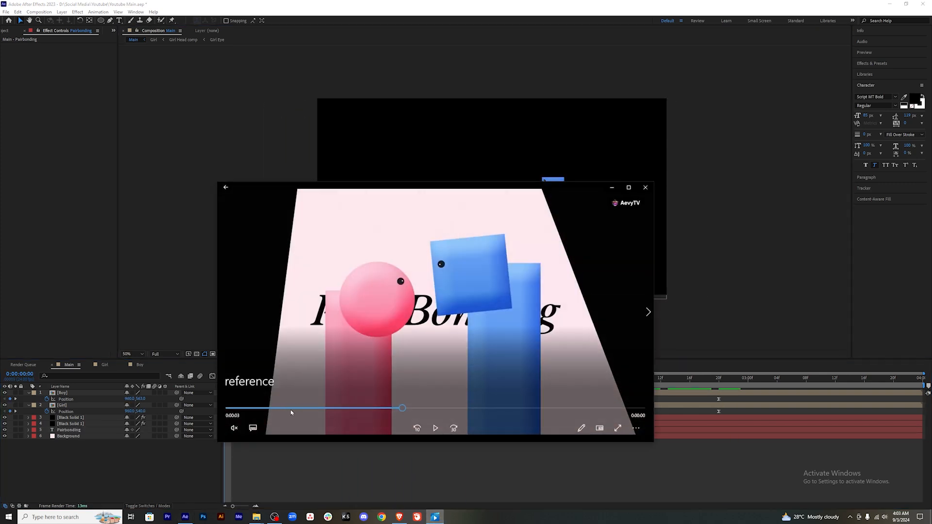
Step: Compare the Main composition's beam timing with the closing beam in the reference video
mouse_move(272, 408)
mouse_down()
mouse_move(229, 408)
mouse_move(274, 403)
mouse_up()
click(185, 517)
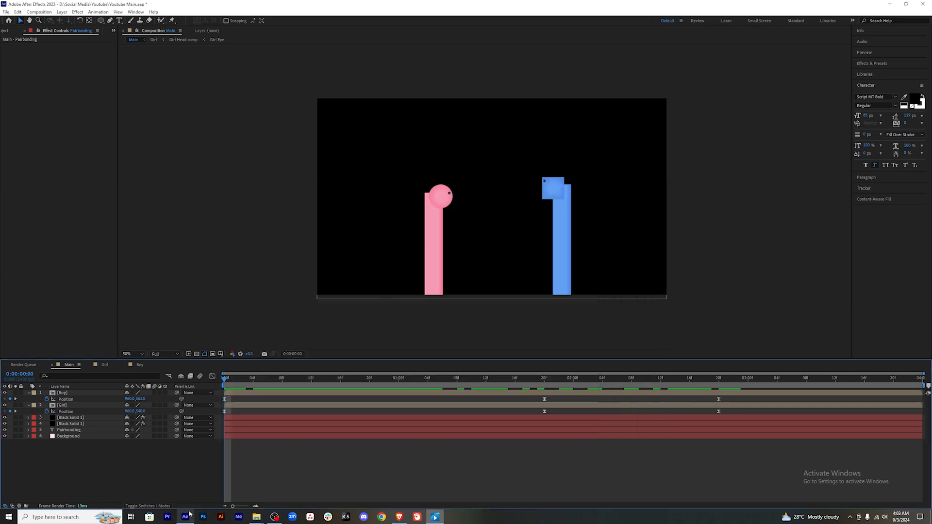
key(space)
key(space)
click(252, 420)
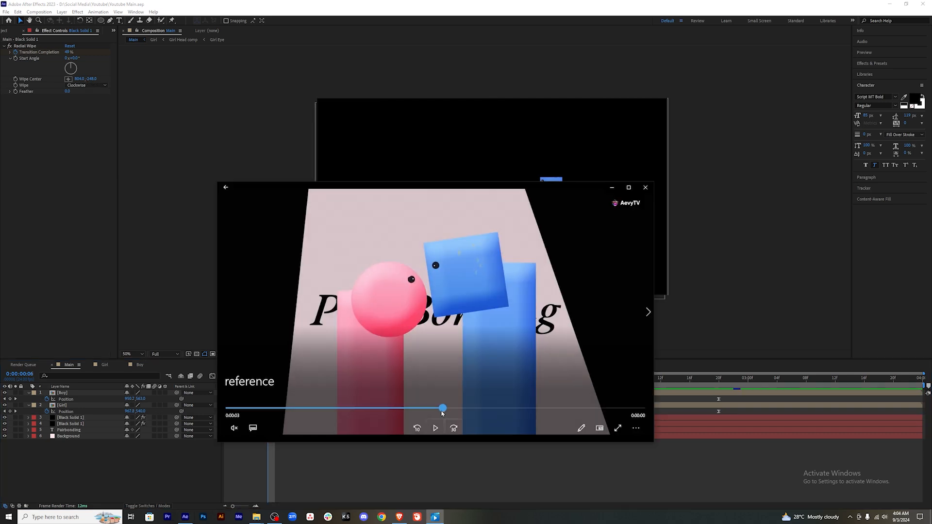
mouse_move(443, 409)
mouse_down()
mouse_move(516, 410)
mouse_move(452, 409)
mouse_up()
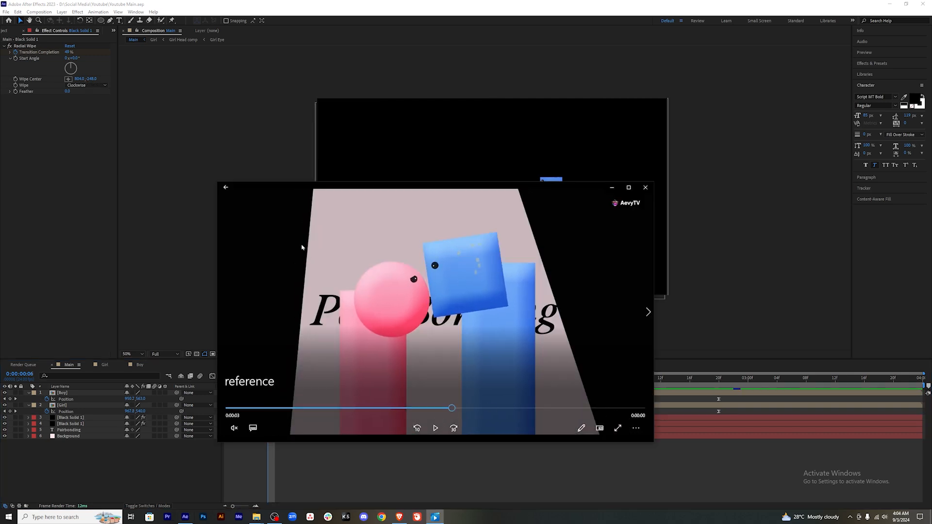
drag(455, 411, 572, 410)
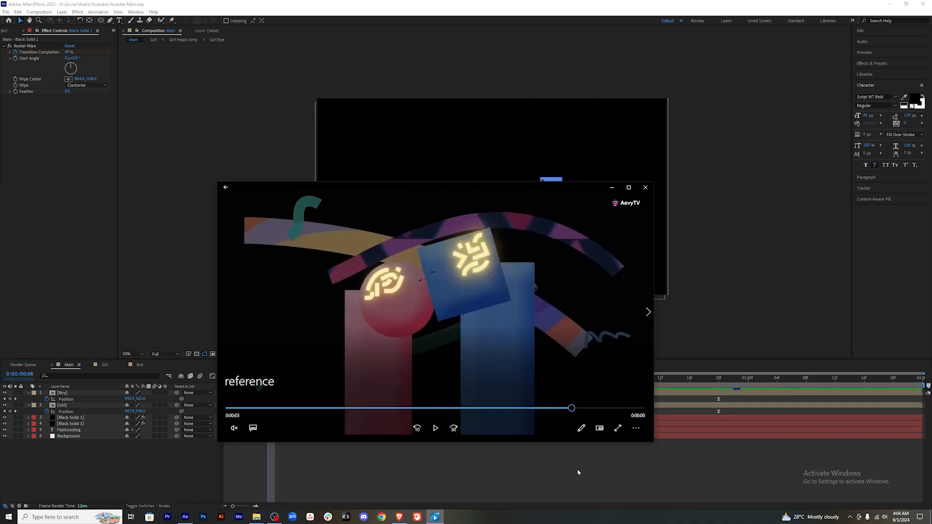
Step: Reveal the keyframes of both black solids and add a Transition Completion keyframe to each at 0:00:02:06
click(562, 458)
click(379, 424)
key(u)
click(388, 419)
key(u)
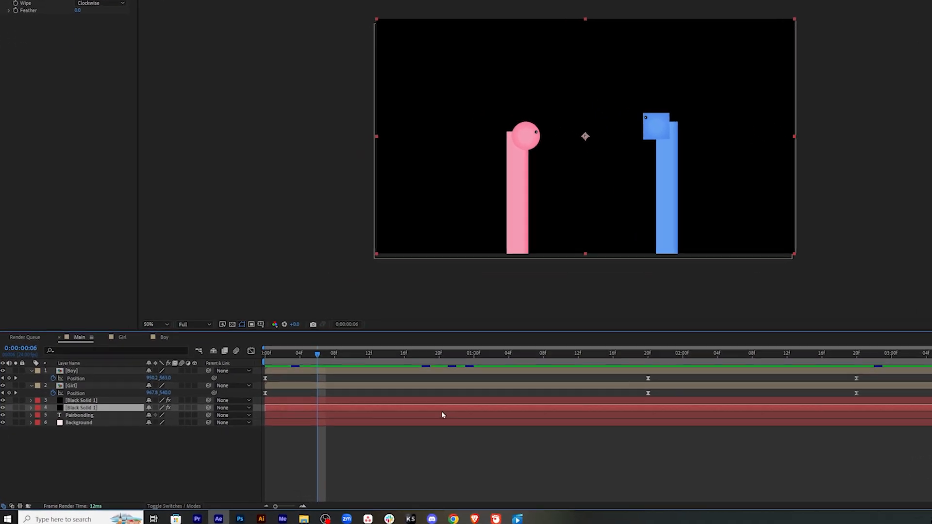
key(space)
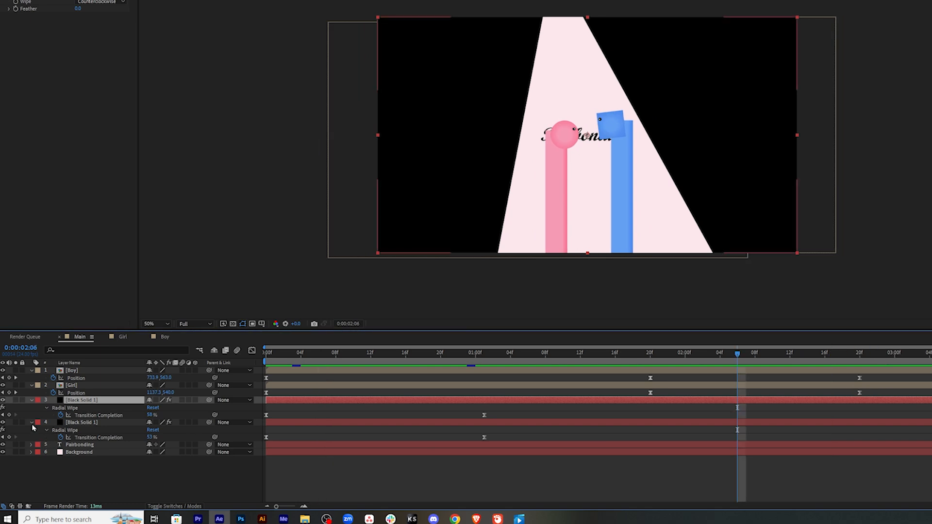
click(9, 415)
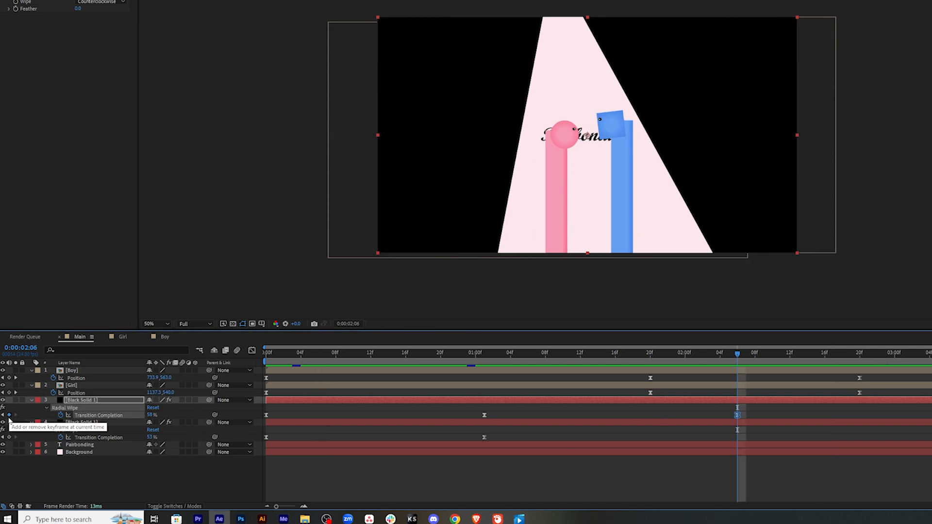
click(10, 438)
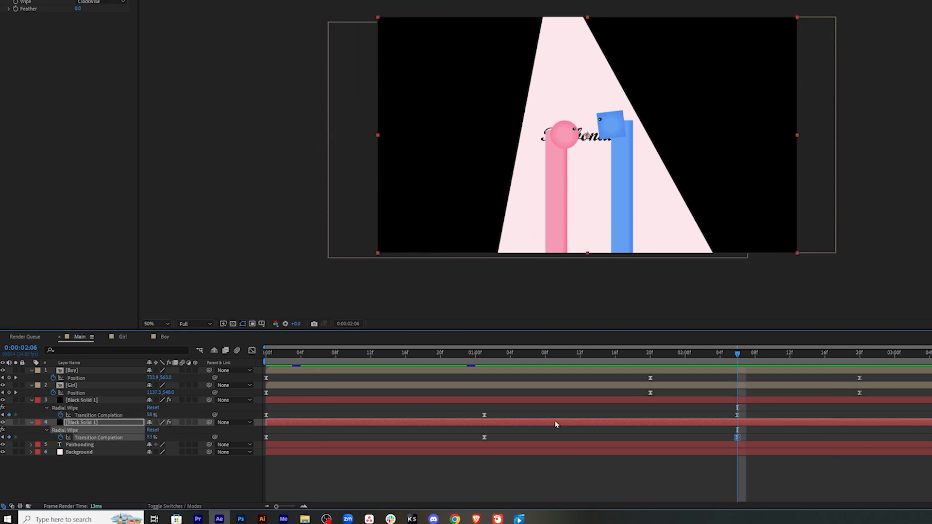
Step: Close the beam by setting Transition Completion to 48% on both black solids at 0:00:02:17
drag(736, 355, 855, 360)
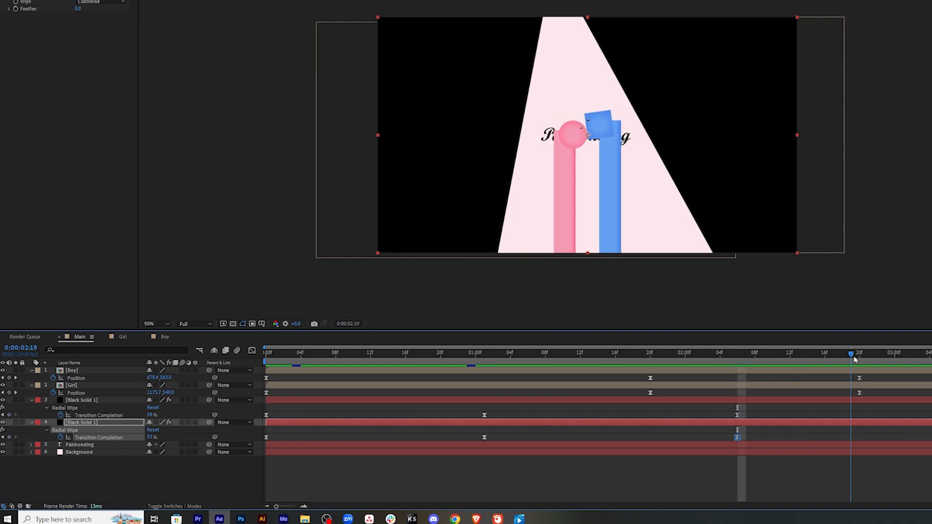
drag(797, 354, 266, 361)
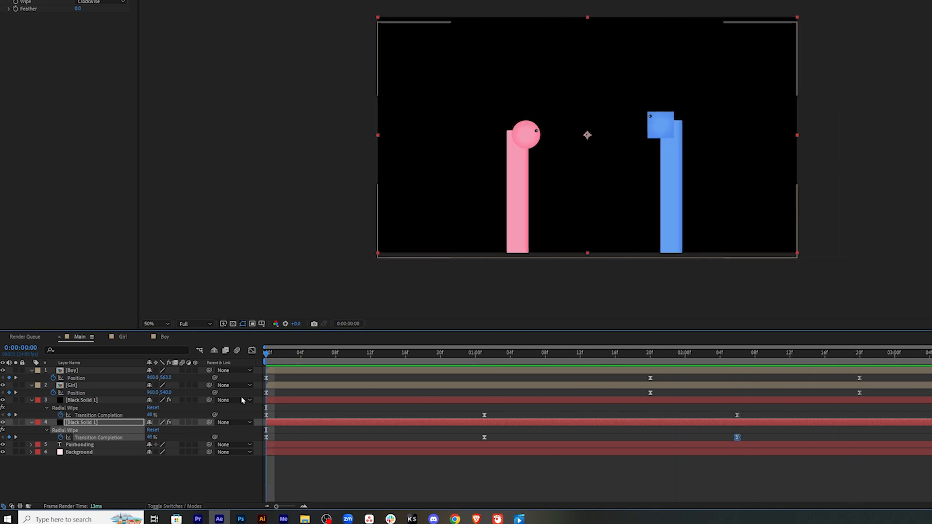
drag(267, 357, 833, 372)
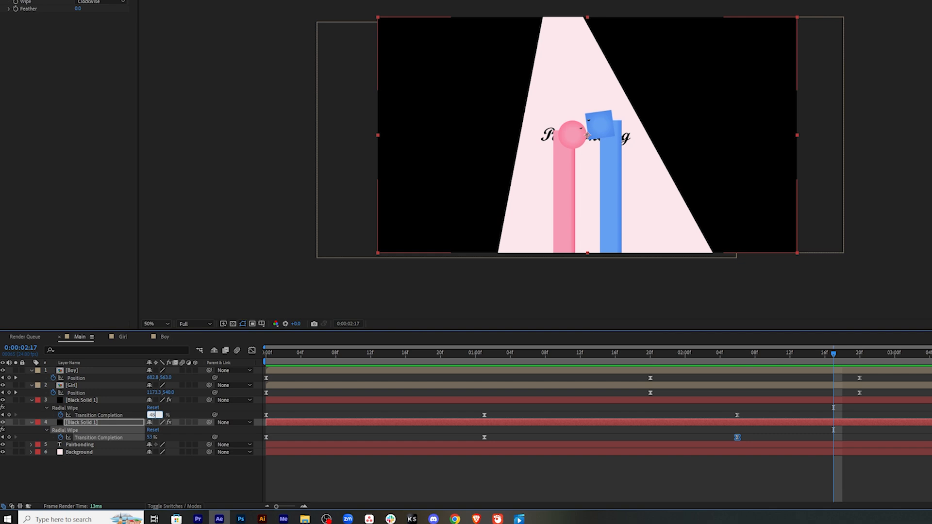
key(Return)
click(151, 438)
text(48)
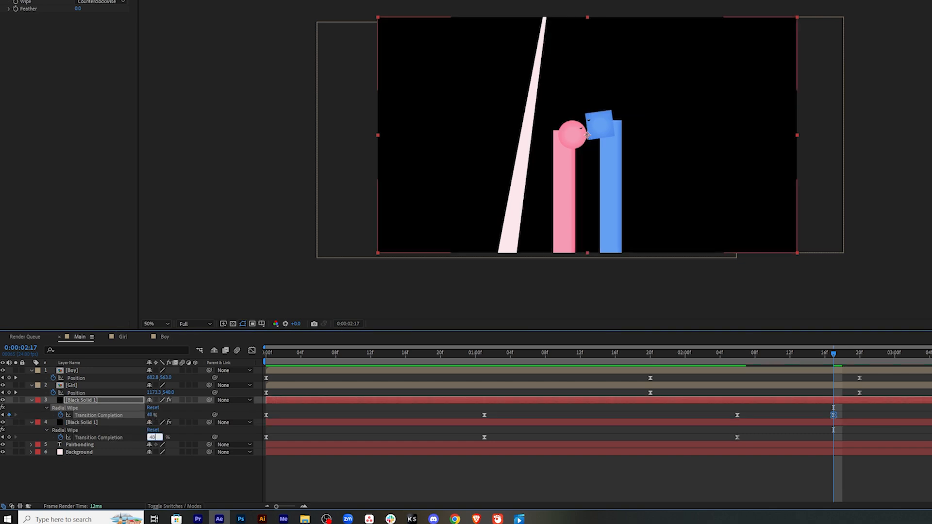
key(Return)
Step: Shift the closing Transition Completion keyframes of both black solids one frame later and preview the beam
key(shift+Page_Up)
key(shift+Page_Up)
drag(850, 406, 842, 441)
key(space)
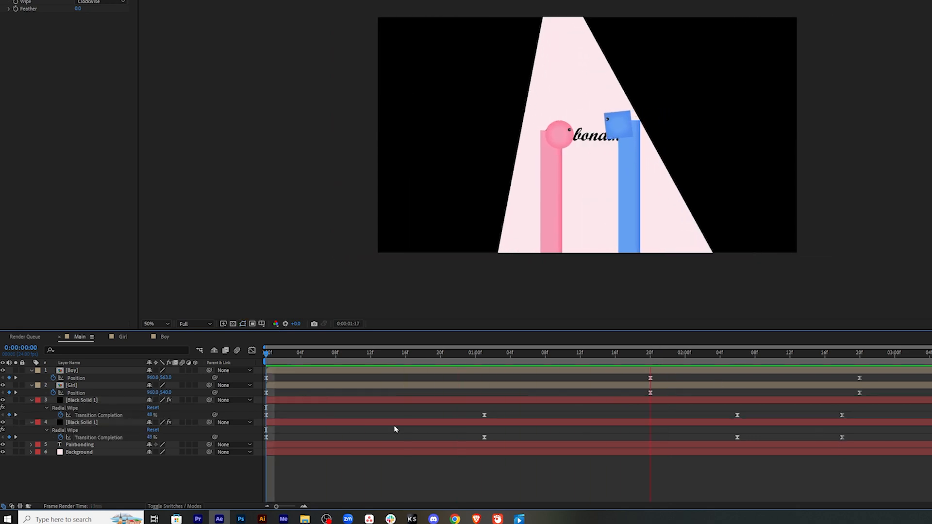
Step: Reshape the speed graph of both solids' last two Transition Completion keyframes for a fast start and slow finish, and preview it
mouse_move(873, 417)
mouse_down()
mouse_move(736, 445)
mouse_move(734, 435)
mouse_move(699, 452)
mouse_up()
click(252, 351)
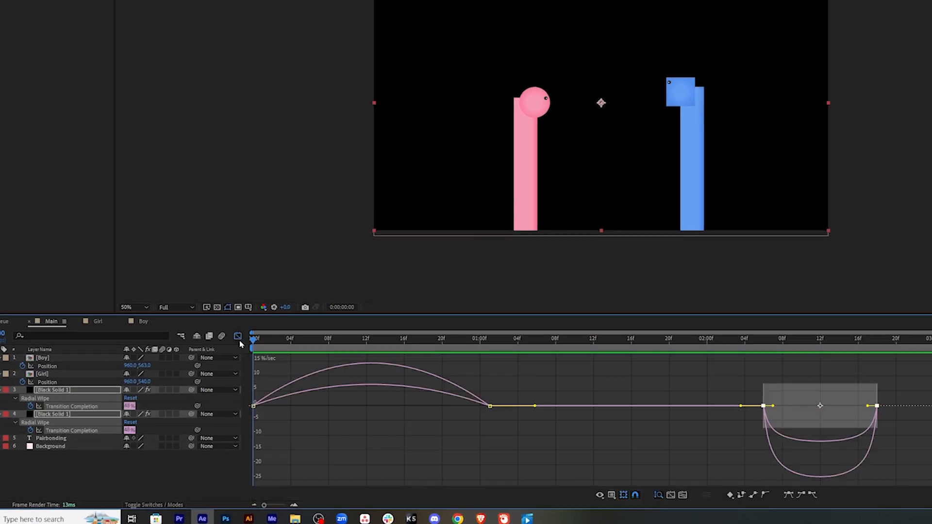
drag(867, 406, 798, 403)
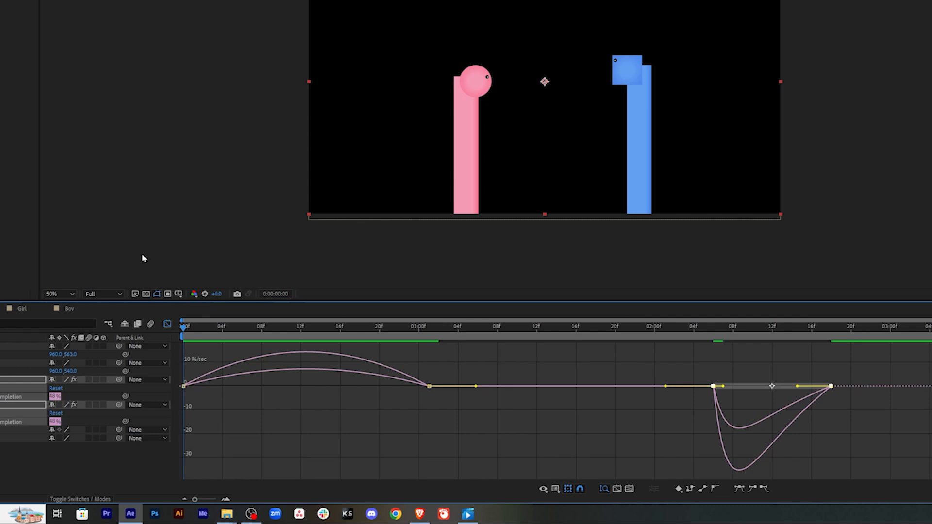
click(167, 324)
click(694, 326)
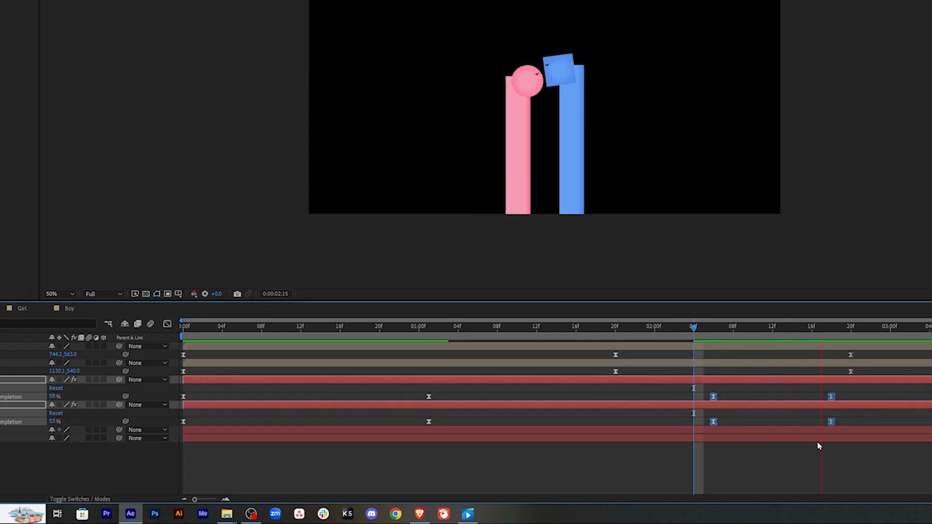
Step: Move the keyframes that start the beam's closing to about 0:00:02:03 on both black solids and preview the animation
drag(898, 327, 652, 332)
drag(714, 423, 679, 426)
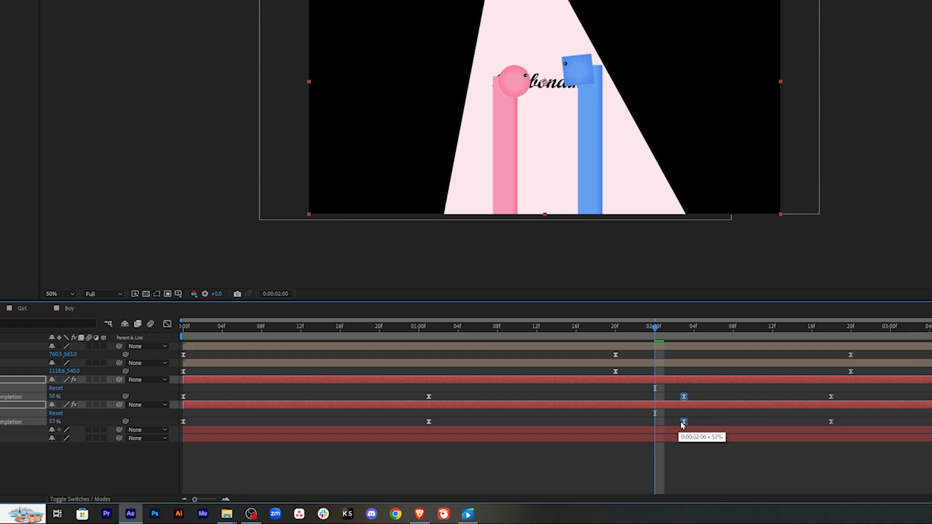
drag(657, 330, 73, 331)
click(328, 462)
key(space)
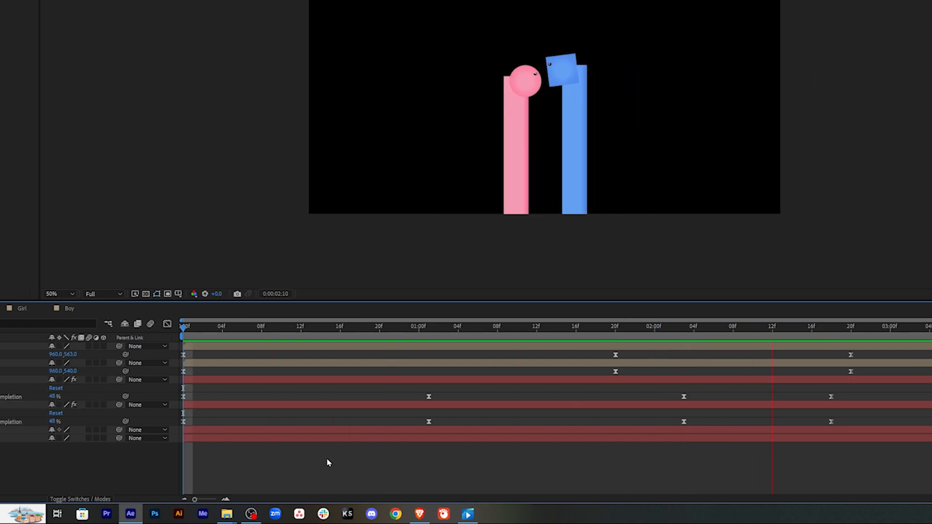
Step: Shorten the incoming ease of both solids' final keyframes, move those keyframes to about 0:00:02:22, and preview the beam
key(shift+F3)
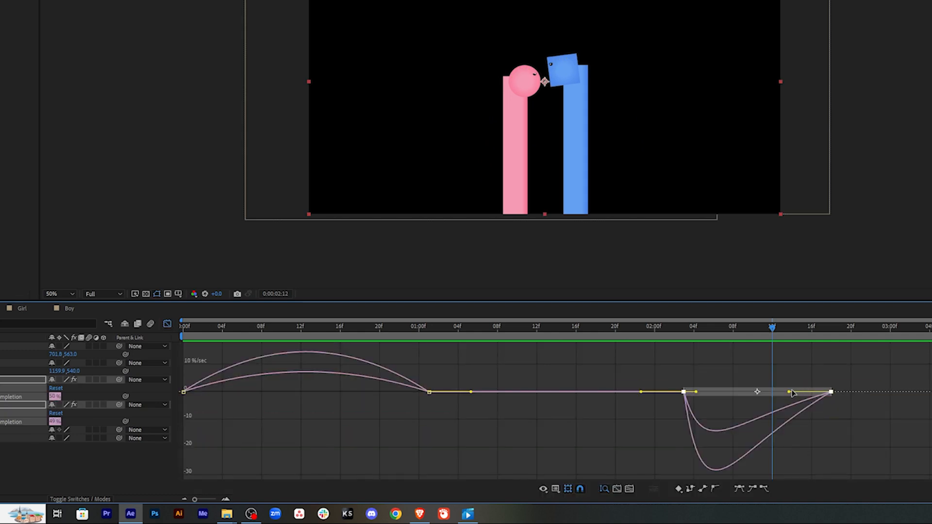
drag(790, 392, 809, 394)
click(864, 432)
click(169, 325)
drag(874, 393, 871, 419)
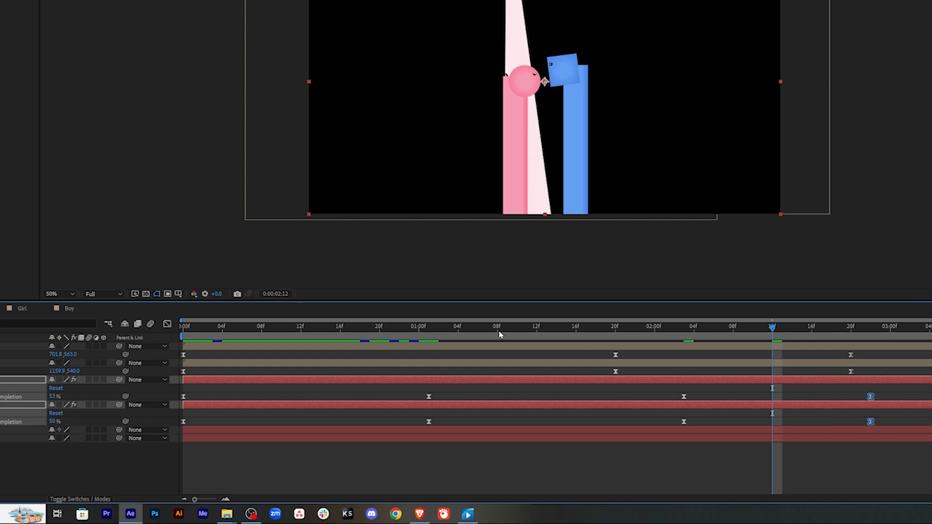
key(Home)
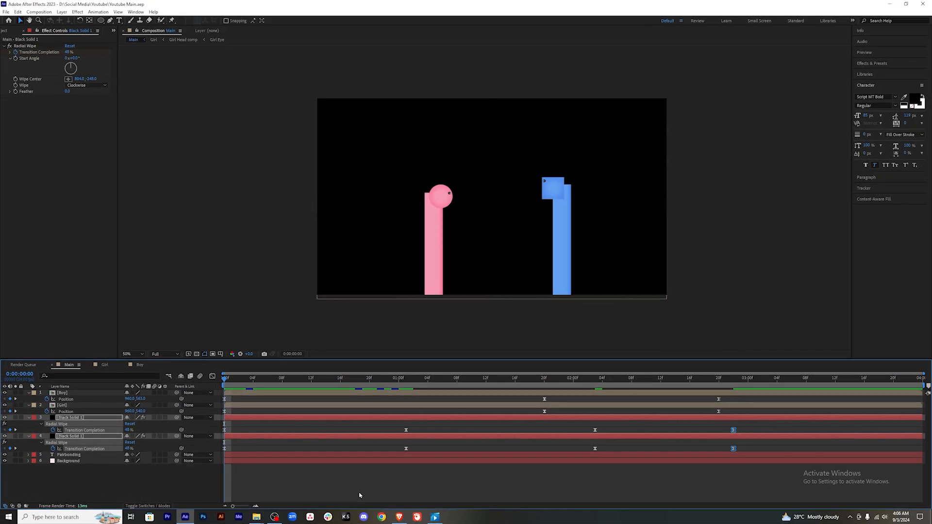
click(360, 495)
key(space)
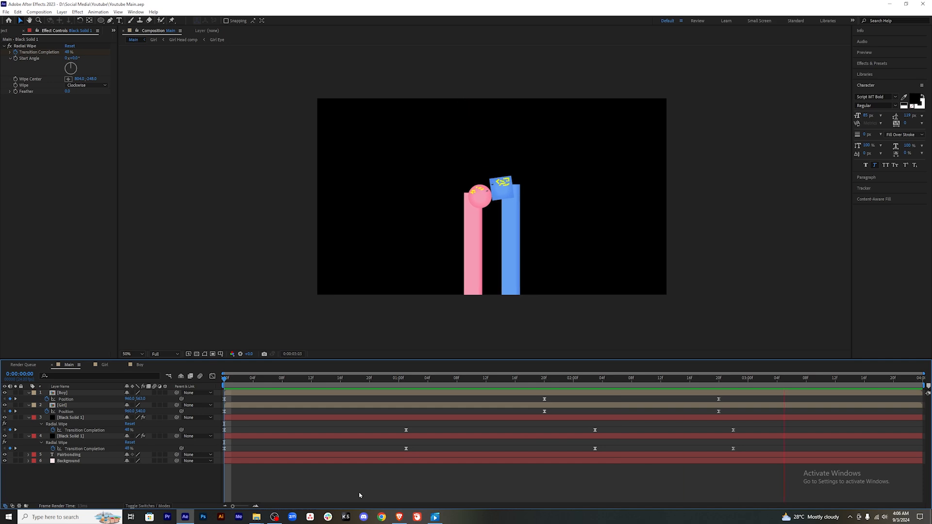
key(space)
Step: Examine the colorful ribbons around the characters in the reference video
click(436, 518)
drag(496, 410, 476, 410)
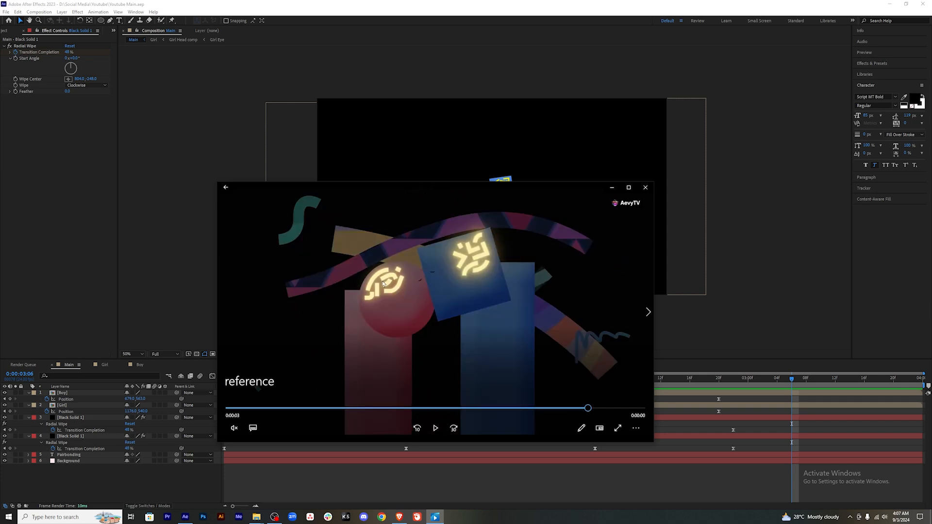
drag(588, 408, 566, 407)
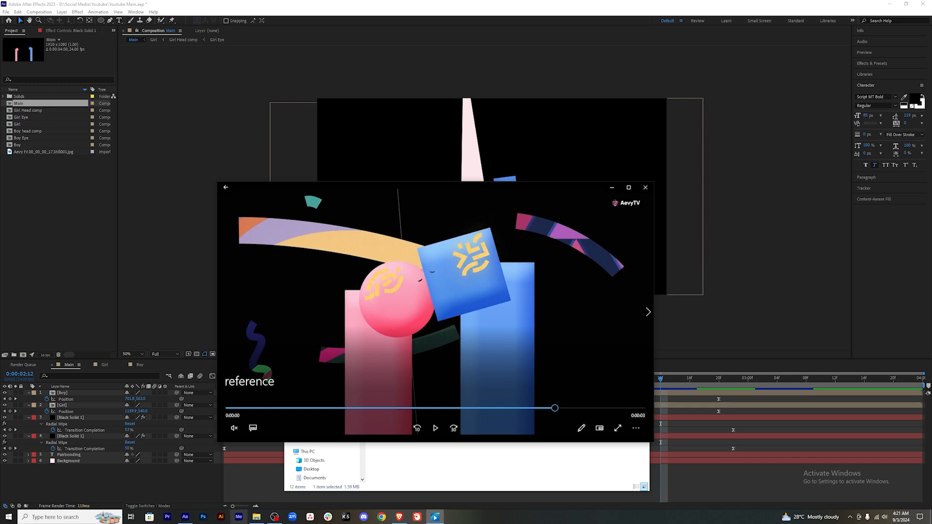
Step: Switch to File Explorer and look through the gradient wallpaper images in folder 21
click(256, 517)
double_click(462, 308)
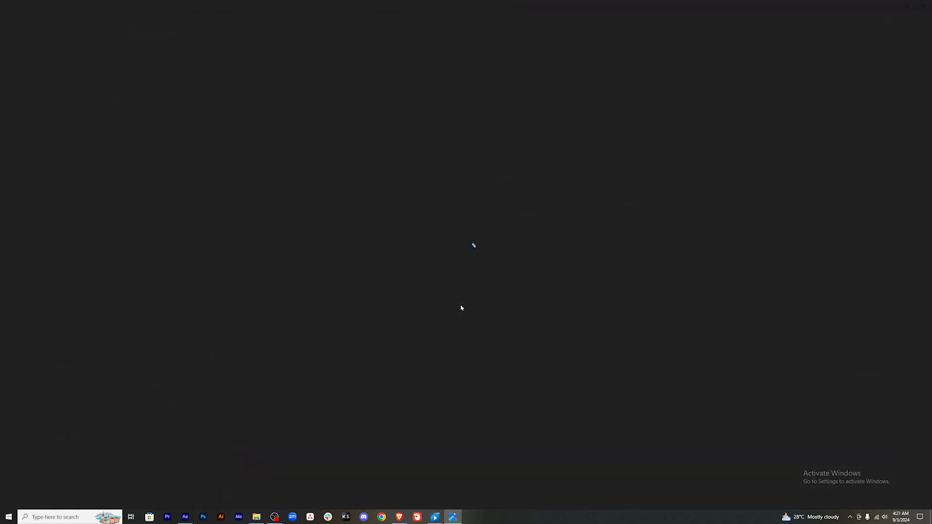
key(Right)
key(Right)
key(Right)
key(Right)
key(Right)
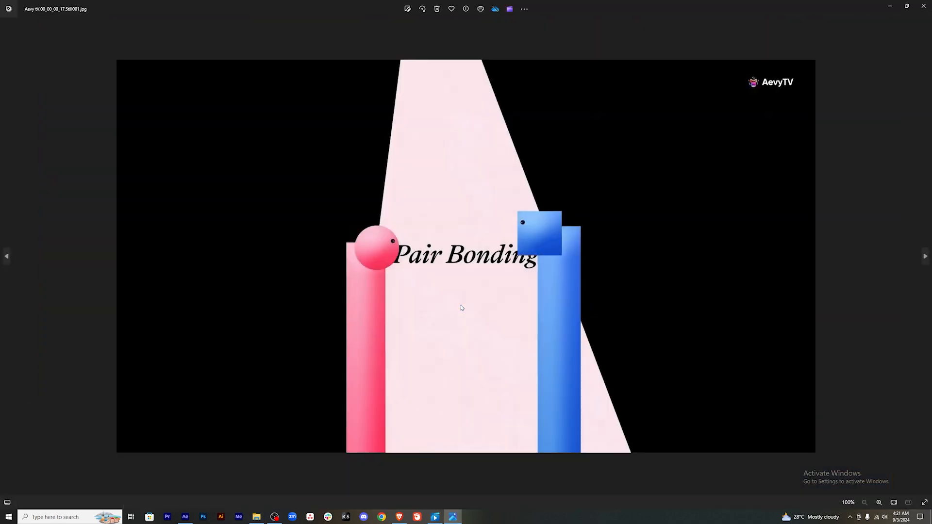
key(Right)
key(Right)
key(alt+F4)
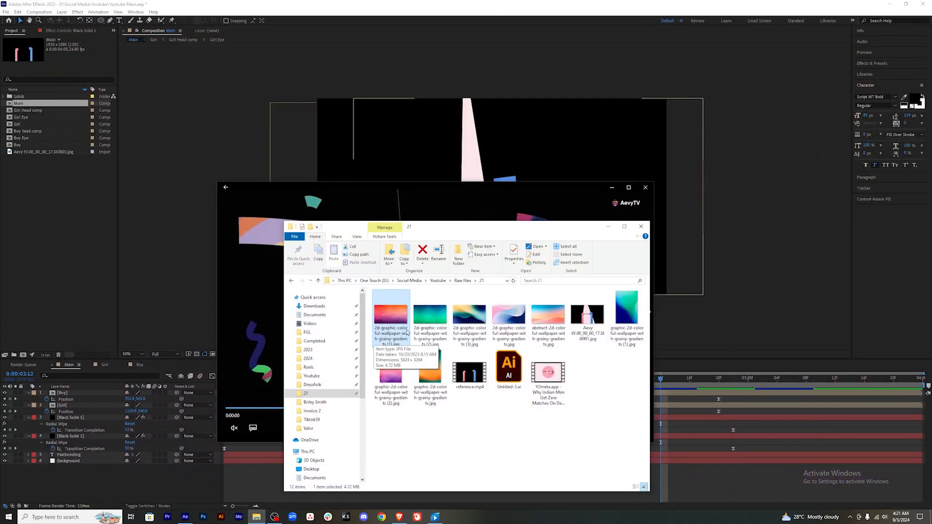
right_click(465, 425)
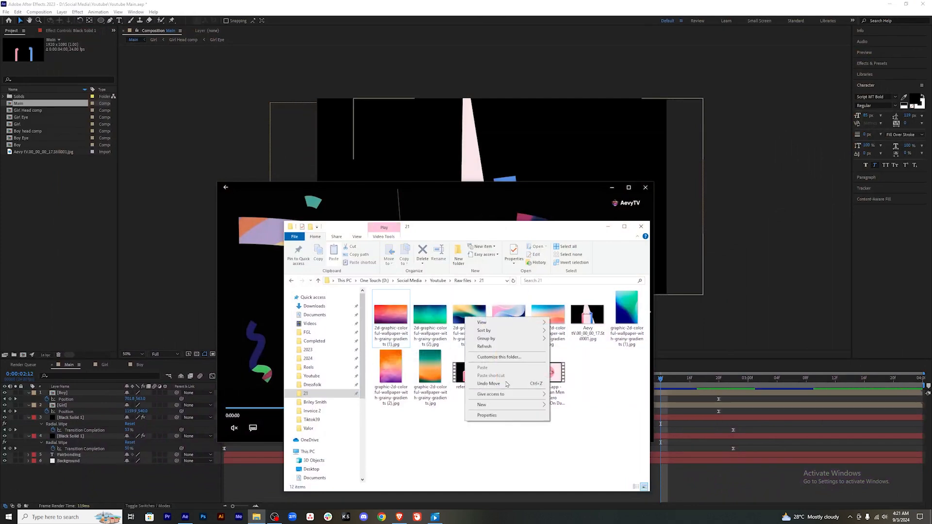
click(505, 348)
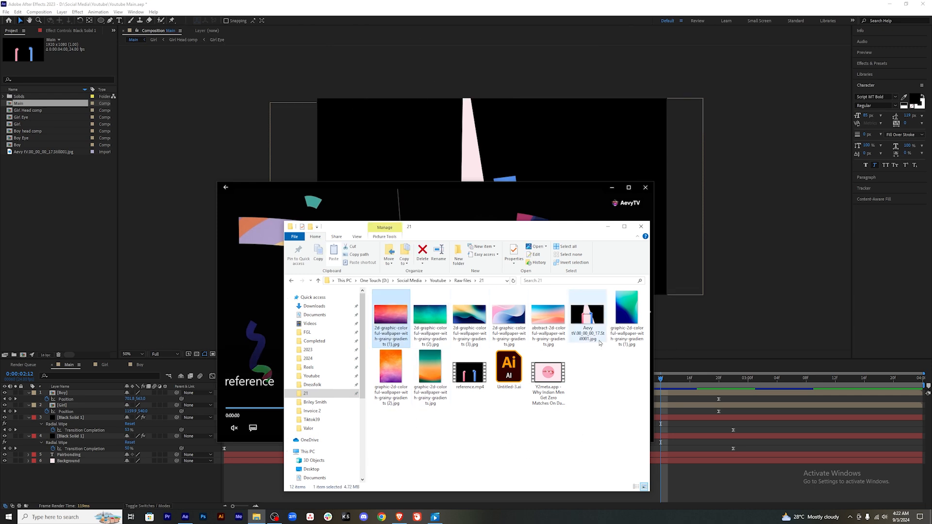
Step: Import the eight grainy-gradient wallpaper images from folder 21 into the After Effects project
ctrl+click(433, 318)
ctrl+click(470, 317)
ctrl+click(508, 316)
ctrl+click(548, 316)
ctrl+click(430, 374)
ctrl+click(391, 374)
ctrl+click(630, 312)
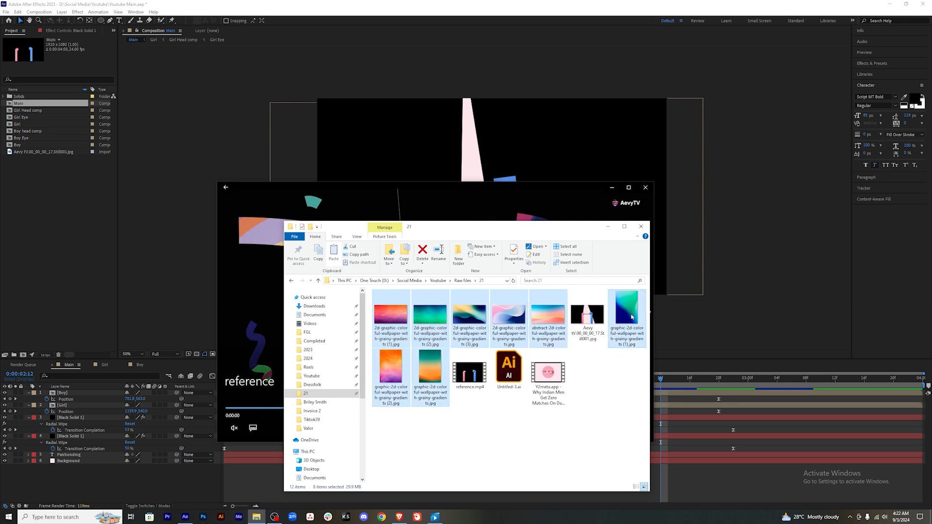
drag(632, 317, 39, 218)
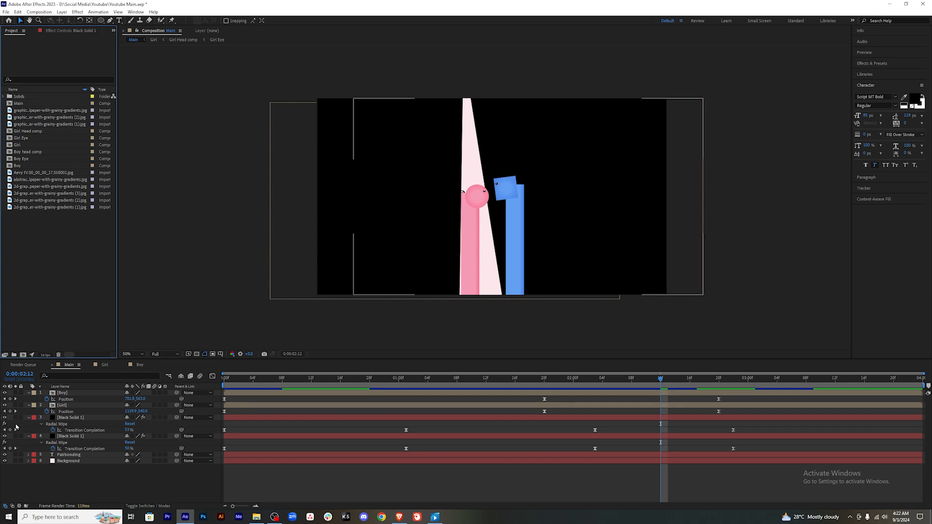
Step: Place the green-to-orange grainy-gradient image between the Girl layer and the upper black solid in Main, and hide it
drag(47, 111, 95, 437)
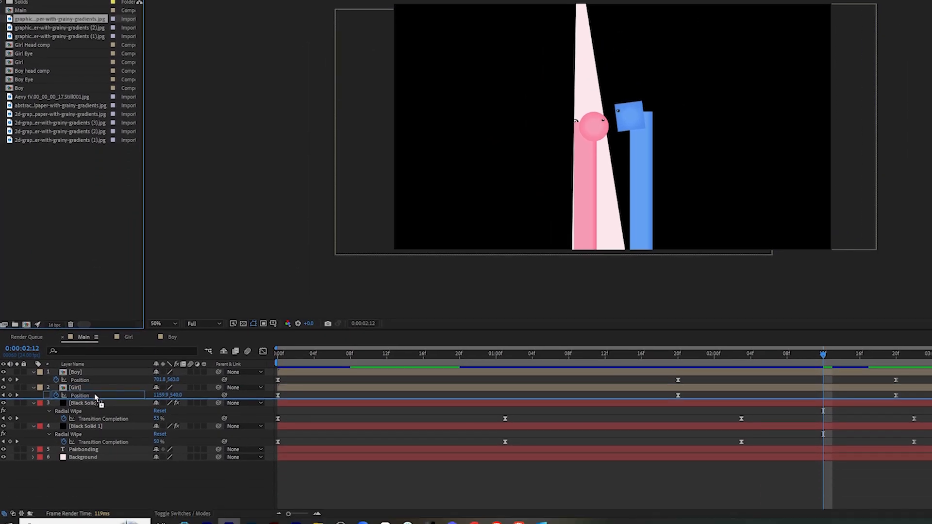
drag(96, 402, 96, 403)
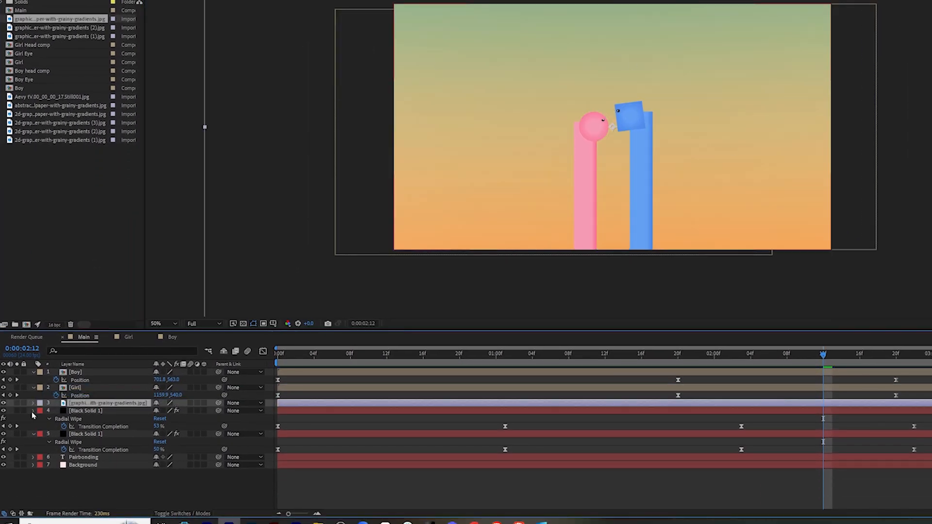
click(33, 412)
click(33, 420)
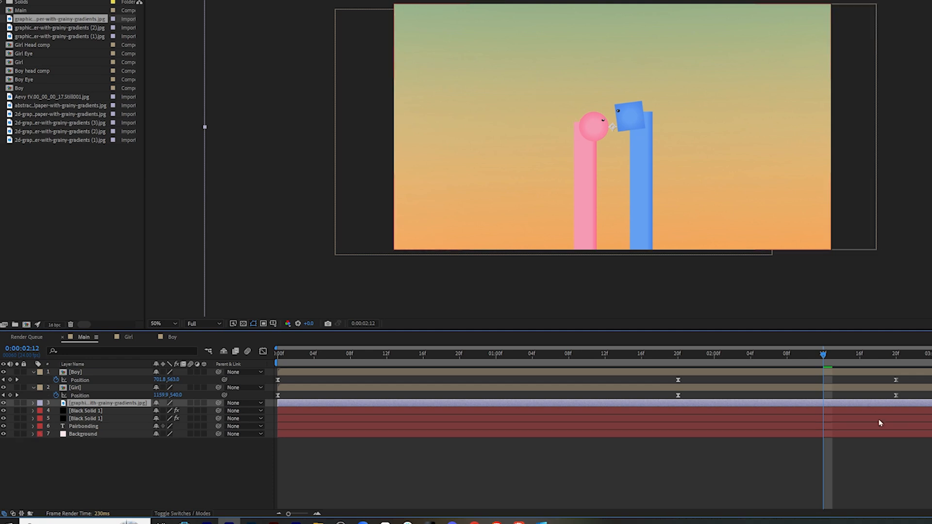
click(3, 404)
drag(824, 356, 912, 357)
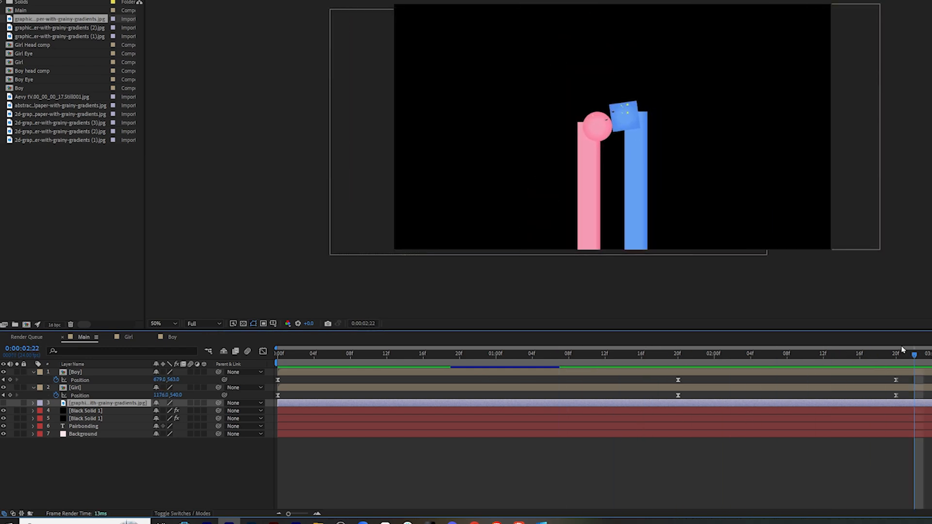
Step: Move the final Radial Wipe Transition Completion keyframes of both Black Solid 1 layers to 0:00:03:02
click(750, 358)
click(899, 414)
key(u)
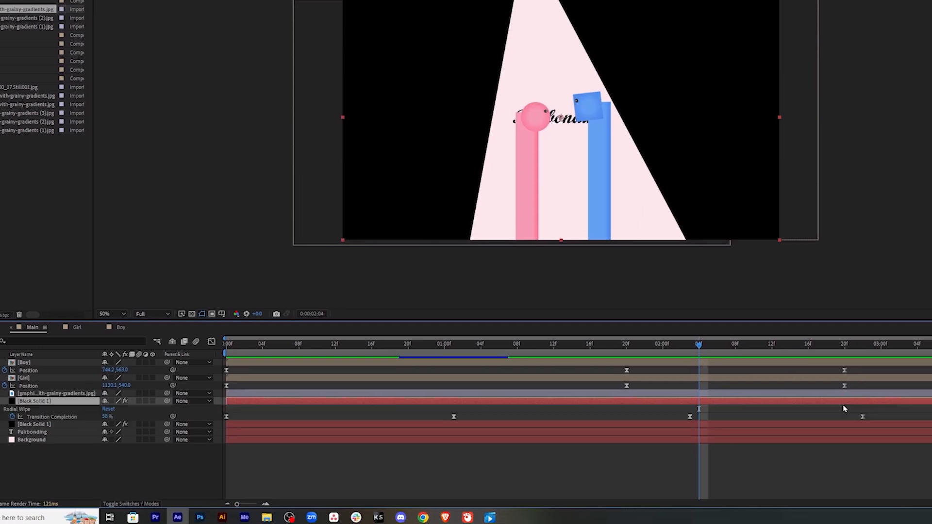
click(829, 427)
key(u)
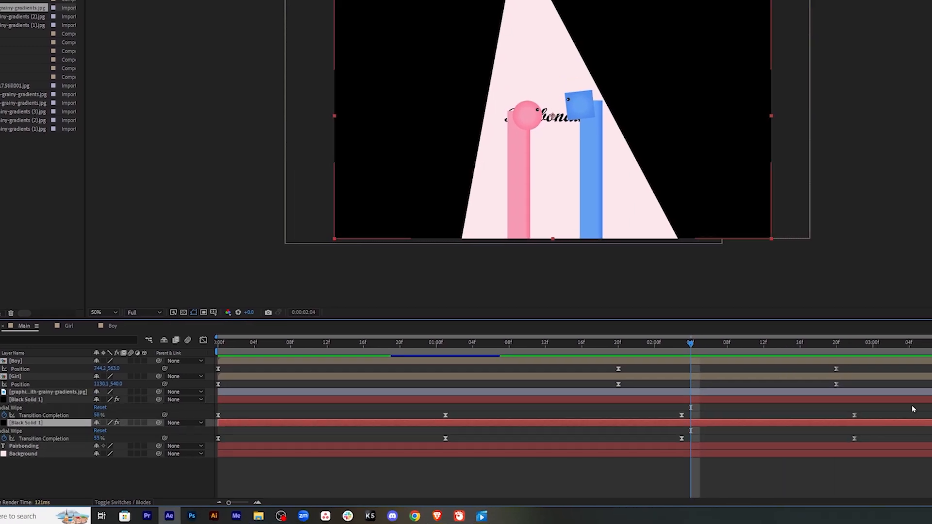
drag(907, 413, 869, 443)
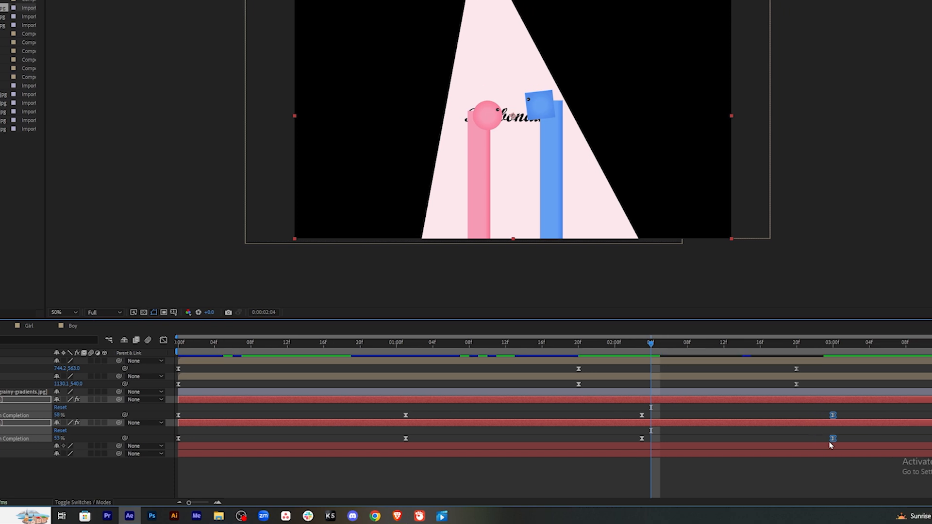
drag(651, 344, 765, 352)
drag(707, 379, 712, 379)
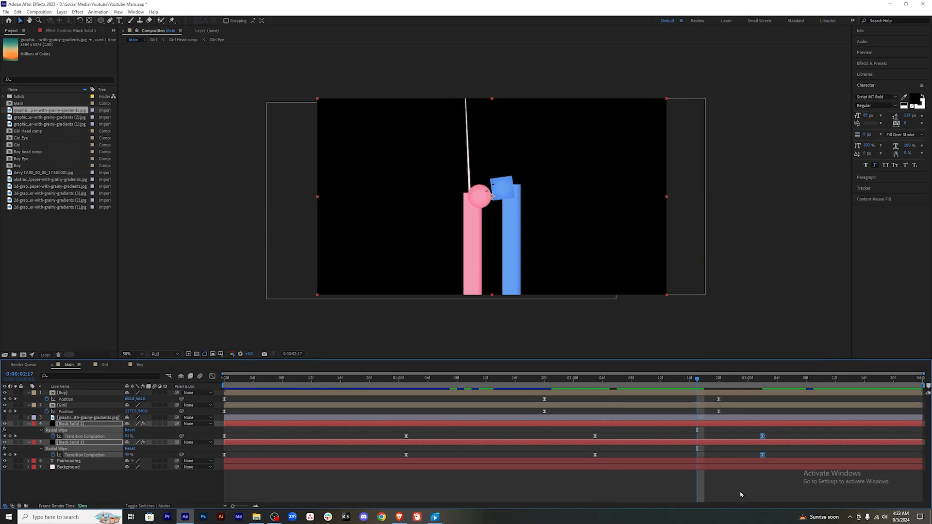
Step: Collapse the revealed keyframe properties of both black solids, Girl and Boy, and save the project
click(757, 492)
click(746, 425)
key(u)
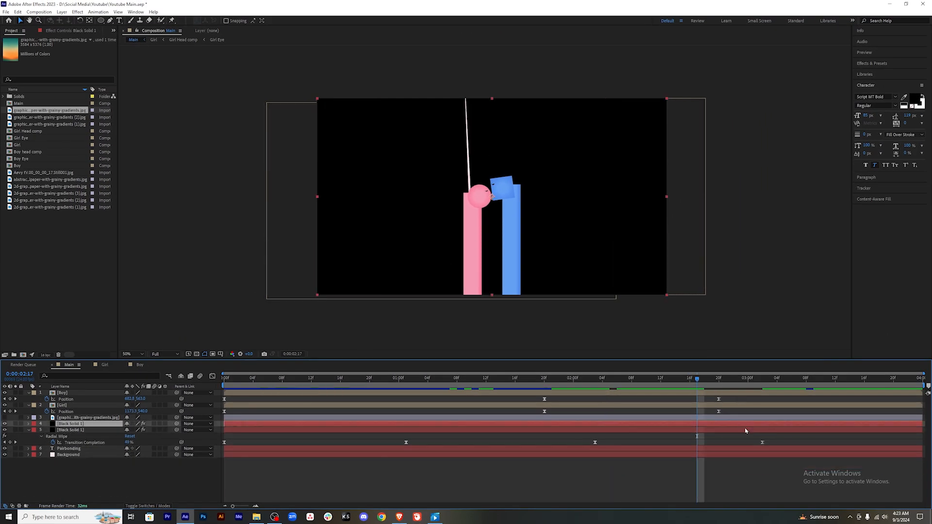
click(747, 432)
key(u)
click(737, 473)
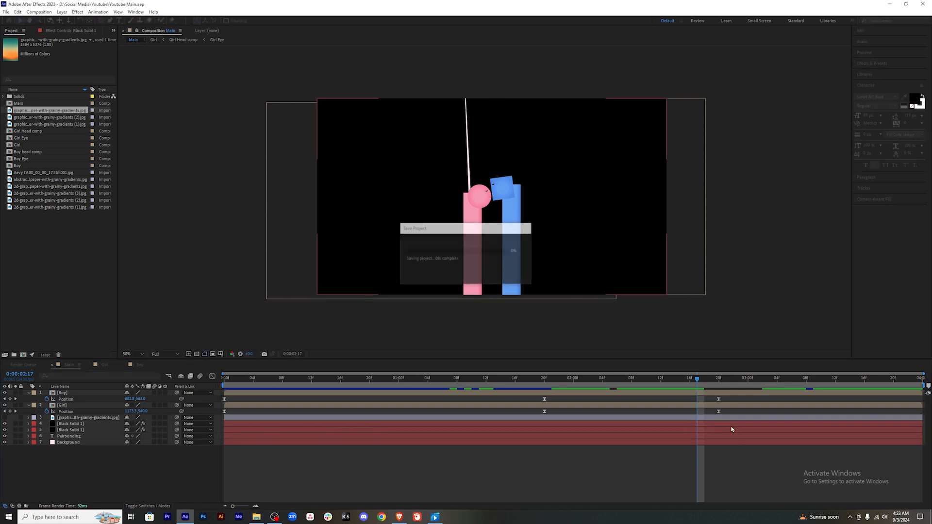
click(725, 406)
key(u)
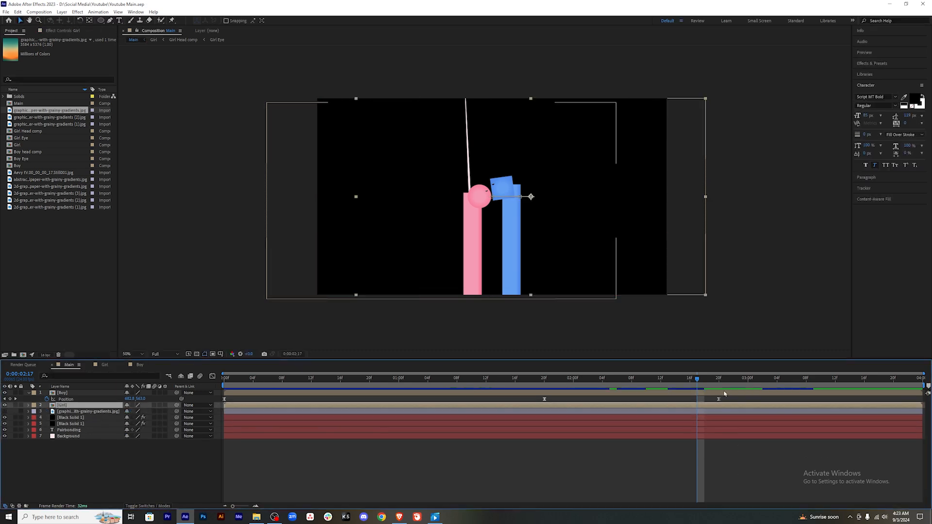
click(725, 394)
key(u)
Step: Show the green-to-orange grainy-gradient image layer and set its scale to 55%
click(702, 407)
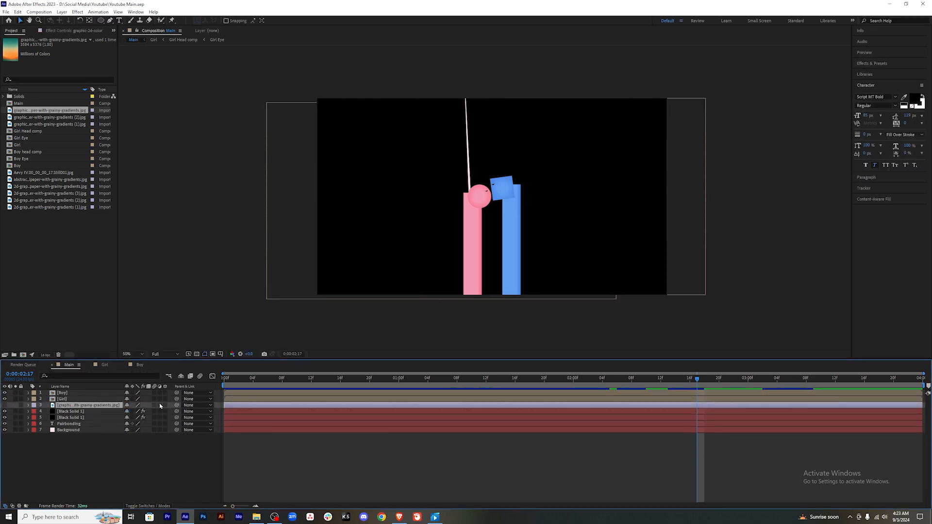
click(4, 405)
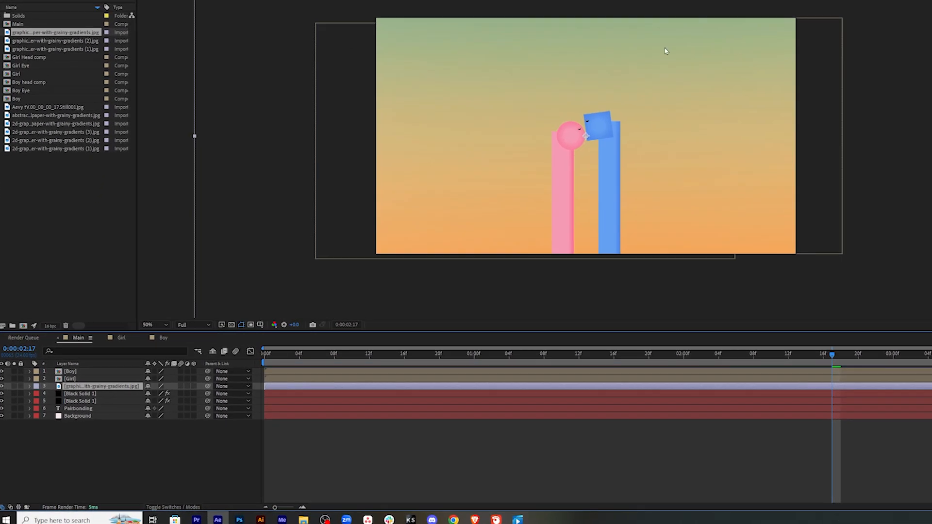
key(s)
drag(160, 394, 140, 394)
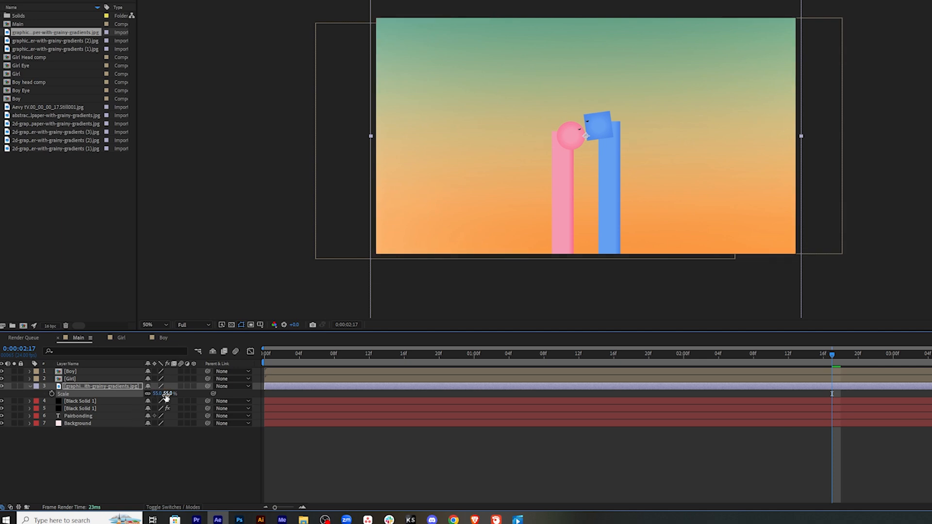
Step: Set the gradient image's position to 960, -382 so its lower orange-and-green part fills the composition
drag(162, 393, 121, 394)
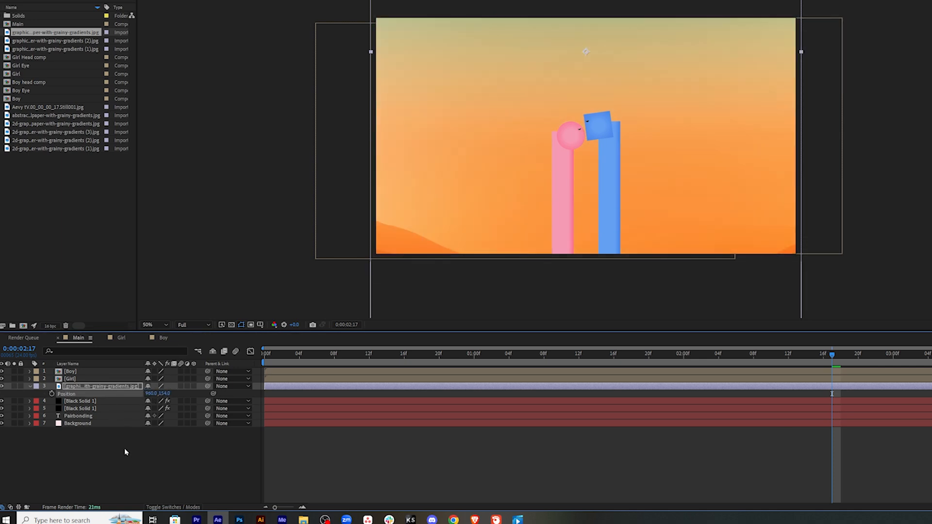
click(124, 433)
drag(162, 393, 121, 394)
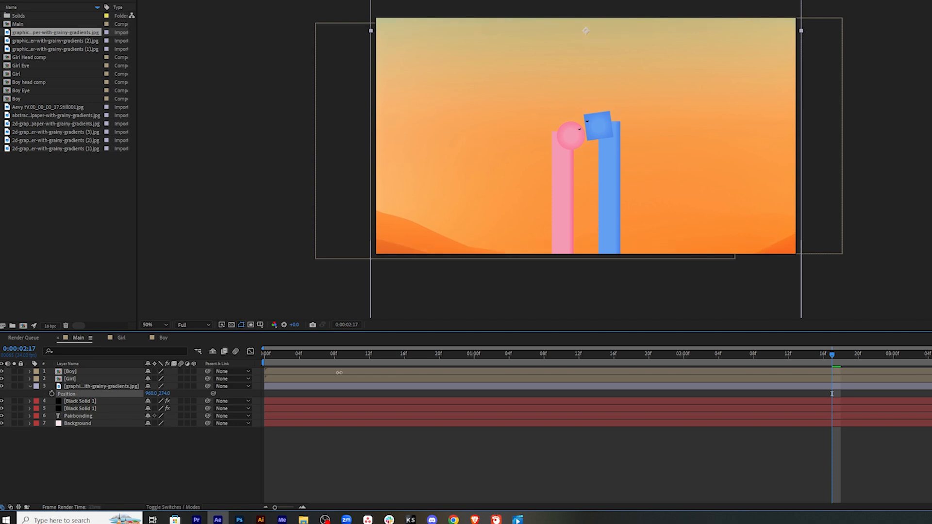
drag(169, 394, 93, 394)
click(119, 387)
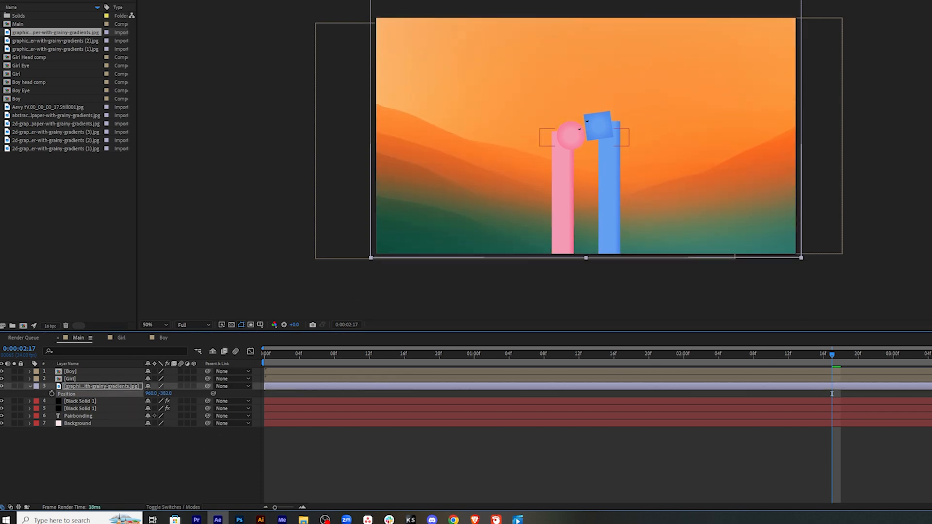
Step: Temporarily hide the gradient image to set the current time to 0:00:02:16, and show the image again
click(865, 487)
click(666, 386)
key(ctrl+alt+shift+v)
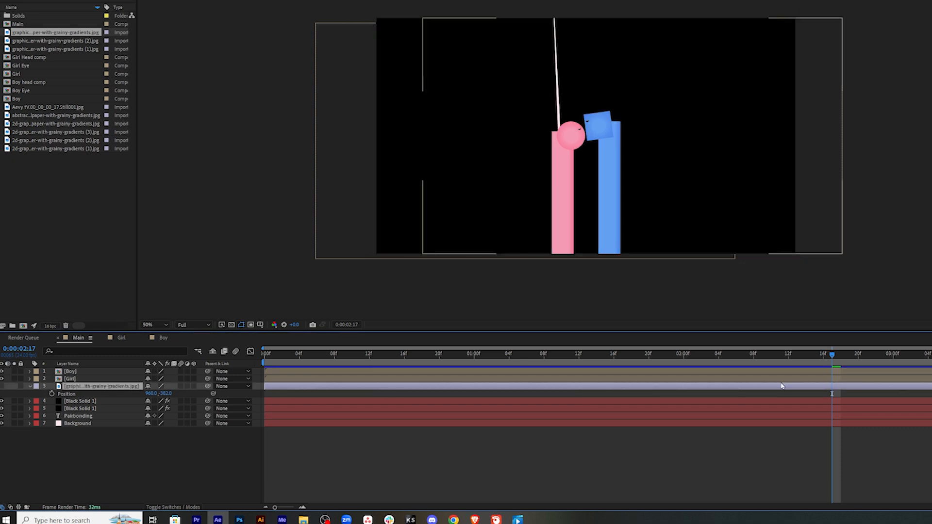
mouse_move(835, 358)
mouse_down()
mouse_move(792, 352)
mouse_move(825, 349)
mouse_up()
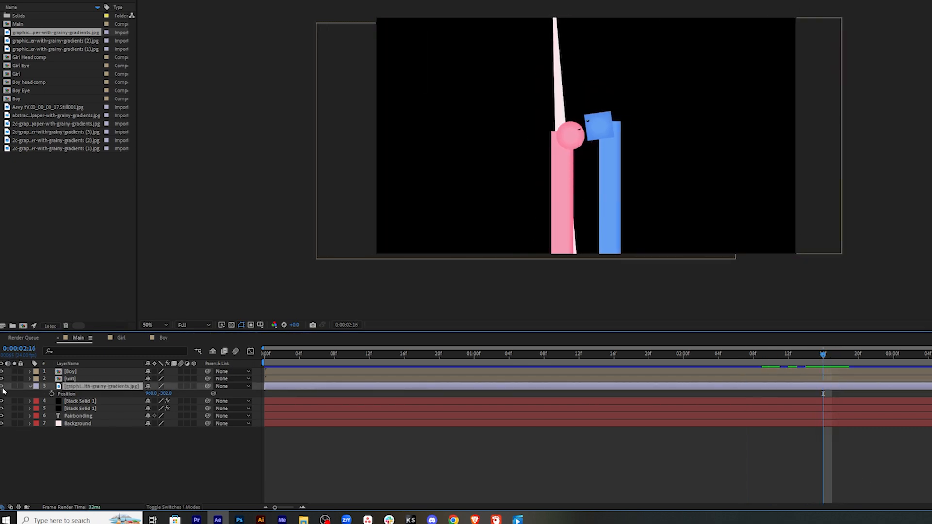
click(2, 387)
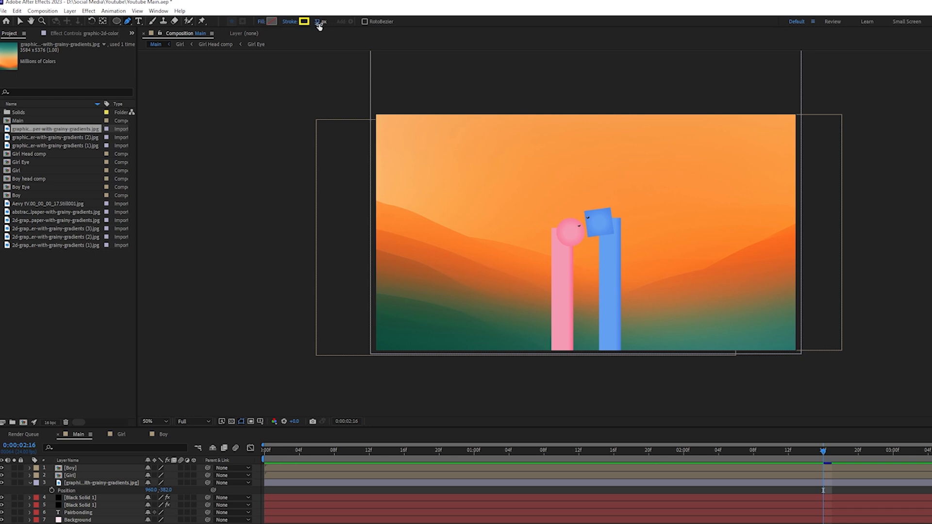
Step: Switch to the reference video and examine how the long curved ribbons unfold behind the two characters
click(355, 224)
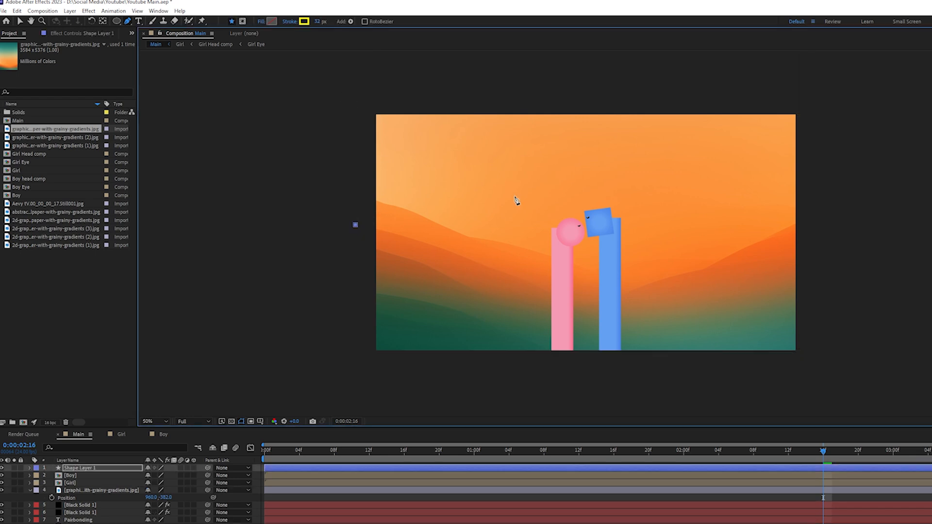
key(alt+Tab)
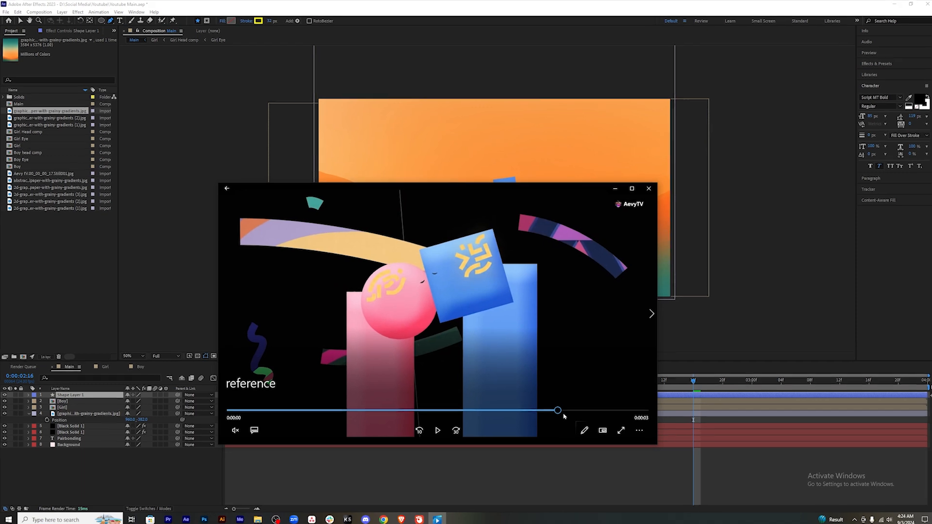
click(411, 408)
drag(420, 409, 554, 409)
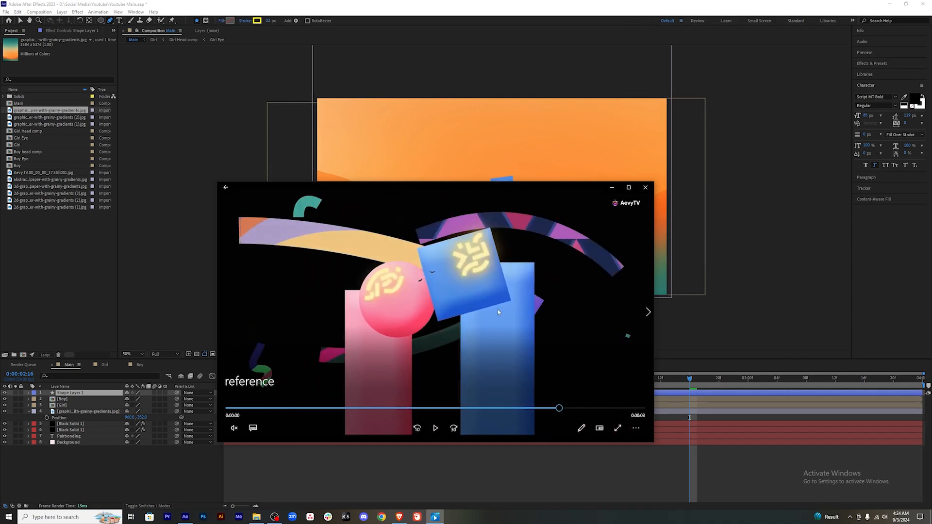
drag(560, 411, 568, 409)
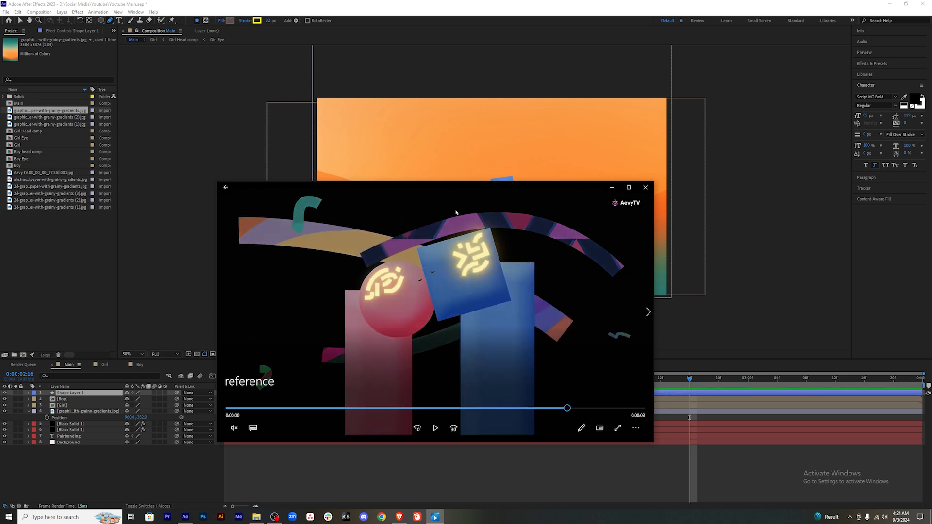
drag(571, 412, 539, 409)
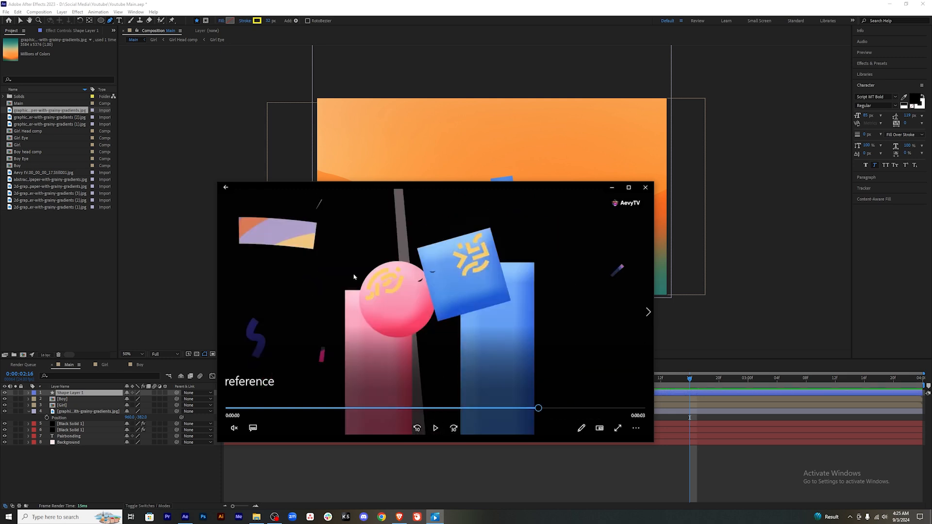
key(alt+Tab)
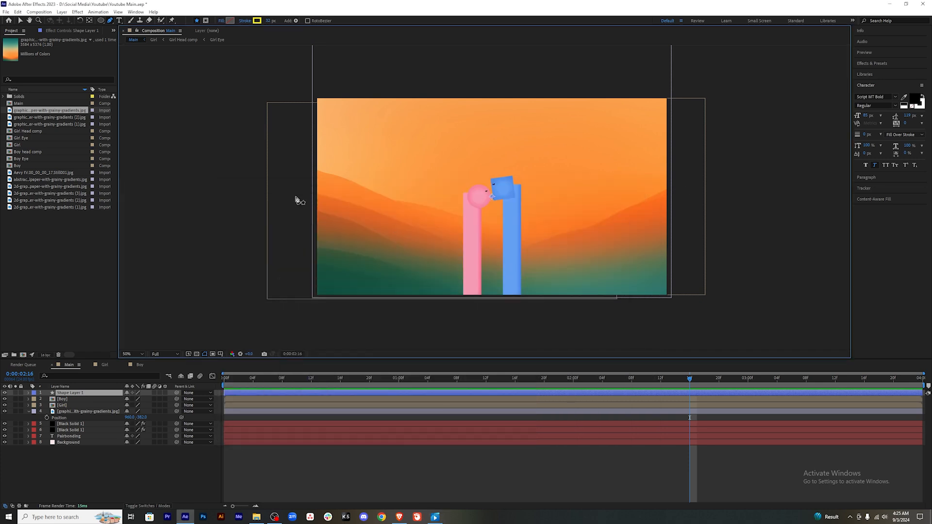
Step: Try to draw a curved yellow stroke with the Pen tool from beyond the left edge to the characters
click(307, 180)
mouse_move(466, 161)
mouse_down()
mouse_move(490, 178)
mouse_move(564, 183)
mouse_up()
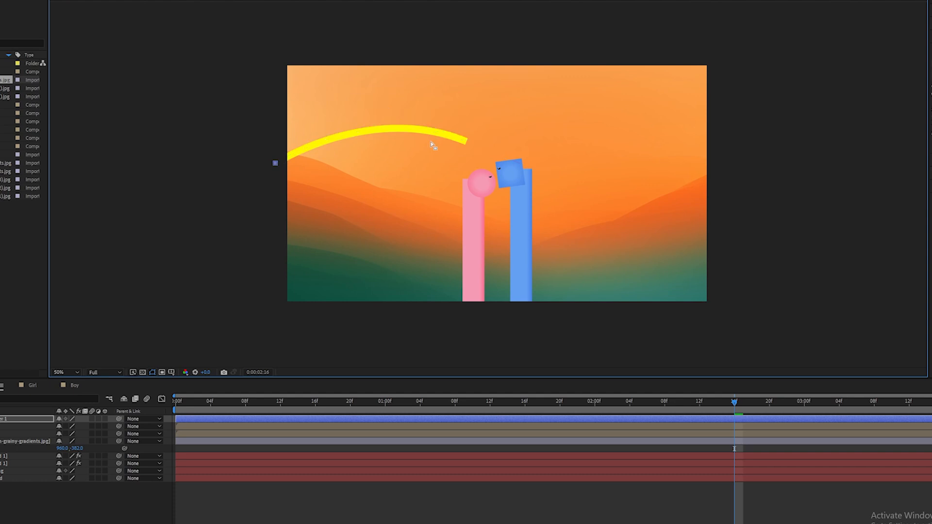
Step: Increase the Pen tool's stroke width for a thicker ribbon and delete Shape Layer 1
drag(229, 23, 253, 21)
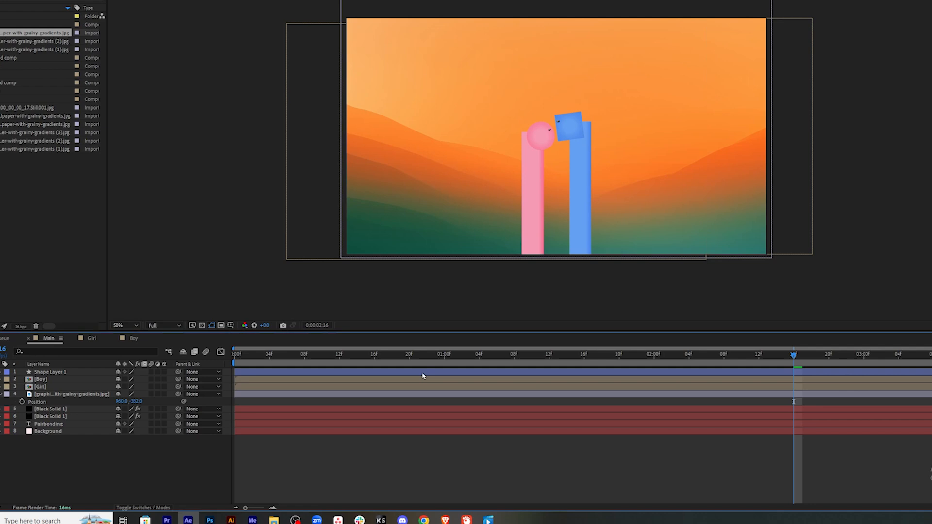
click(422, 374)
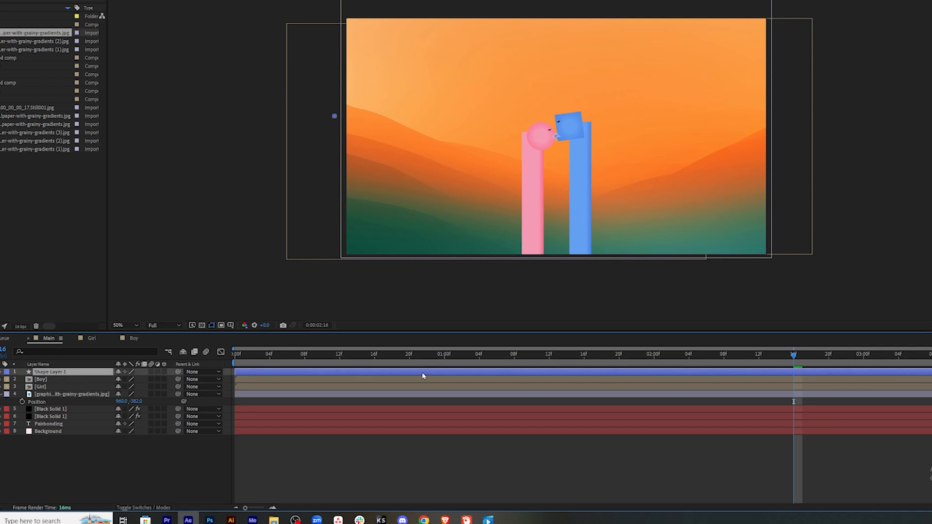
key(Delete)
Step: Draw a thick wavy yellow Pen stroke across the composition past the characters and place its layer below Girl
click(287, 135)
mouse_move(541, 127)
mouse_down()
mouse_move(598, 156)
mouse_move(638, 161)
mouse_up()
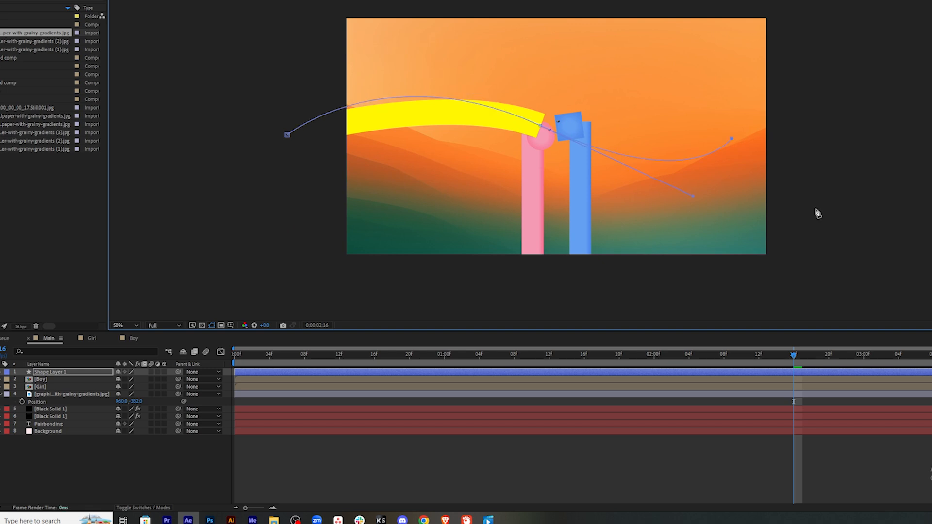
click(801, 456)
click(648, 371)
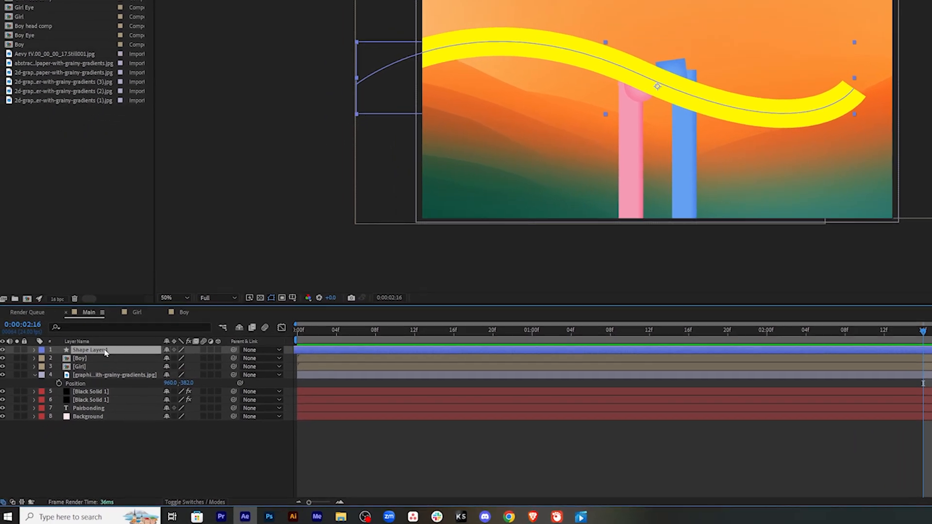
mouse_move(62, 372)
mouse_down()
mouse_move(63, 391)
mouse_move(108, 374)
mouse_up()
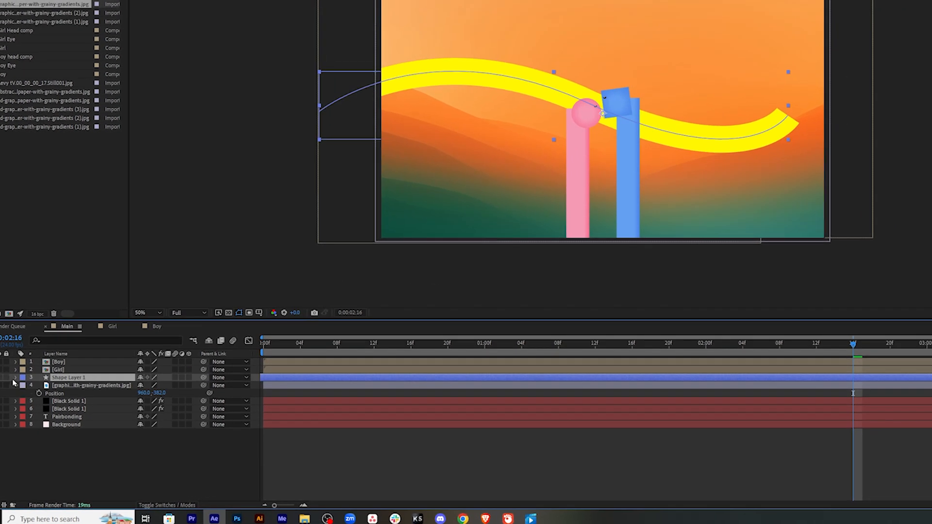
Step: Add Trim Paths to Shape Layer 1 and keyframe its Start and End at 0% at 0:00:02:16
click(16, 377)
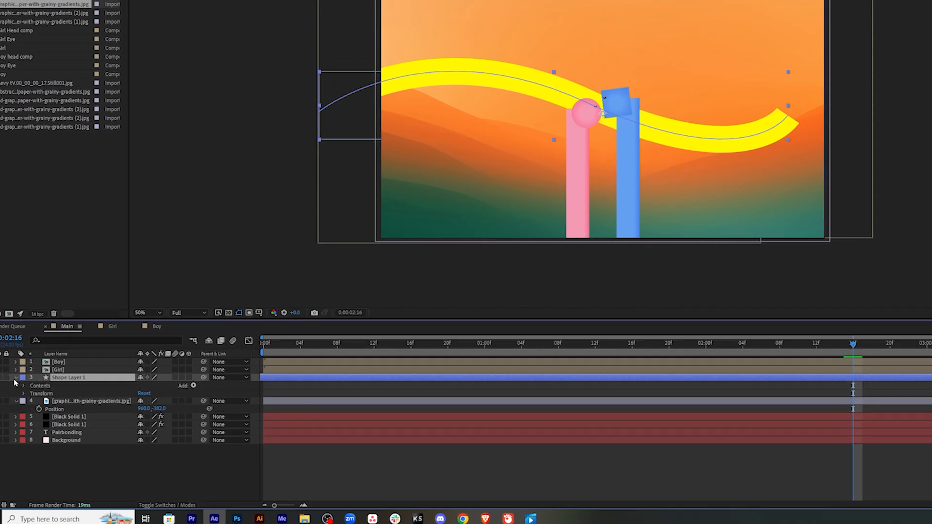
click(194, 386)
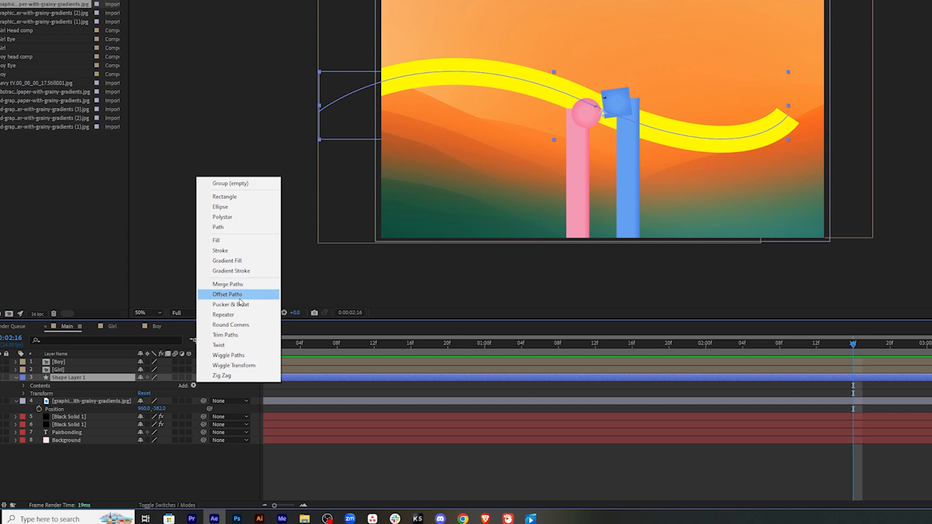
click(226, 335)
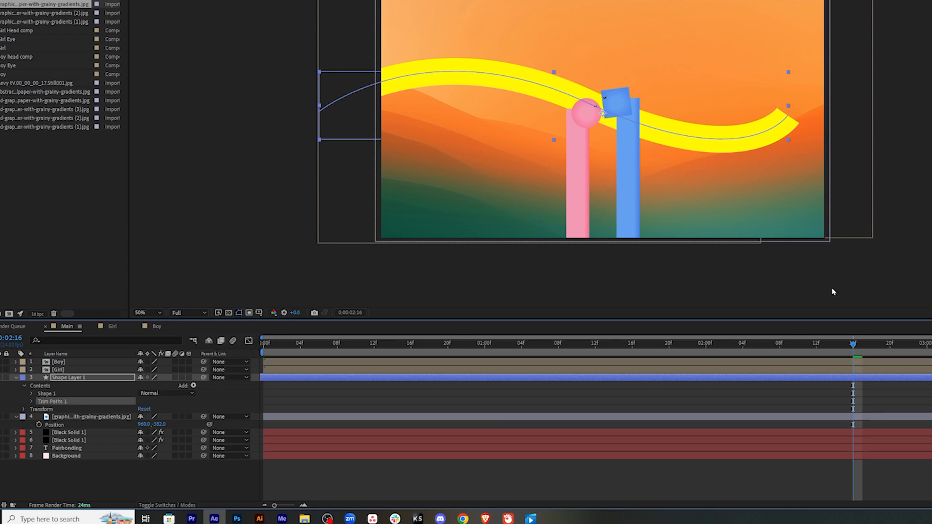
click(31, 402)
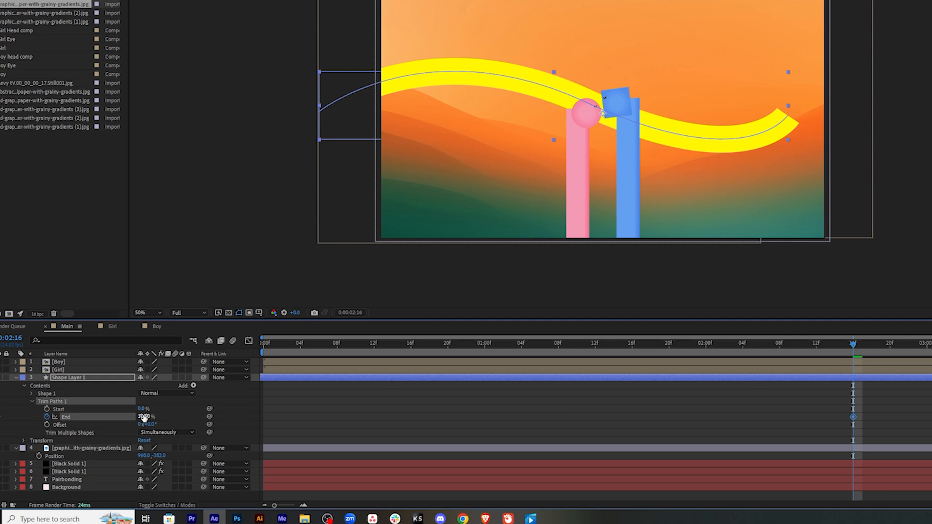
drag(141, 417, 97, 417)
click(46, 409)
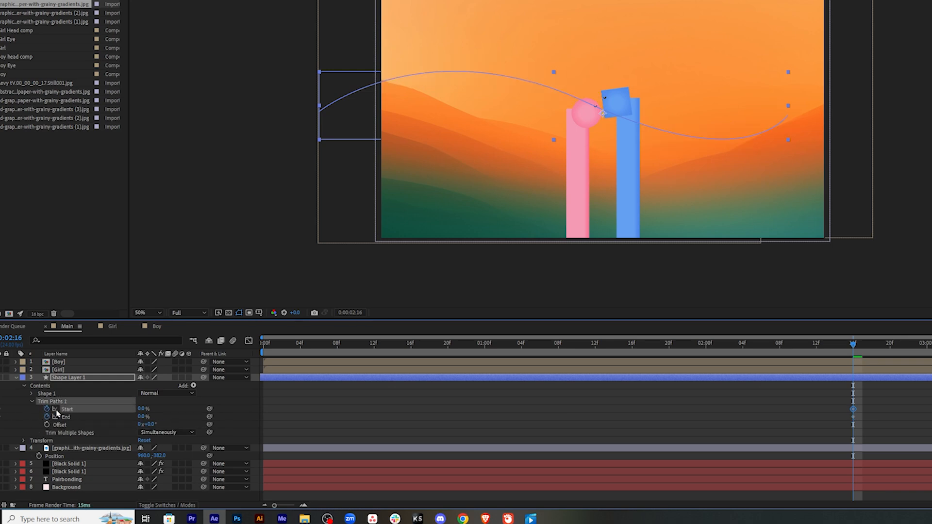
Step: Keyframe the Trim Paths End and Start of Shape Layer 1 at 100% at 0:00:03:10
drag(857, 349, 931, 349)
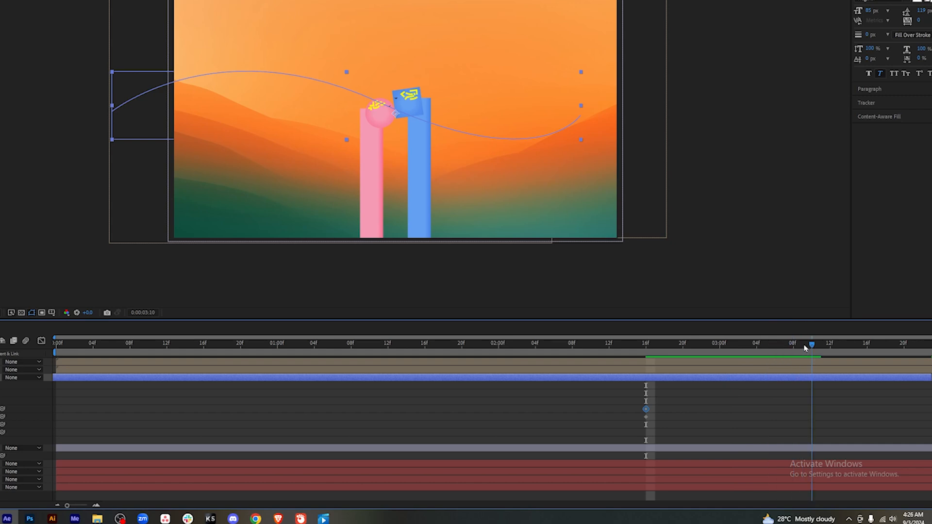
click(94, 433)
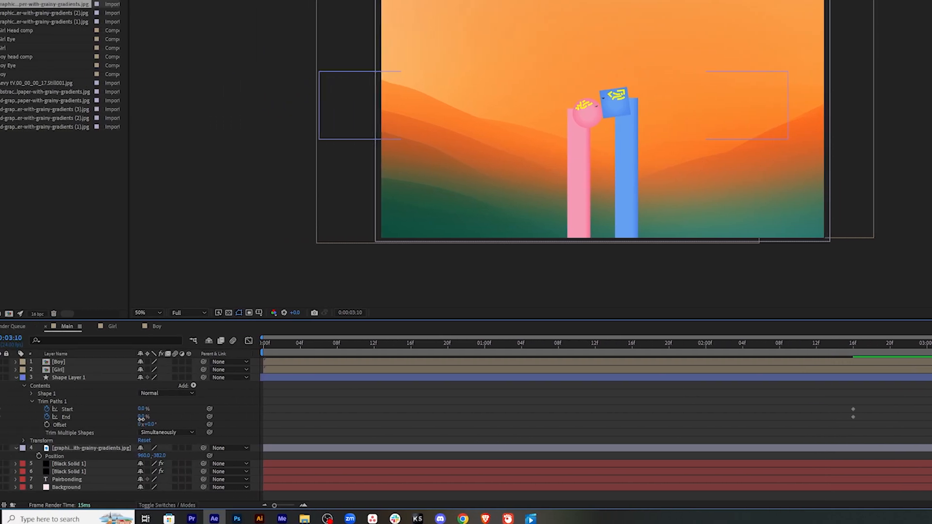
drag(142, 419, 247, 413)
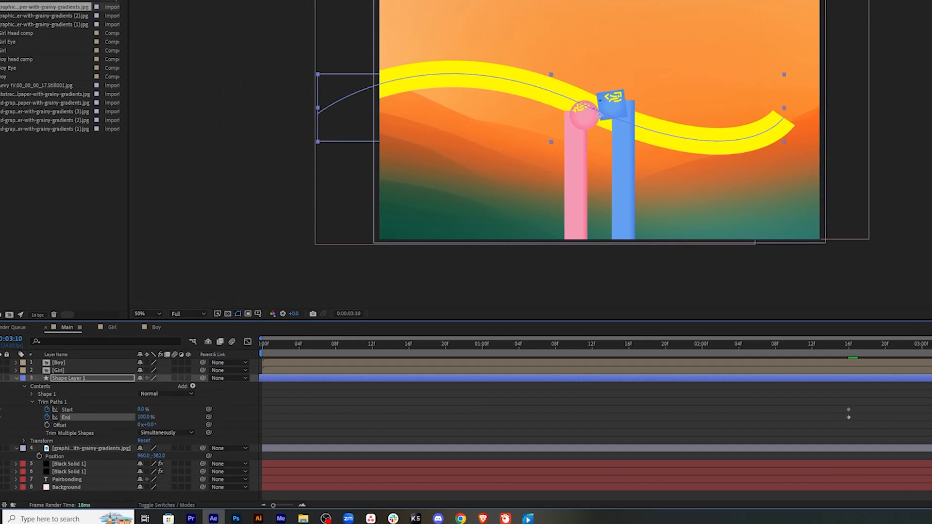
mouse_move(863, 369)
mouse_down()
mouse_move(820, 360)
mouse_move(866, 362)
mouse_up()
mouse_move(703, 393)
mouse_down()
mouse_move(818, 403)
mouse_move(824, 392)
mouse_up()
mouse_move(127, 431)
mouse_down()
mouse_move(179, 413)
mouse_move(220, 418)
mouse_up()
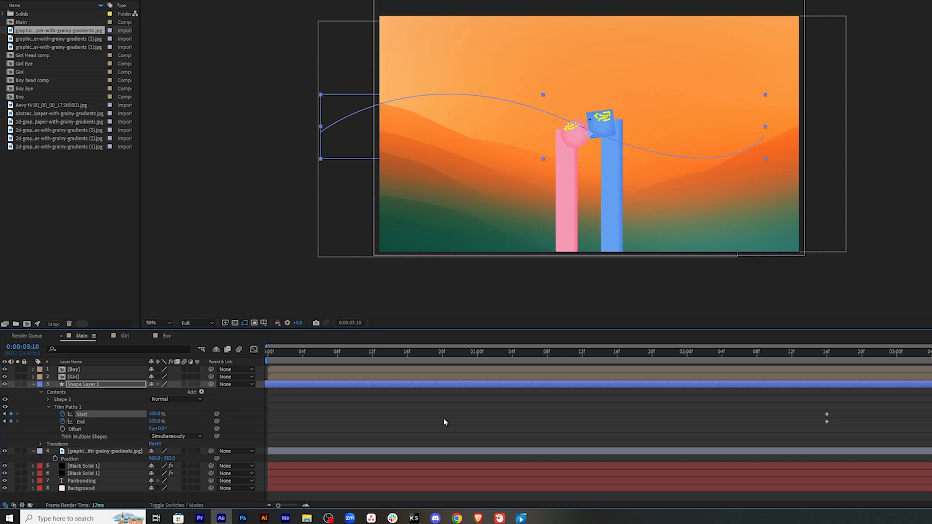
Step: Preview the stroke and shift both Start keyframes behind the End keyframes so the last one sits at 0:00:03:17
key(space)
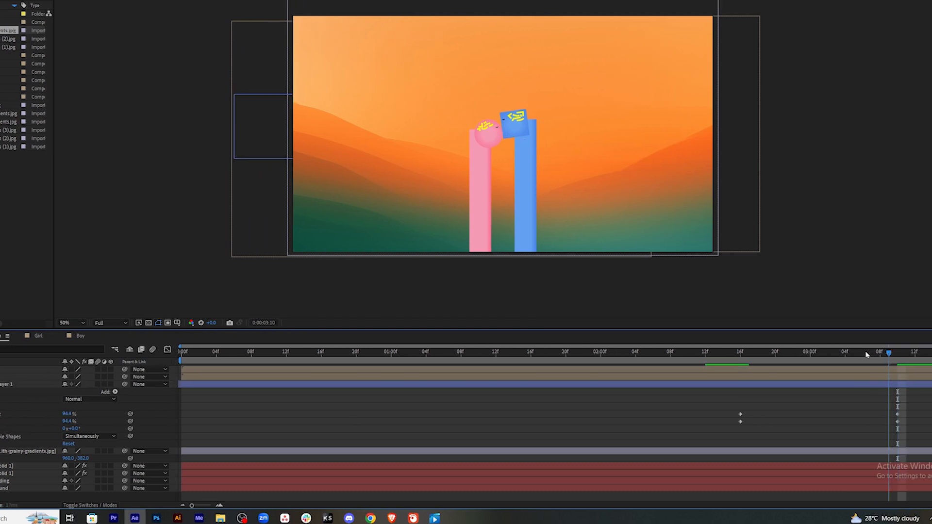
drag(917, 401, 699, 417)
click(874, 418)
drag(861, 415, 704, 417)
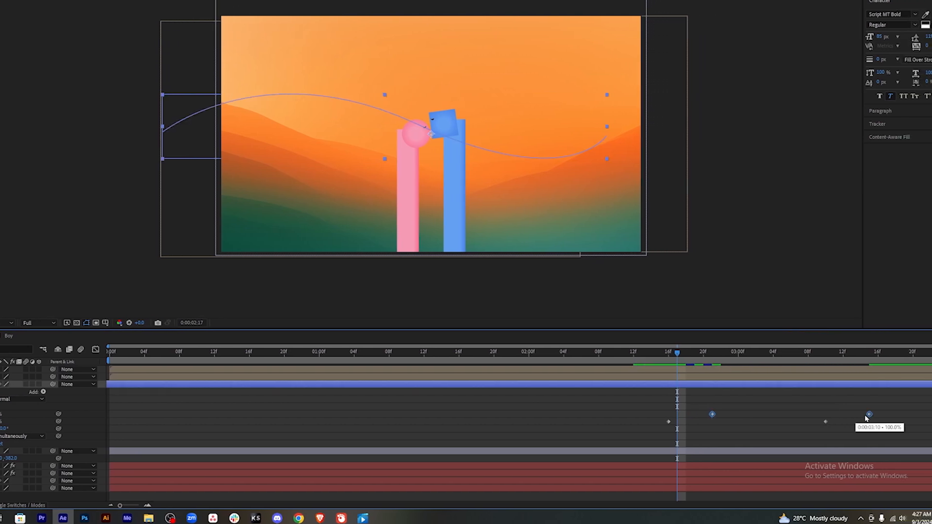
click(753, 414)
click(716, 416)
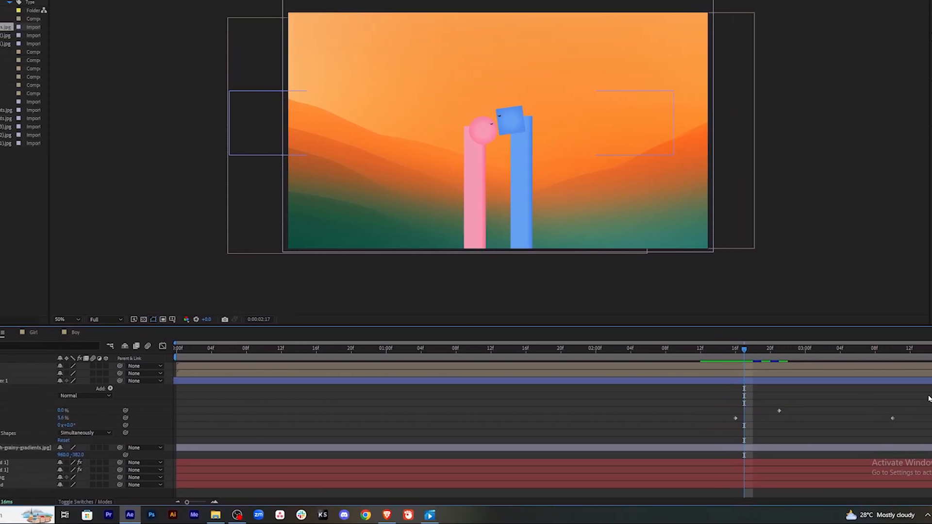
click(764, 412)
drag(816, 413, 833, 412)
click(818, 401)
mouse_move(779, 351)
mouse_down()
mouse_move(931, 365)
mouse_move(784, 369)
mouse_move(902, 358)
mouse_up()
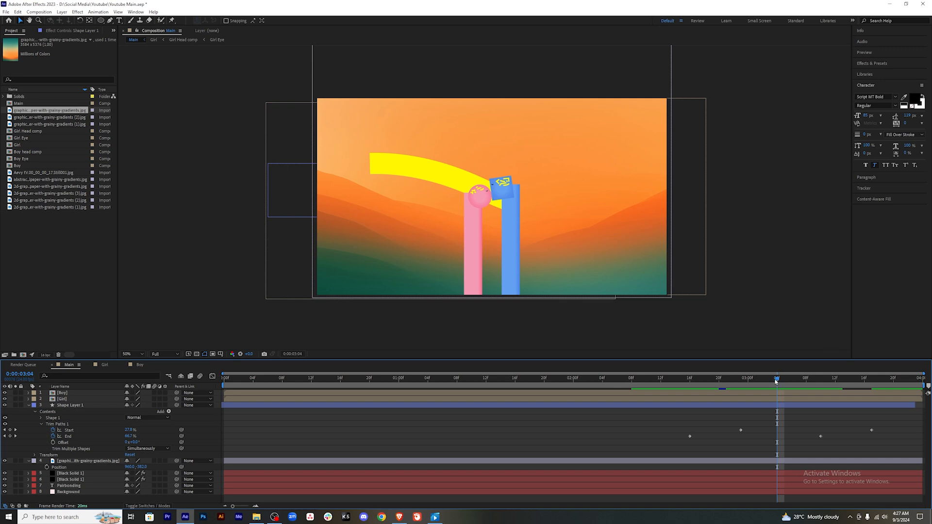
Step: Apply Easy Ease to all Start and End keyframes of Trim Paths and scrub through the stroke animation
drag(776, 382, 792, 381)
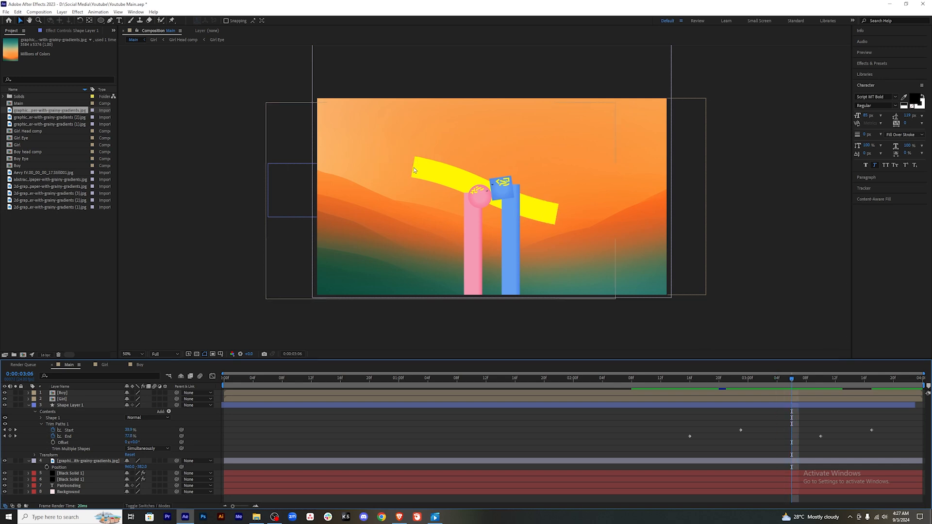
mouse_move(792, 382)
mouse_down()
mouse_move(676, 381)
mouse_move(873, 385)
mouse_up()
drag(887, 428, 643, 450)
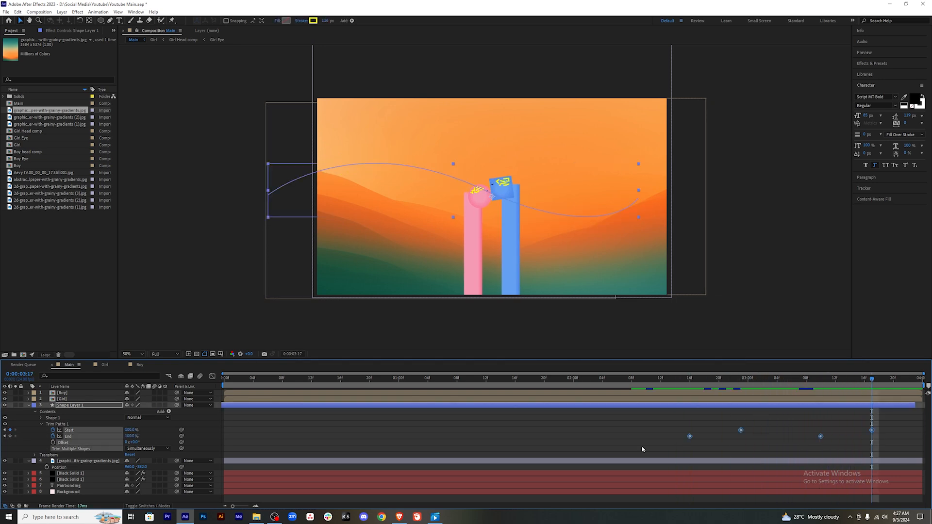
drag(873, 384, 865, 384)
drag(662, 381, 893, 388)
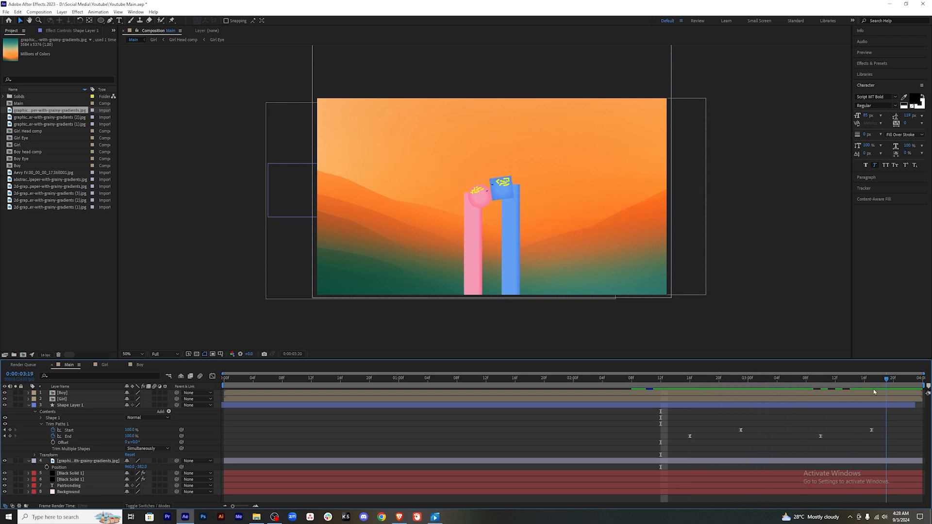
Step: Collapse Shape Layer 1 and set it as the track matte of the grainy-gradients image below it
click(443, 407)
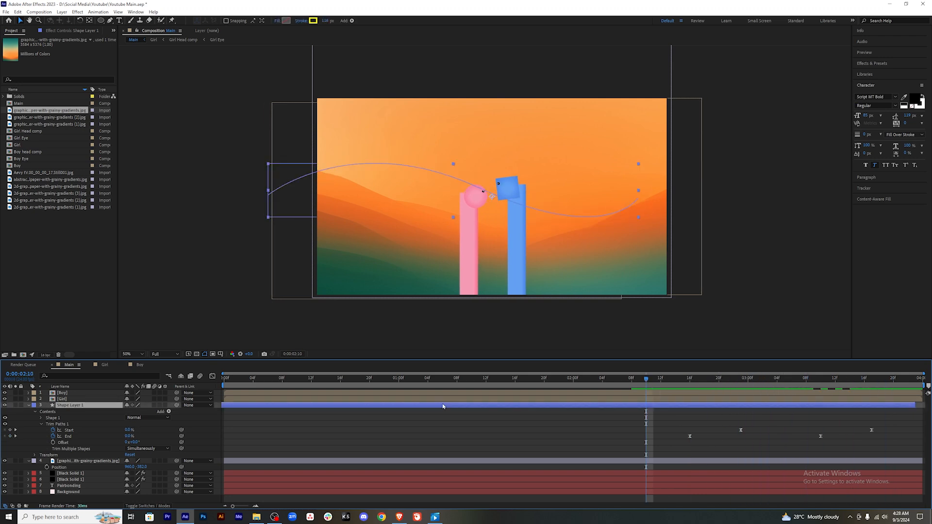
click(33, 406)
key(space)
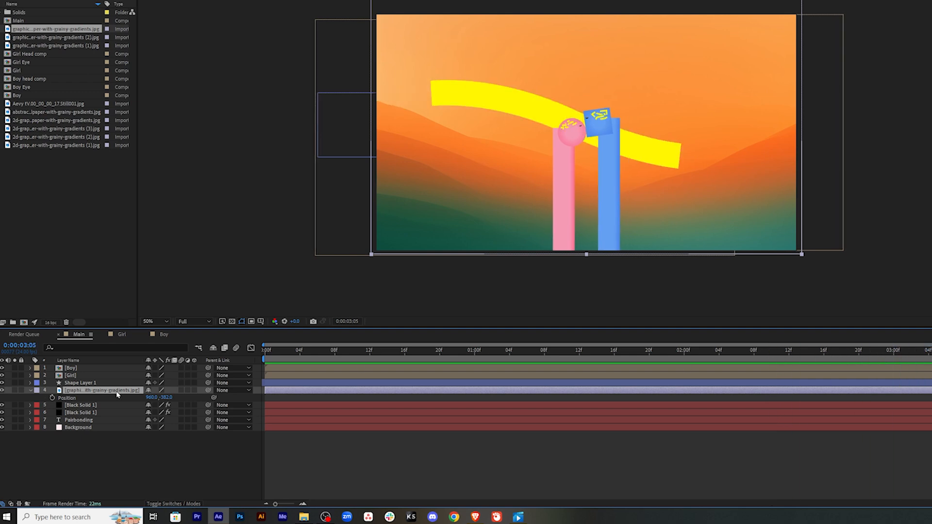
click(189, 504)
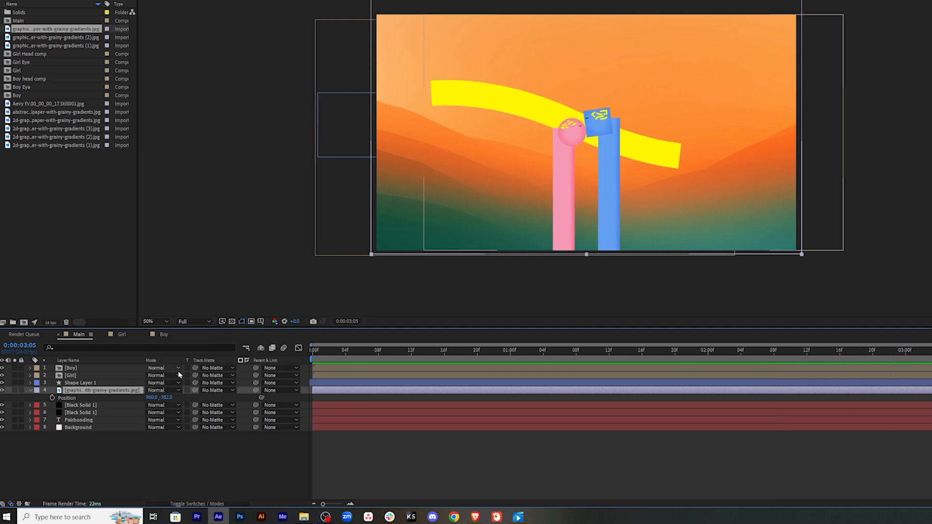
click(251, 391)
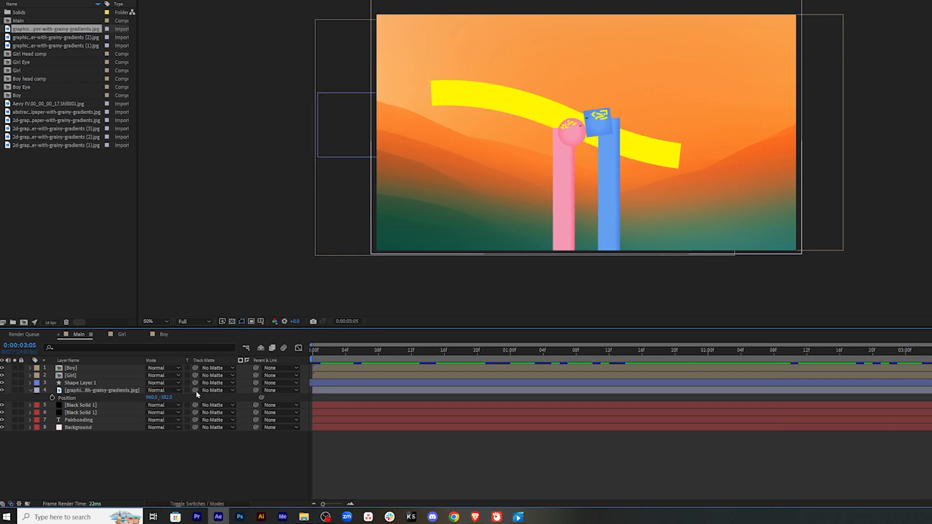
drag(109, 388, 109, 386)
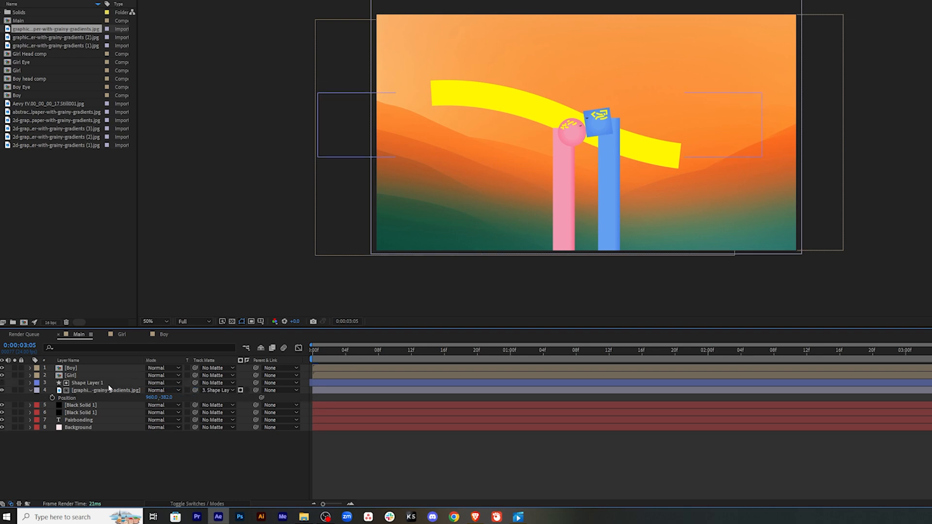
Step: Step through the frames around 0:00:03:07 to examine the gradient-filled ribbon's movement
key(Page_Down)
key(Page_Down)
key(Page_Down)
key(Page_Down)
key(Page_Down)
key(Page_Up)
key(Page_Up)
key(Page_Up)
key(Page_Up)
key(Page_Up)
key(Page_Up)
key(Page_Up)
key(Page_Up)
key(Page_Up)
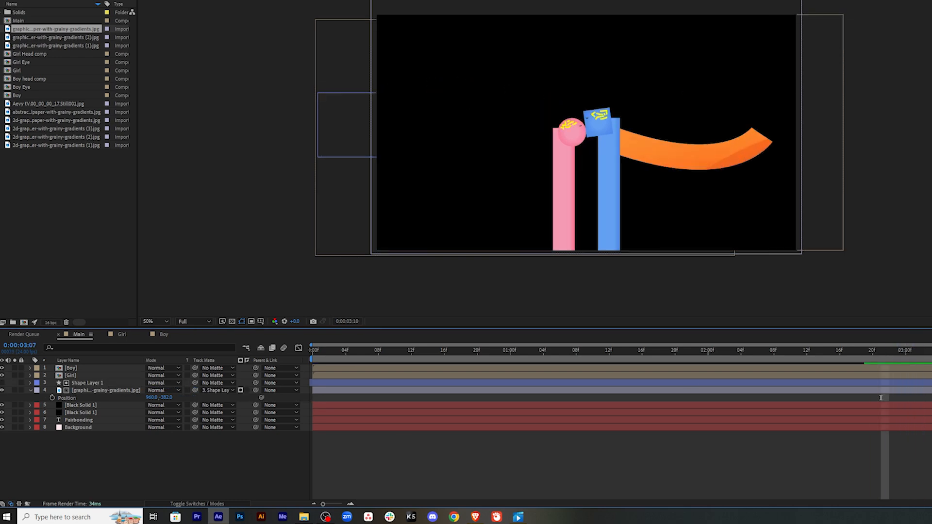
Step: Pre-compose Shape Layer 1 and its matted gradient image together as BG Line 1
click(104, 391)
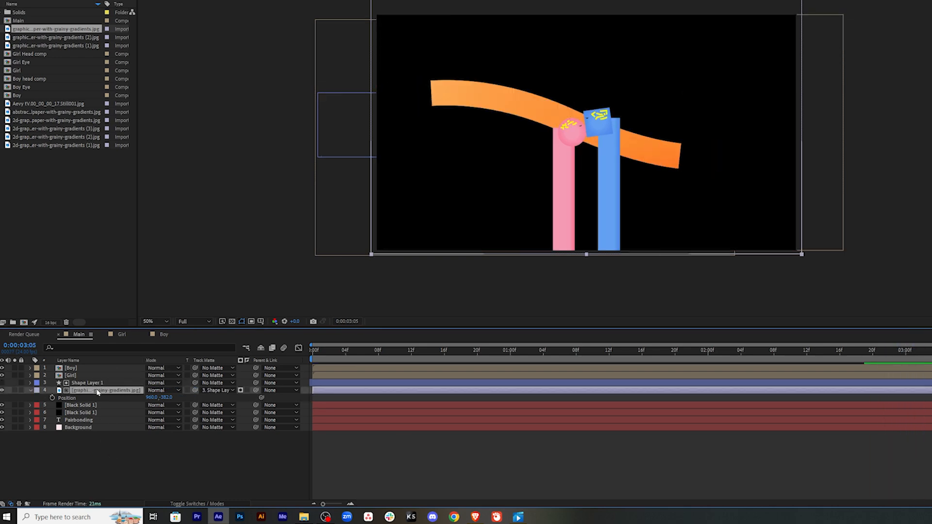
shift+click(102, 384)
right_click(103, 385)
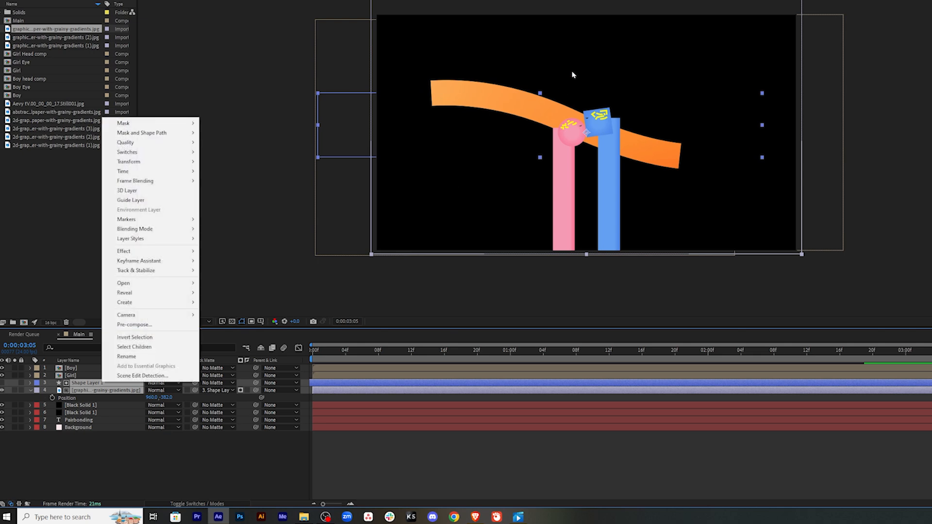
click(134, 324)
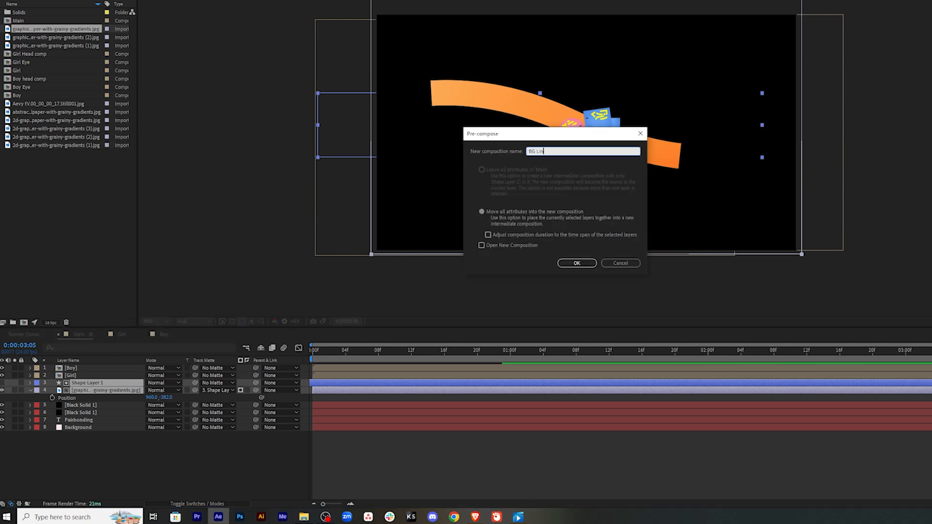
text(BG Line 1)
click(577, 262)
Step: Switch to the reference video to compare its ribbons with the composition, and return to After Effects
click(887, 351)
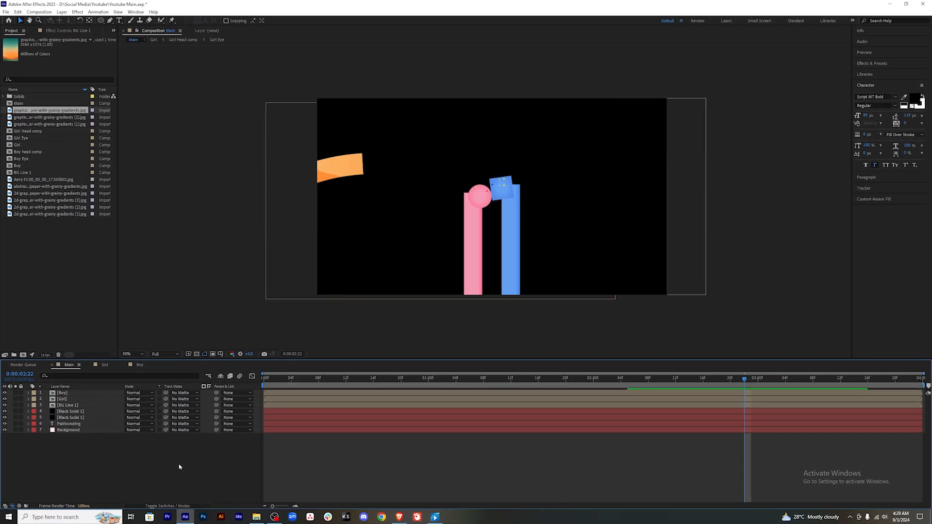
drag(545, 413, 551, 412)
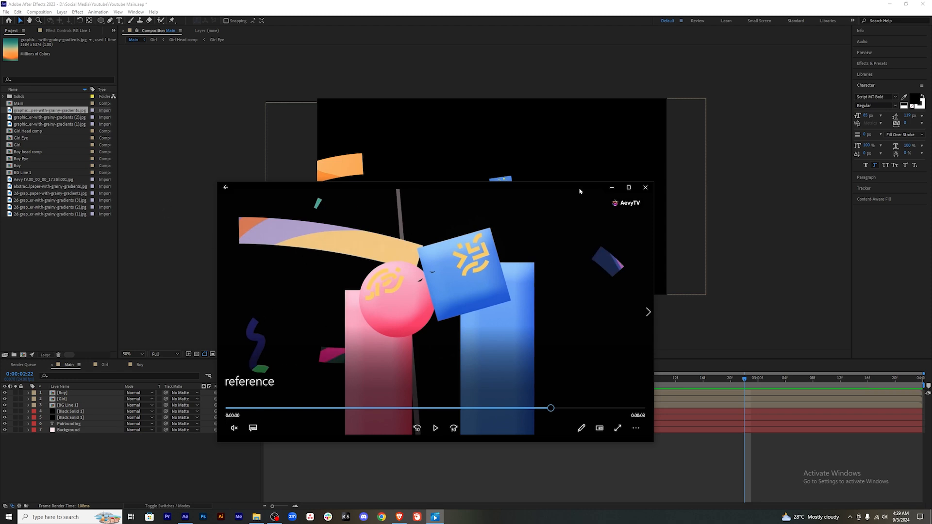
click(612, 188)
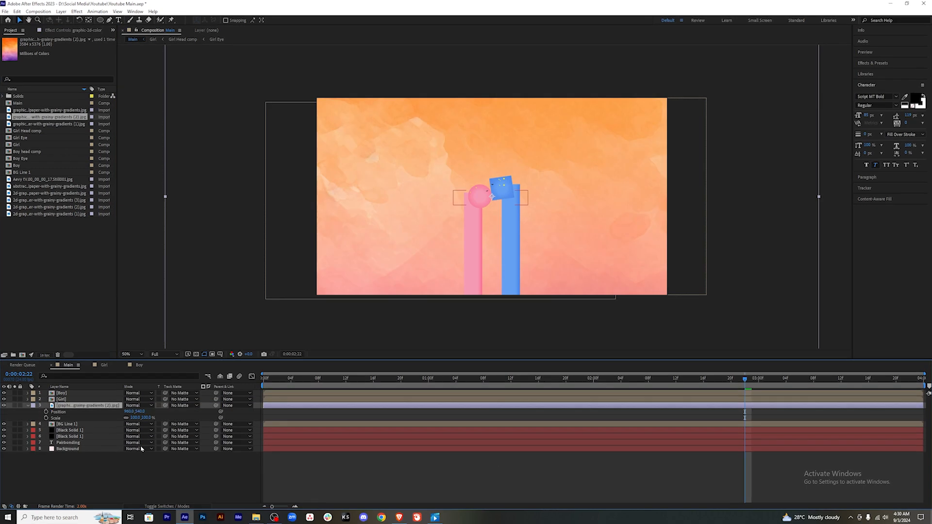
Step: Reposition the grainy-gradients (2) image in the frame, save the project and draw a vertical wavy yellow Pen stroke beside the blue character
drag(140, 412, 3, 413)
click(562, 489)
key(ctrl+s)
click(109, 20)
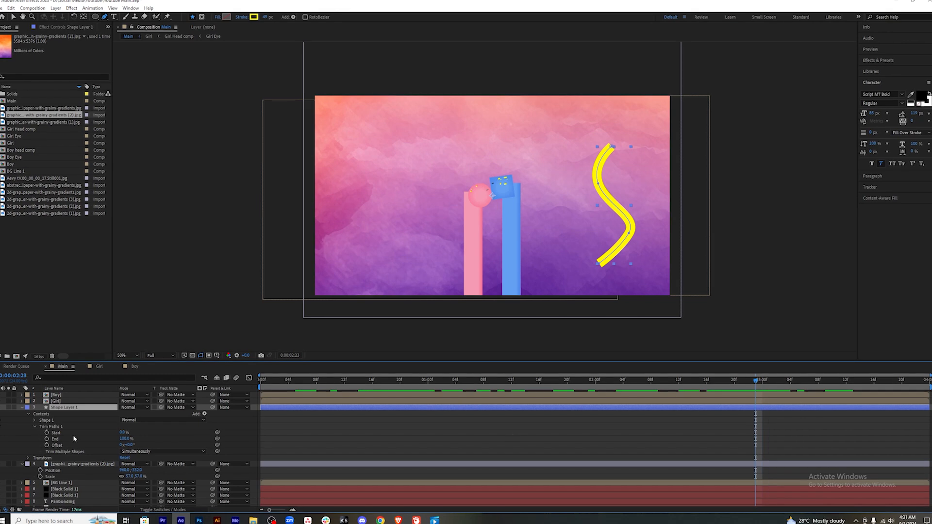
drag(759, 381, 902, 389)
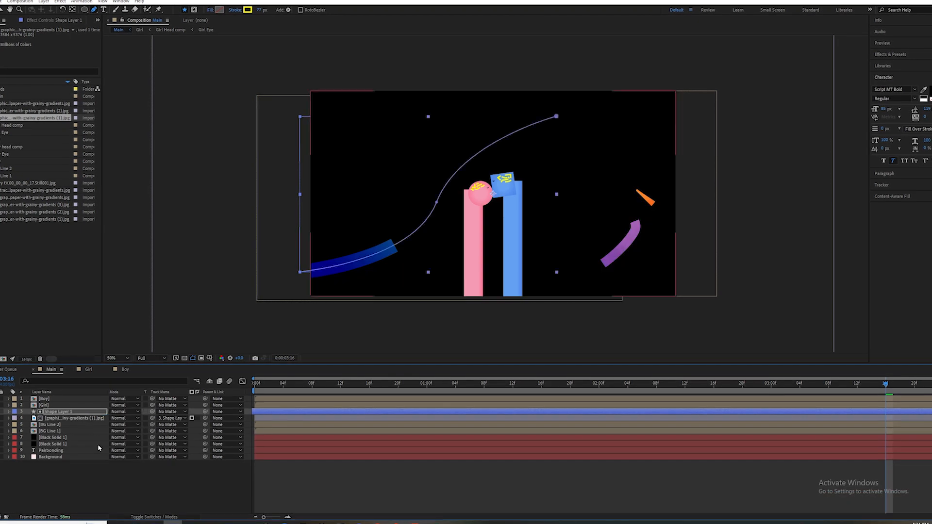
Step: Pre-compose the blue-green ribbon's shape layer and gradient image as BG Line 3
key(ctrl+shift+c)
text(BG Line 3)
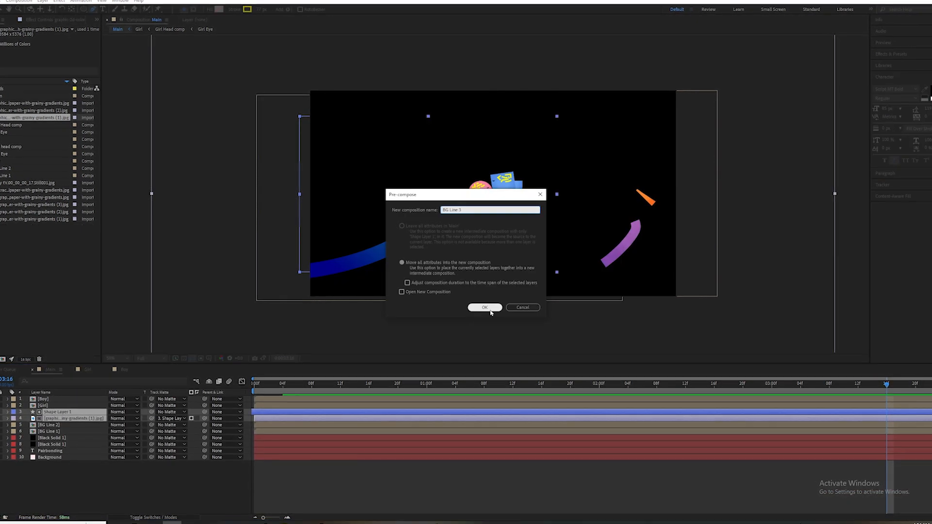
click(484, 308)
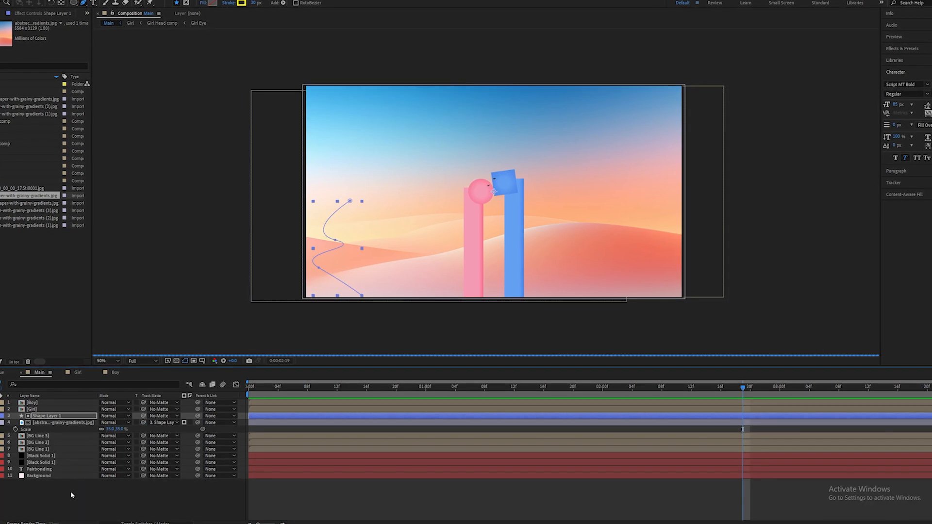
Step: Save the project and pre-compose the small wavy ribbon's shape layer and abstract gradient image as BG Line 4
key(ctrl+s)
right_click(53, 423)
click(73, 369)
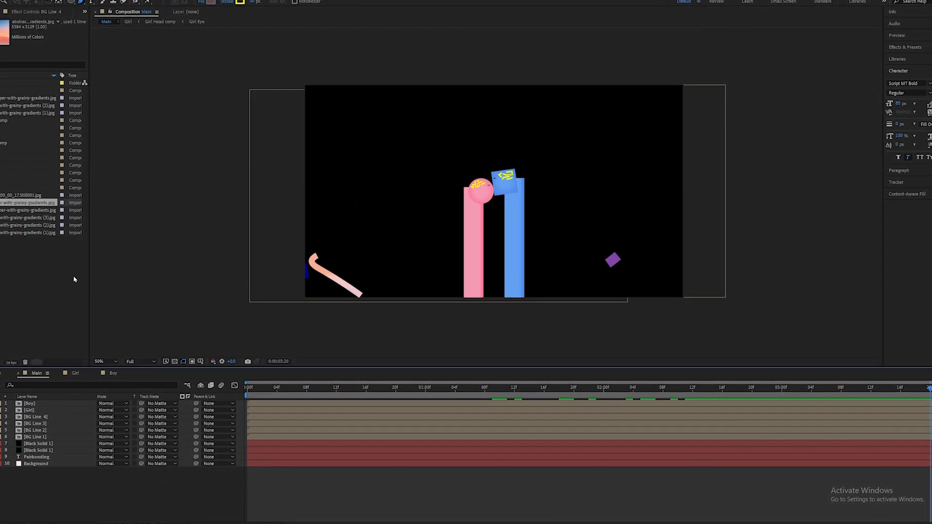
Step: Add a yellow stroke across the frame's upper-left corner and matte the grainy-gradients (3) image, scaled to 34%, to it
key(ctrl+v)
double_click(83, 176)
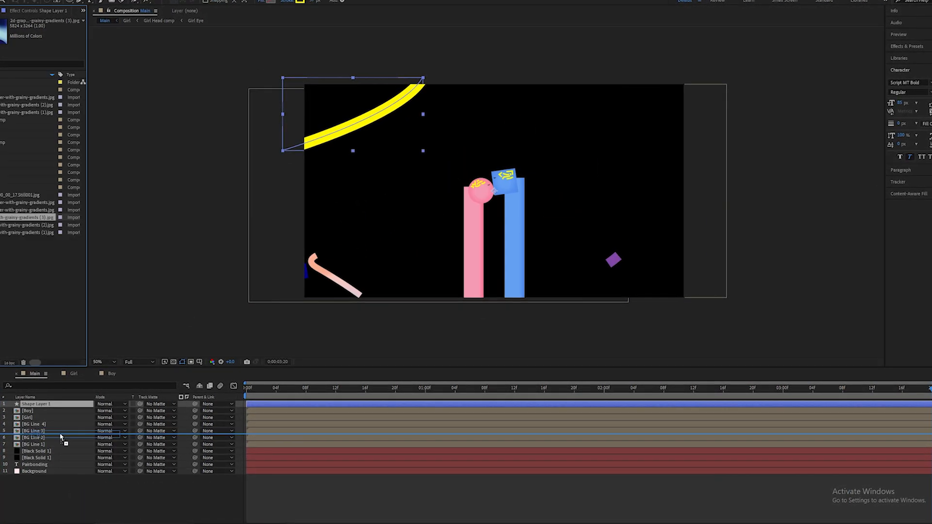
mouse_move(63, 437)
mouse_down()
mouse_move(54, 422)
mouse_move(77, 431)
mouse_up()
key(s)
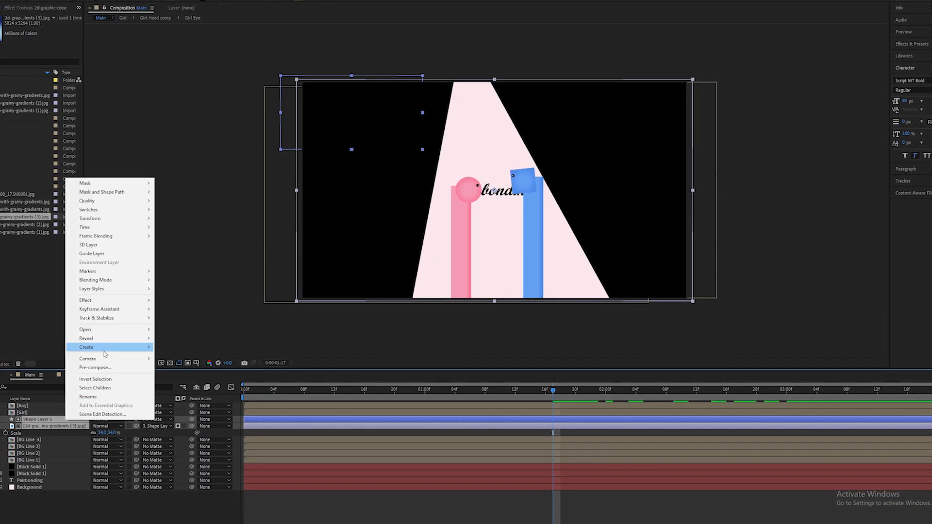
Step: Pre-compose the corner stroke and its gradient image as BG Line 5 and scrub to 0:00:03:07
click(124, 404)
key(Return)
drag(558, 394, 841, 395)
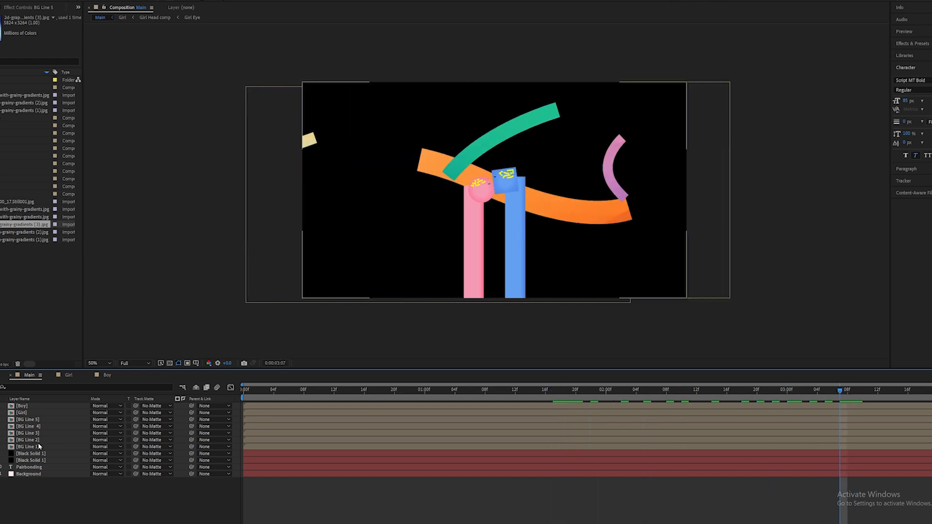
Step: Go through the ribbon layers from BG Line 1 up to BG Line 5 and clear the selection
click(39, 446)
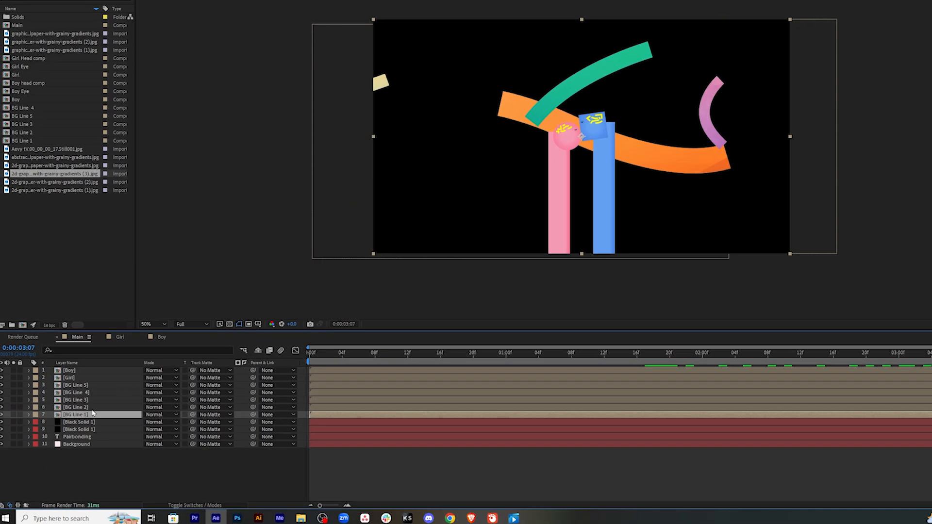
key(ctrl+Up)
key(ctrl+Up)
key(ctrl+Up)
key(ctrl+Up)
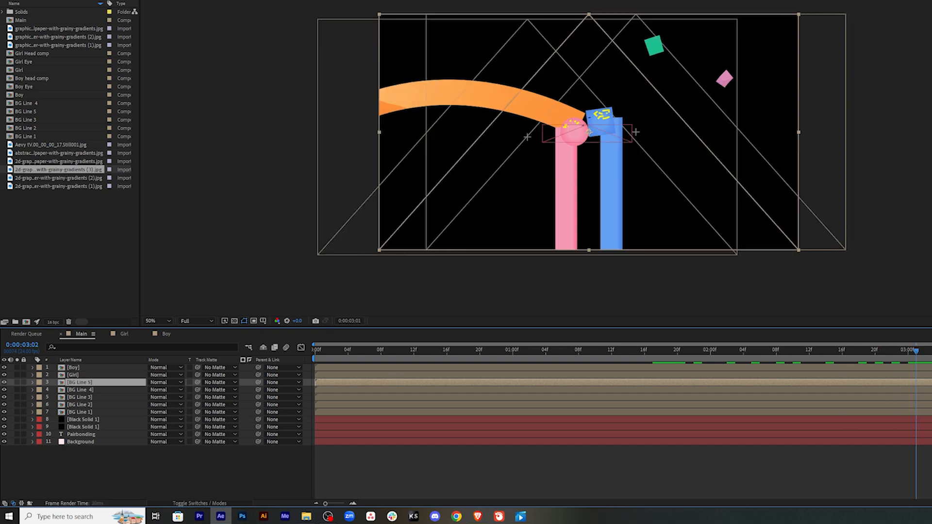
key(ctrl+shift+a)
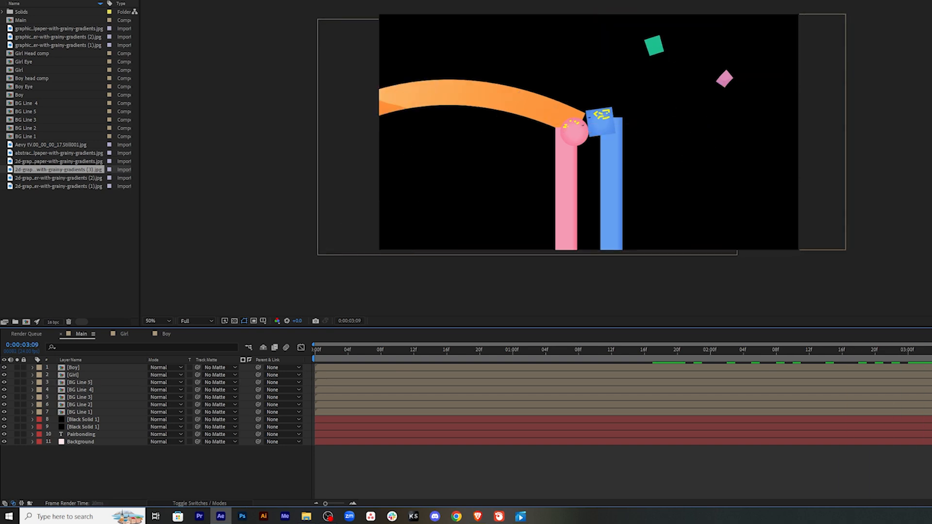
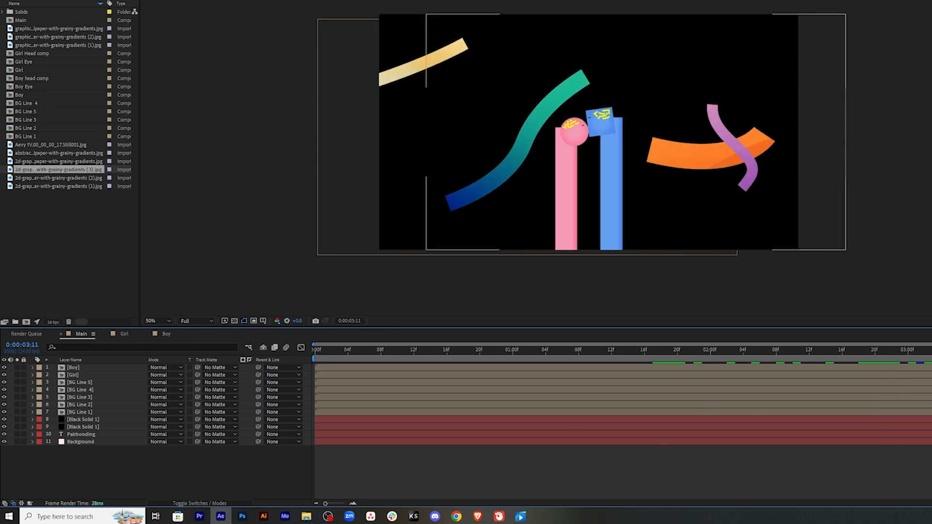
Step: Scrub the Main timeline around 0:00:02:15 to 0:00:03:11 and compare it with the reference video's glowing head patterns
click(835, 352)
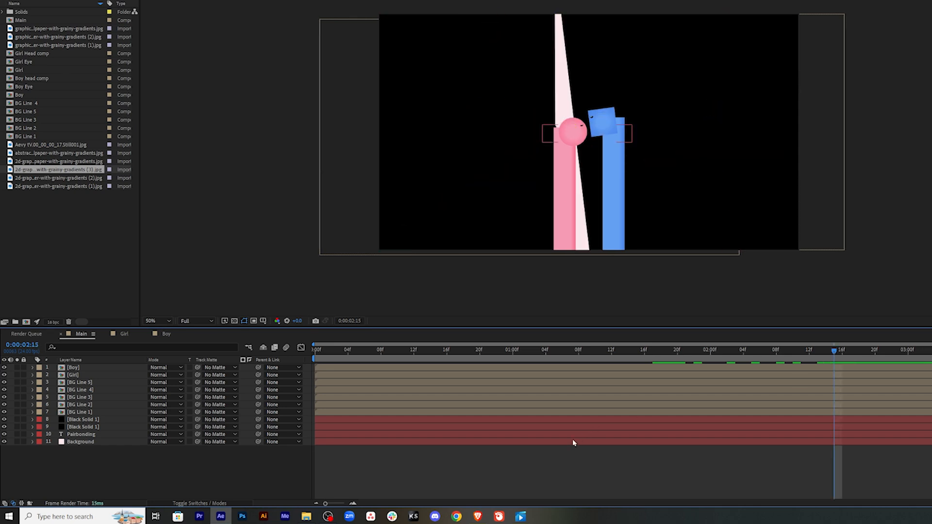
drag(844, 352, 888, 352)
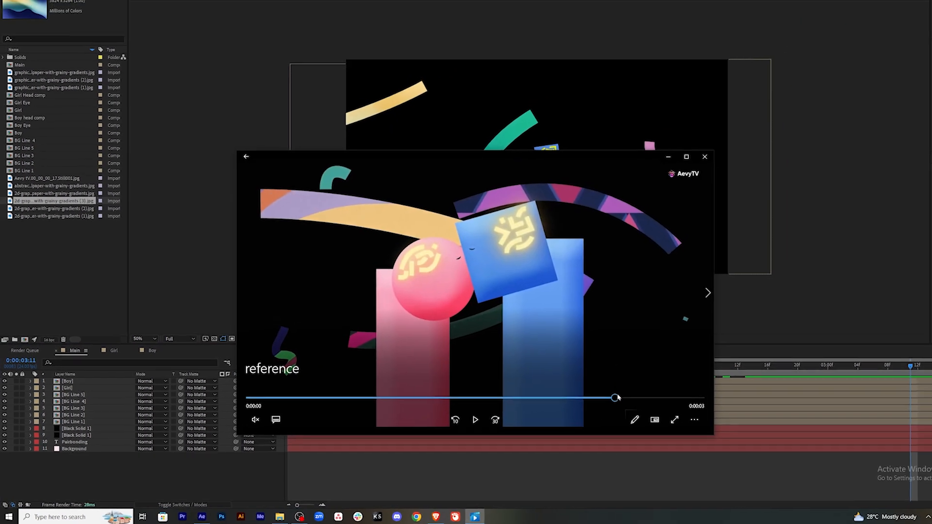
drag(618, 398, 571, 409)
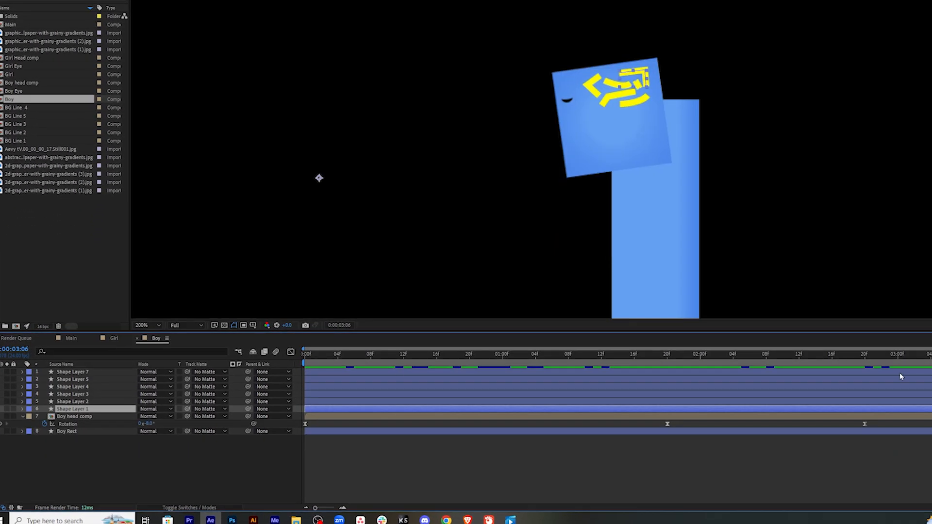
Step: Pre-compose the six yellow pattern shape layers in the Boy composition as Boy Brain, moving all attributes
click(902, 374)
shift+click(752, 410)
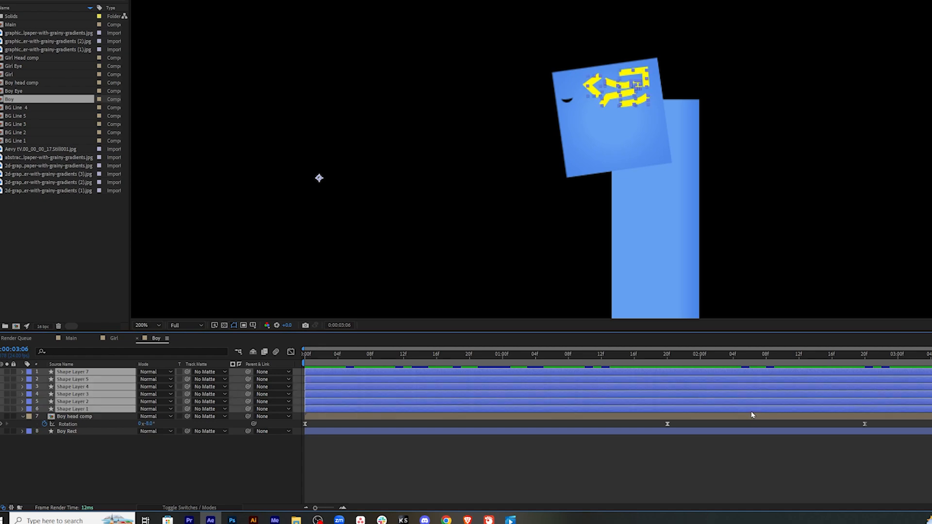
right_click(752, 415)
click(801, 355)
text(Boy Brain)
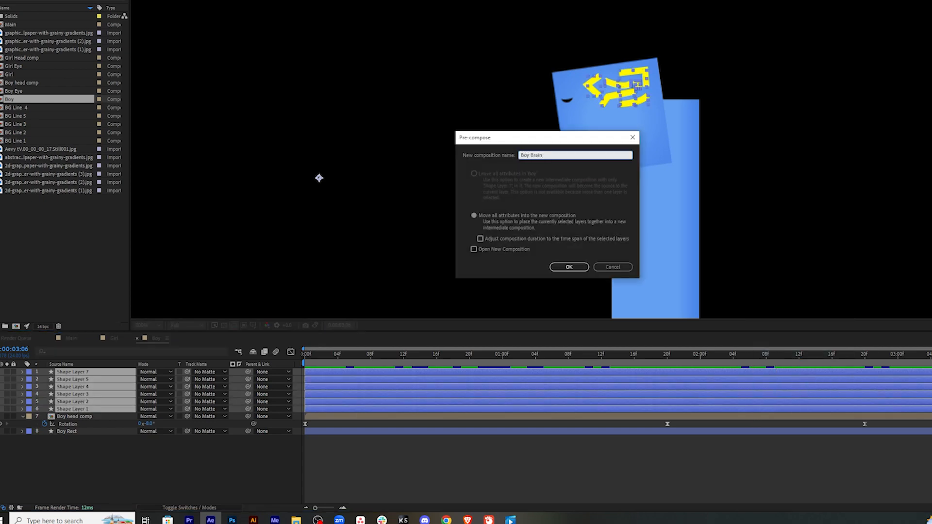
click(584, 267)
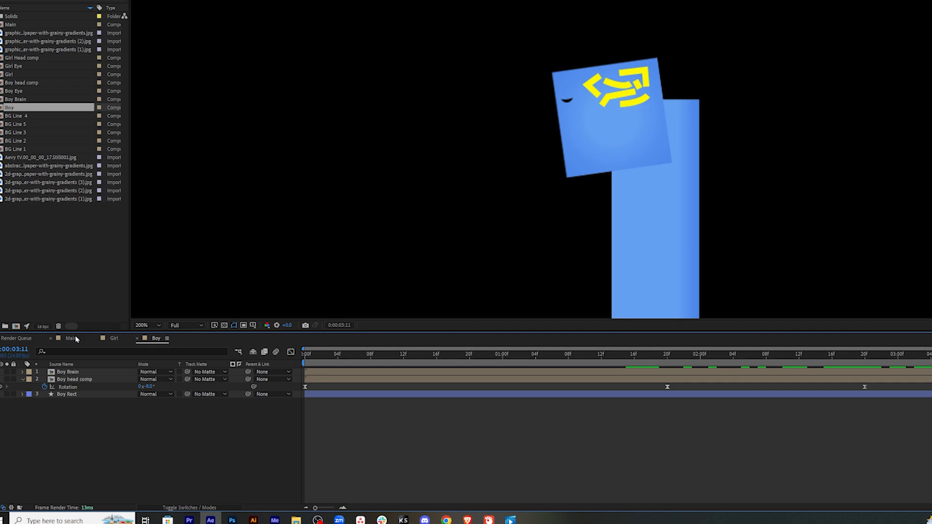
Step: Pre-compose the six yellow pattern shape layers in the Girl composition as Girl brain
click(115, 339)
click(707, 377)
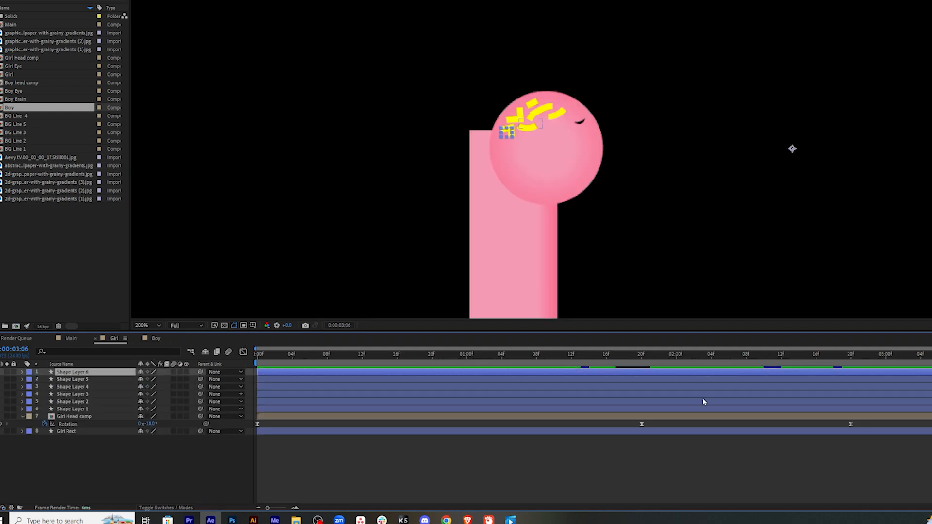
shift+click(702, 409)
right_click(689, 396)
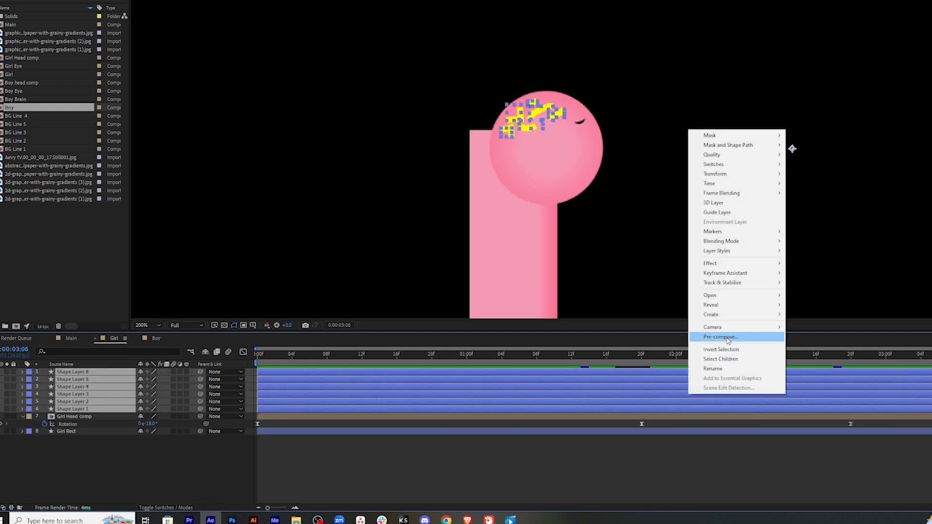
click(721, 337)
text(Gi)
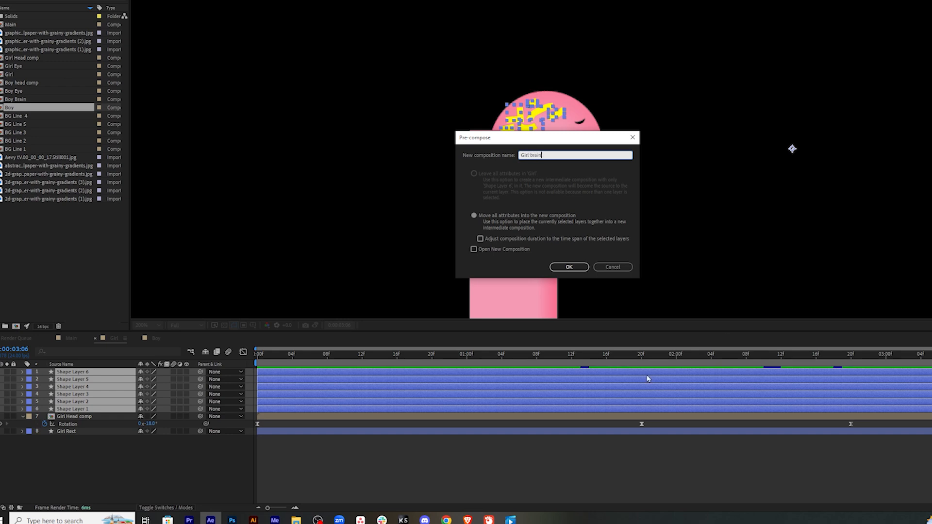
text(rl brain)
click(569, 267)
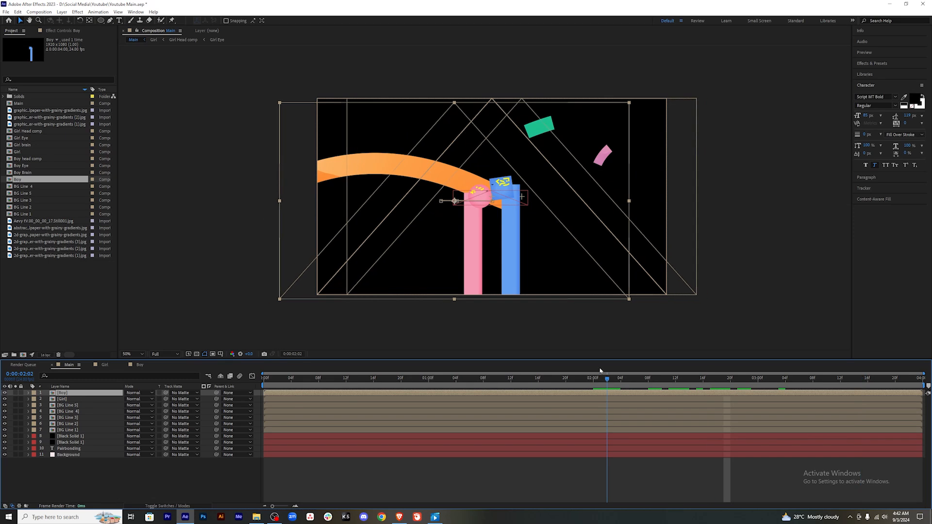
Step: Remove the Boy Brain layer from the Boy composition and the Girl brain layer from the Girl composition, returning to Main
click(491, 490)
drag(717, 383, 779, 385)
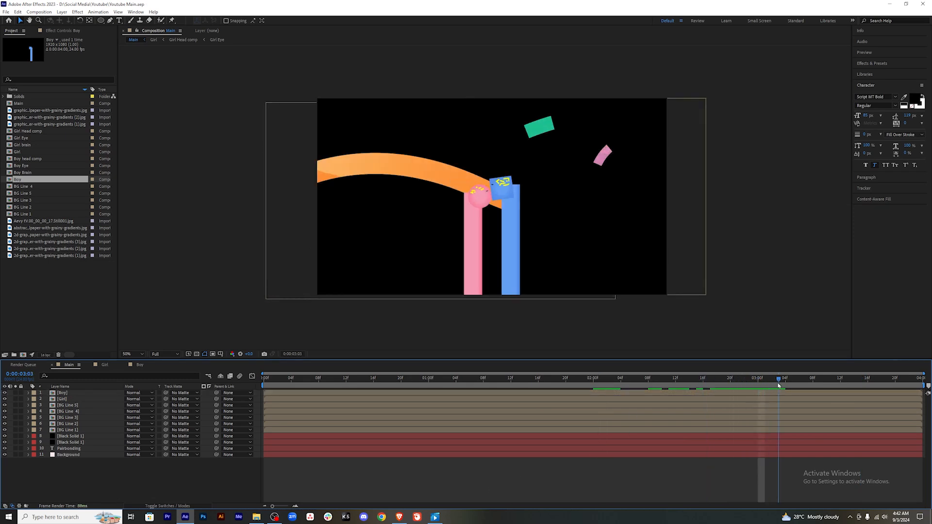
double_click(29, 178)
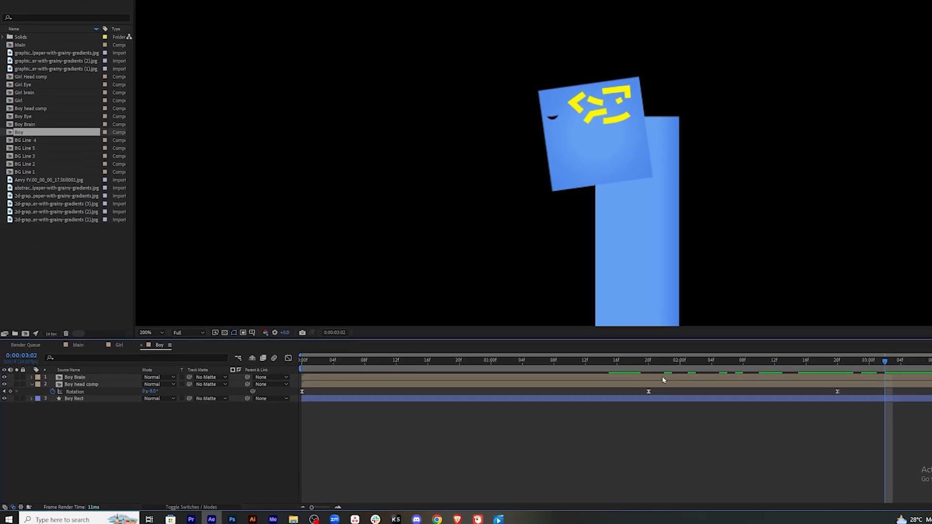
click(663, 379)
key(Delete)
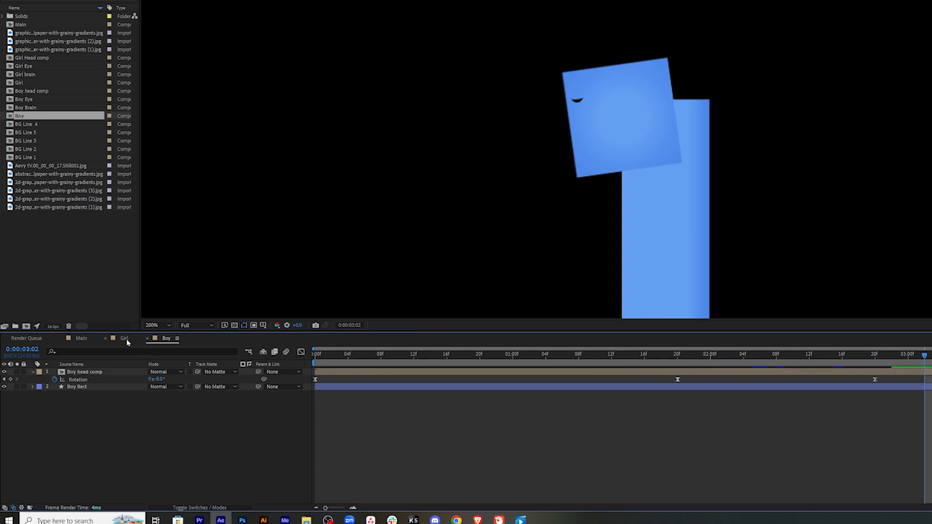
click(126, 340)
click(89, 373)
key(Delete)
click(88, 338)
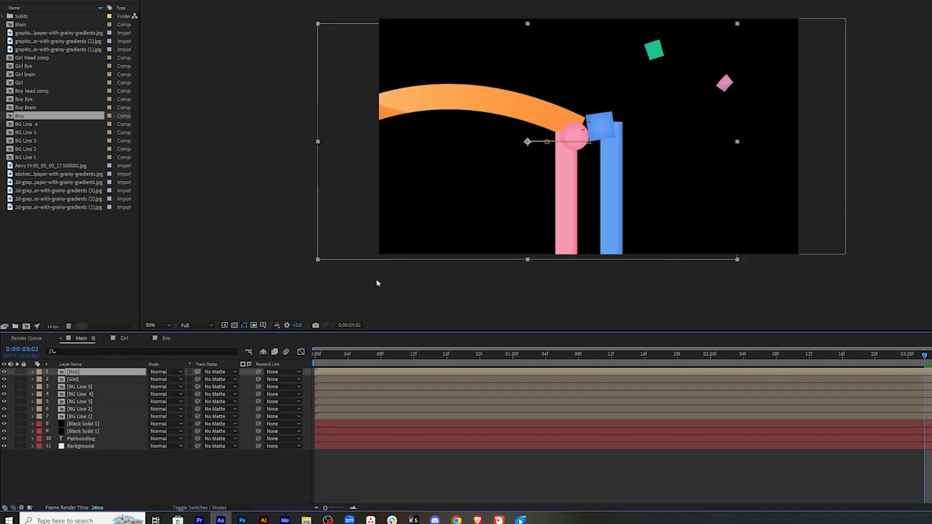
Step: Add the Boy Brain and Girl brain compositions as the top layers of Main, checking the reference video's darkened moment
click(40, 256)
drag(47, 111, 118, 376)
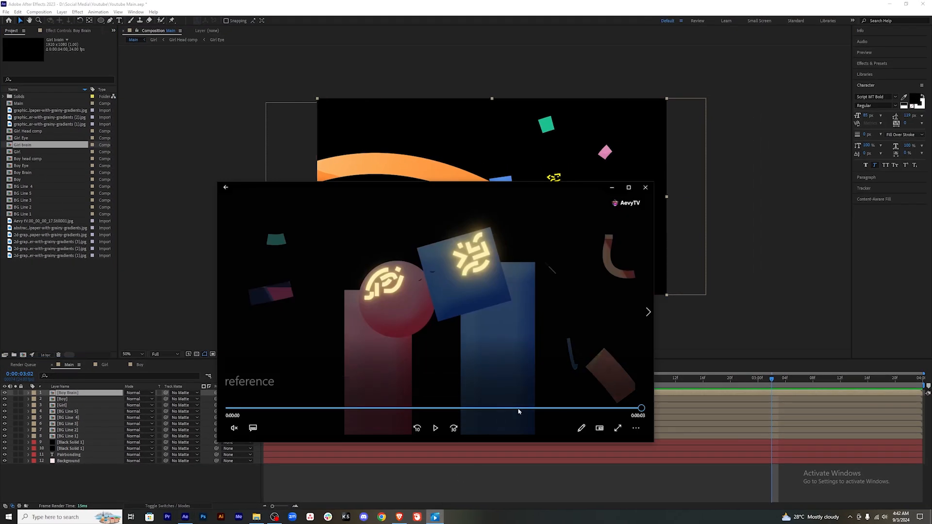
drag(627, 409, 591, 410)
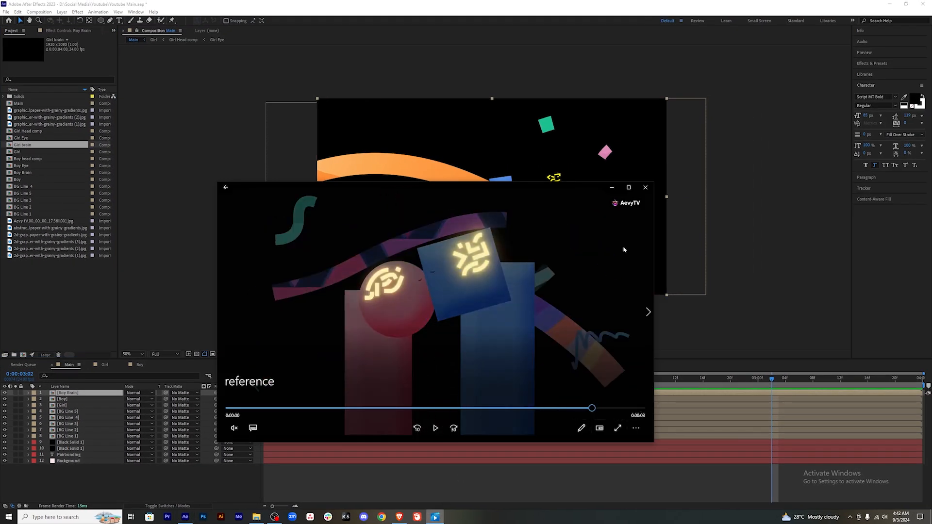
click(613, 188)
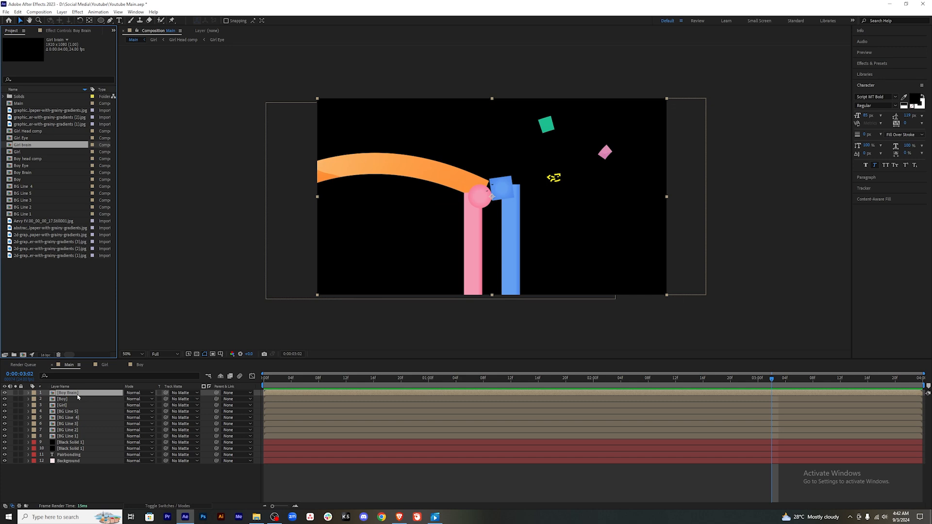
mouse_move(35, 146)
mouse_down()
mouse_move(73, 228)
mouse_move(75, 394)
mouse_move(87, 422)
mouse_move(41, 148)
mouse_up()
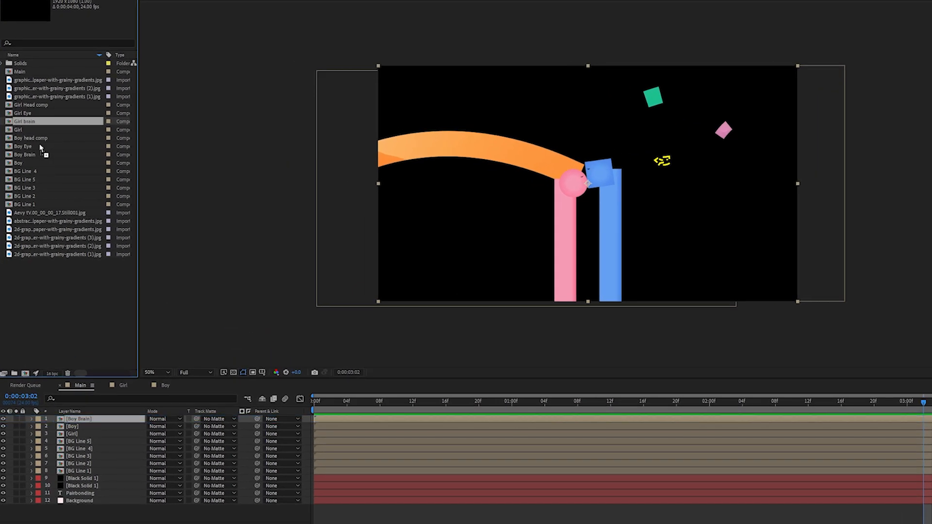
drag(207, 235, 208, 238)
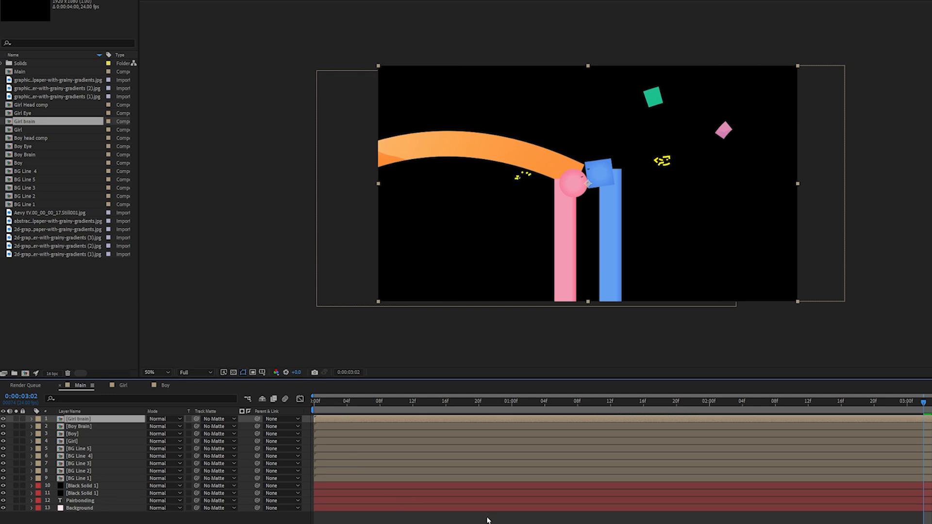
Step: Go to 0:00:03:06 and move the Girl brain layer onto the pink head, at position 1182, 540
click(488, 520)
mouse_move(921, 405)
mouse_down()
mouse_move(675, 402)
mouse_move(931, 402)
mouse_up()
click(930, 419)
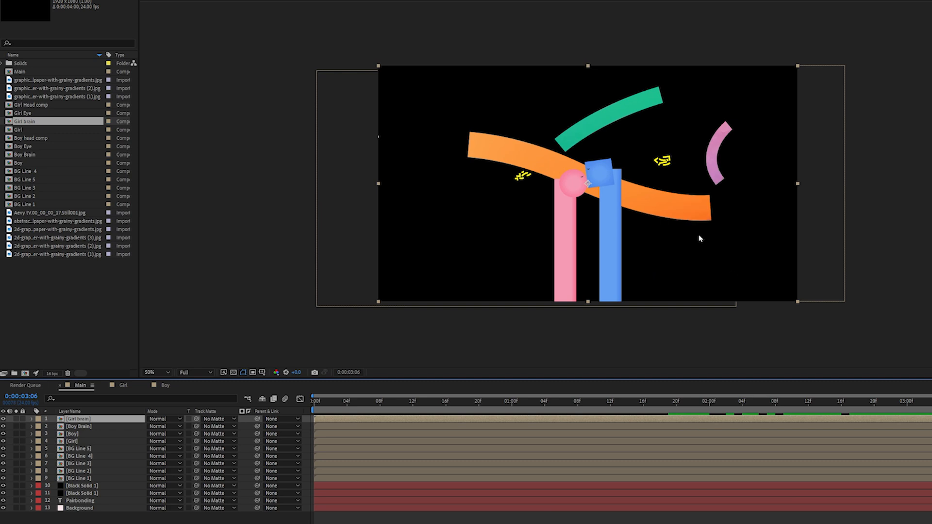
key(period)
key(p)
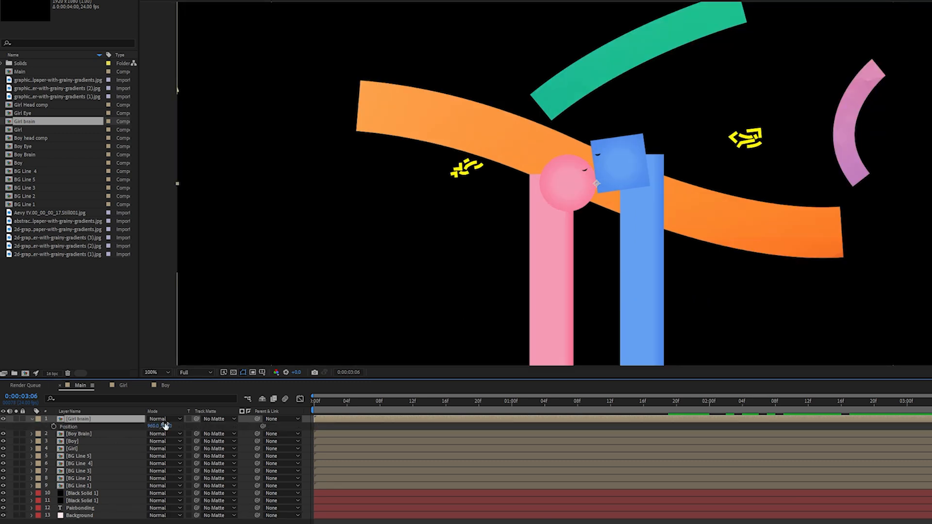
drag(156, 428, 234, 423)
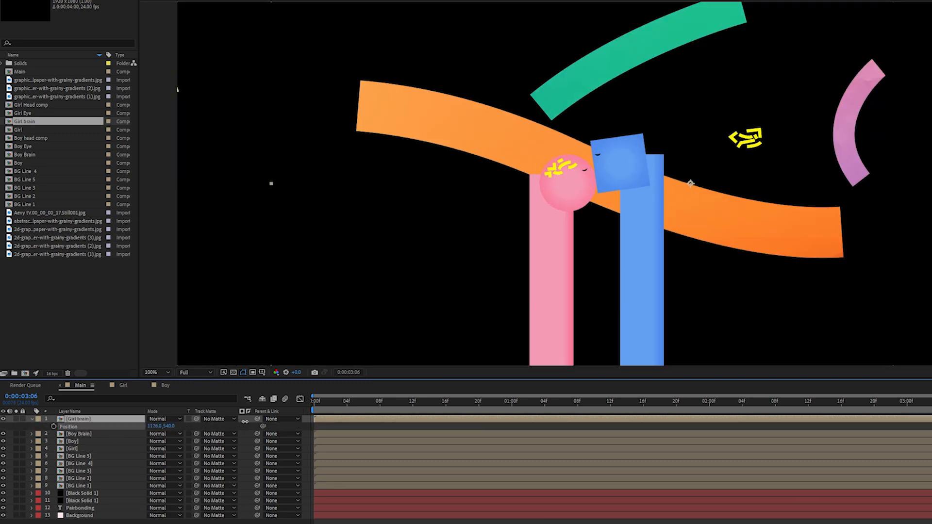
Step: Move the Boy Brain layer onto the blue square head, at position 678, 563, and fit the frame in view
click(145, 435)
key(p)
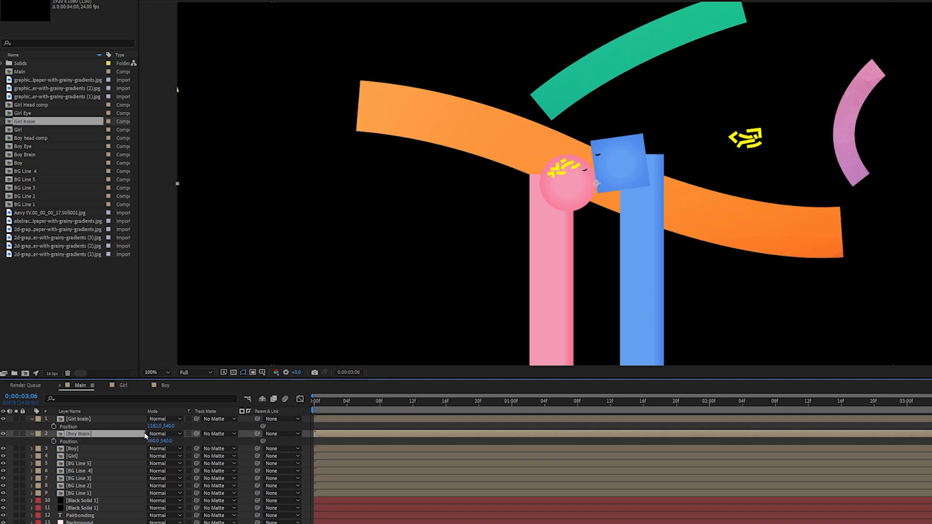
mouse_move(157, 442)
mouse_down()
mouse_move(31, 442)
mouse_move(174, 442)
mouse_up()
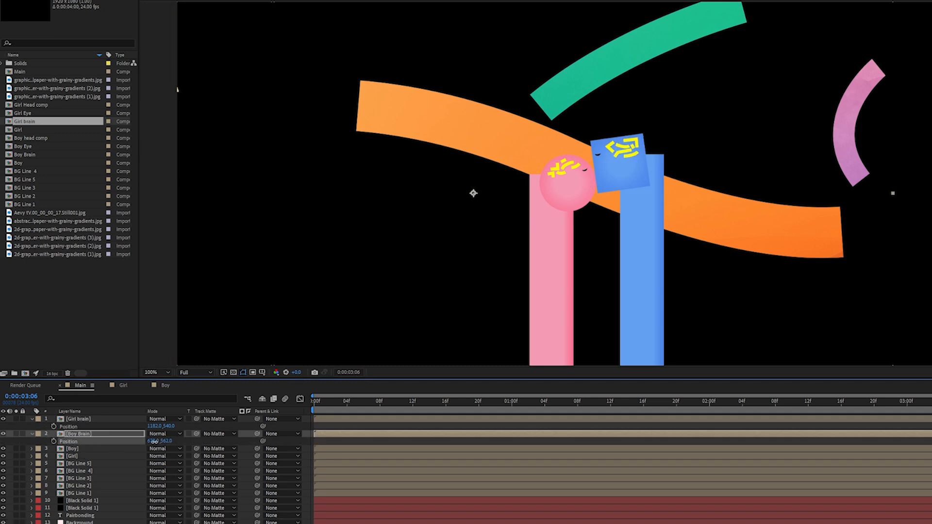
drag(168, 442, 168, 442)
click(832, 273)
scroll(831, 272, down, 1)
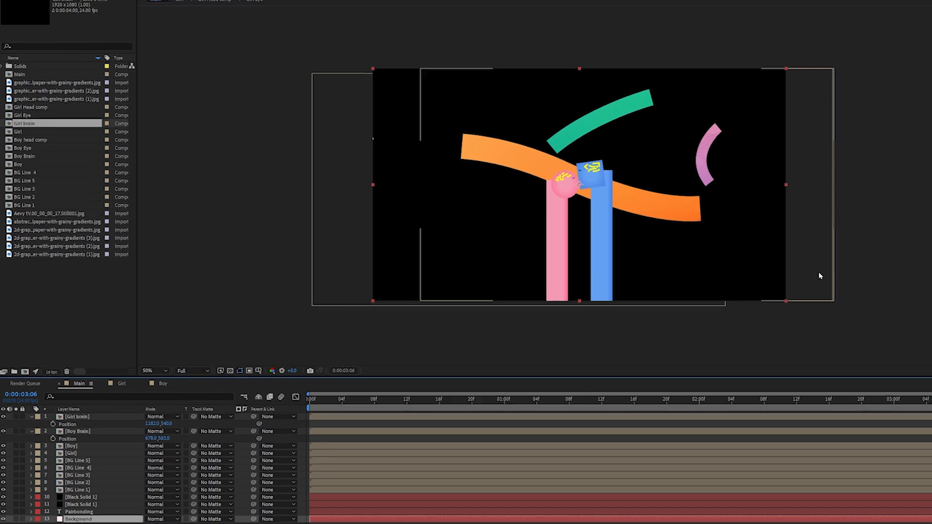
Step: Move to 0:00:03:09, collapse both brain layers' properties and examine how the reference video darkens the characters behind the patterns
drag(869, 390, 821, 395)
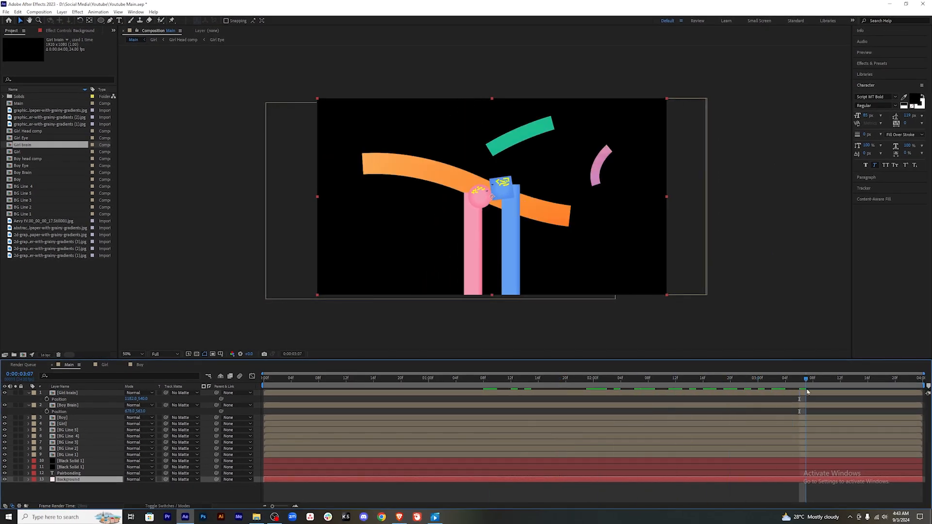
click(173, 410)
click(28, 405)
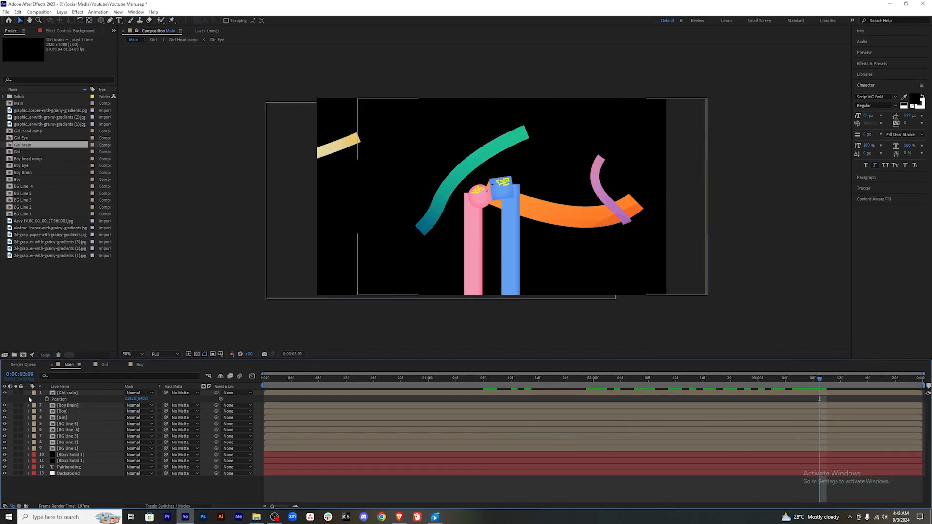
click(28, 392)
click(435, 518)
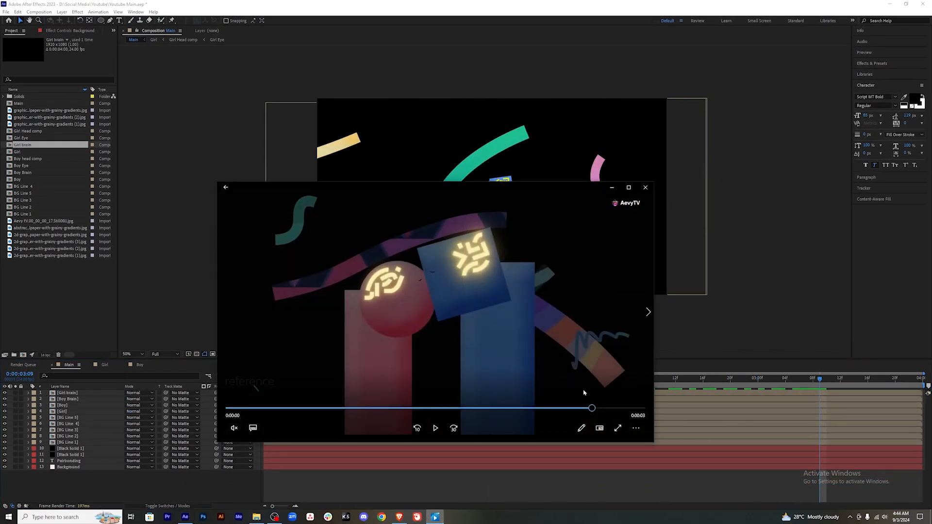
drag(592, 408, 572, 407)
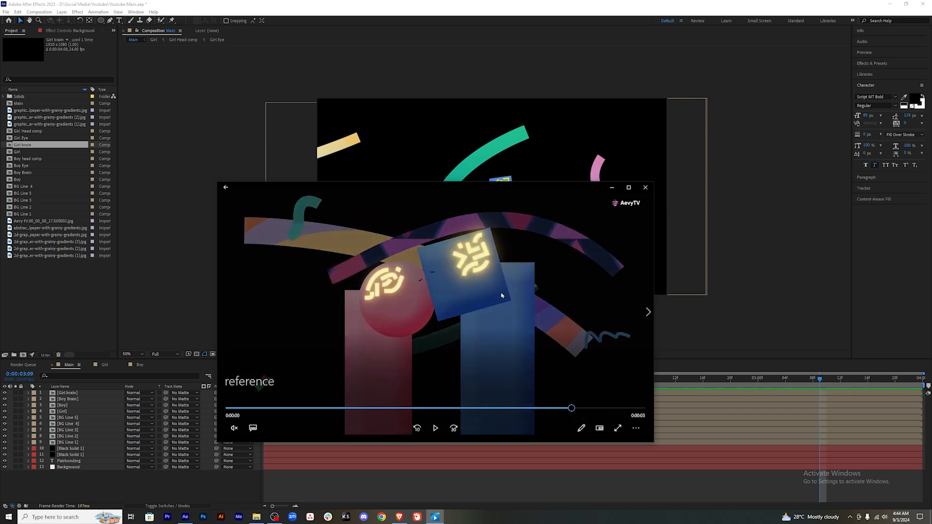
click(613, 189)
Step: Create a black 1920 × 1080 px solid named Overlay directly above the Boy layer, beneath both brain layers
click(803, 403)
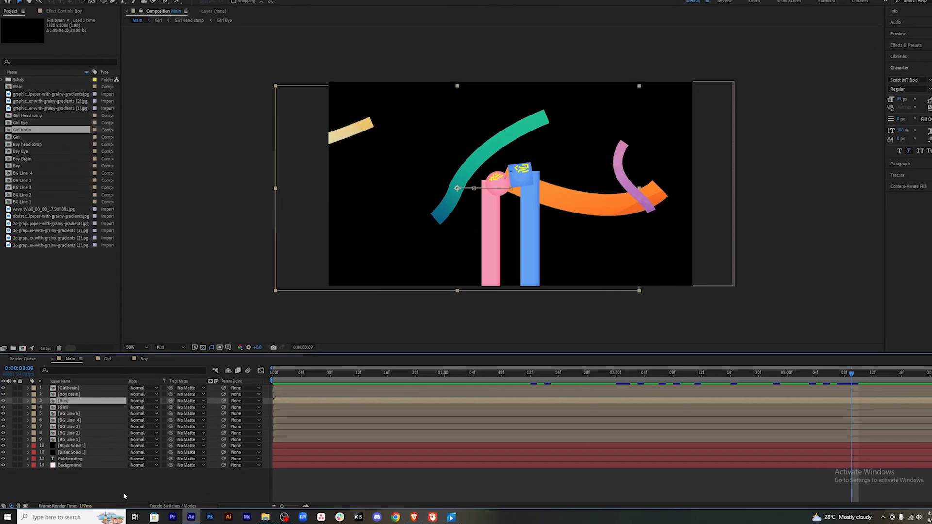
right_click(123, 491)
mouse_move(175, 400)
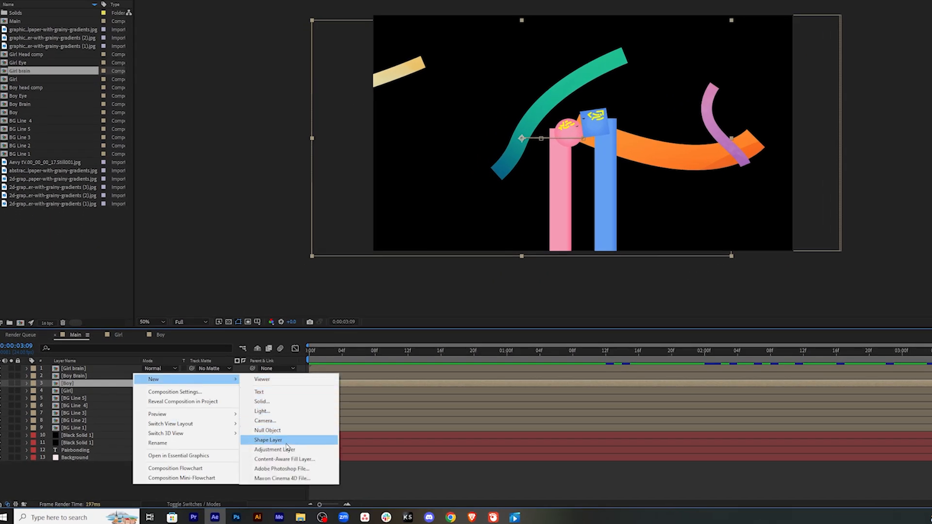
click(262, 401)
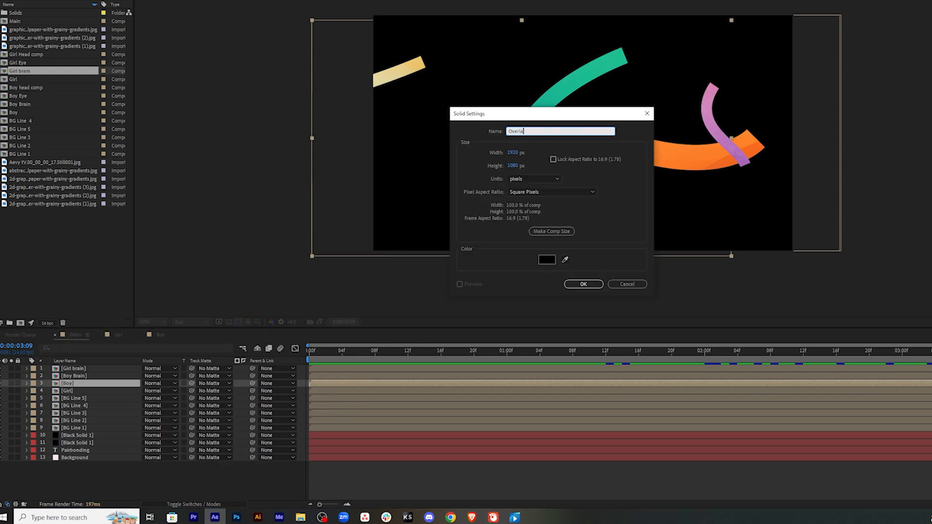
click(580, 284)
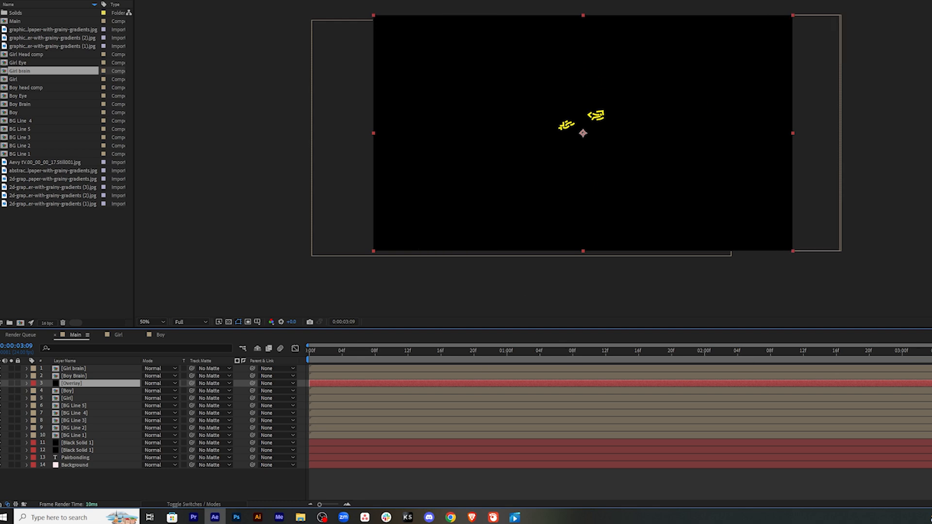
Step: Add an Opacity keyframe to the Overlay layer at 0:00:03:09 and set its value to 40%
key(t)
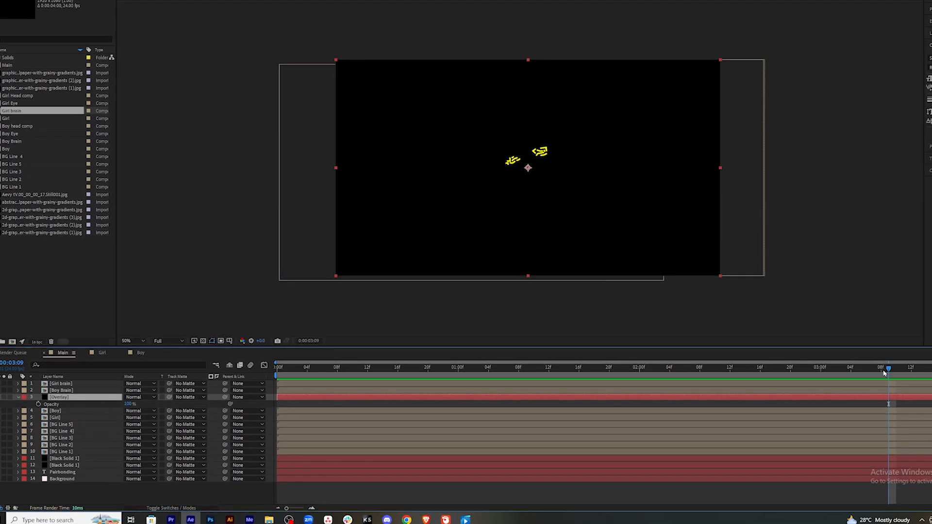
click(38, 405)
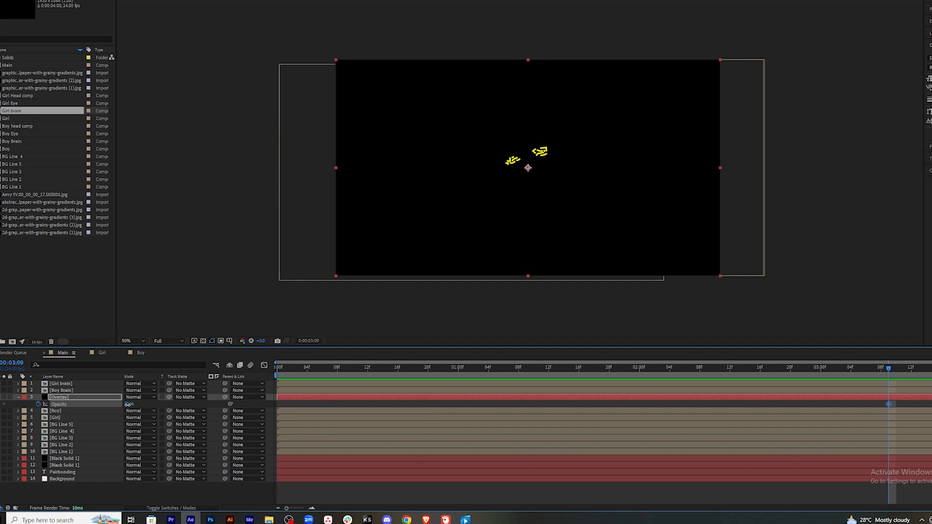
drag(127, 404, 122, 405)
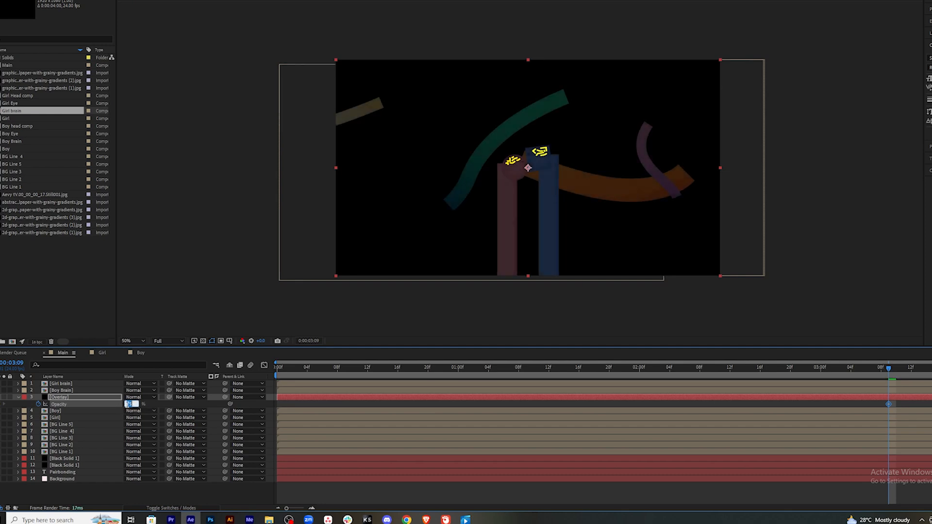
key(Return)
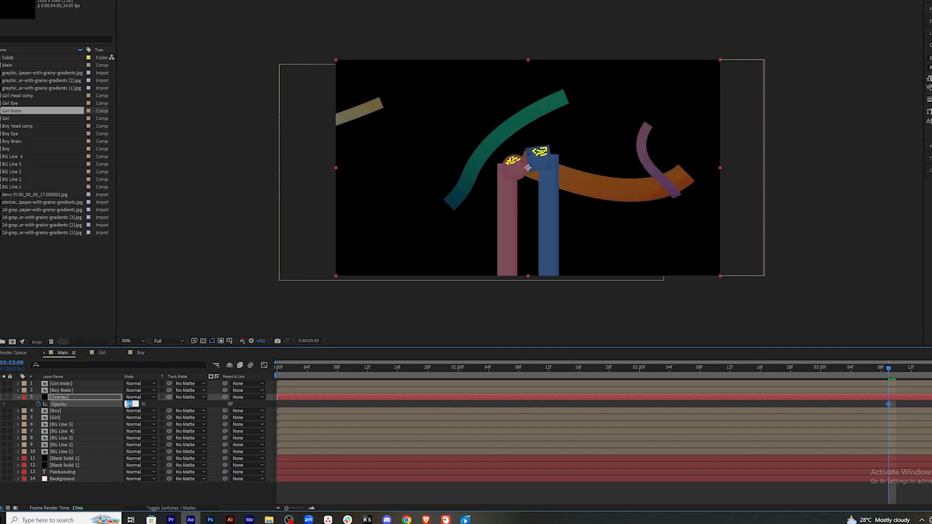
key(Return)
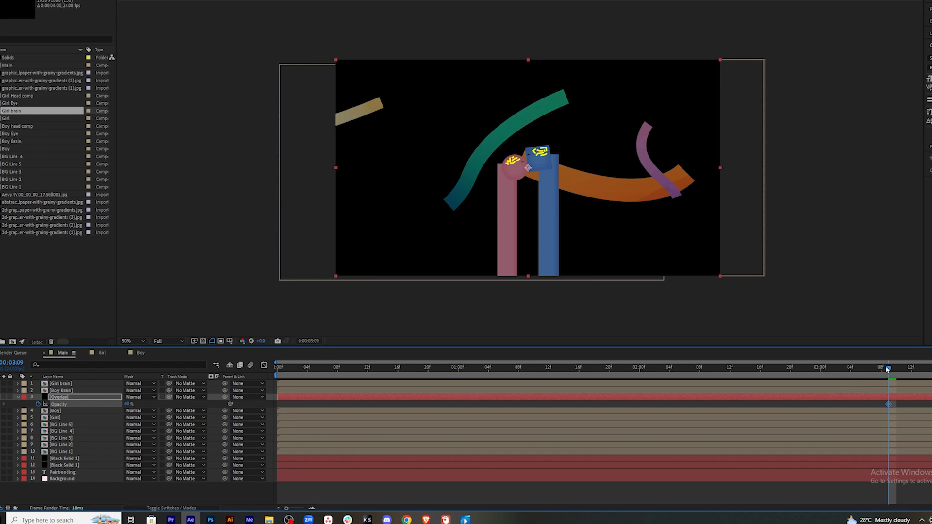
Step: Check the darkening in the reference video, go to 0:00:03:05 and set the Overlay layer's Opacity to 0%
drag(883, 370, 829, 371)
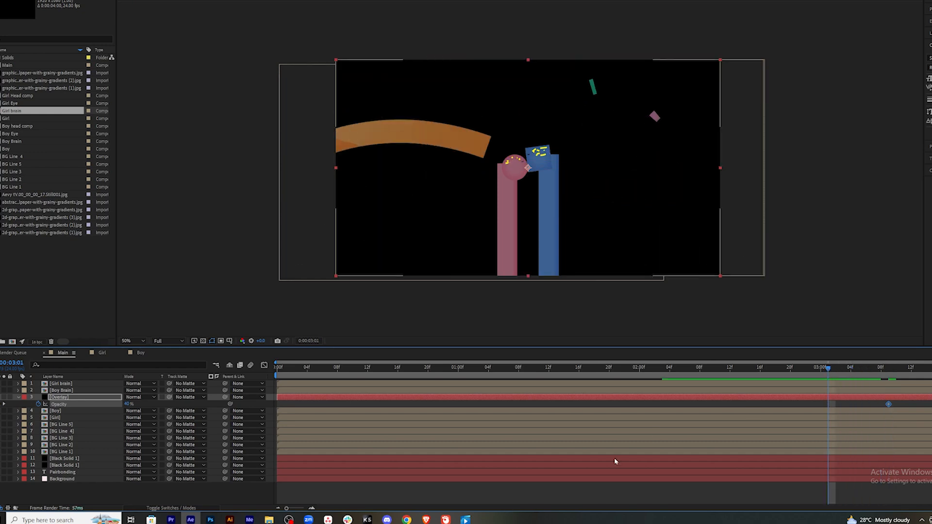
click(465, 520)
mouse_move(616, 400)
mouse_down()
mouse_move(583, 400)
mouse_move(618, 400)
mouse_up()
click(792, 276)
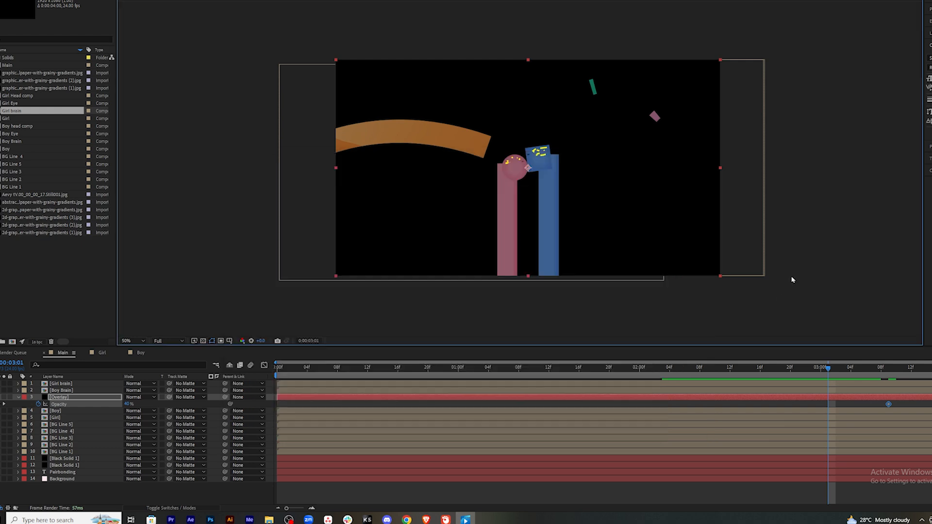
drag(828, 369, 852, 351)
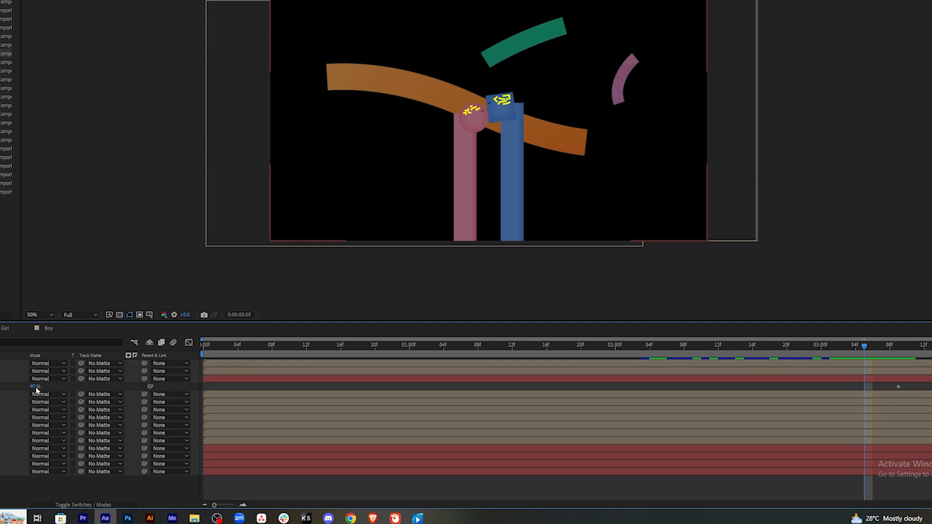
drag(65, 388, 44, 389)
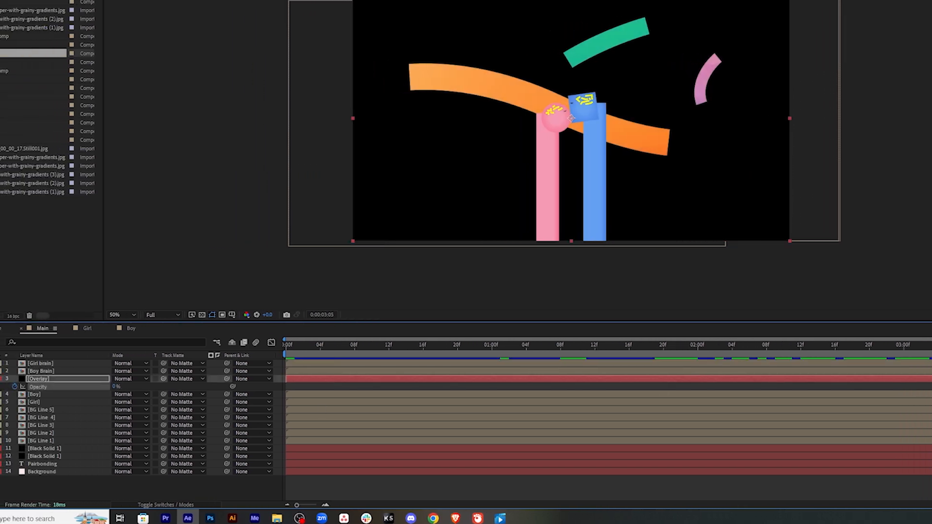
Step: Preview the Overlay fade up to 0:00:03:12, select its two Opacity keyframes and collapse the layer's properties
mouse_move(931, 351)
mouse_down()
mouse_move(607, 352)
mouse_move(931, 362)
mouse_up()
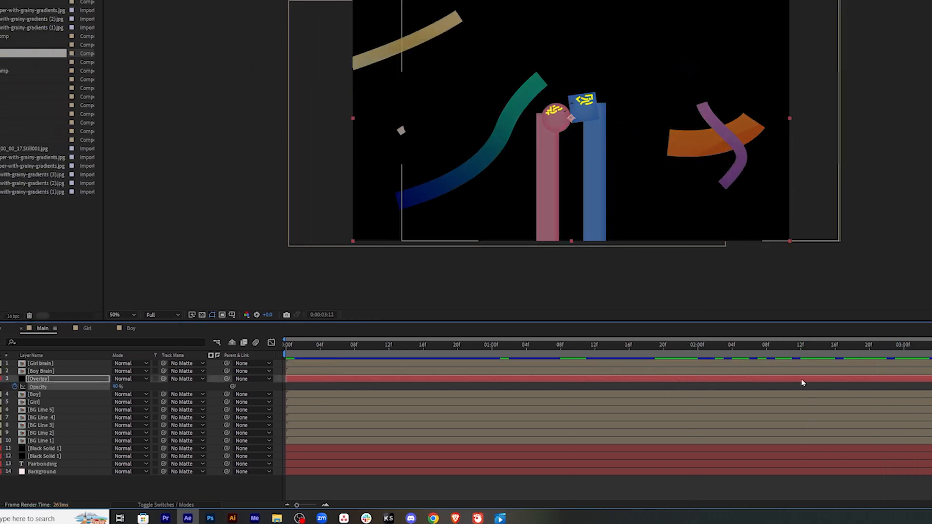
click(50, 364)
click(55, 371)
click(62, 364)
click(67, 371)
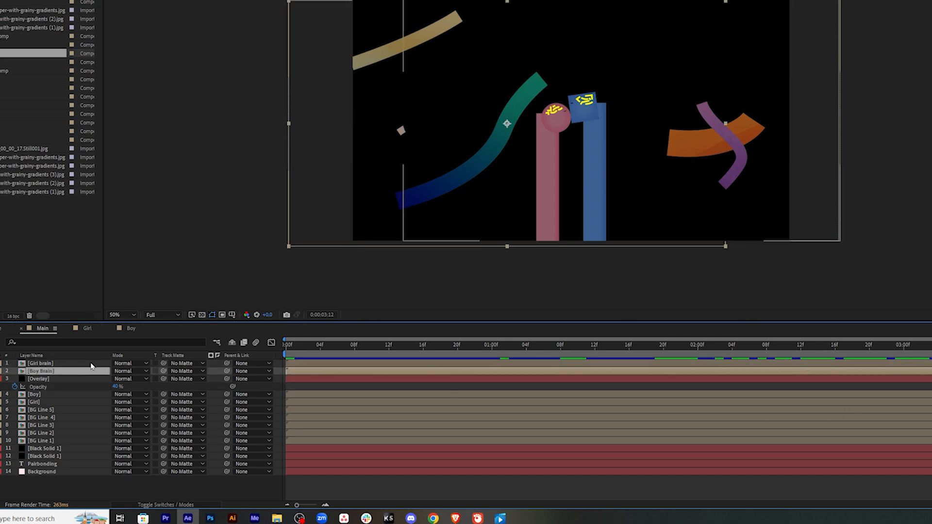
drag(909, 397, 853, 410)
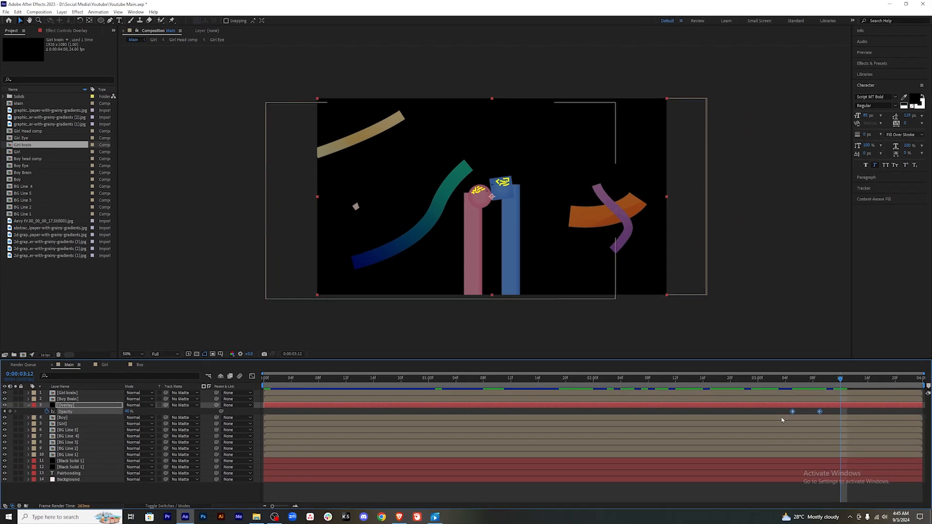
key(u)
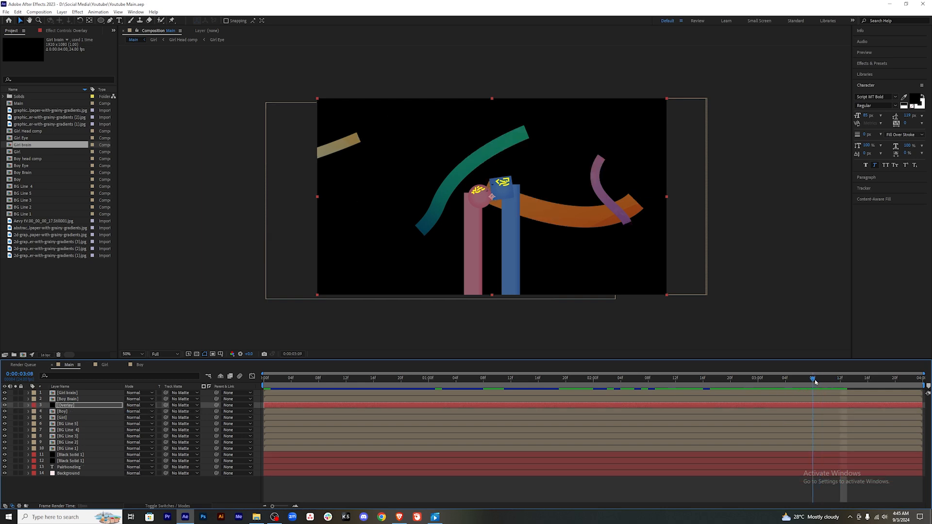
Step: Scrub around 0:00:03:08 and examine in the reference video when the brain patterns start to glow
click(793, 381)
drag(807, 384, 809, 387)
drag(806, 387, 816, 389)
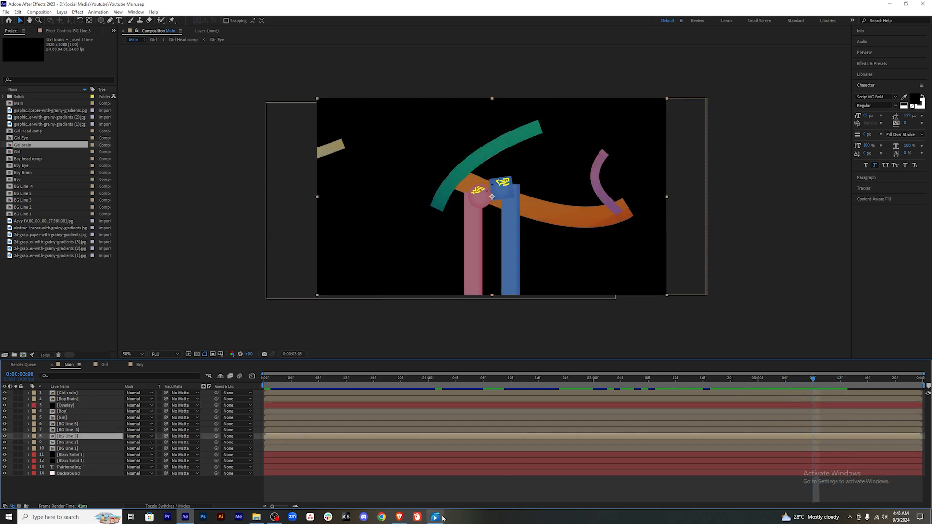
click(442, 519)
mouse_move(578, 407)
mouse_down()
mouse_move(555, 408)
mouse_move(577, 406)
mouse_up()
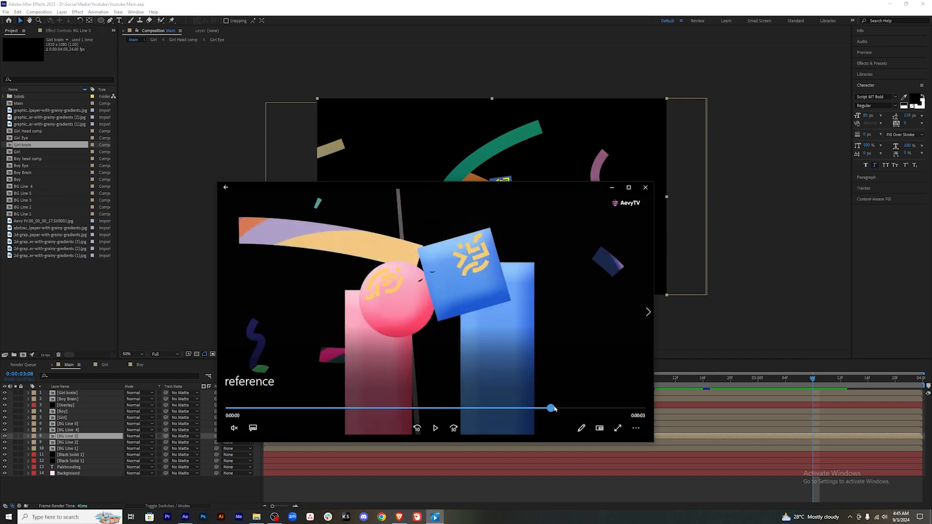
Step: Return to After Effects at 0:00:03:08 and apply the Deep Glow effect to the Girl brain layer
click(832, 487)
drag(813, 379, 813, 380)
click(816, 392)
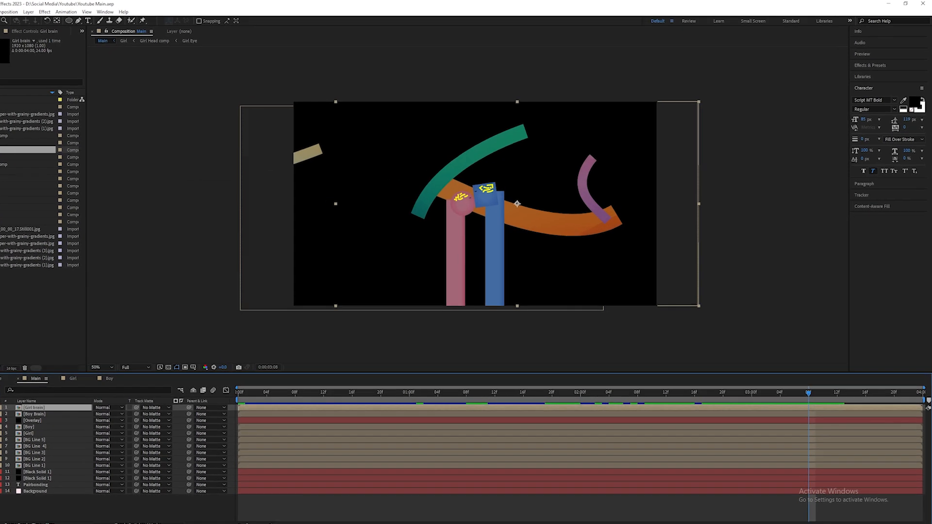
click(873, 63)
text(glow)
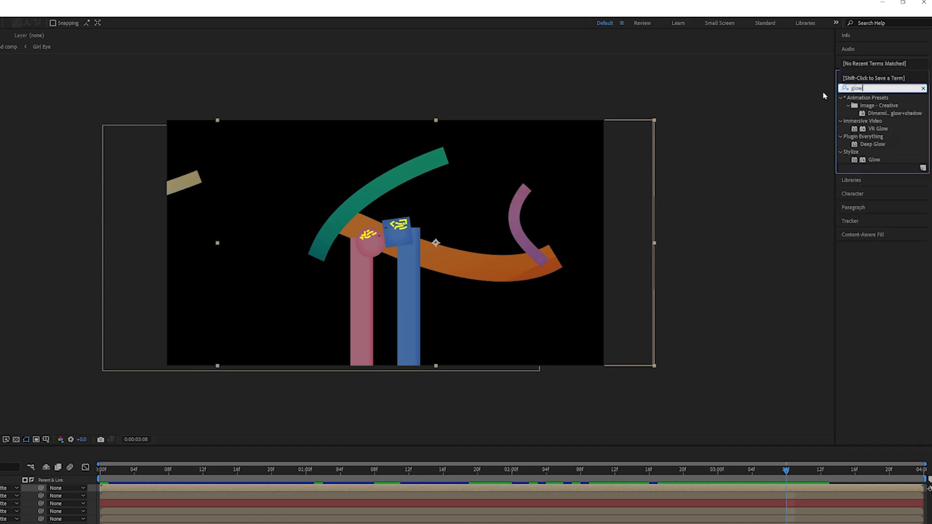
click(884, 146)
drag(842, 235, 789, 489)
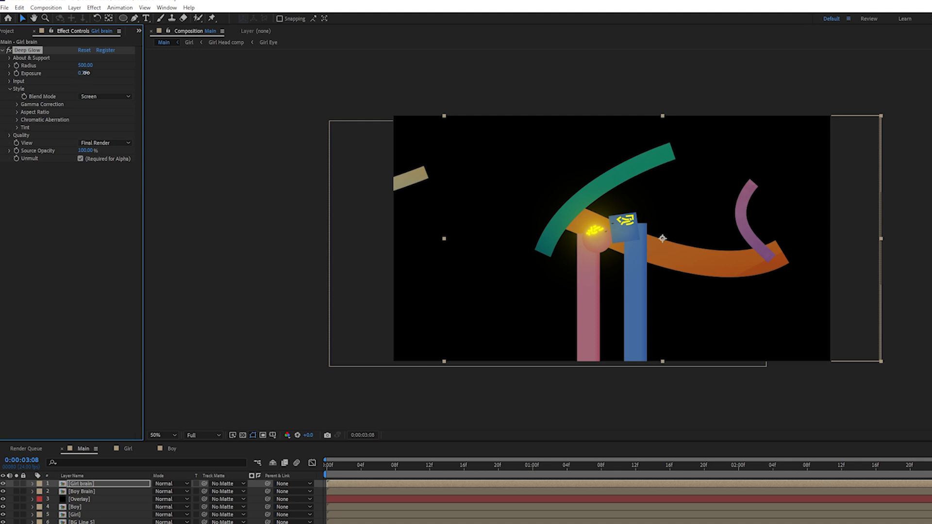
Step: Set the Girl brain layer's Deep Glow Exposure to 0.20 and keyframe it at 0:00:03:08, checking the glow up close
text(5)
key(Return)
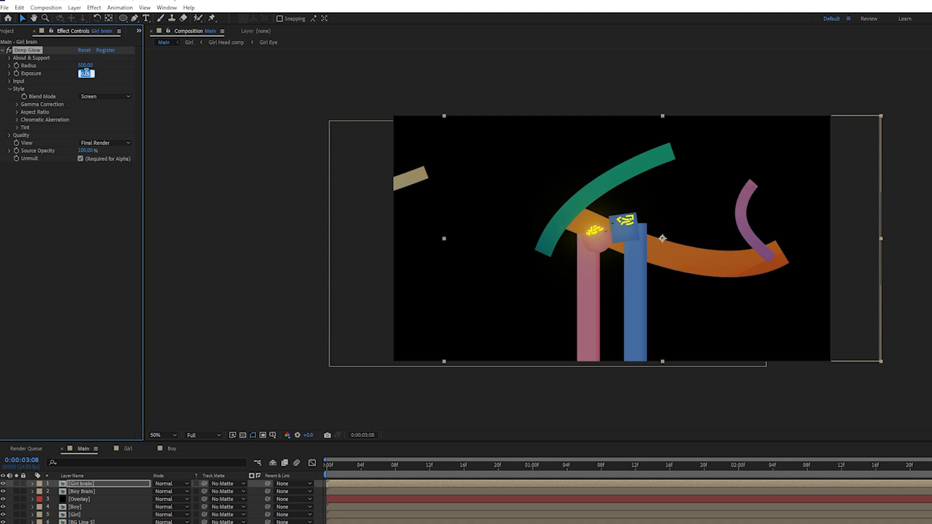
key(period)
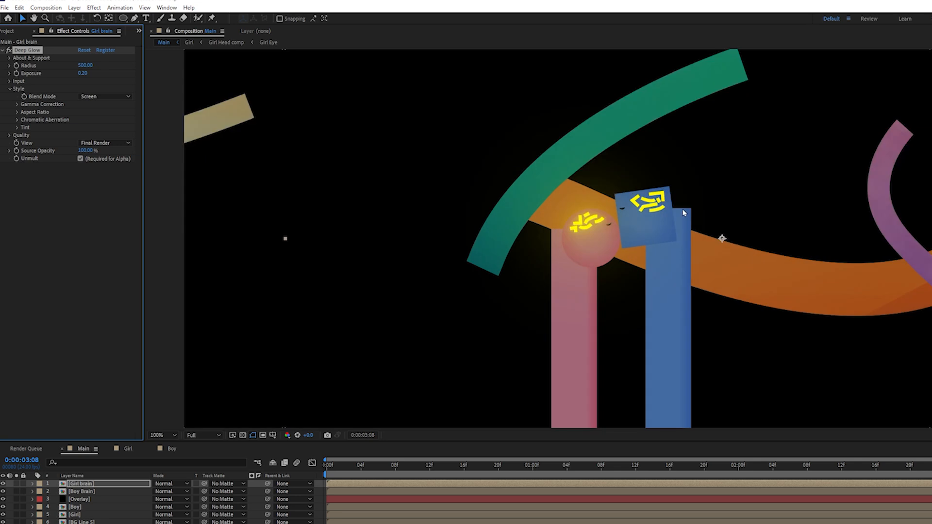
key(comma)
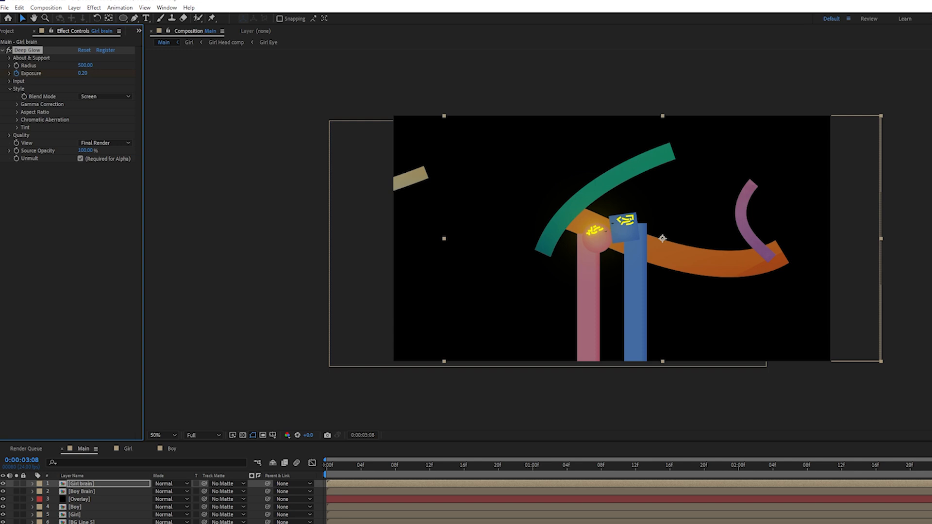
Step: Keyframe the Girl brain's Deep Glow Exposure at 0 at 0:00:03:05 and apply Easy Ease to both Exposure keyframes
drag(872, 469, 821, 474)
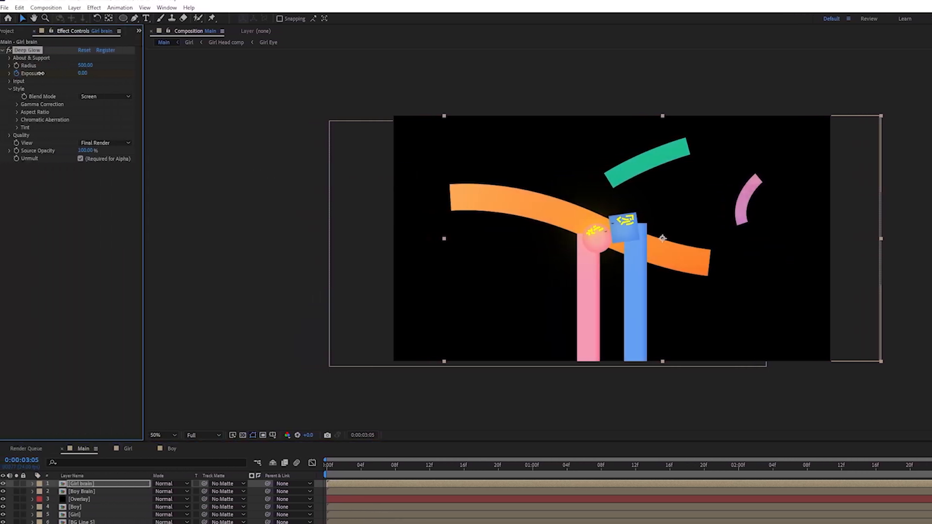
click(651, 485)
key(u)
drag(886, 399, 830, 414)
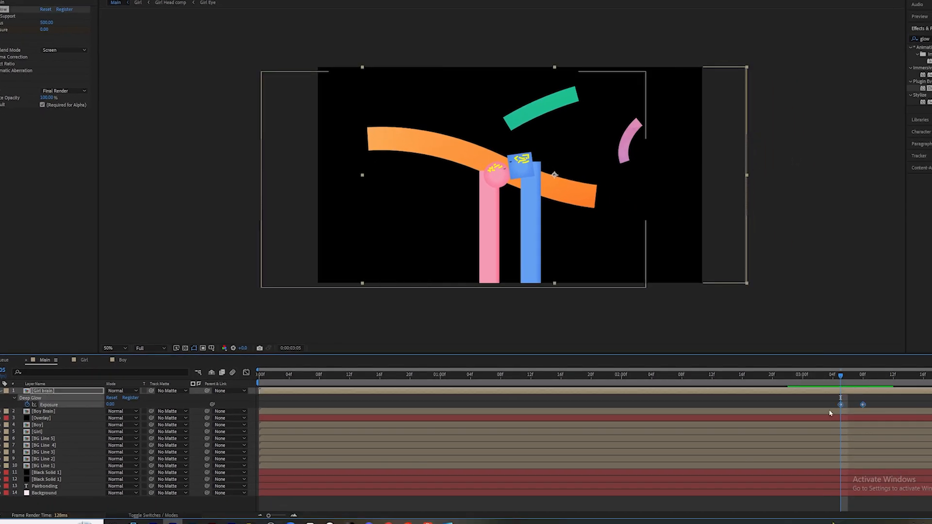
drag(841, 377, 835, 374)
key(F9)
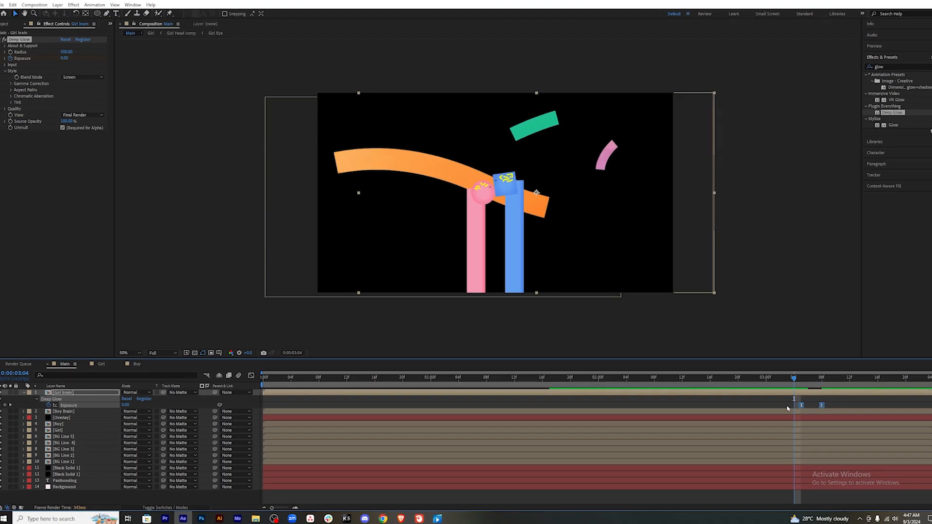
Step: Copy the animated Deep Glow effect from the Girl brain layer to the Boy Brain layer
click(42, 184)
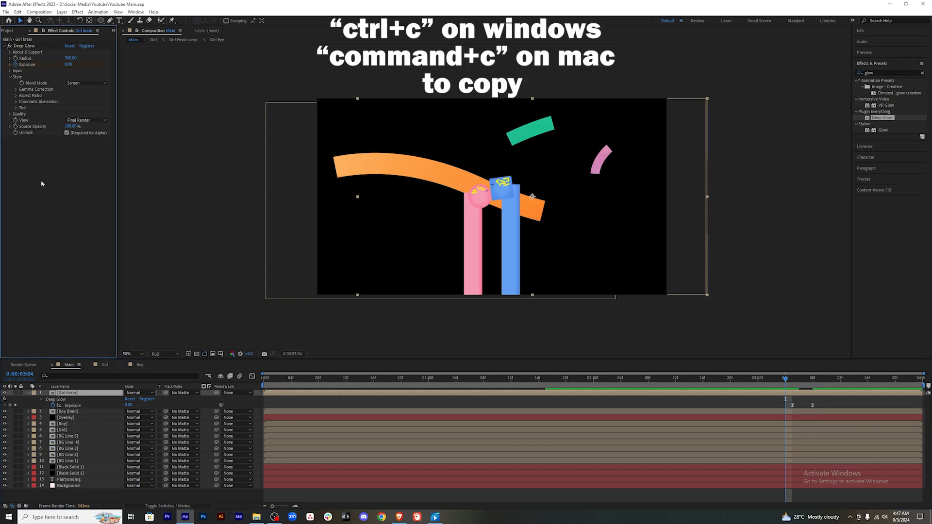
click(27, 46)
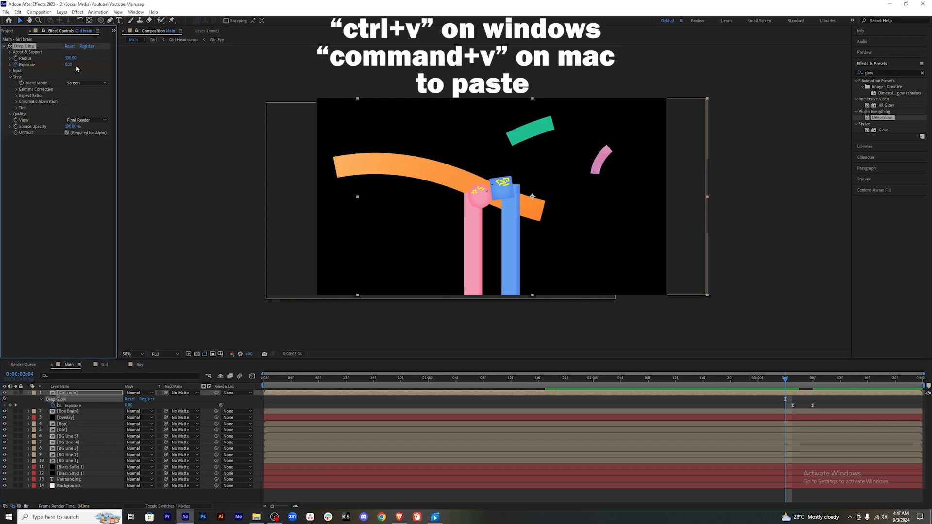
click(808, 412)
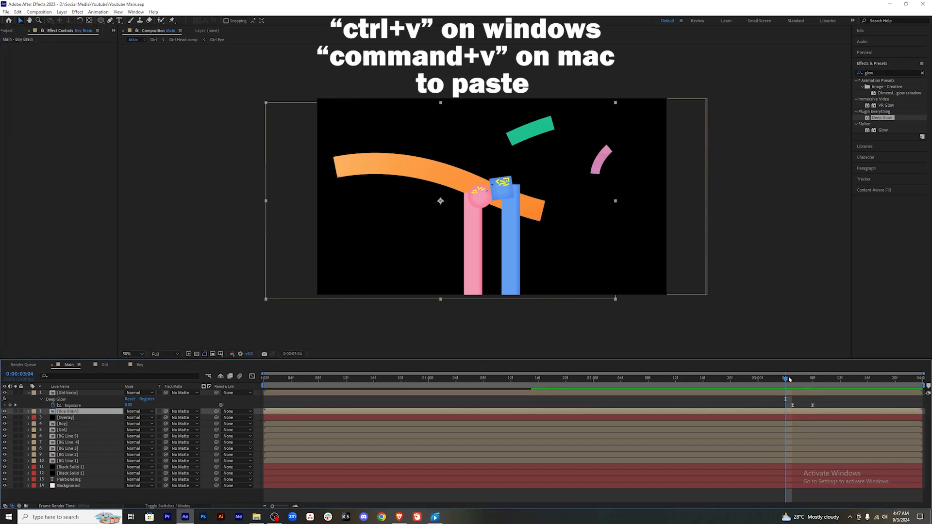
key(ctrl+v)
Step: Preview both brain glows between 0:00:03:04 and 0:00:03:13 and compare them with the reference video
drag(793, 379, 841, 379)
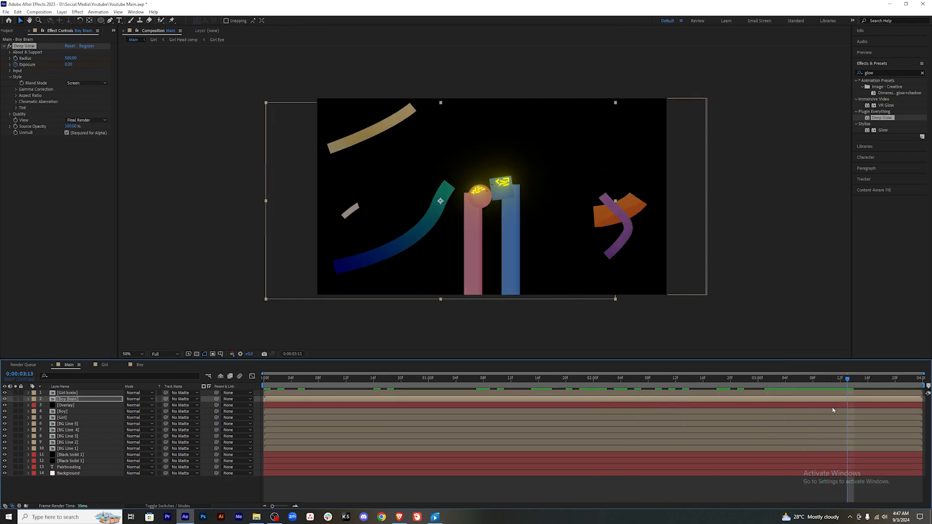
click(435, 517)
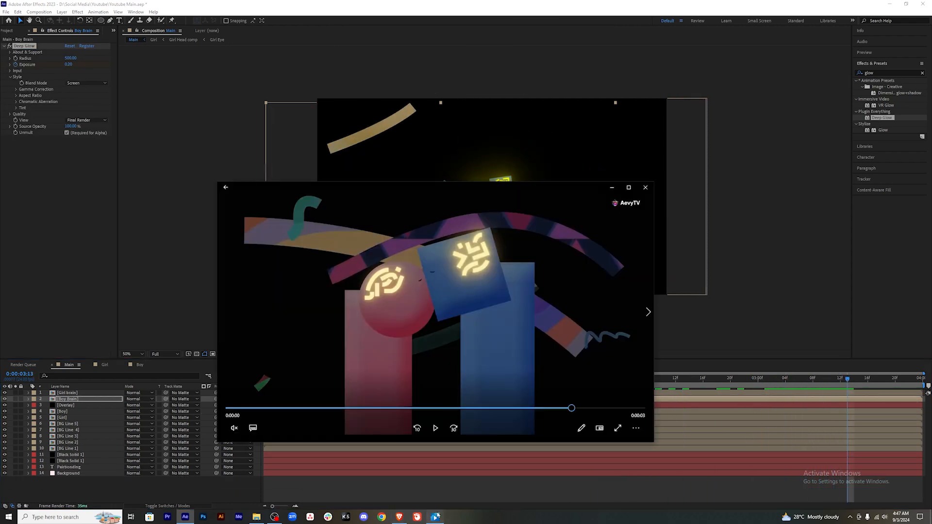
click(611, 188)
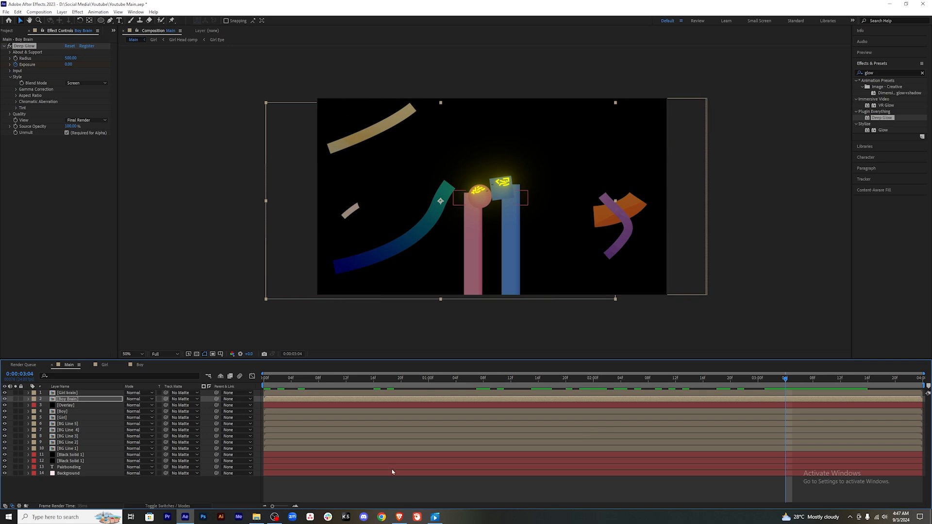
click(435, 516)
click(435, 516)
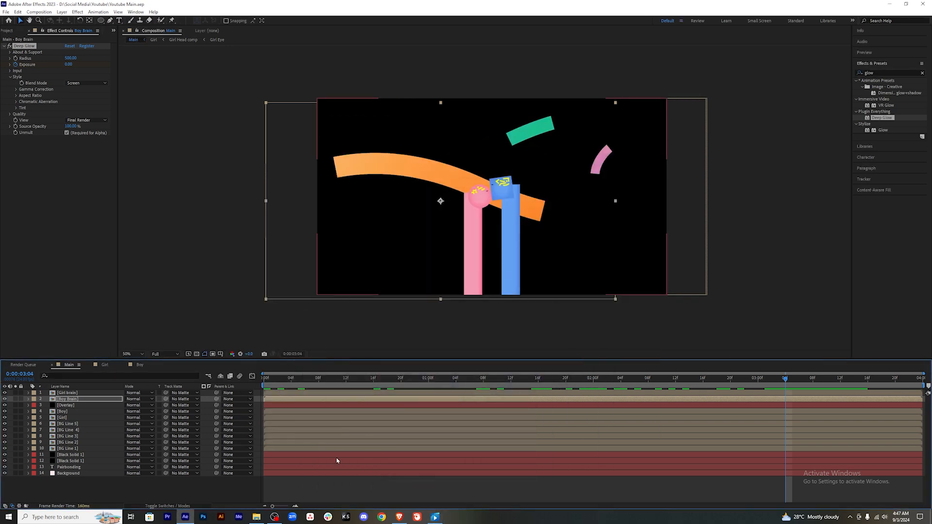
key(space)
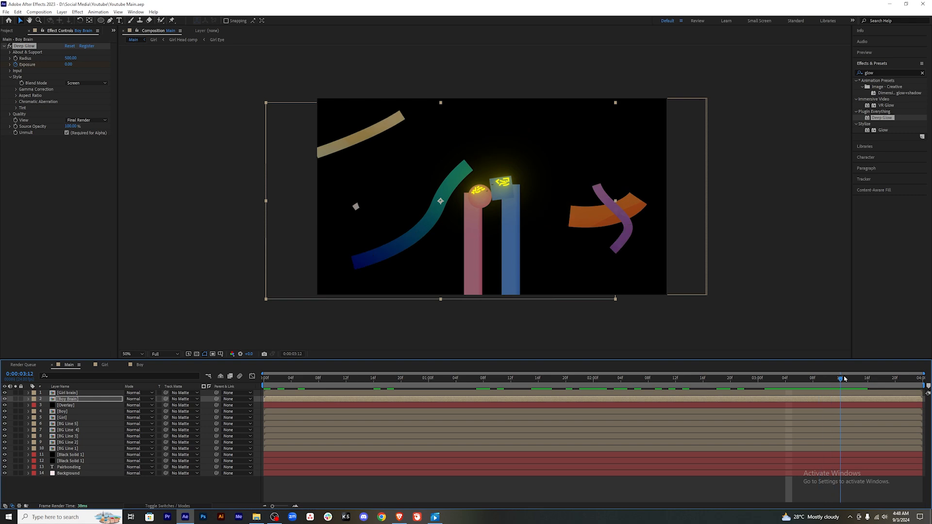
Step: Scrub the reference video back to the earlier title shot and examine the shading on the characters and background
click(435, 517)
drag(522, 409, 321, 405)
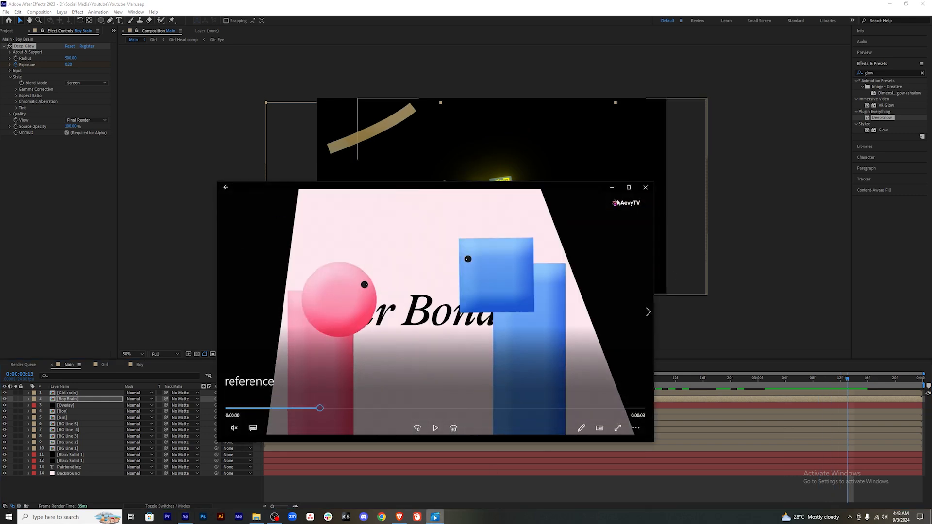
click(612, 188)
Step: Pre-compose all layers of the Main composition into a new composition named Final, moving all attributes into it
click(331, 492)
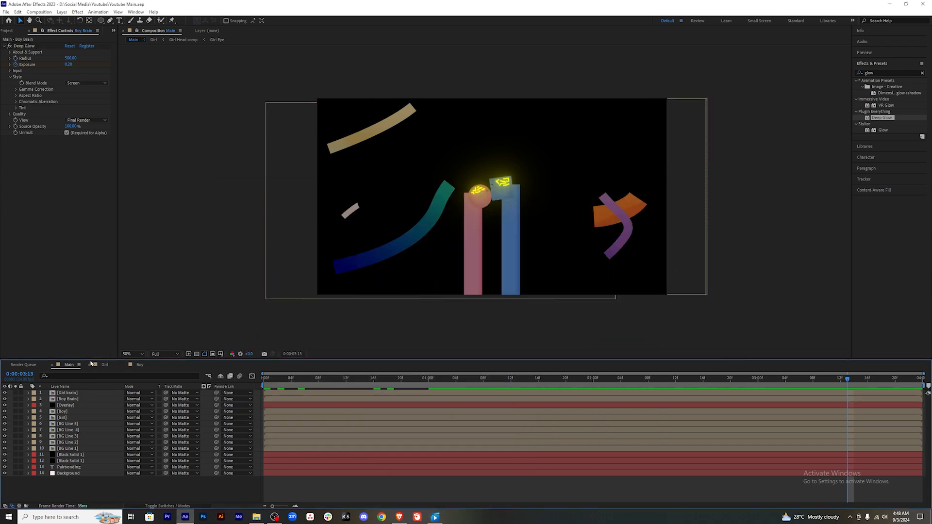
key(ctrl+a)
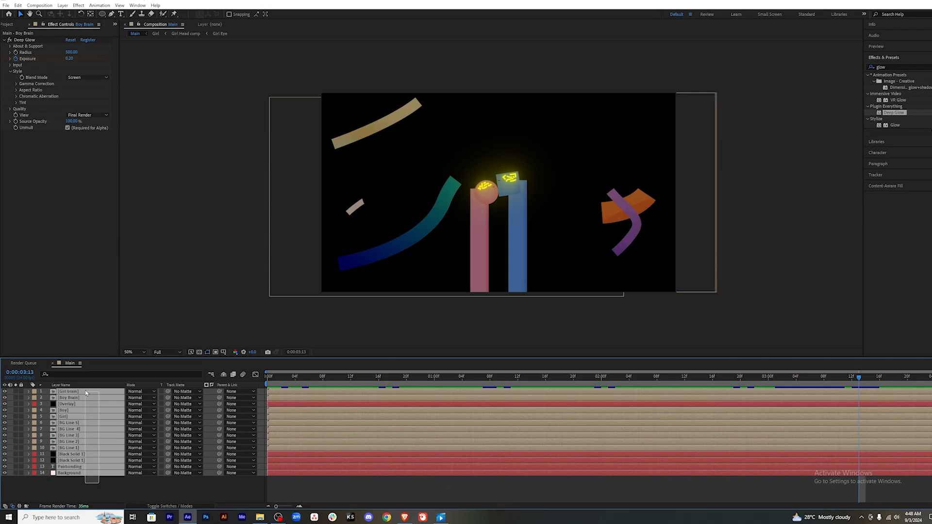
right_click(93, 393)
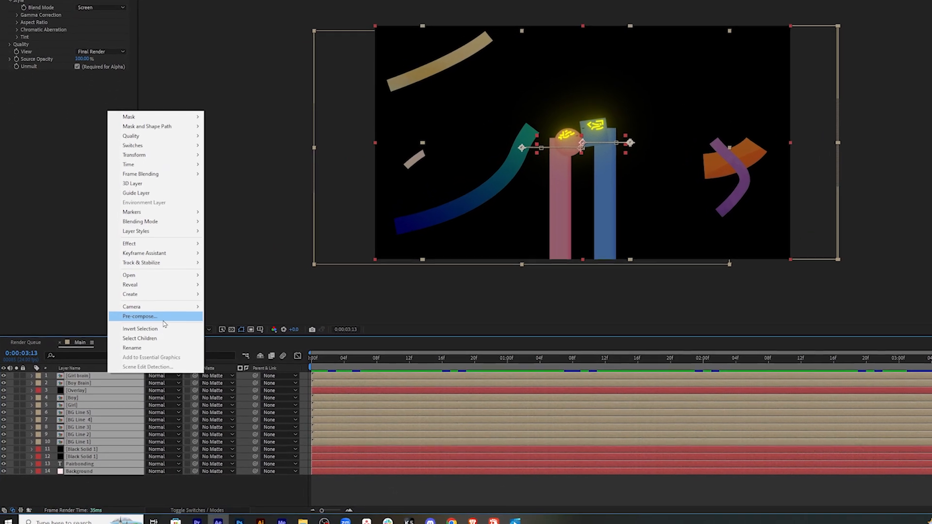
click(130, 328)
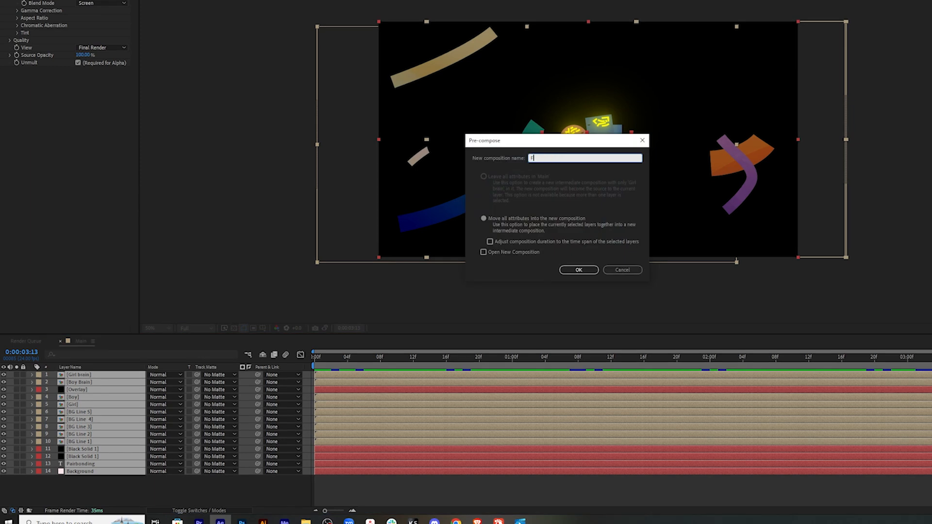
click(573, 270)
Step: Split the Final layer at 0:00:00:18
key(Home)
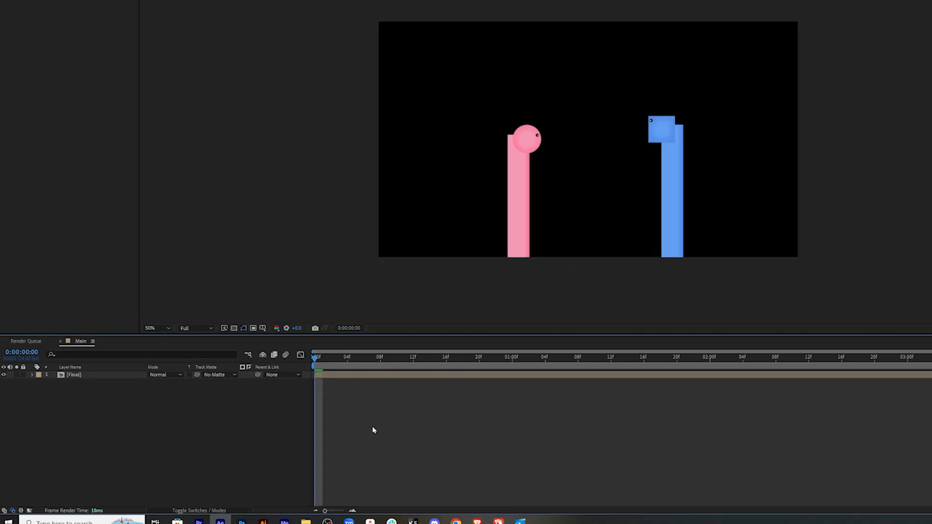
drag(318, 359, 462, 360)
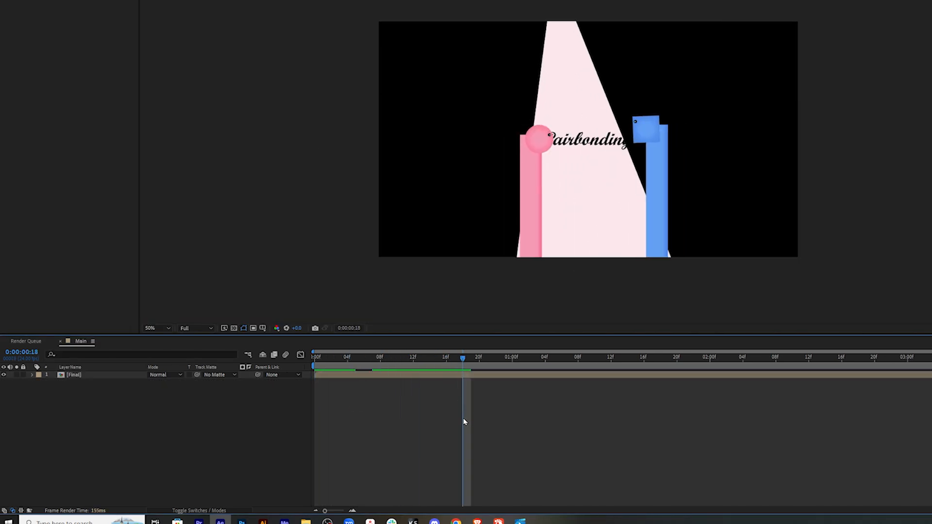
click(476, 377)
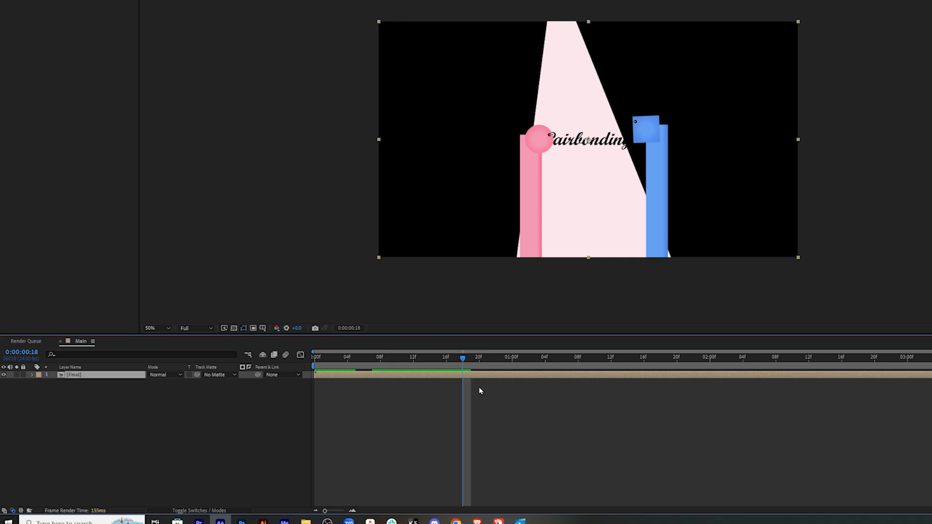
key(ctrl+shift+d)
Step: Reveal the Scale and Position of the second Final segment and enlarge it to 223%
key(Page_Down)
key(Page_Down)
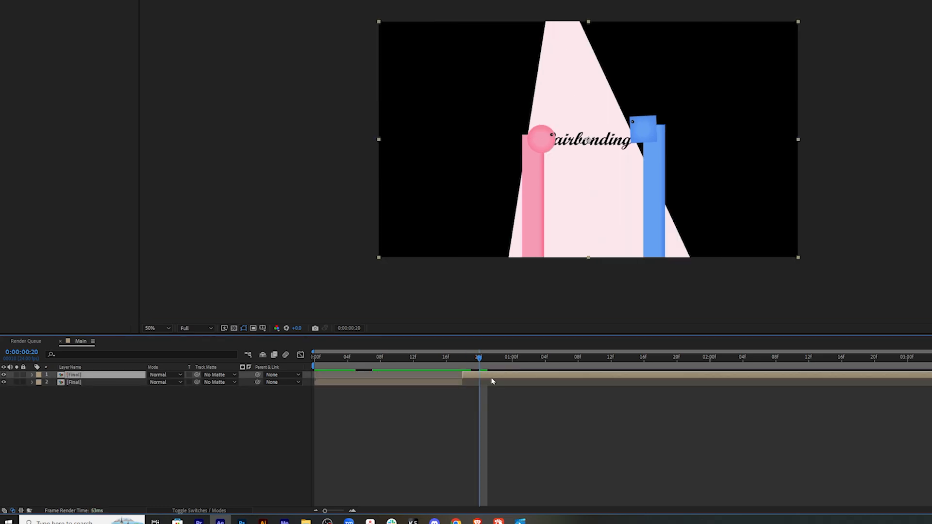
key(s)
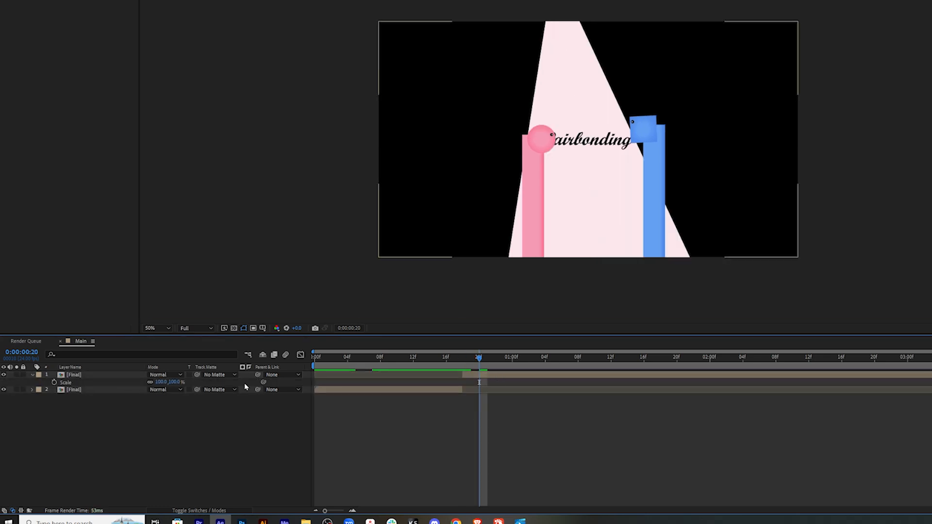
key(shift+p)
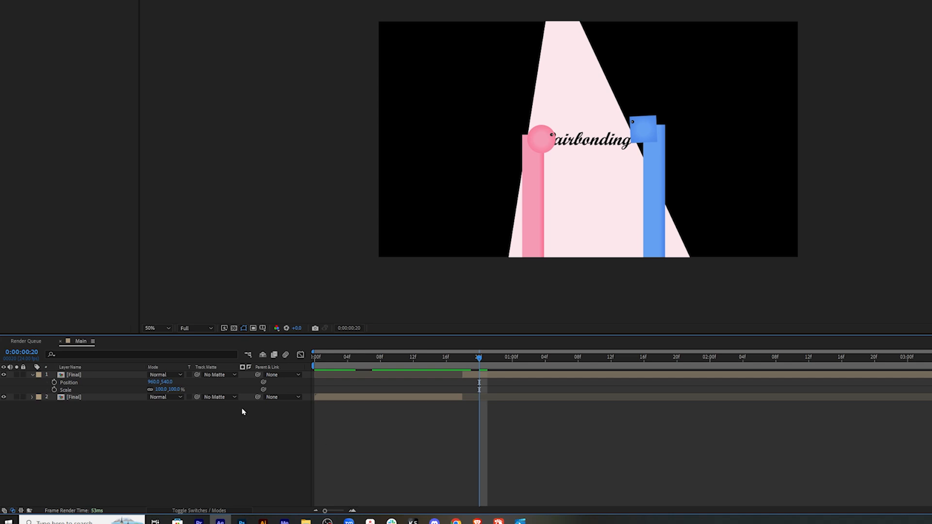
drag(485, 359, 867, 370)
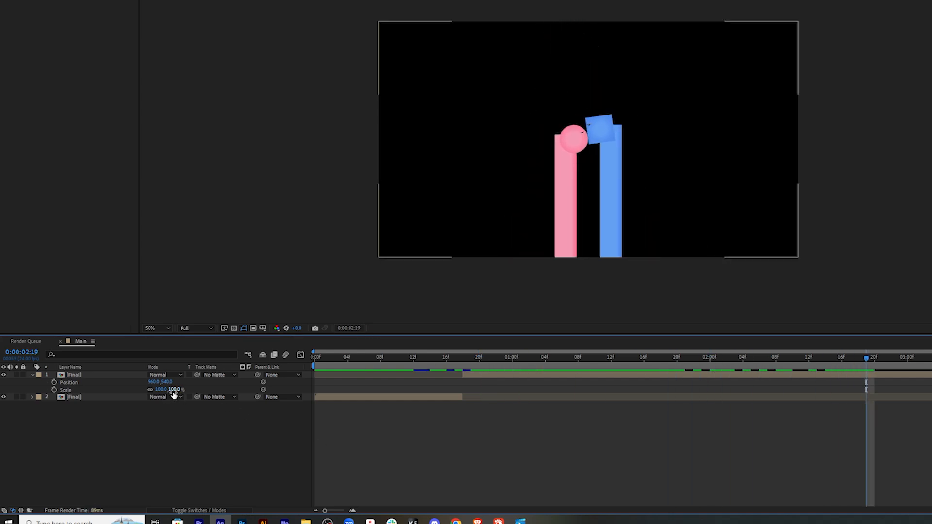
drag(161, 390, 213, 380)
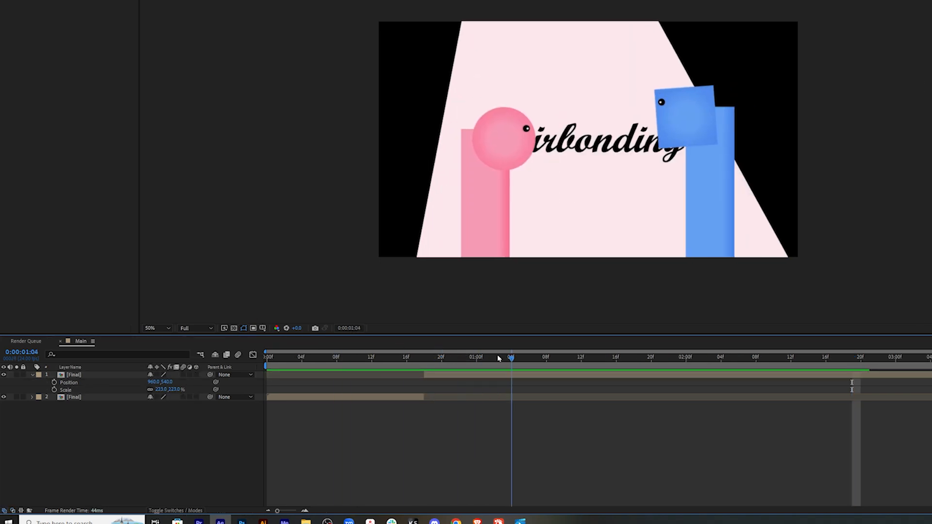
Step: At 0:00:00:20, set the second Final segment's Scale to 165% and its vertical Position to 538
drag(497, 358, 443, 360)
click(456, 378)
drag(165, 390, 141, 396)
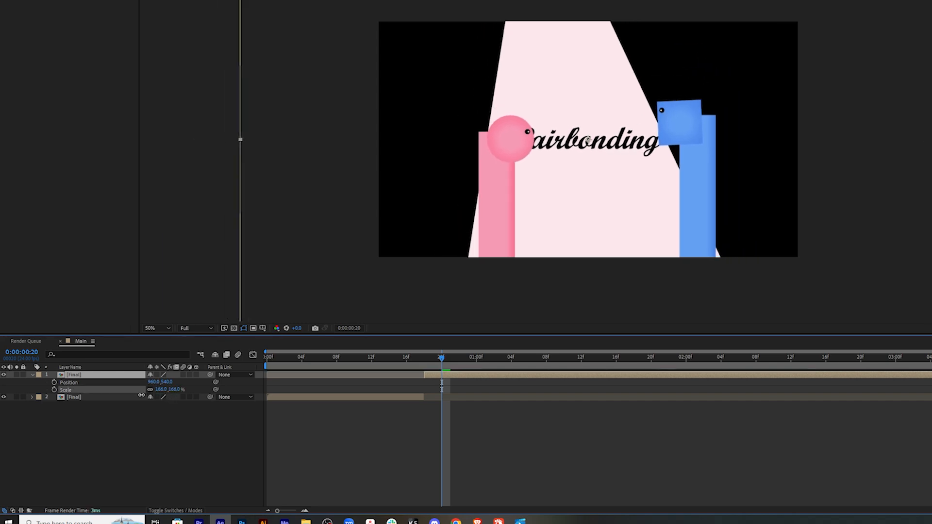
text(165)
key(Return)
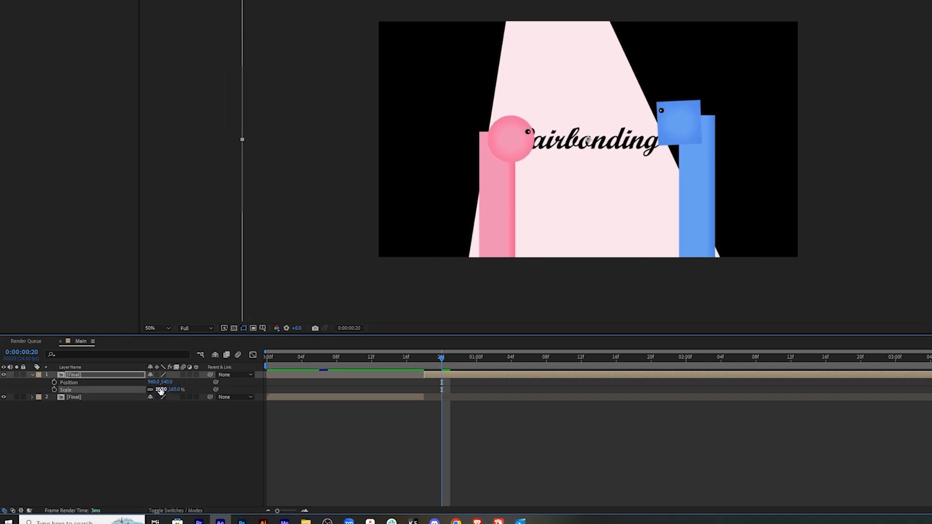
text(538)
key(Return)
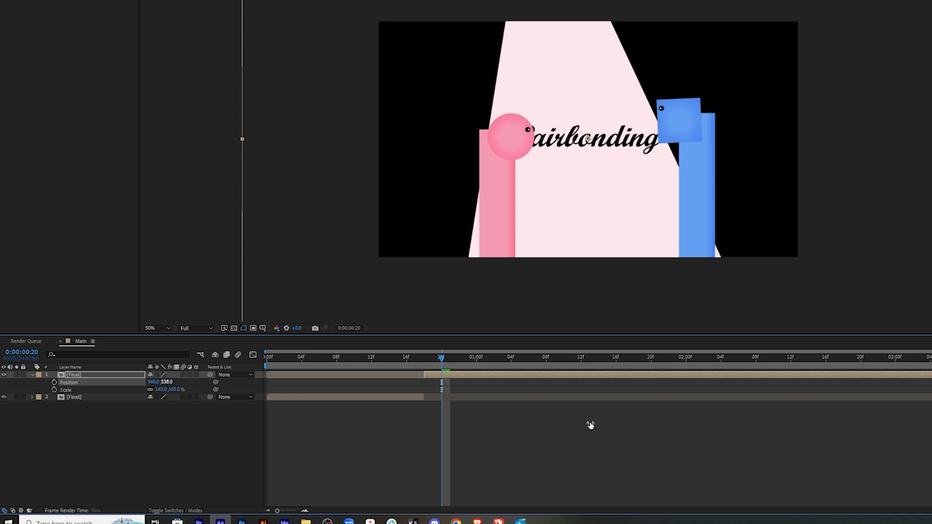
Step: Preview the whole Main timeline from the start to check the cut to the enlarged second segment
key(Home)
drag(268, 357, 930, 358)
key(space)
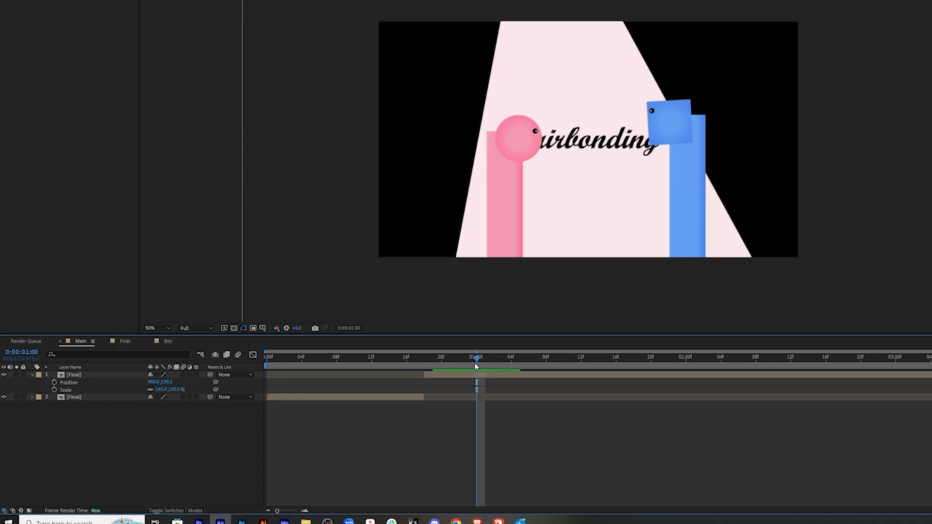
Step: Check the enlarged shot's sharpness at 0:00:00:22 and enable Collapse Transformations on the second Final segment
drag(476, 366, 457, 366)
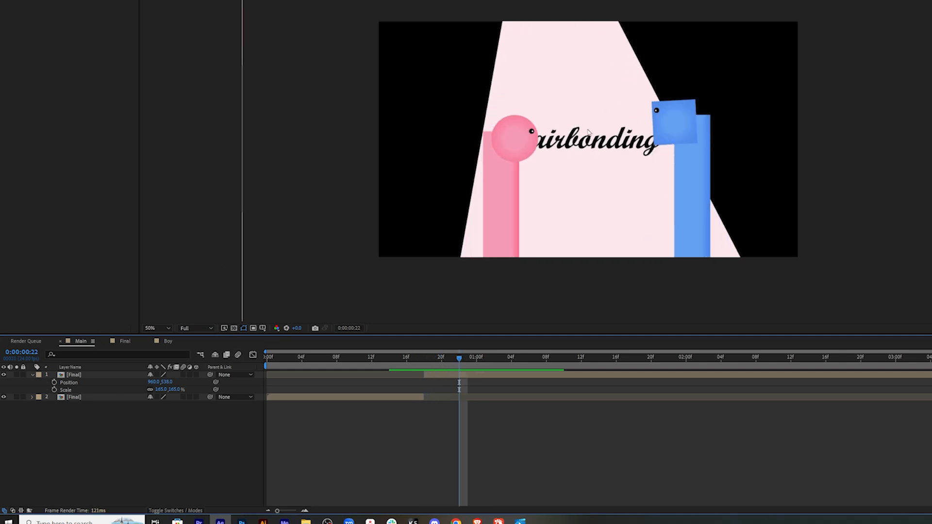
scroll(556, 141, up, 2)
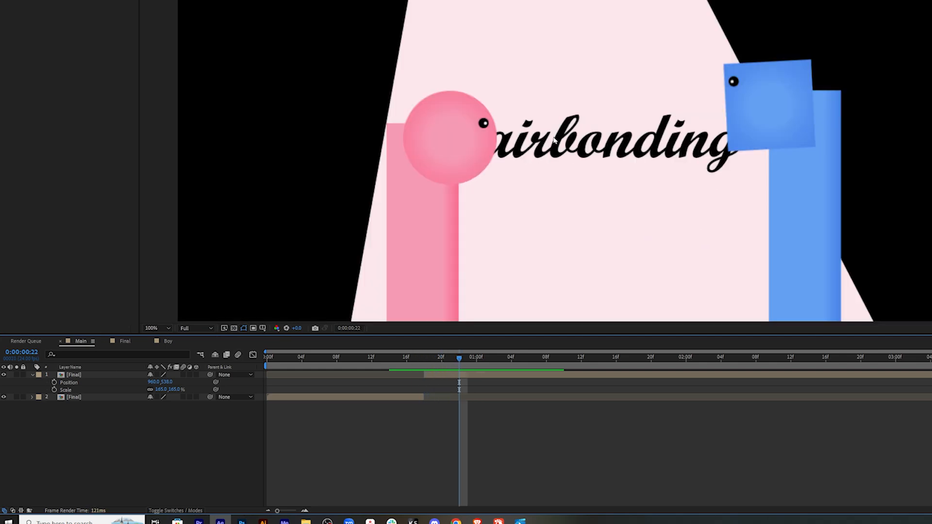
click(73, 375)
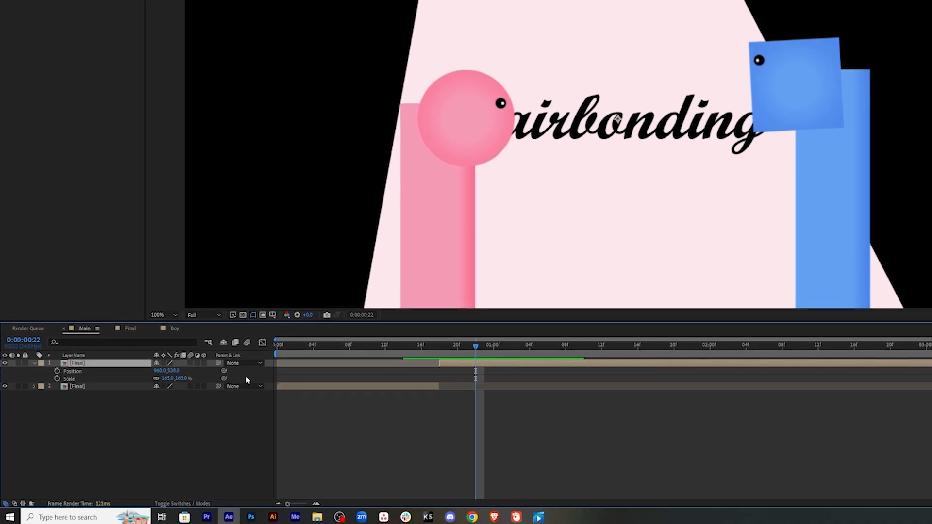
click(165, 361)
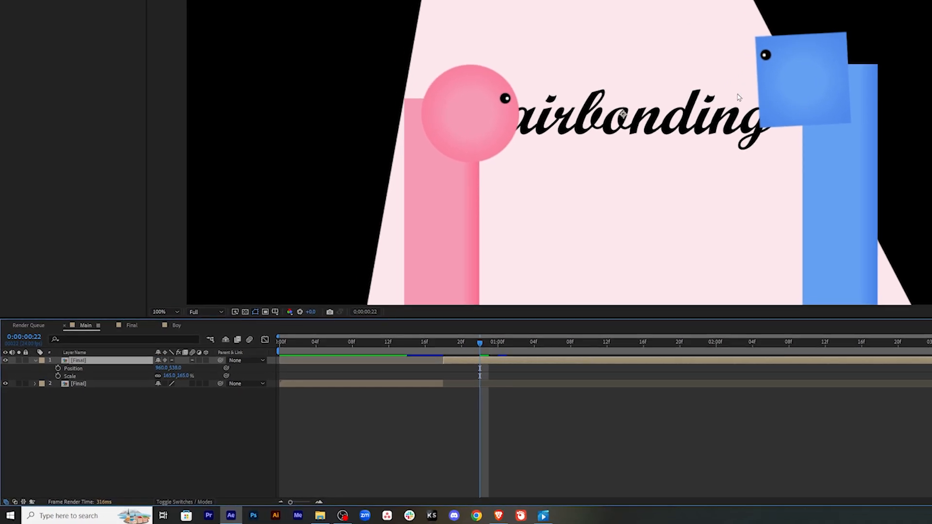
Step: Scrub the full frame and play back the animation to review the enlarged second segment with its new layer setting
scroll(776, 133, down, 1)
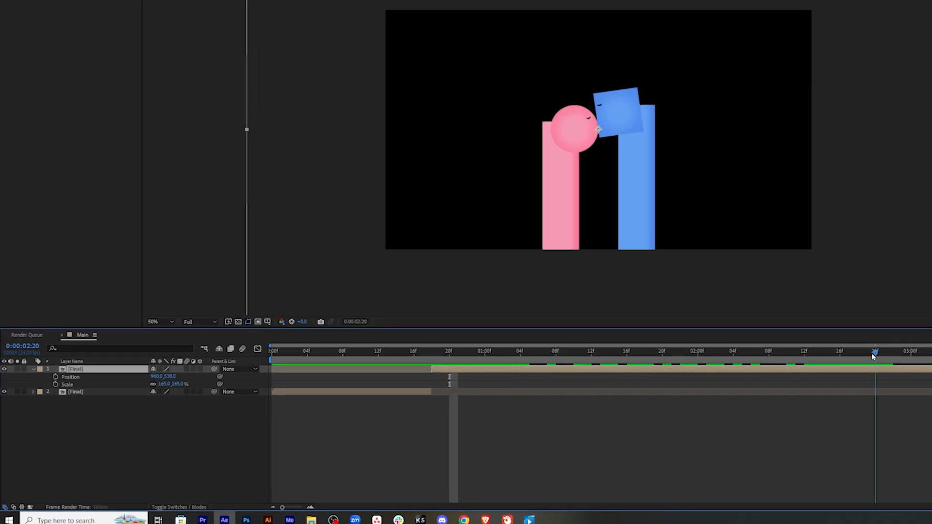
drag(906, 343, 392, 347)
key(space)
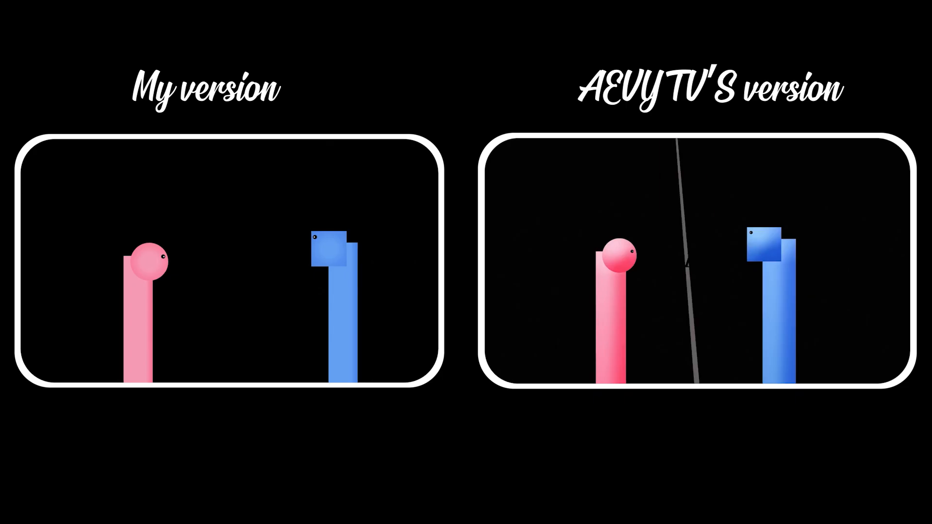